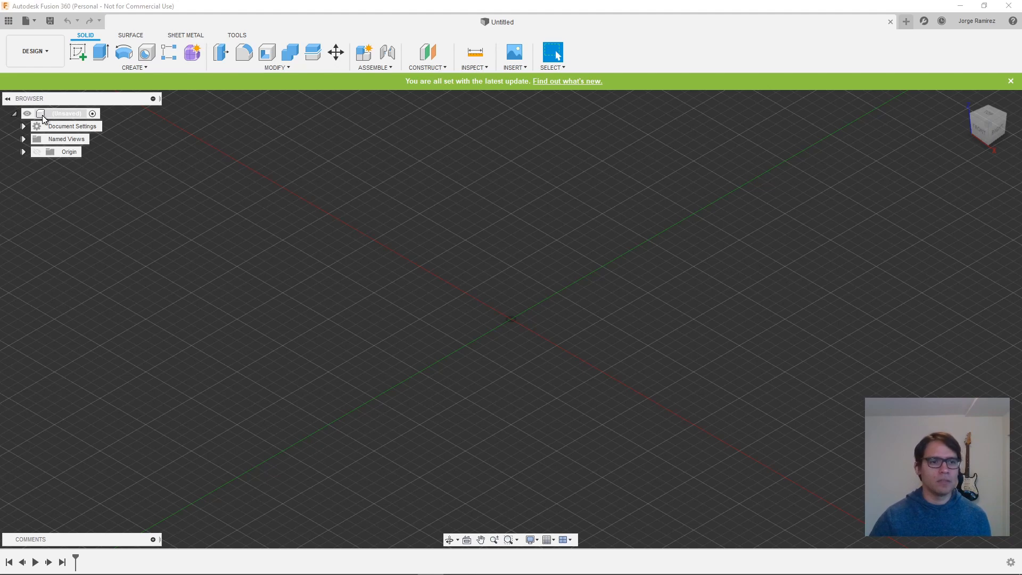
- Create a new component under the root of the design and rename it Base
{"action": "right_click", "coordinate": [43, 116]}
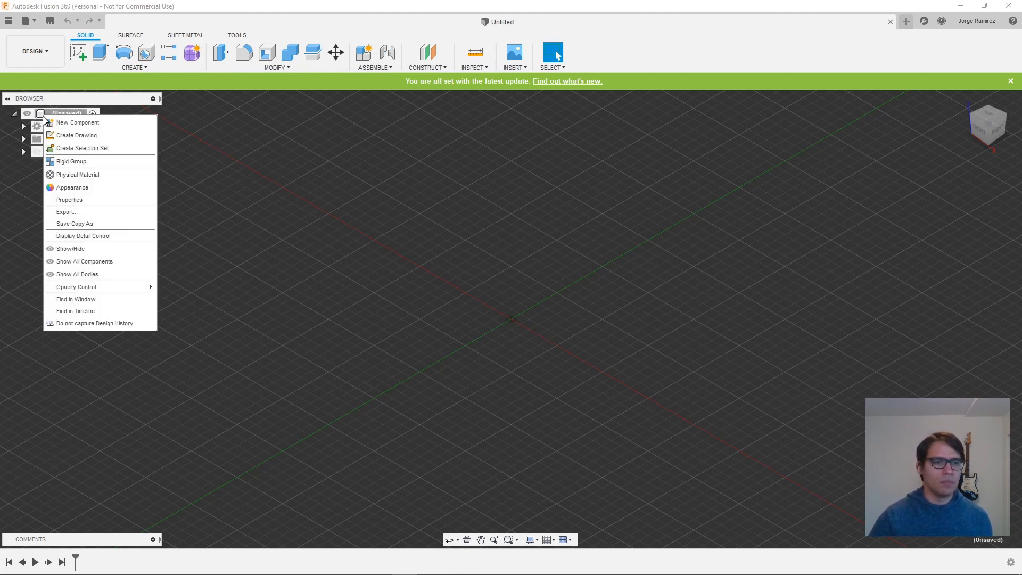
{"action": "left_click", "coordinate": [60, 123]}
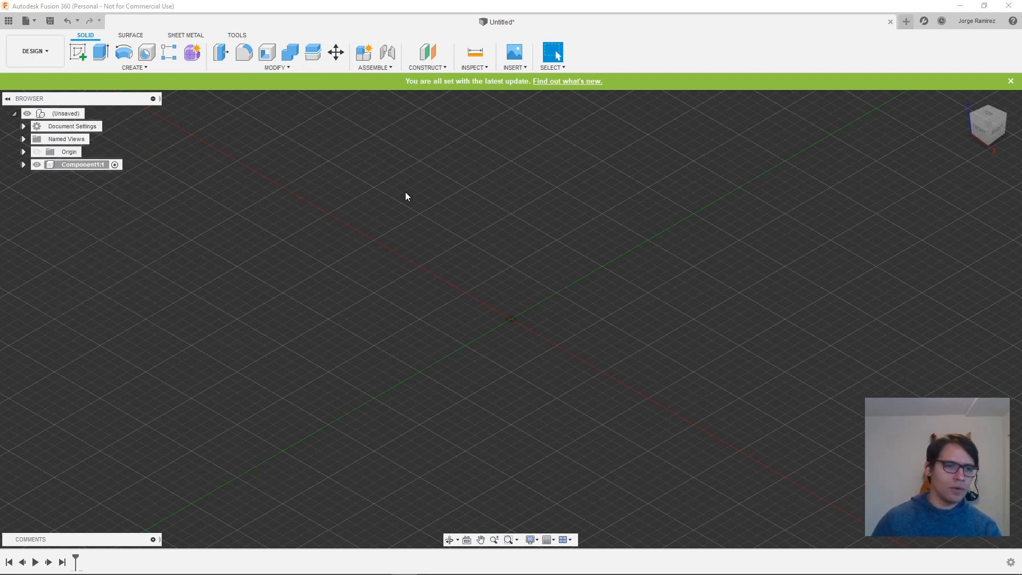
{"action": "left_click", "coordinate": [81, 165]}
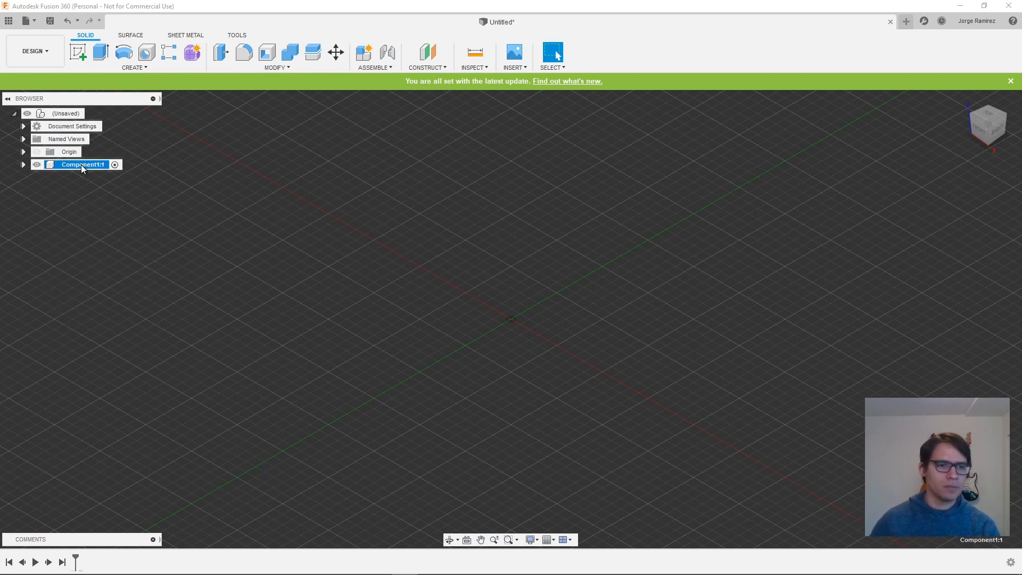
{"action": "left_click", "coordinate": [81, 164]}
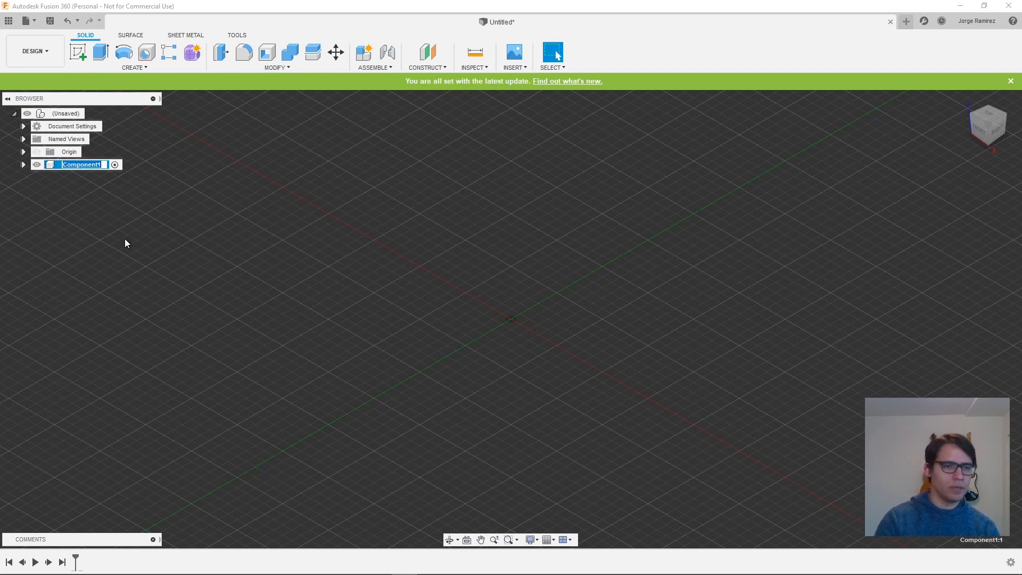
{"action": "type", "text": "Base"}
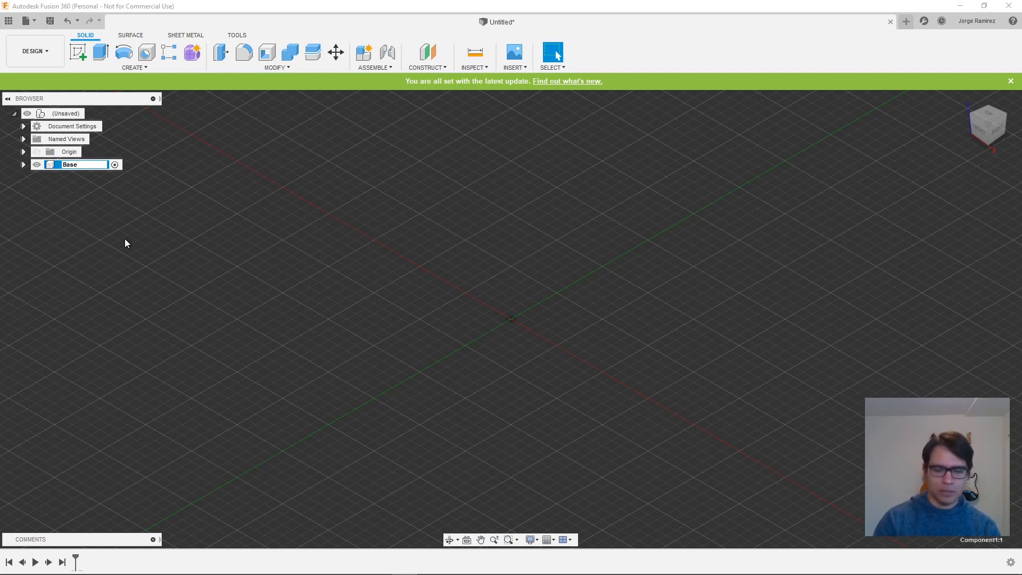
{"action": "key", "text": "Return"}
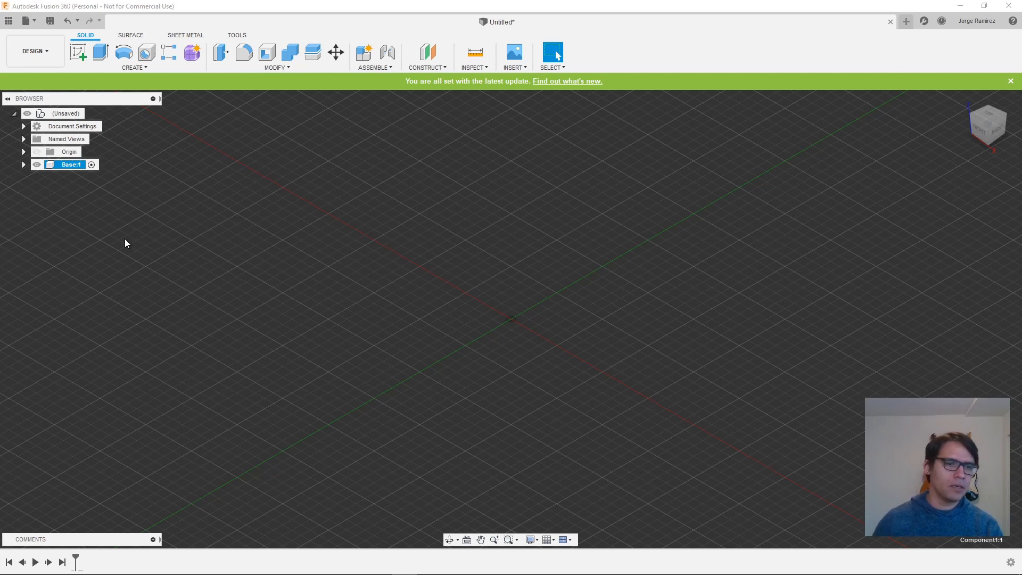
- Show the Base component's origin planes and start a sketch on its horizontal plane
{"action": "left_click", "coordinate": [23, 165]}
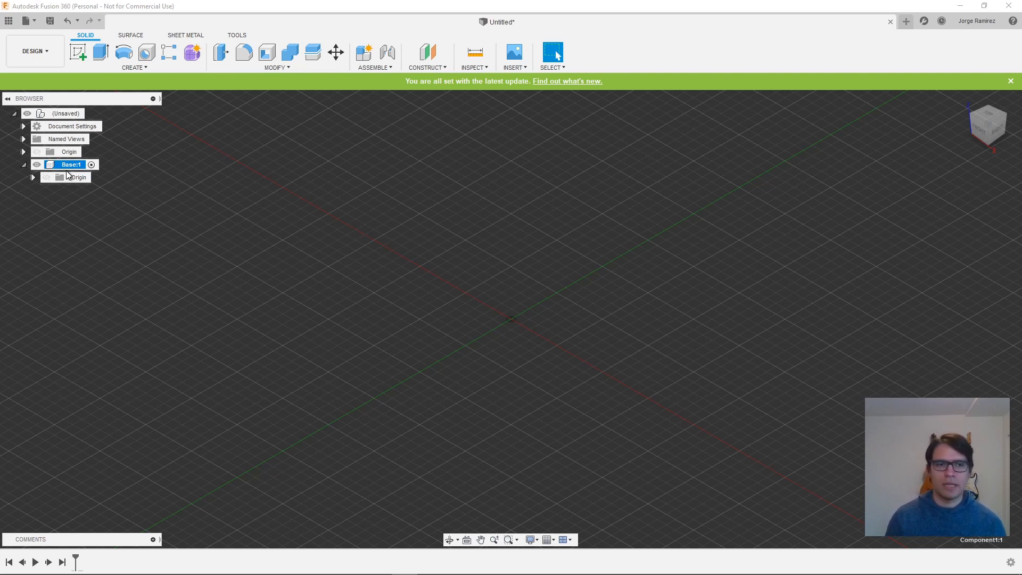
{"action": "left_click", "coordinate": [47, 177]}
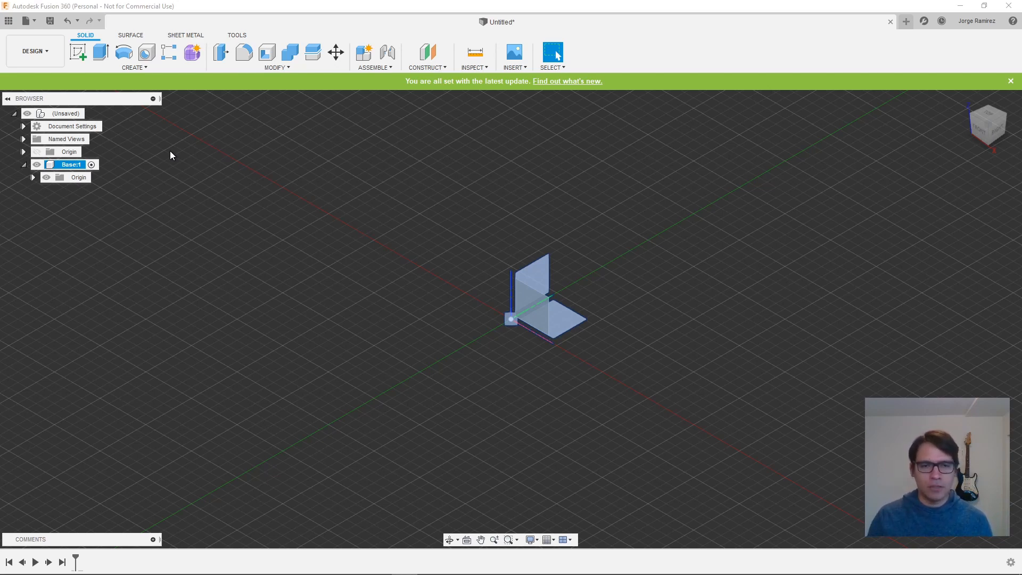
{"action": "left_click", "coordinate": [80, 54]}
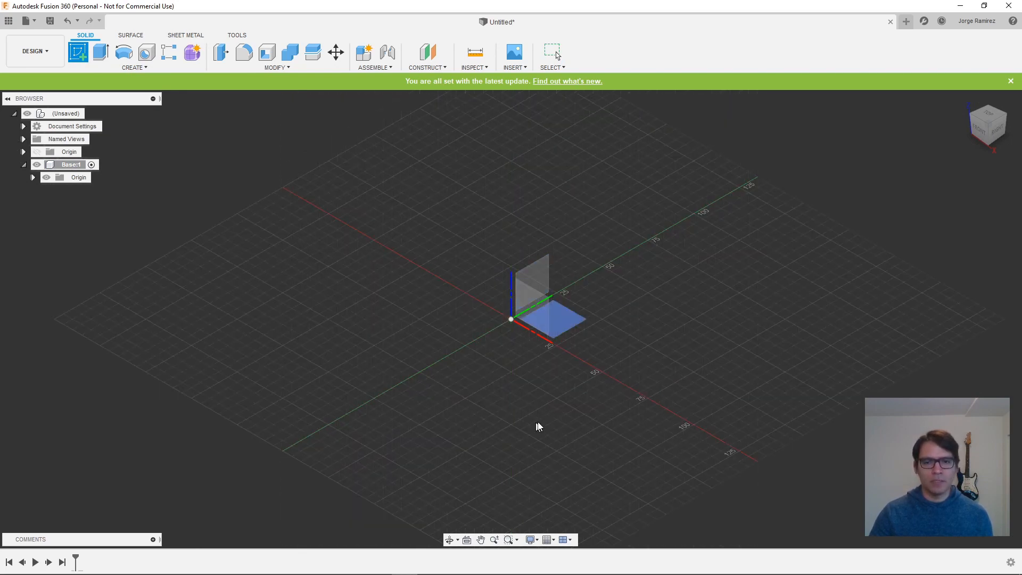
{"action": "left_click", "coordinate": [560, 323]}
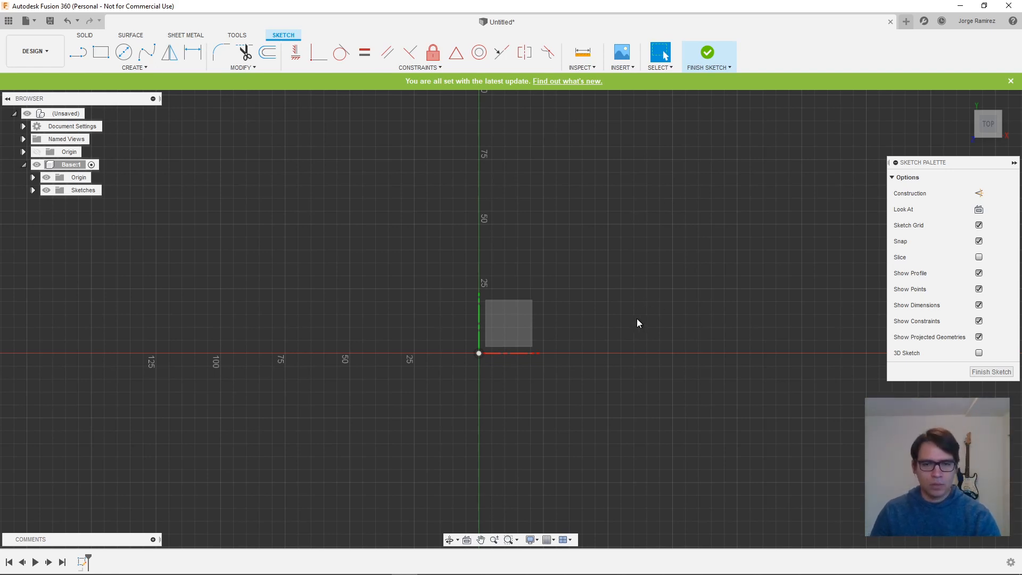
- Draw a 100 x 100 mm center rectangle on the origin and finish the sketch
{"action": "key", "text": "s"}
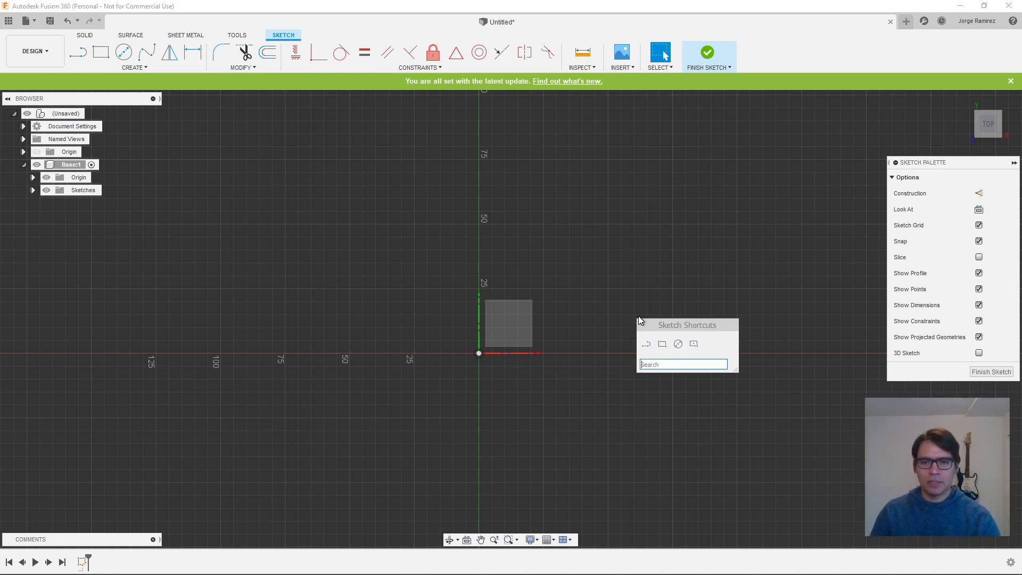
{"action": "left_click", "coordinate": [694, 344]}
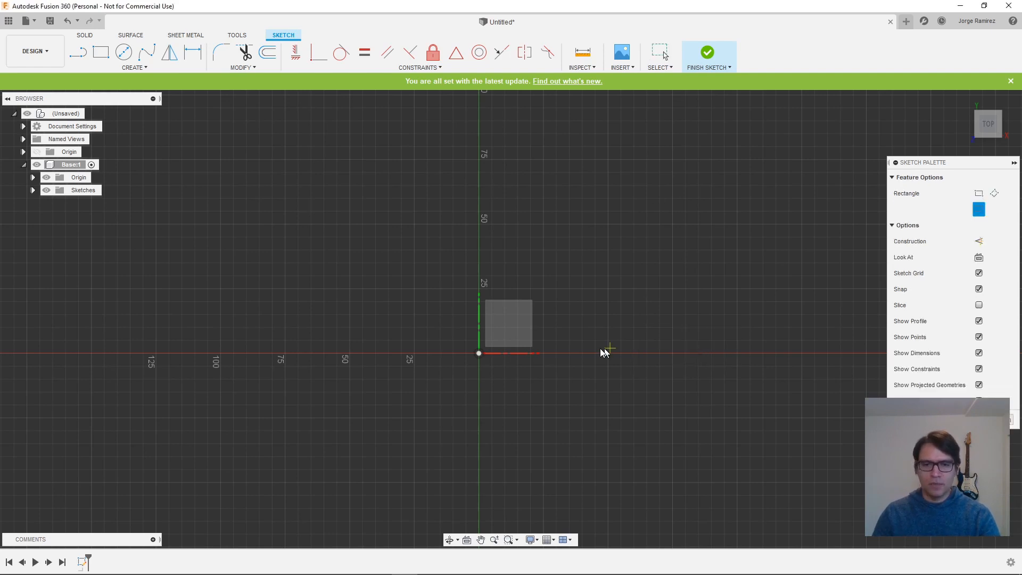
{"action": "left_click", "coordinate": [480, 355]}
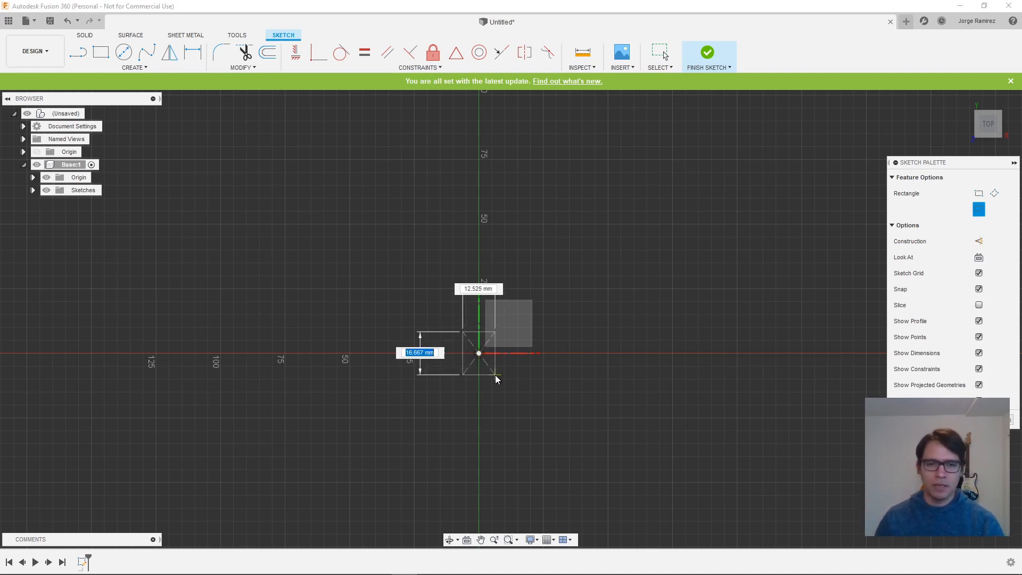
{"action": "type", "text": "100"}
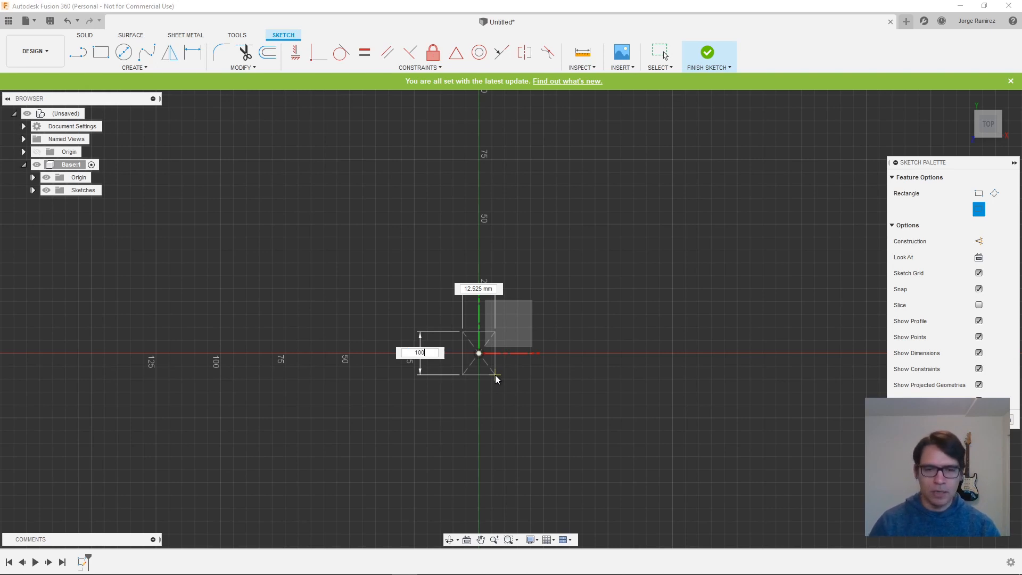
{"action": "key", "text": "Tab"}
{"action": "type", "text": "100"}
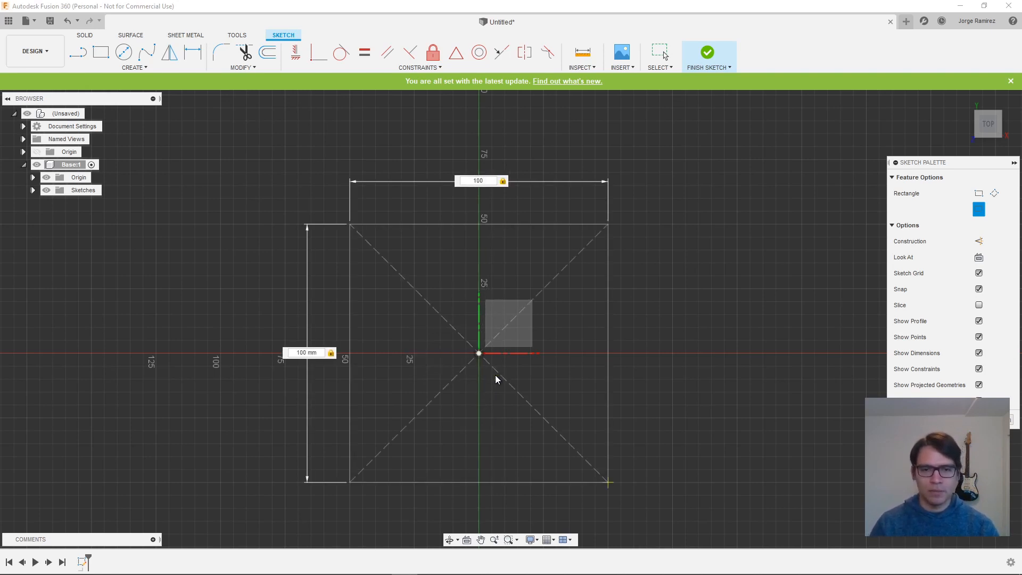
{"action": "key", "text": "Return"}
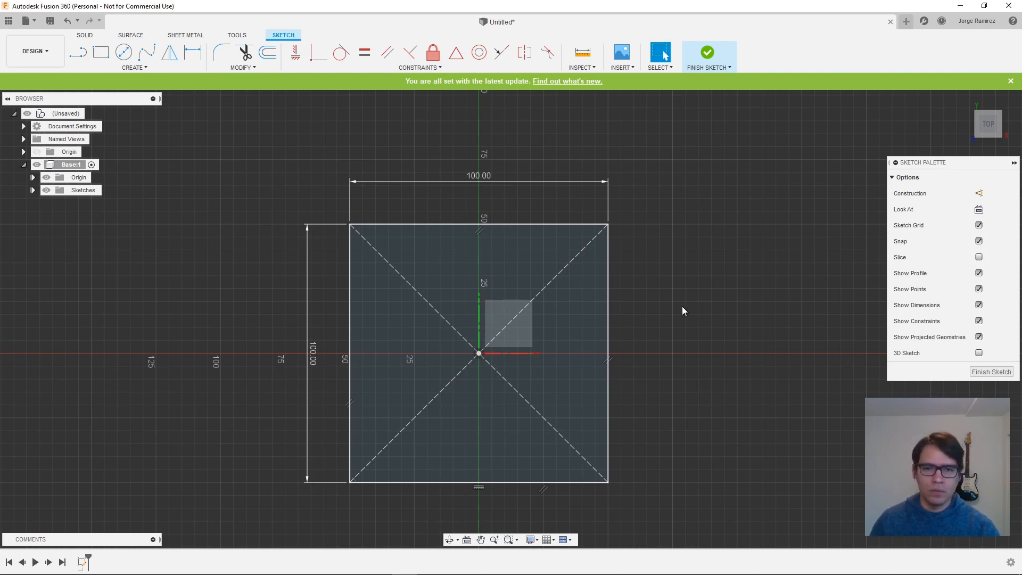
{"action": "left_click", "coordinate": [708, 55]}
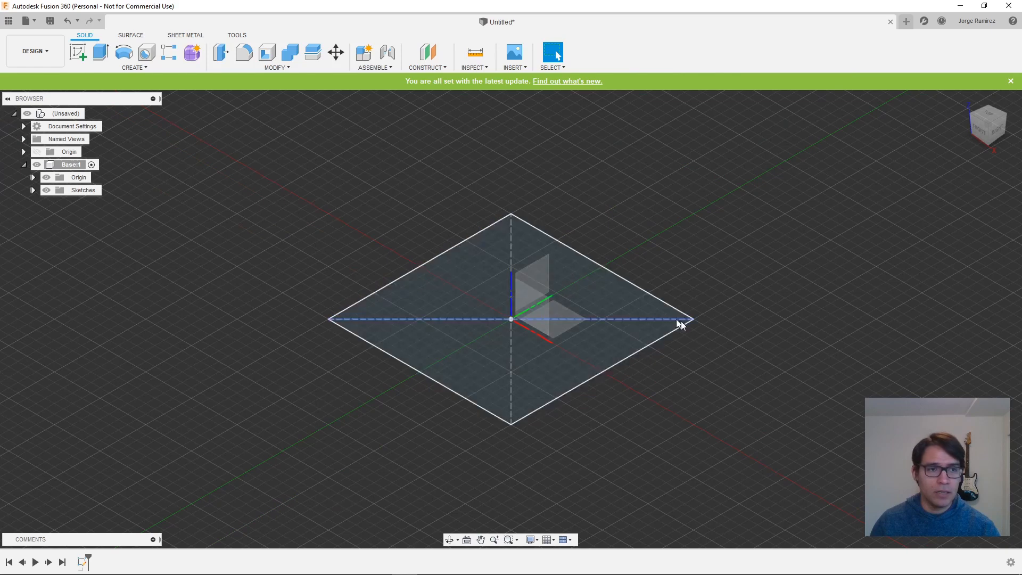
- Extrude the square profile 18 mm upward as a new body
{"action": "left_click", "coordinate": [101, 52]}
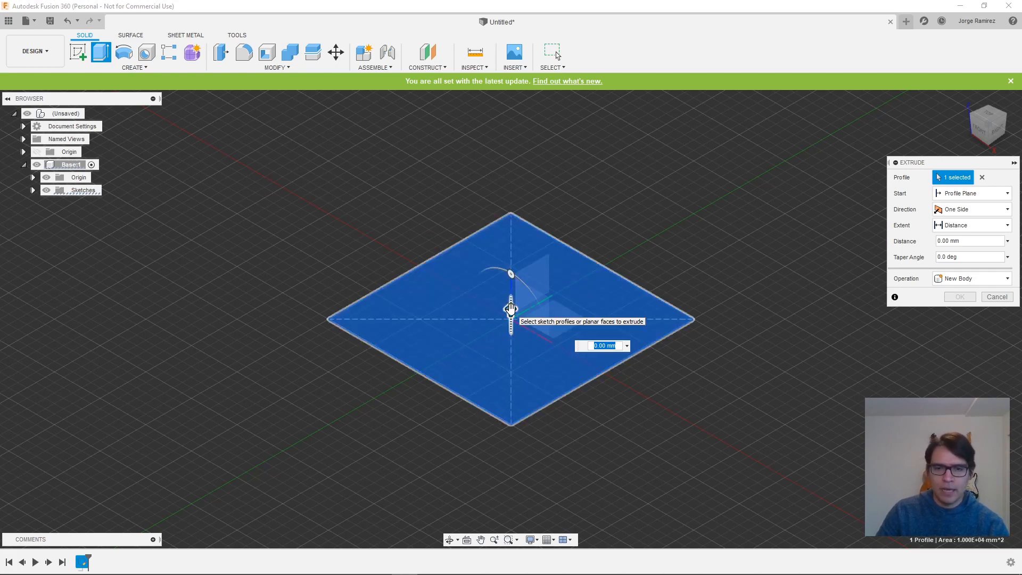
{"action": "left_click_drag", "start_coordinate": [511, 308], "coordinate": [511, 278]}
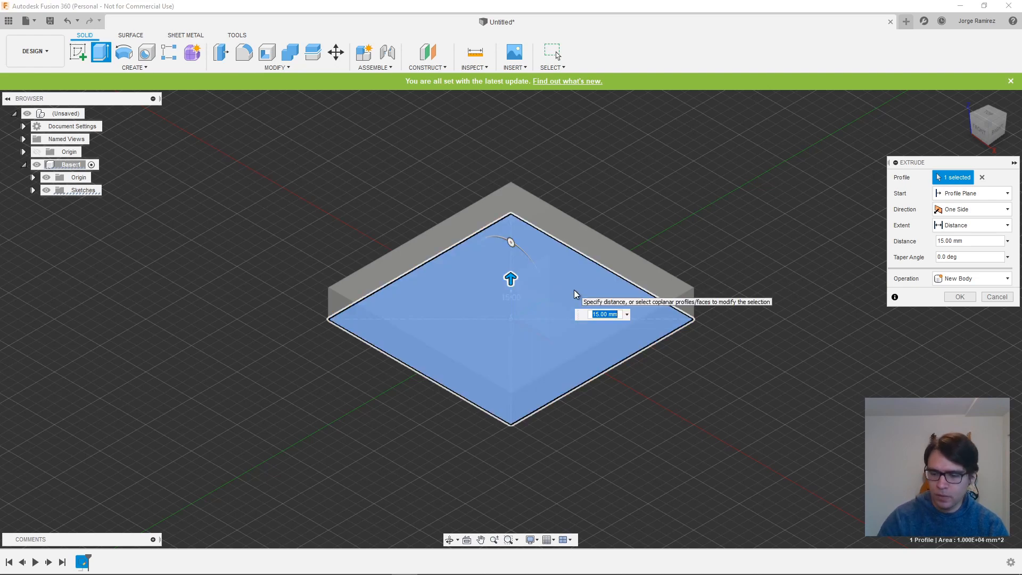
{"action": "type", "text": "18"}
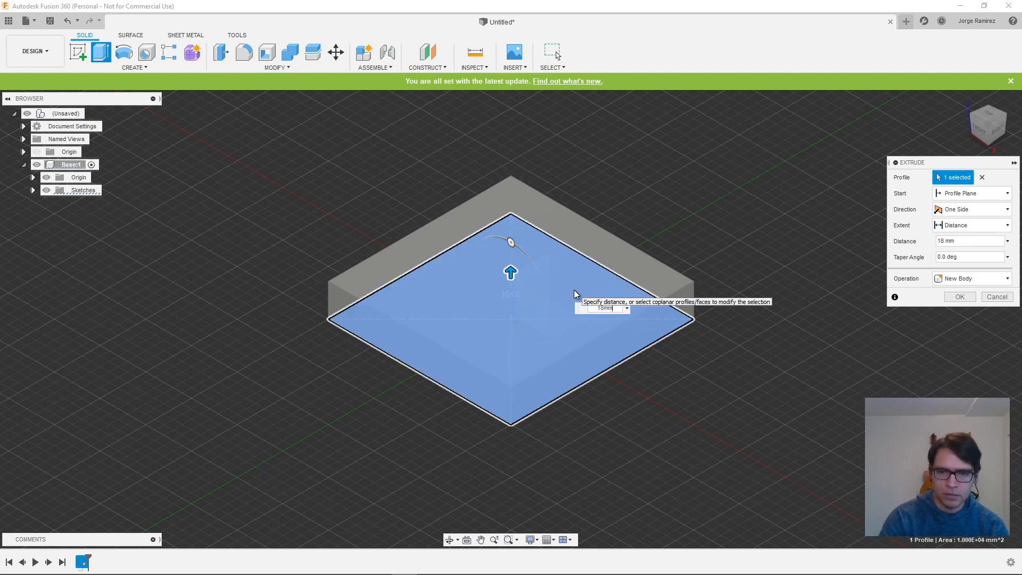
{"action": "key", "text": "Return"}
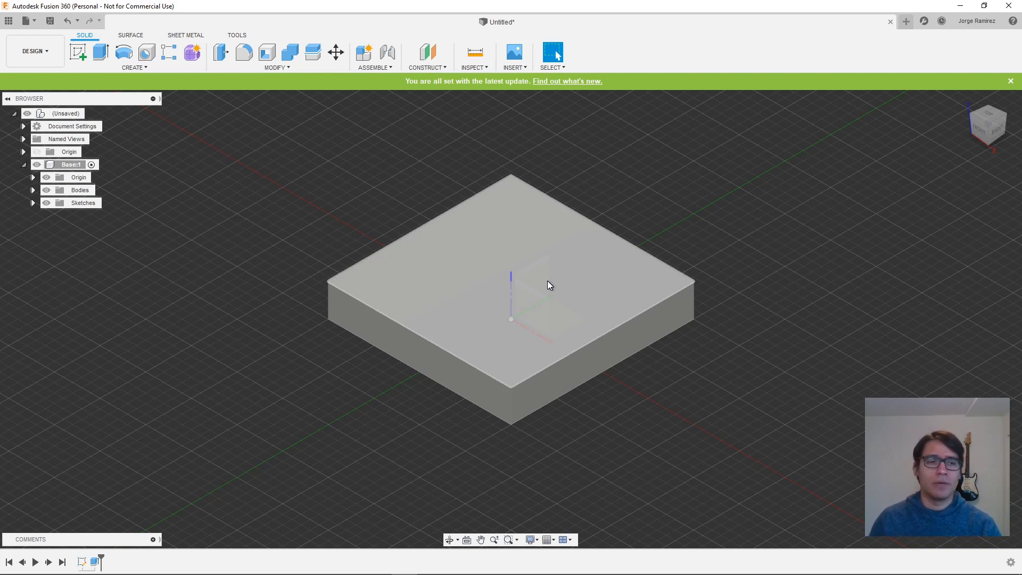
- Start a sketch on the block's top face and draw a 96 x 96 mm center rectangle on the origin
{"action": "left_click", "coordinate": [78, 53]}
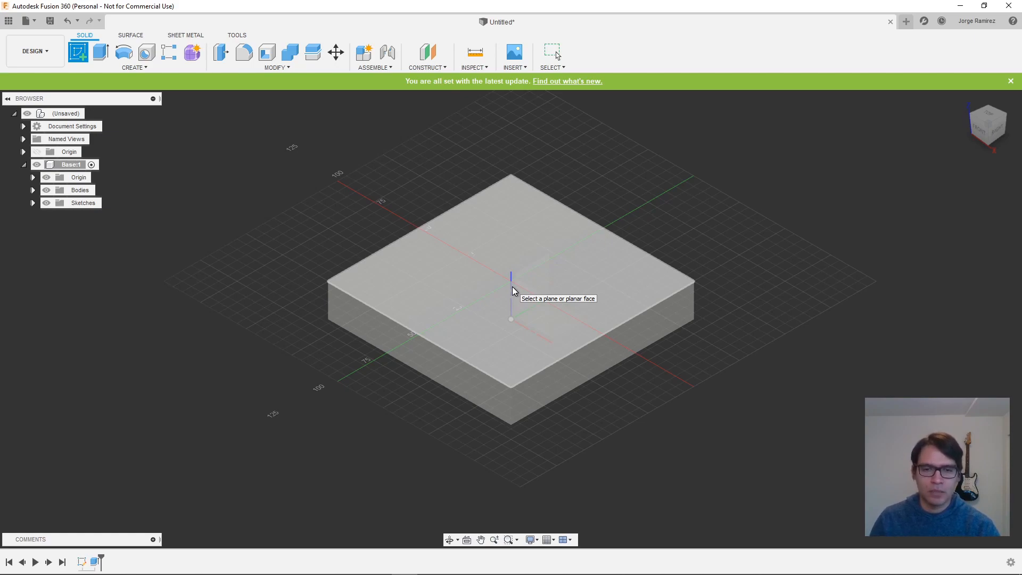
{"action": "left_click", "coordinate": [513, 288]}
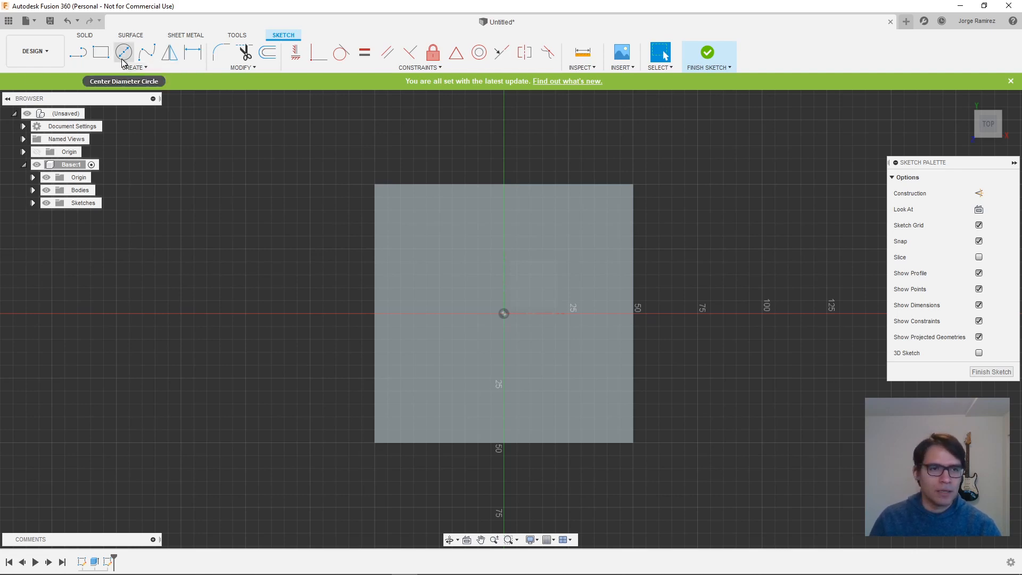
{"action": "key", "text": "s"}
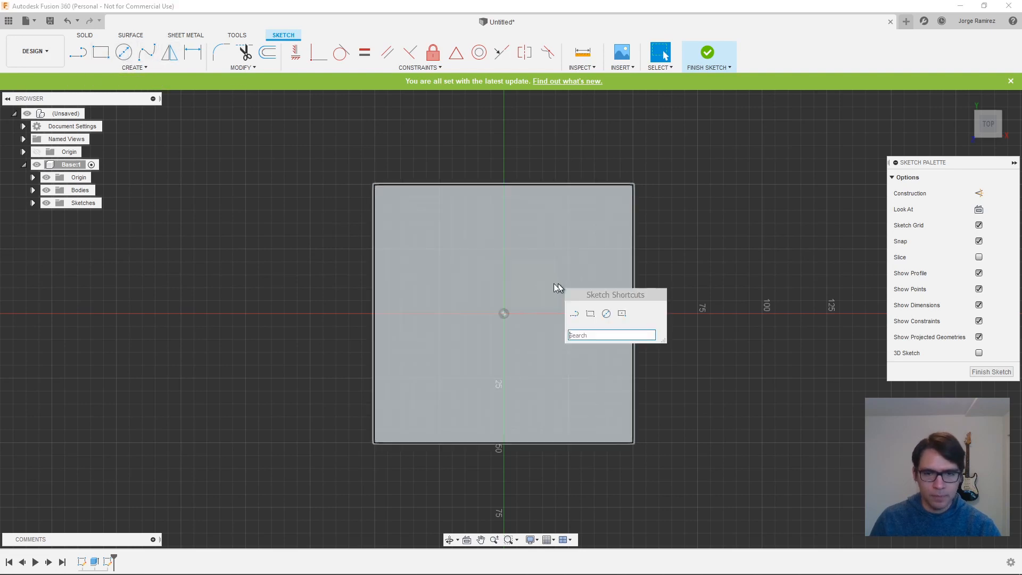
{"action": "left_click", "coordinate": [622, 314]}
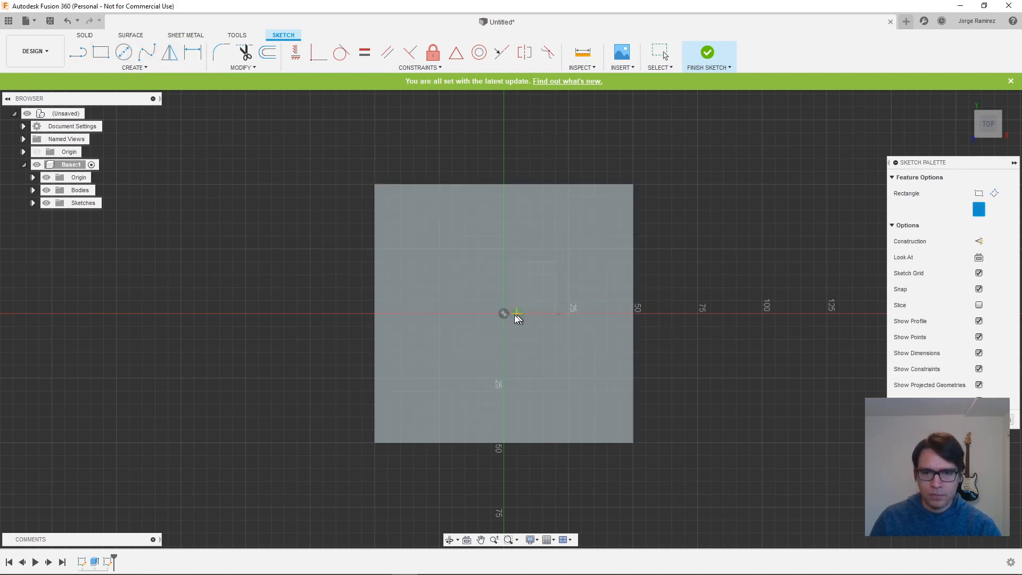
{"action": "left_click", "coordinate": [504, 314]}
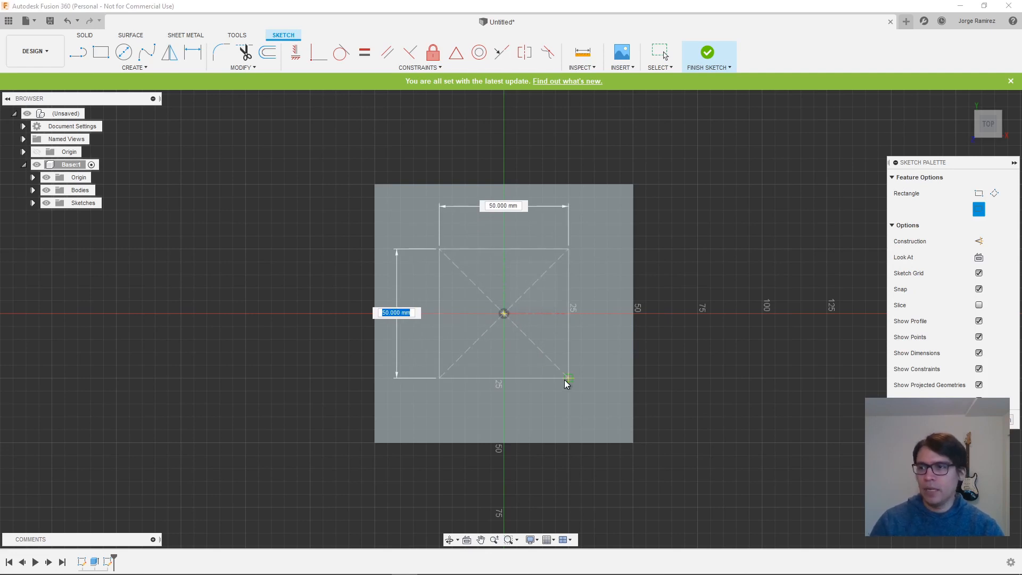
{"action": "type", "text": "96"}
{"action": "key", "text": "Tab"}
{"action": "type", "text": "96"}
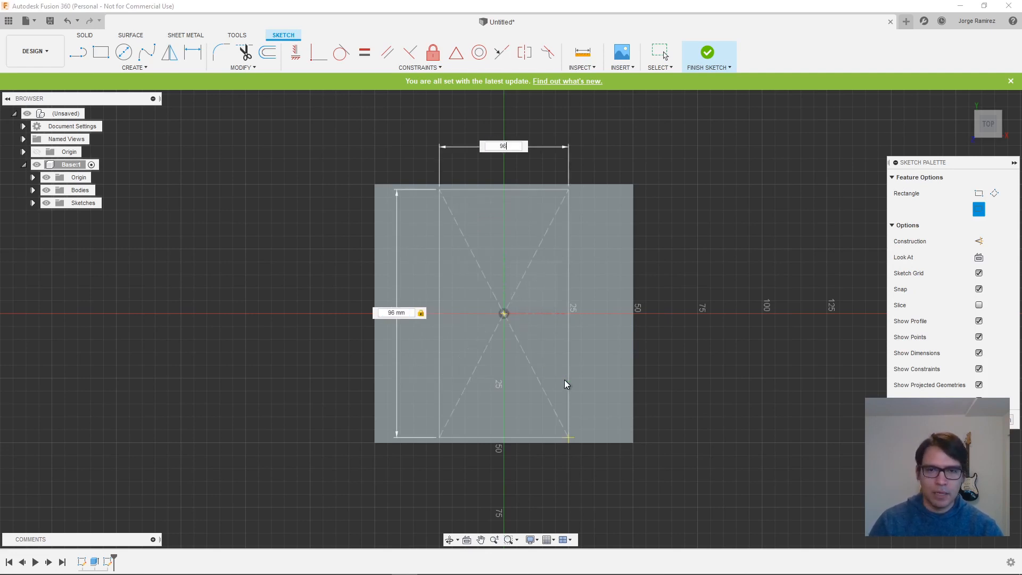
{"action": "key", "text": "Return"}
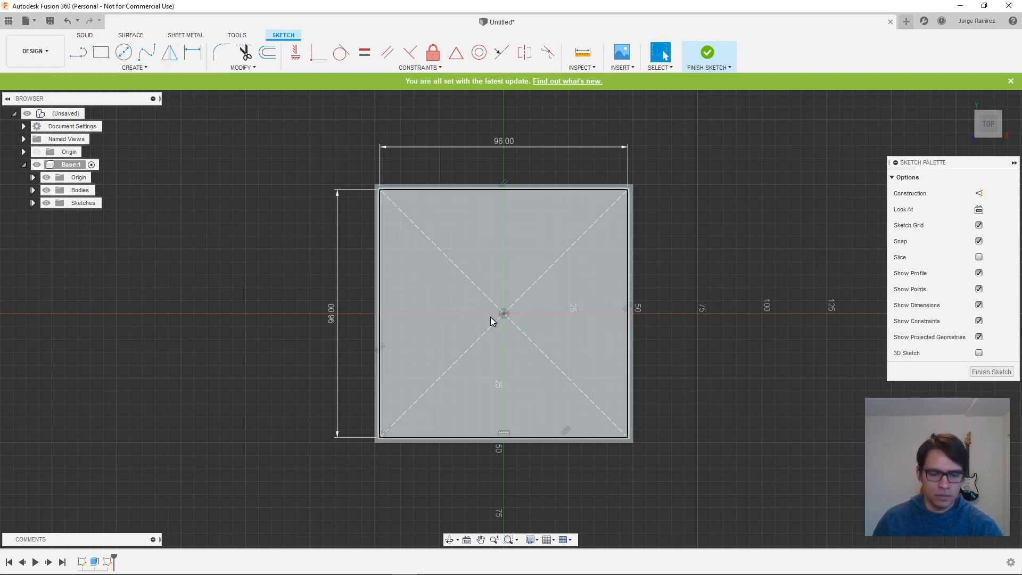
- Add a 94 x 94 mm center rectangle on the origin, inside the 96 mm square
{"action": "key", "text": "s"}
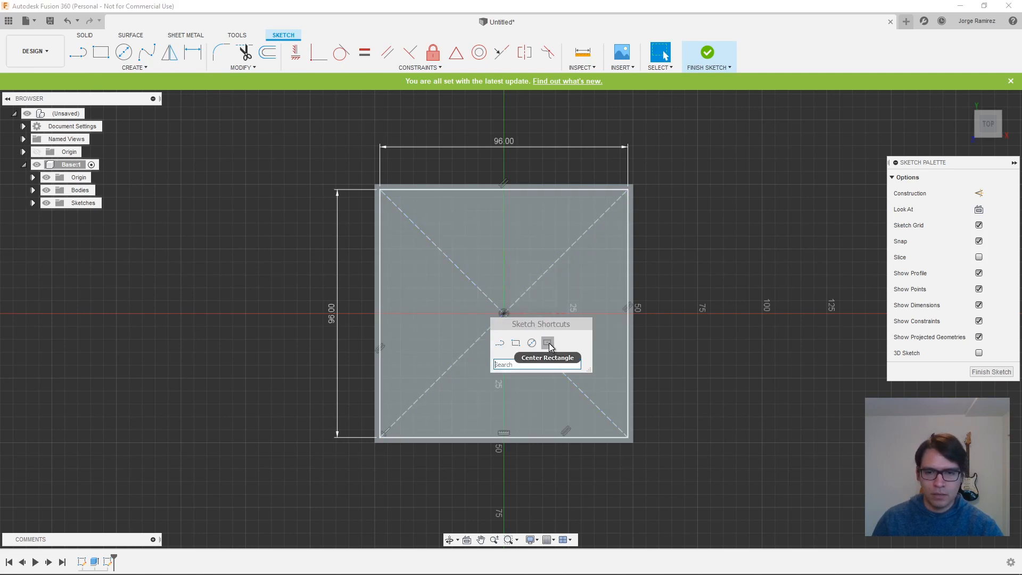
{"action": "left_click", "coordinate": [547, 342]}
{"action": "left_click", "coordinate": [504, 313]}
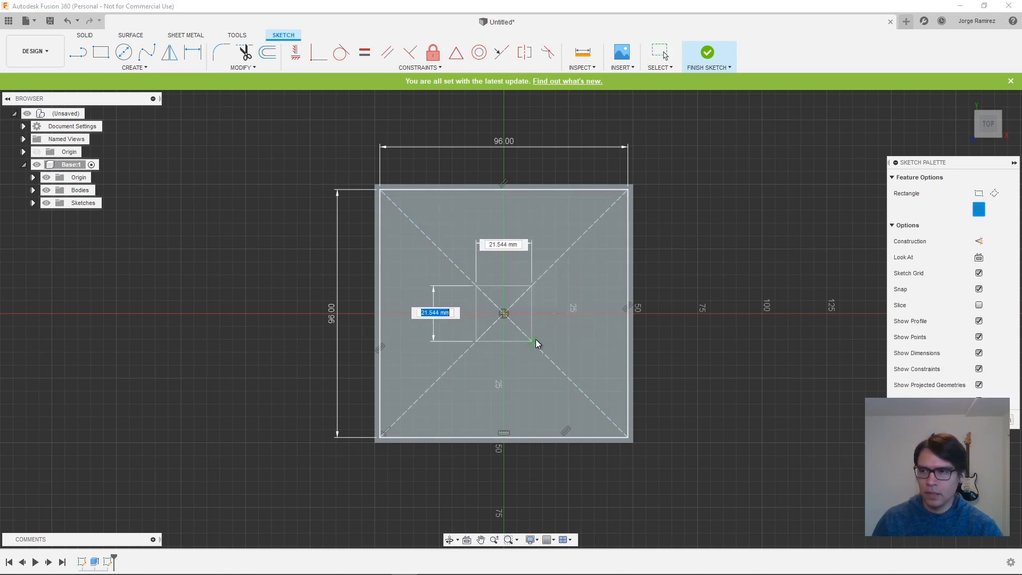
{"action": "type", "text": "94"}
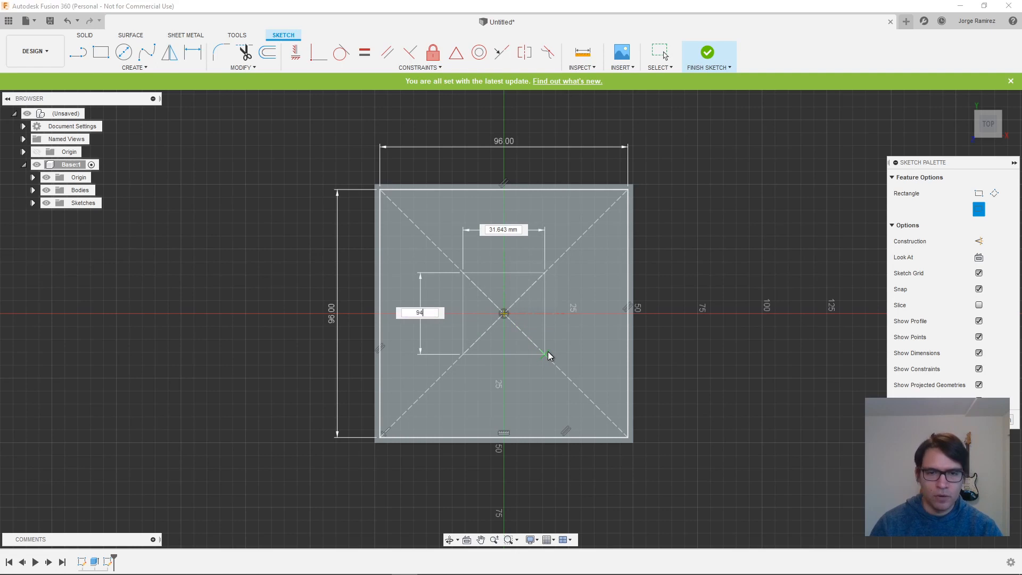
{"action": "key", "text": "Tab"}
{"action": "type", "text": "94"}
{"action": "key", "text": "Tab"}
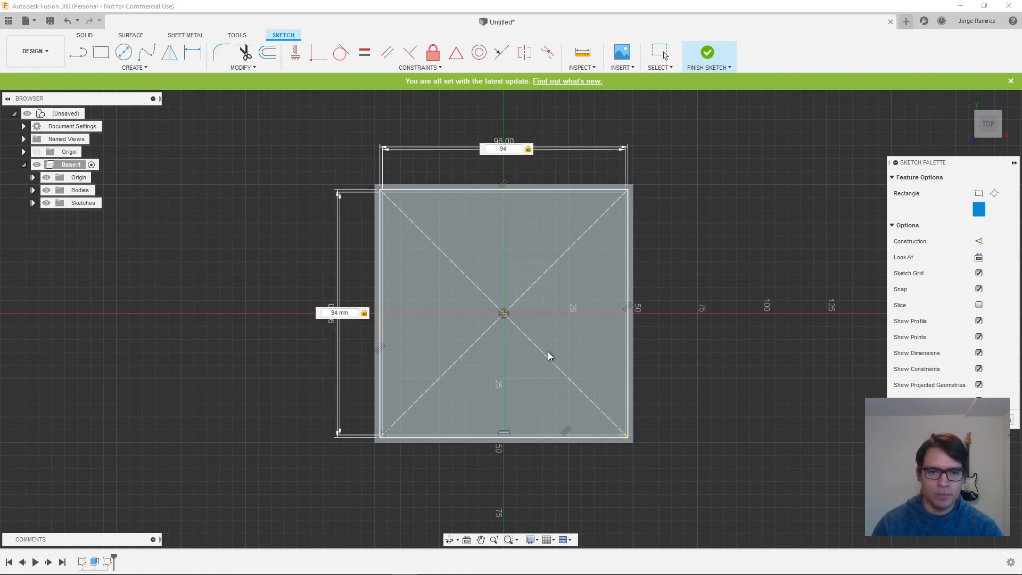
{"action": "key", "text": "Return"}
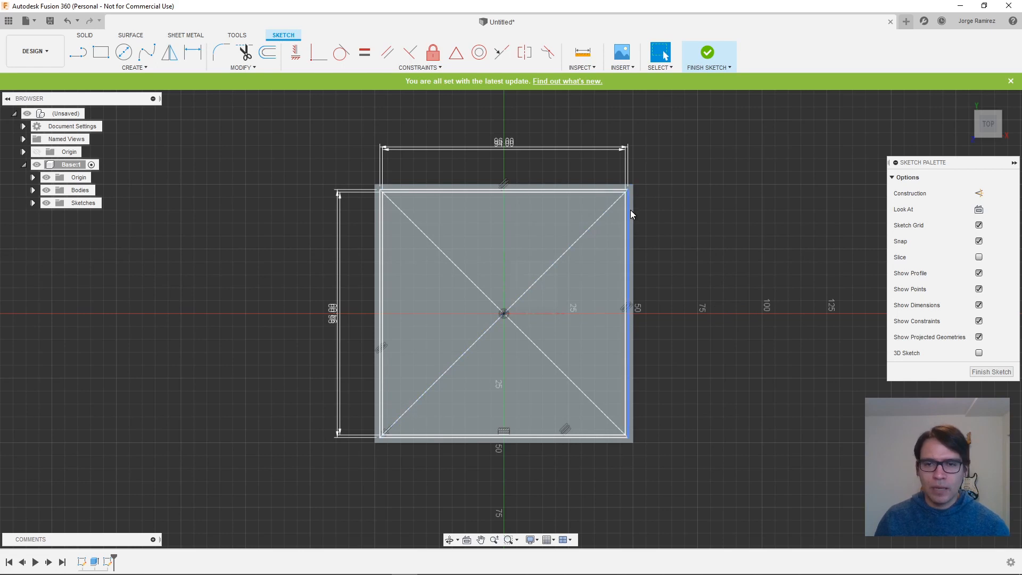
- Move the overlapping 96 mm vertical and 94 mm horizontal dimensions apart from their neighbours and finish the sketch
{"action": "left_click_drag", "start_coordinate": [332, 314], "coordinate": [356, 313]}
{"action": "left_click_drag", "start_coordinate": [518, 153], "coordinate": [514, 133]}
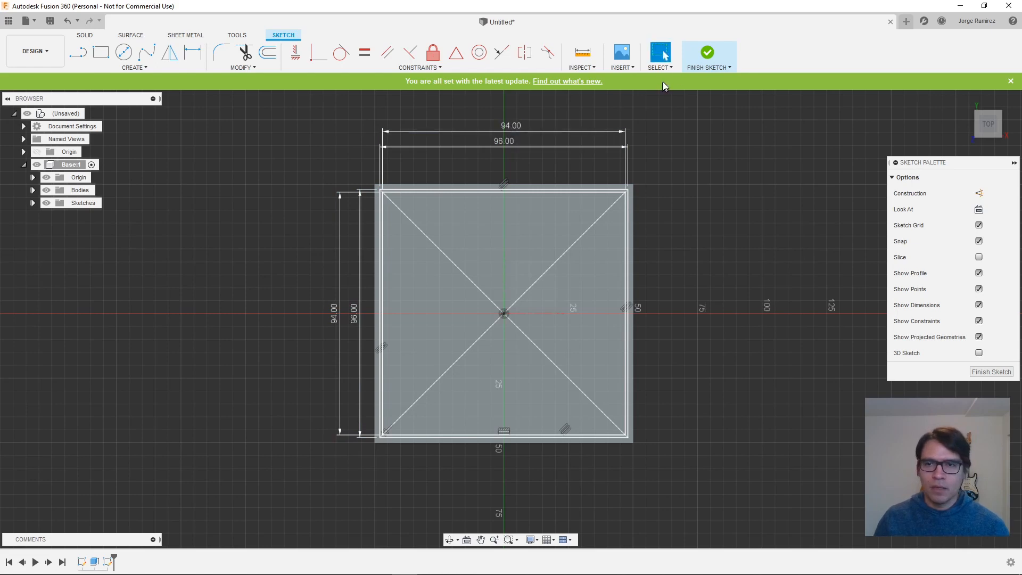
{"action": "left_click", "coordinate": [708, 53]}
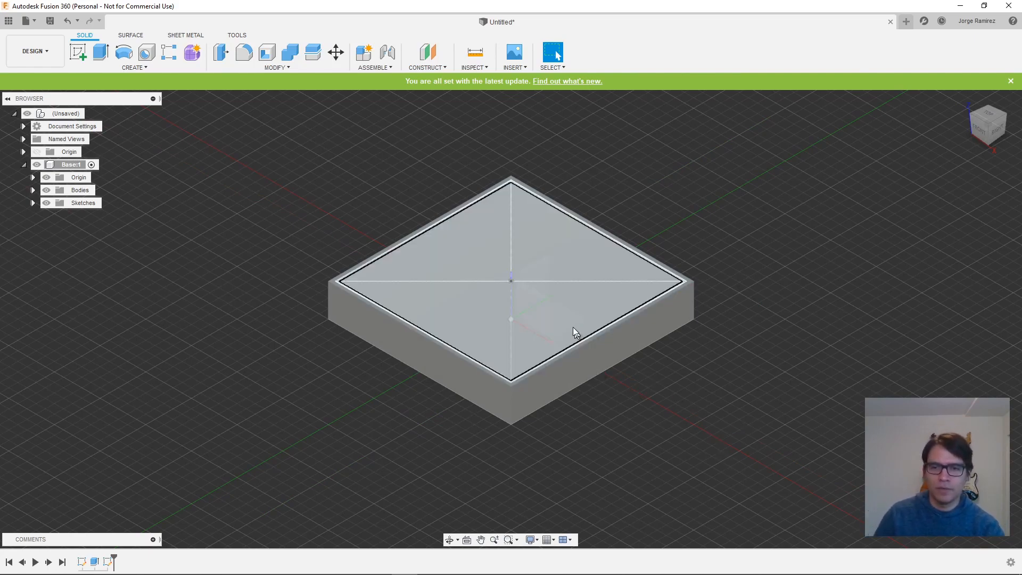
- Extrude the inner 94 mm square profile 16 mm down into the block as a cut
{"action": "scroll", "coordinate": [514, 352], "scroll_direction": "down", "scroll_amount": 1}
{"action": "scroll", "coordinate": [514, 351], "scroll_direction": "up", "scroll_amount": 4}
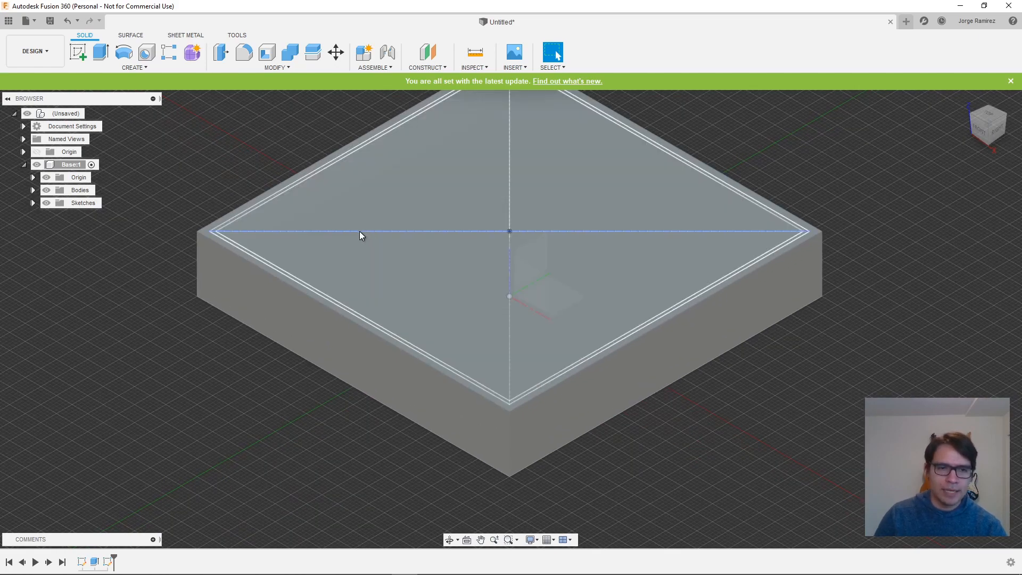
{"action": "left_click", "coordinate": [103, 60]}
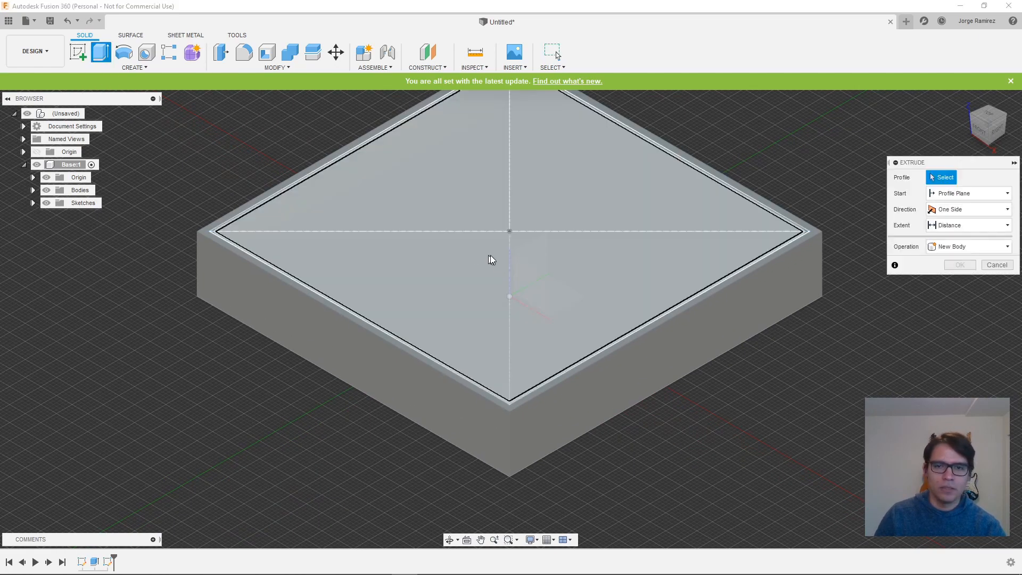
{"action": "left_click", "coordinate": [522, 271]}
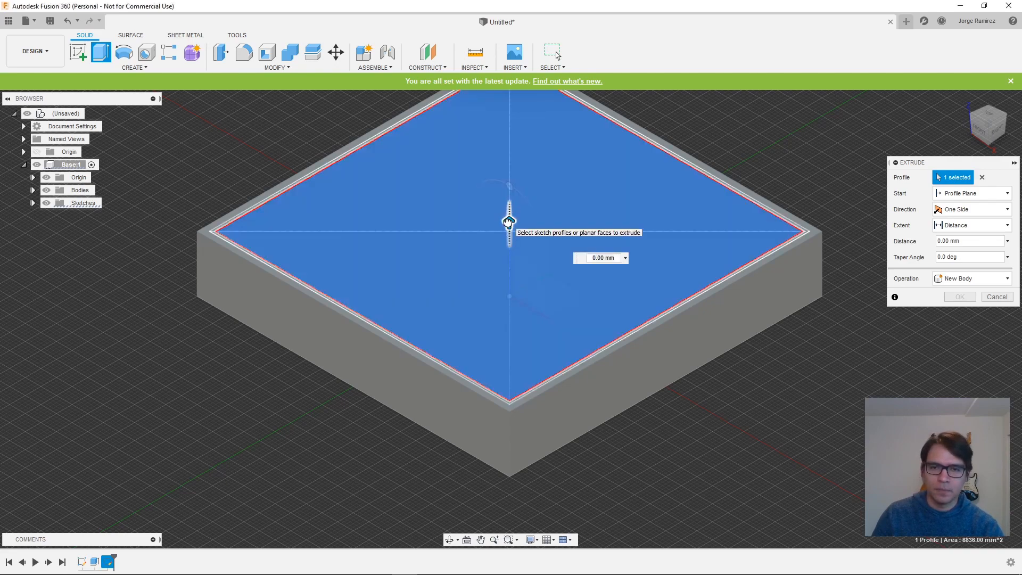
{"action": "left_click_drag", "start_coordinate": [508, 224], "coordinate": [503, 281]}
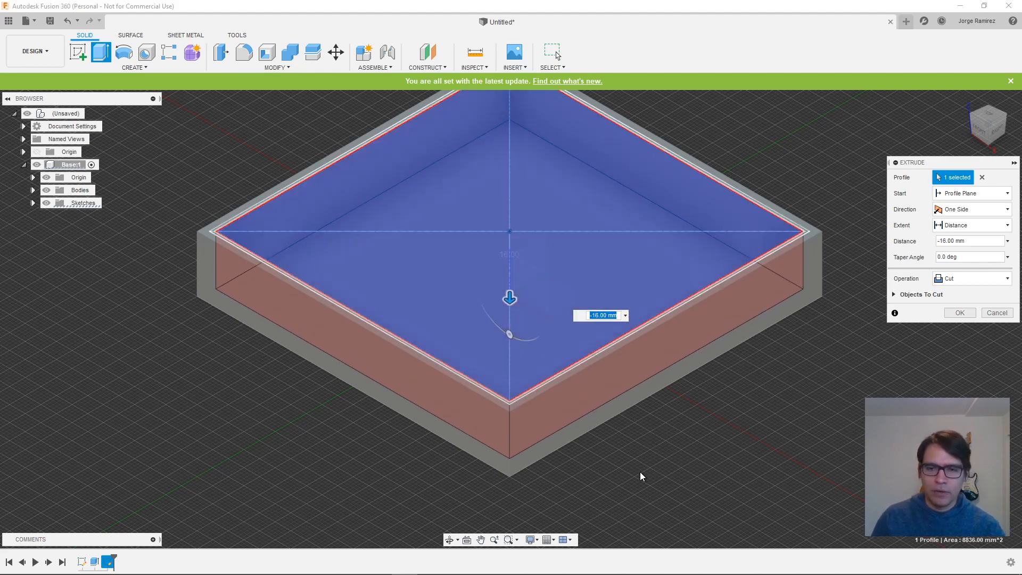
{"action": "middle_click_drag", "start_coordinate": [616, 478], "coordinate": [641, 446], "text": "shift"}
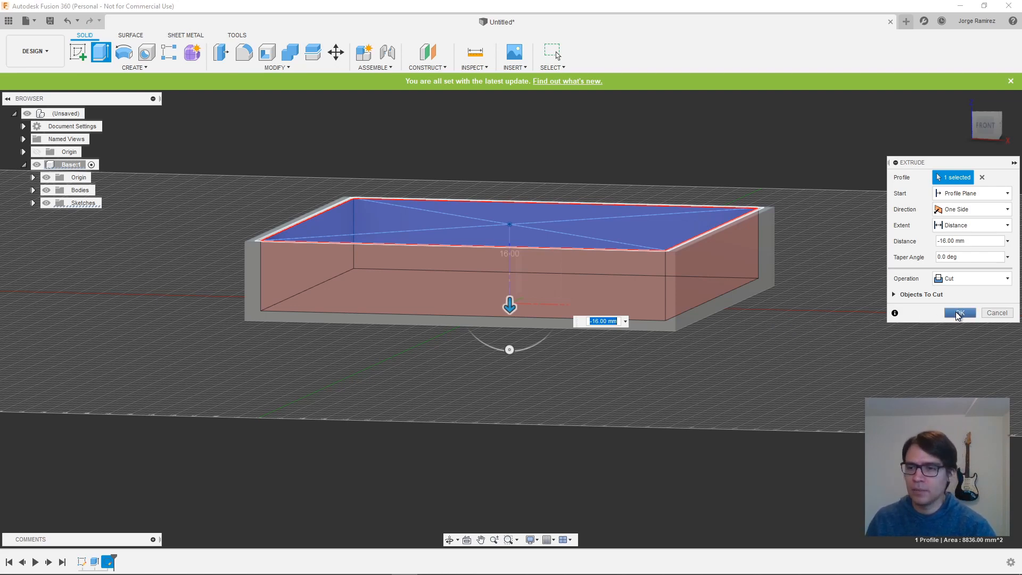
{"action": "left_click", "coordinate": [958, 314]}
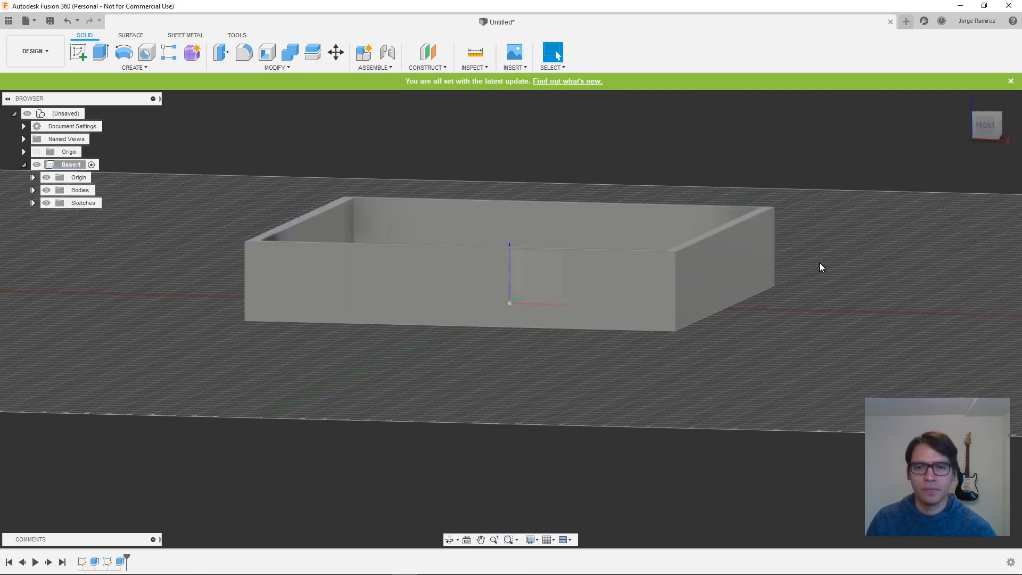
- Start a sketch on the pocket's floor and hide Body1 of the Base component
{"action": "middle_click_drag", "start_coordinate": [836, 279], "coordinate": [483, 283], "text": "shift"}
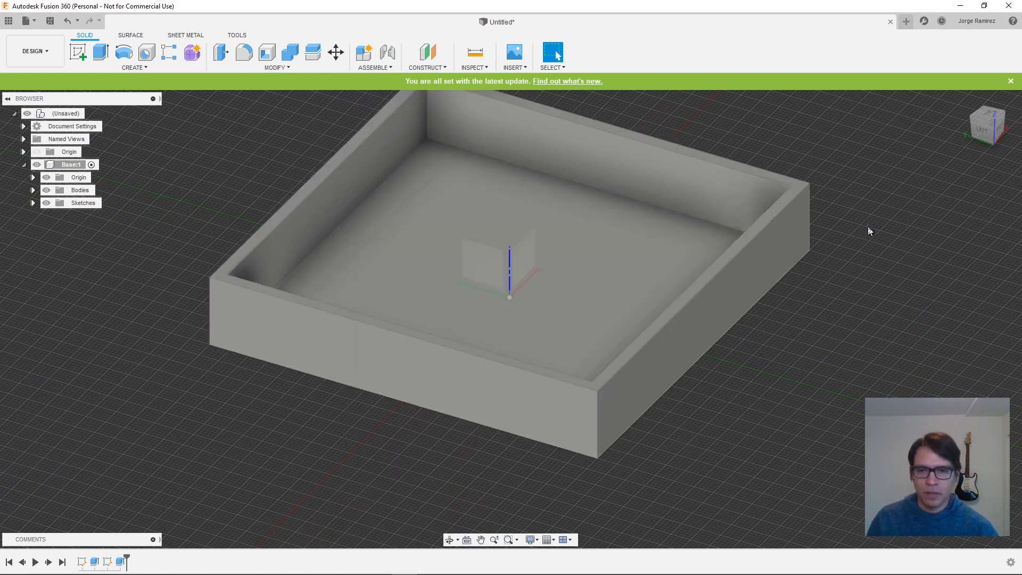
{"action": "middle_click_drag", "start_coordinate": [870, 231], "coordinate": [842, 227], "text": "shift"}
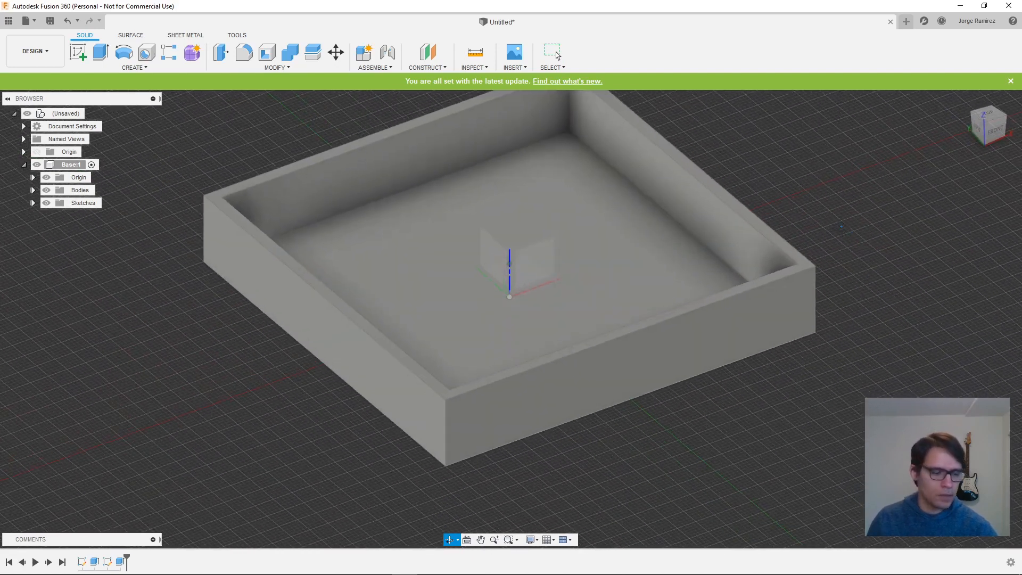
{"action": "left_click", "coordinate": [558, 55]}
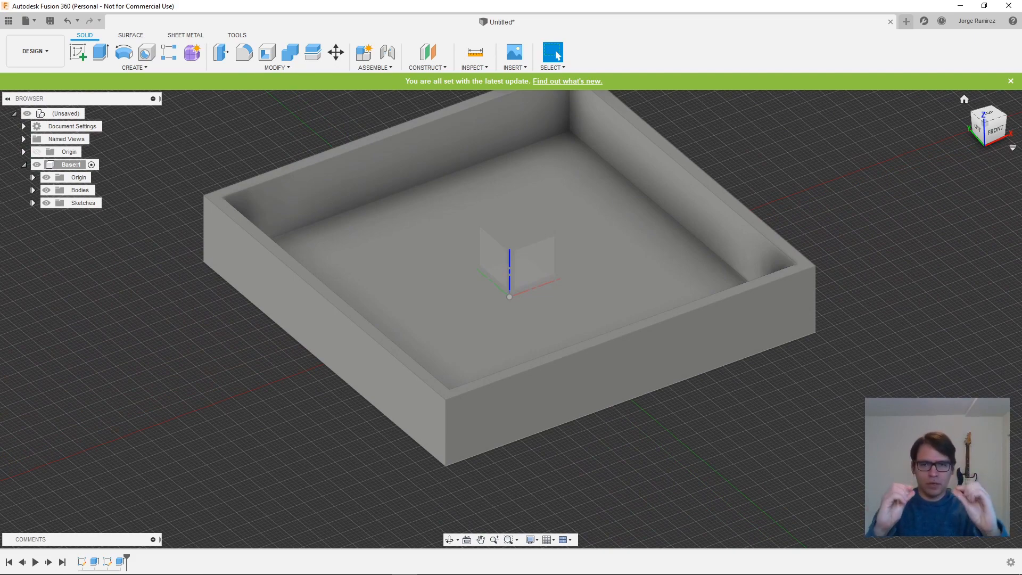
{"action": "middle_click_drag", "start_coordinate": [762, 439], "coordinate": [699, 442], "text": "shift"}
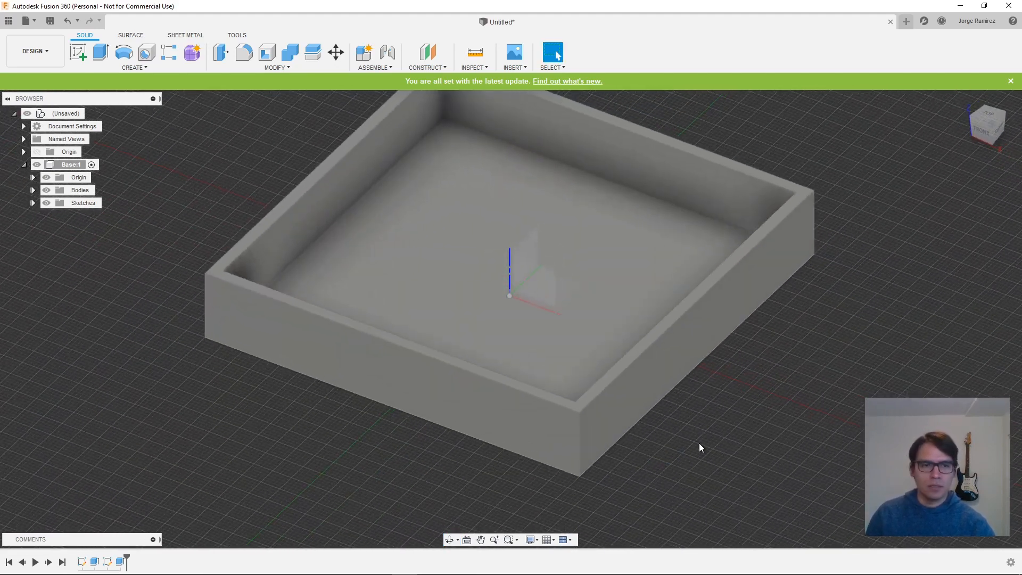
{"action": "left_click", "coordinate": [81, 53]}
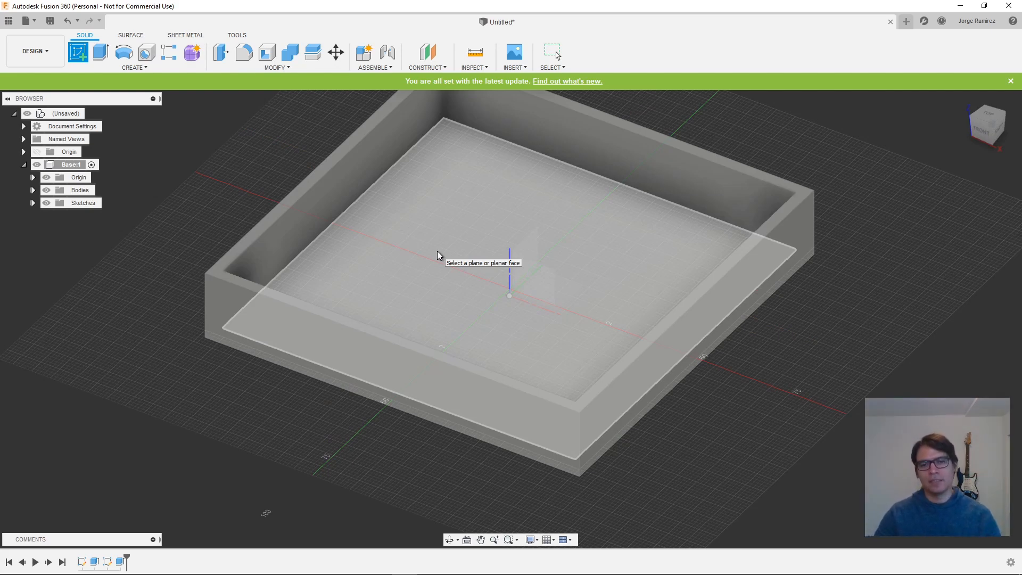
{"action": "left_click", "coordinate": [437, 251]}
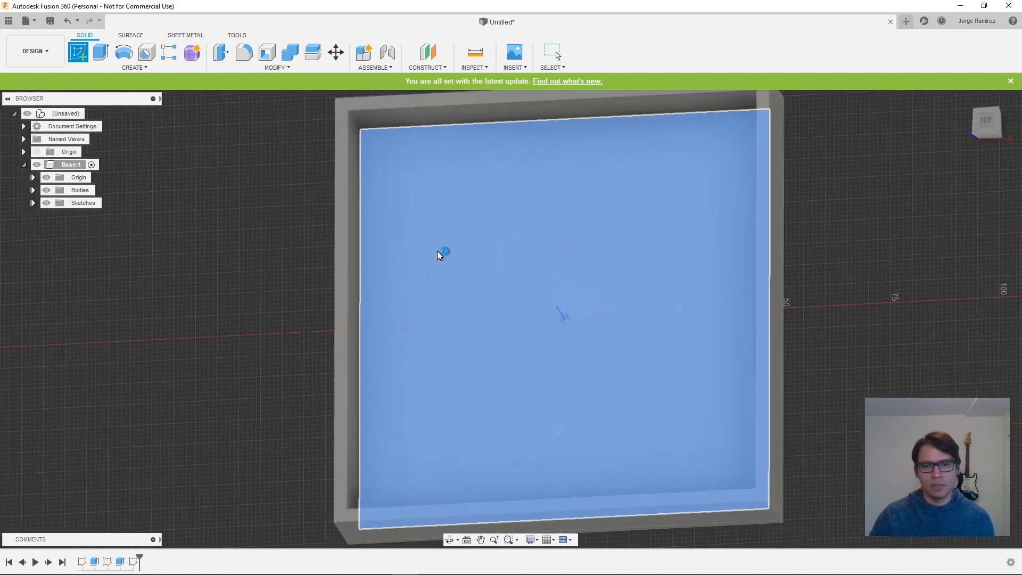
{"action": "mouse_move", "coordinate": [773, 403]}
{"action": "middle_mouse_down"}
{"action": "mouse_move", "coordinate": [735, 383]}
{"action": "mouse_move", "coordinate": [674, 381]}
{"action": "middle_mouse_up"}
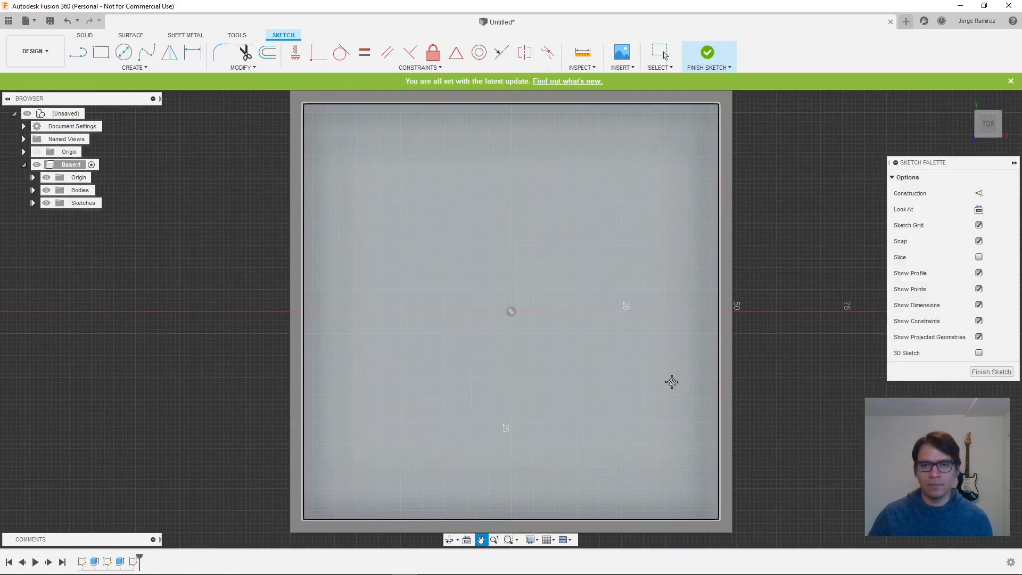
{"action": "scroll", "coordinate": [802, 382], "scroll_direction": "down", "scroll_amount": 1}
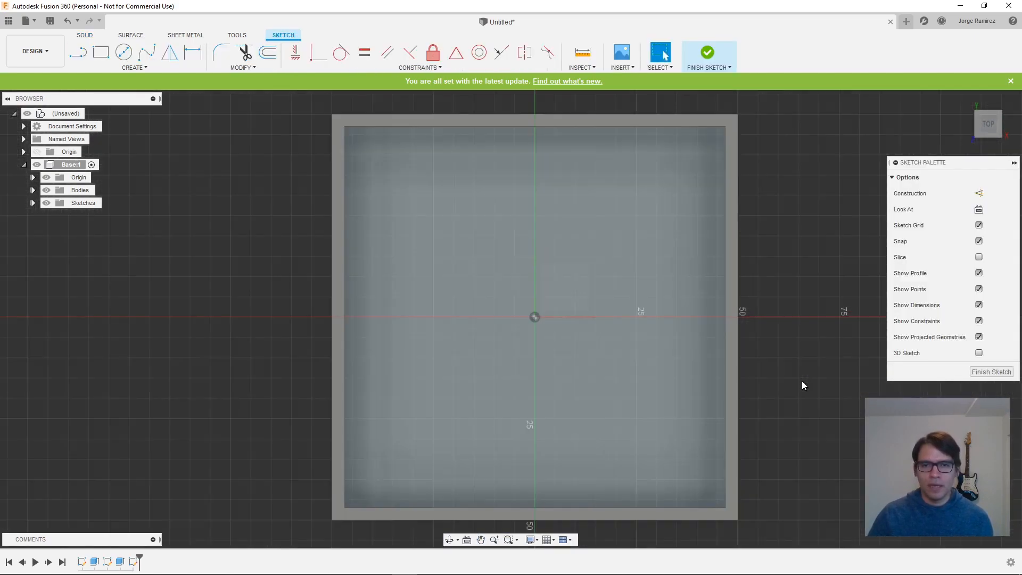
{"action": "left_click", "coordinate": [33, 190]}
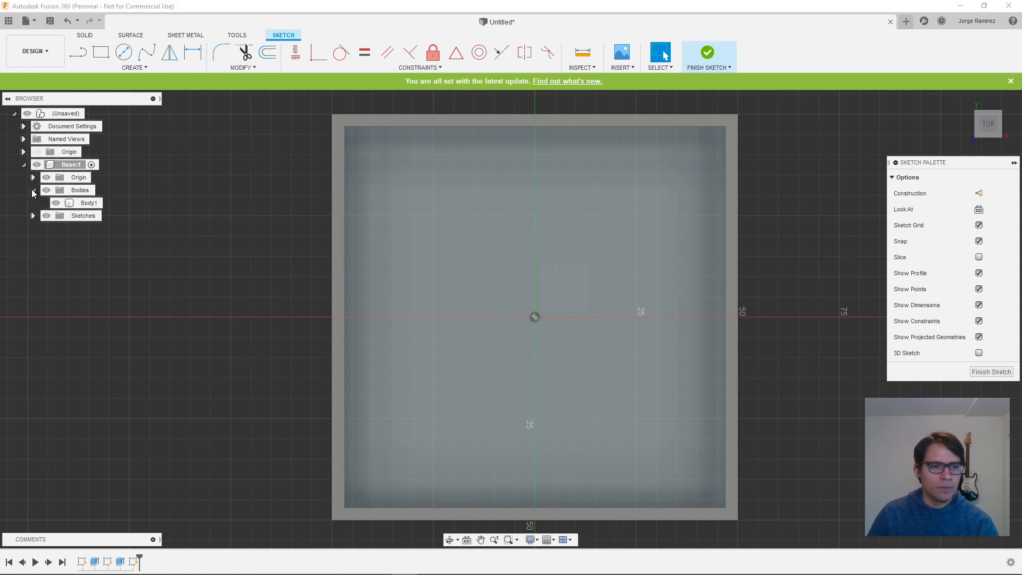
{"action": "left_click", "coordinate": [57, 204]}
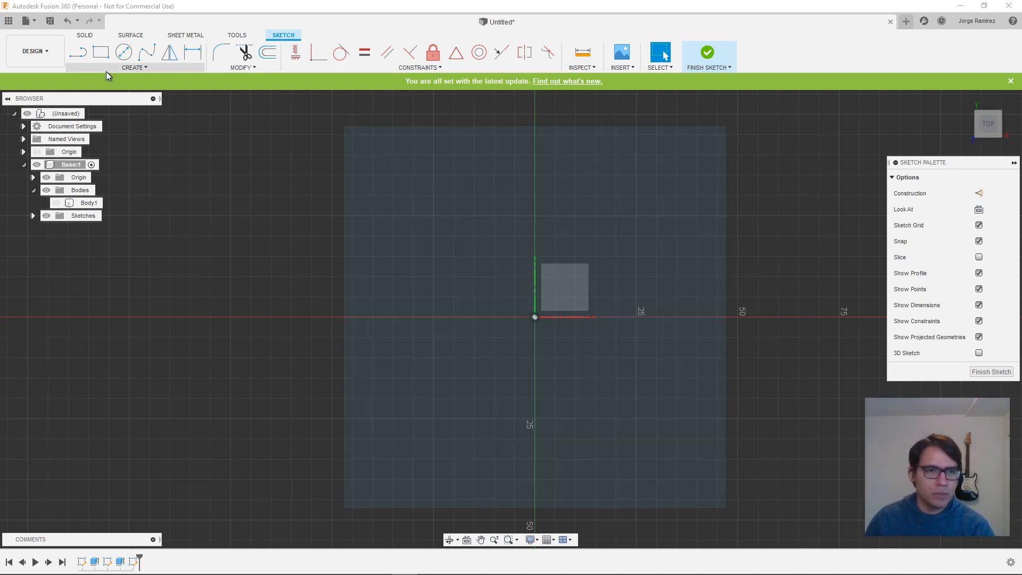
- Draw a 6 x 6 mm two-point rectangle near the middle of the floor's upper edge
{"action": "left_click", "coordinate": [101, 52]}
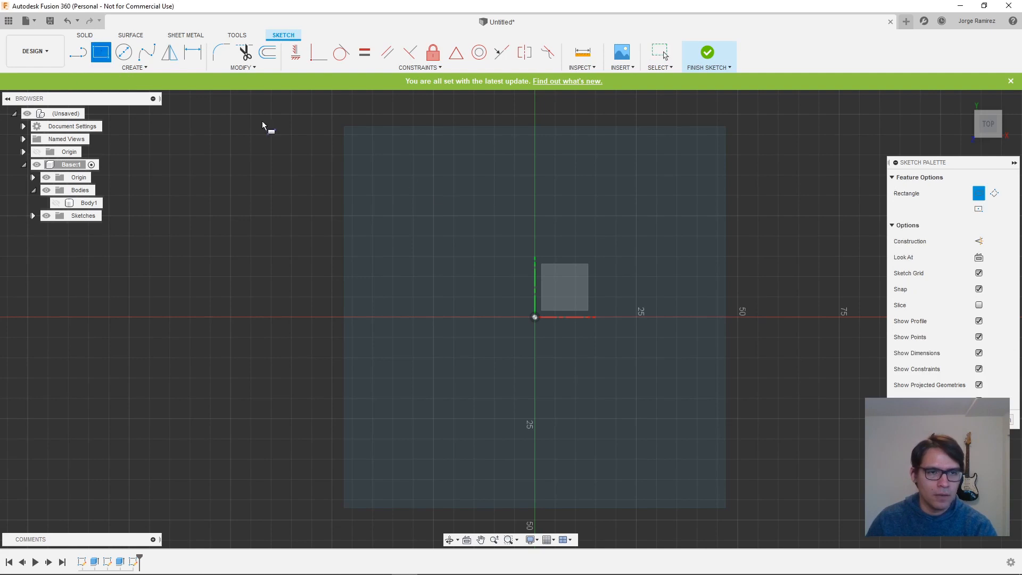
{"action": "left_click", "coordinate": [494, 155]}
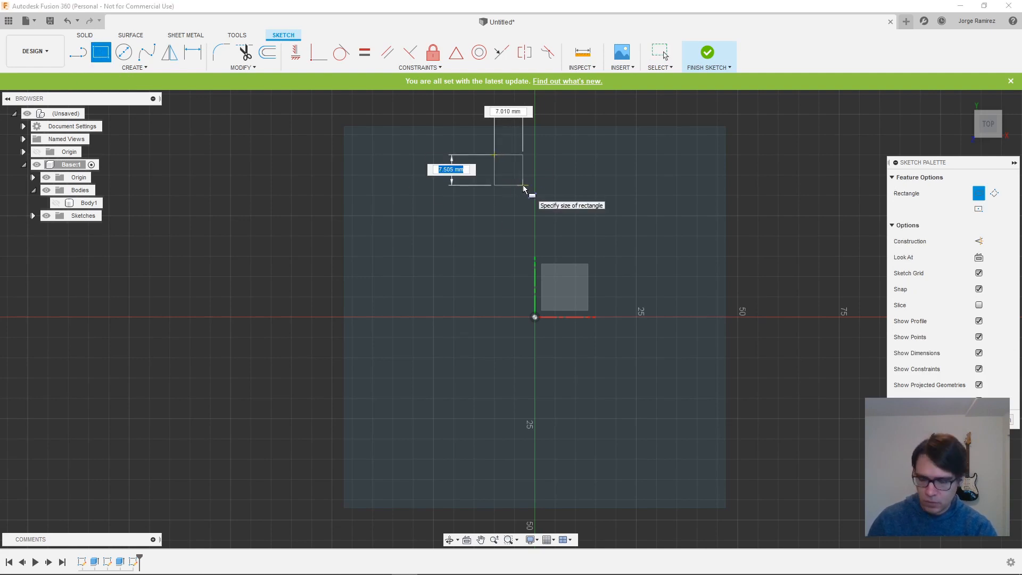
{"action": "type", "text": "6"}
{"action": "key", "text": "Tab"}
{"action": "type", "text": "6"}
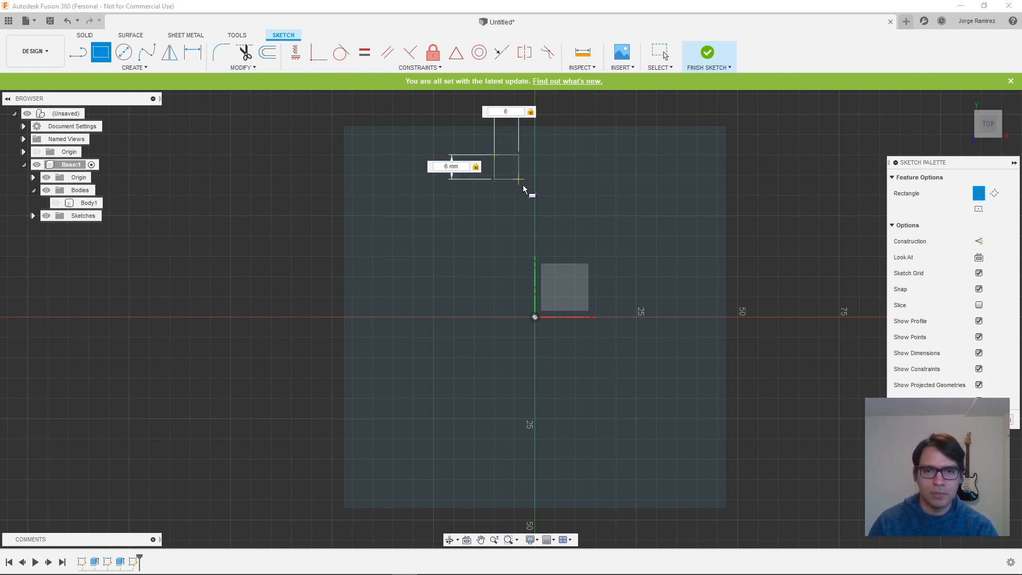
{"action": "key", "text": "Return"}
{"action": "key", "text": "Return"}
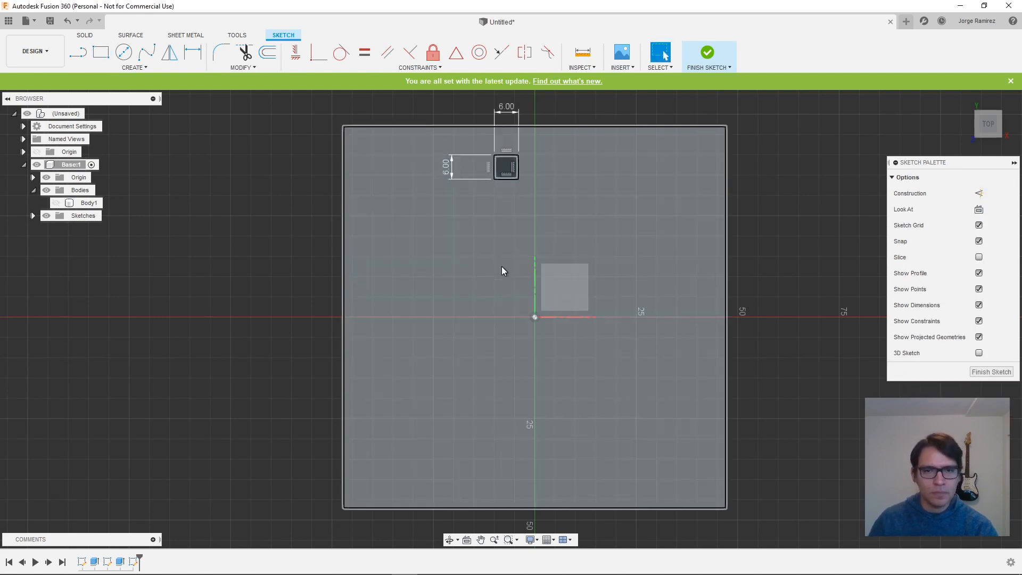
- Add a 6 x 6 mm rectangle near the floor's right edge, just above the horizontal axis
{"action": "key", "text": "r"}
{"action": "left_click", "coordinate": [680, 297]}
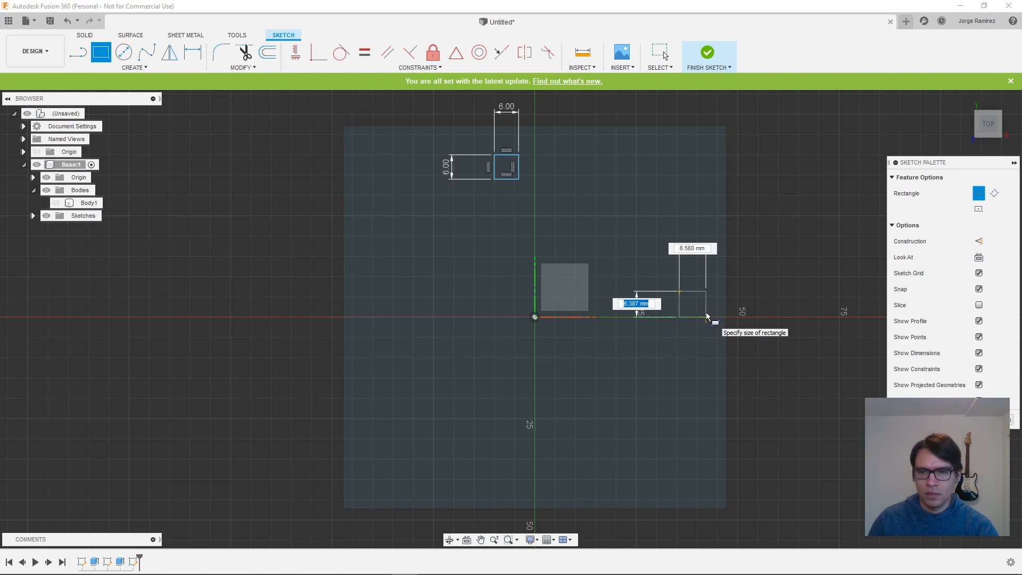
{"action": "type", "text": "6"}
{"action": "key", "text": "Tab"}
{"action": "type", "text": "6"}
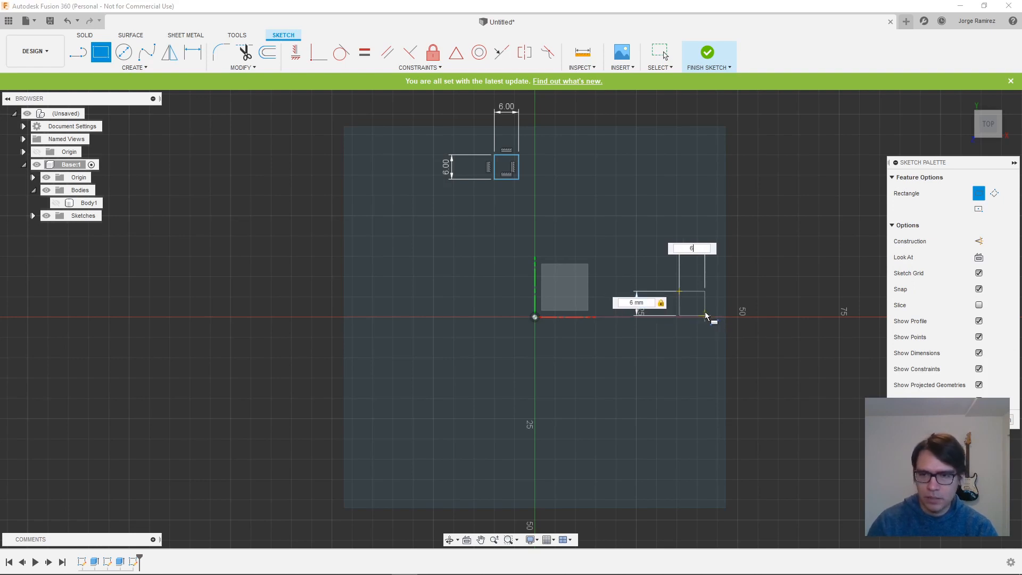
{"action": "key", "text": "Return"}
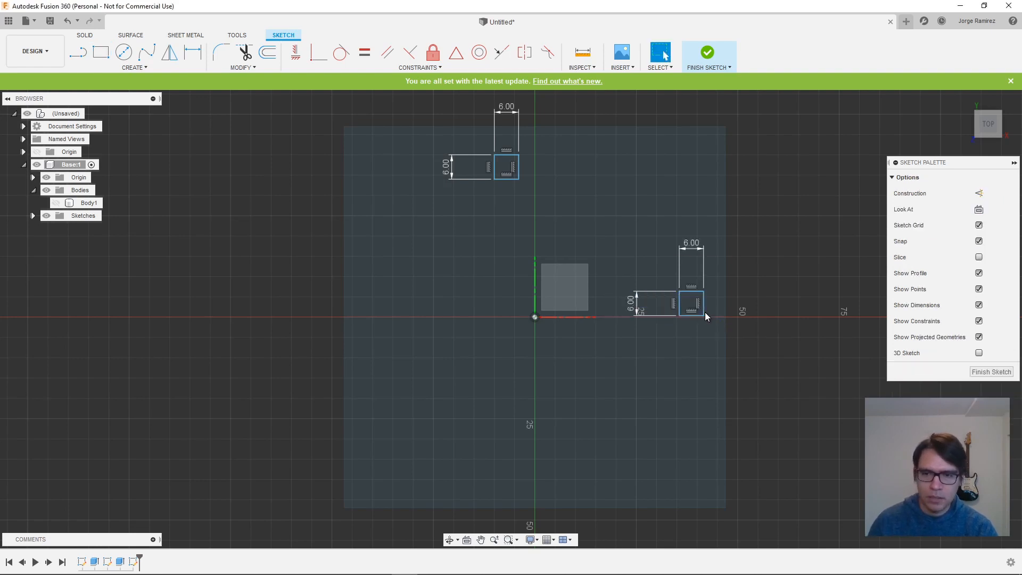
- Add a 6 x 6 mm rectangle near the floor's lower edge, just right of the vertical axis
{"action": "left_click", "coordinate": [101, 52]}
{"action": "left_click", "coordinate": [542, 474]}
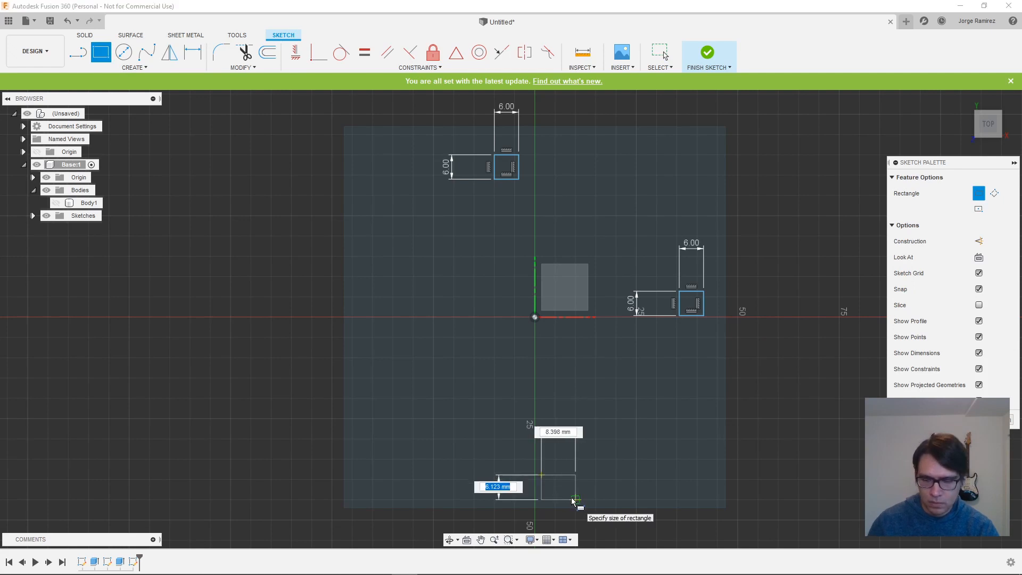
{"action": "type", "text": "6"}
{"action": "key", "text": "Tab"}
{"action": "type", "text": "6"}
{"action": "key", "text": "Return"}
{"action": "key", "text": "Escape"}
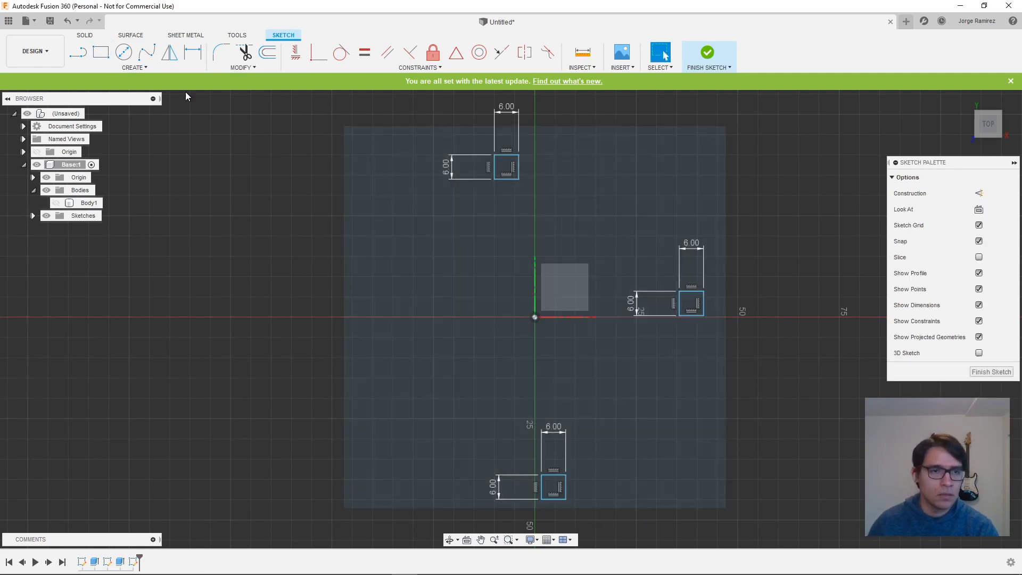
- Add a 6 x 6 mm rectangle near the floor's left edge, just above the horizontal axis
{"action": "left_click", "coordinate": [98, 55]}
{"action": "left_click", "coordinate": [369, 283]}
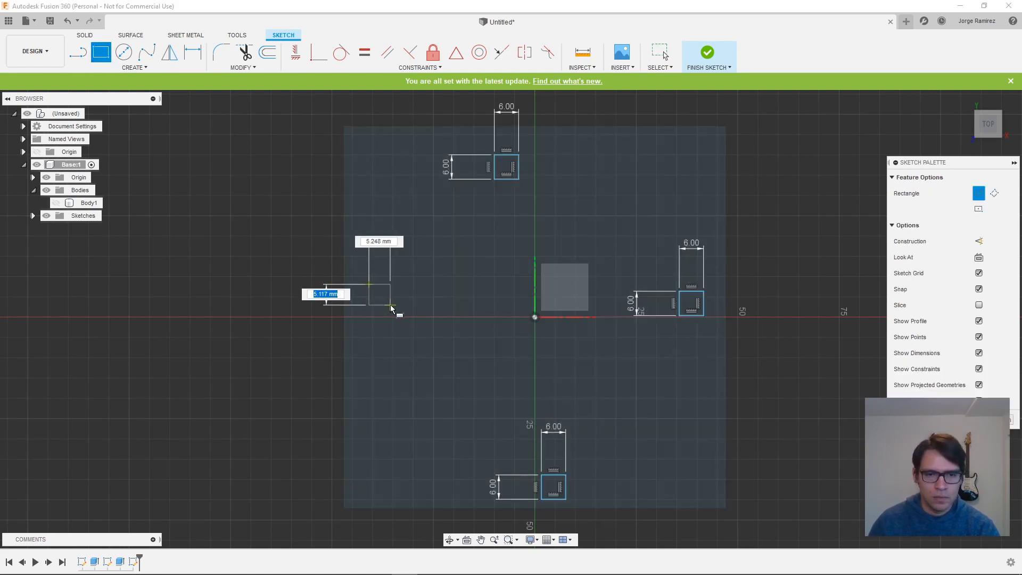
{"action": "type", "text": "6"}
{"action": "key", "text": "Tab"}
{"action": "type", "text": "6"}
{"action": "key", "text": "Return"}
{"action": "key", "text": "Escape"}
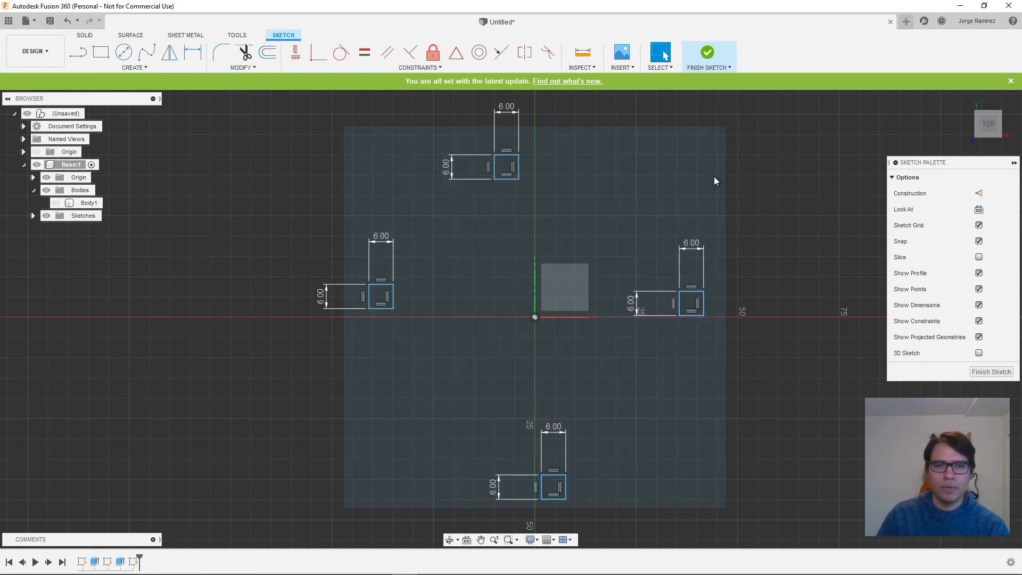
{"action": "left_click", "coordinate": [597, 170]}
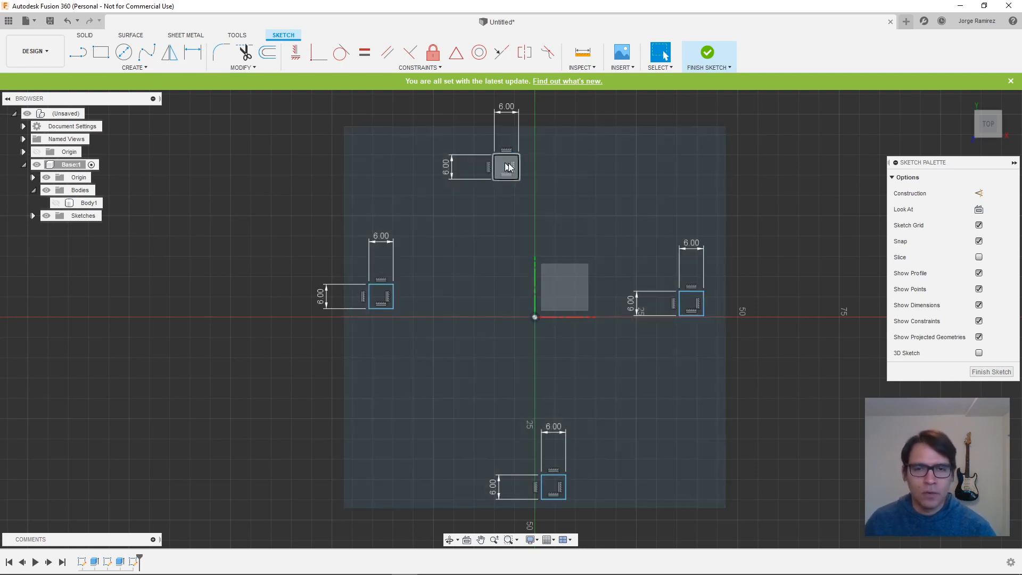
- Draw a vertical construction line in the upper 6 mm square, joining the midpoints of its top and bottom edges
{"action": "scroll", "coordinate": [517, 156], "scroll_direction": "down", "scroll_amount": 1}
{"action": "scroll", "coordinate": [506, 149], "scroll_direction": "up", "scroll_amount": 3}
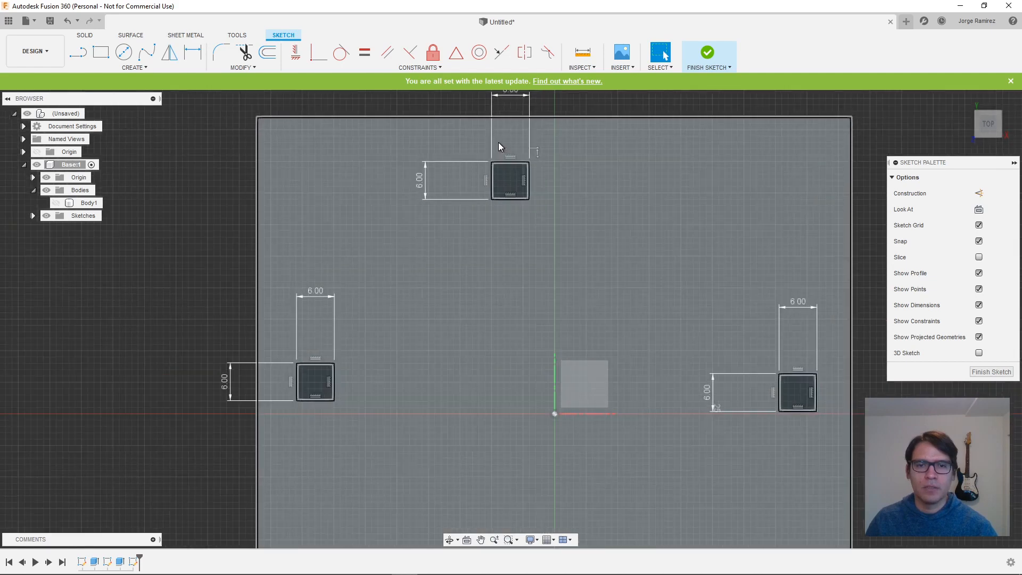
{"action": "scroll", "coordinate": [499, 144], "scroll_direction": "up", "scroll_amount": 2}
{"action": "middle_click_drag", "start_coordinate": [588, 128], "coordinate": [571, 148]}
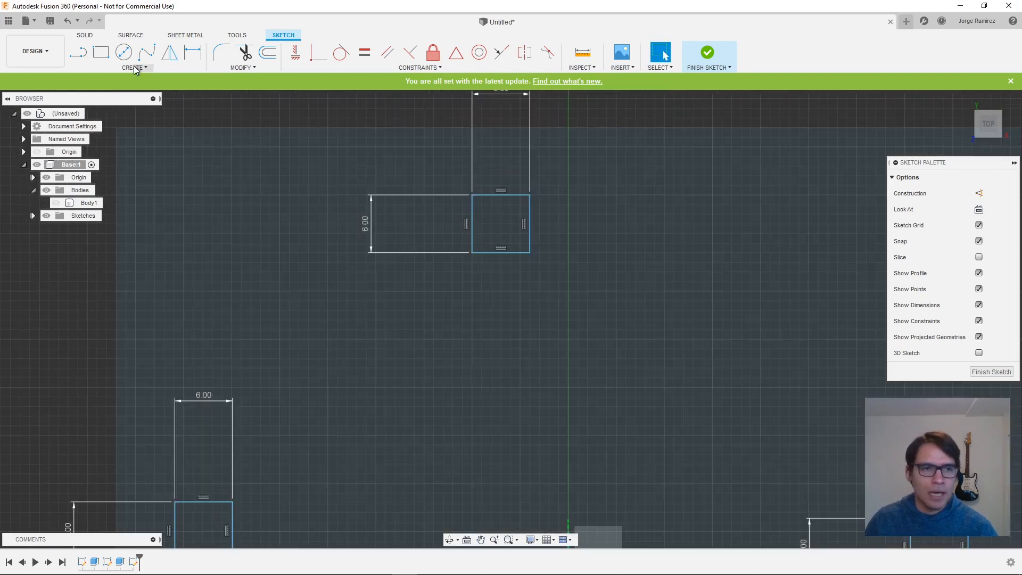
{"action": "left_click", "coordinate": [78, 51]}
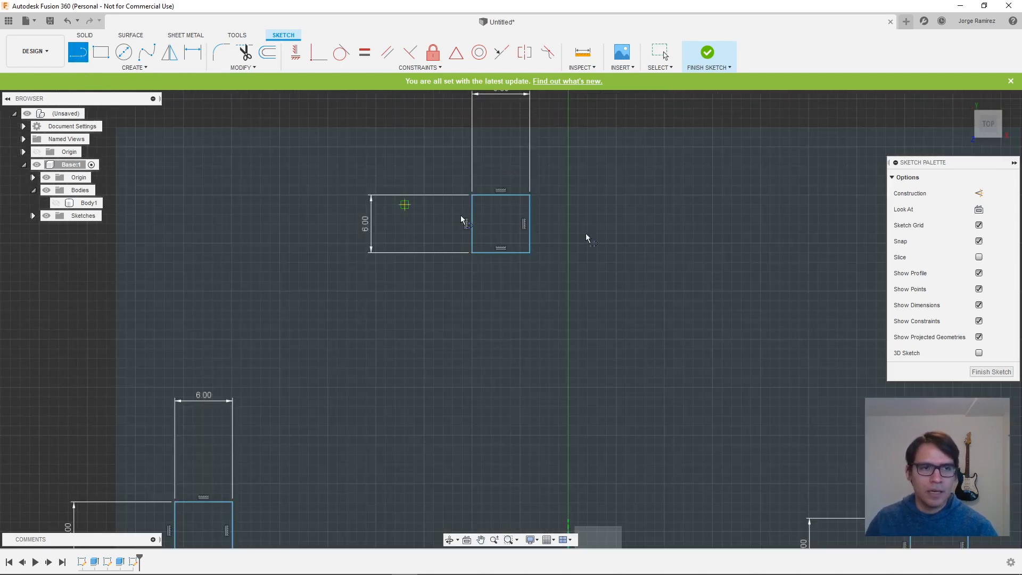
{"action": "left_click", "coordinate": [980, 194]}
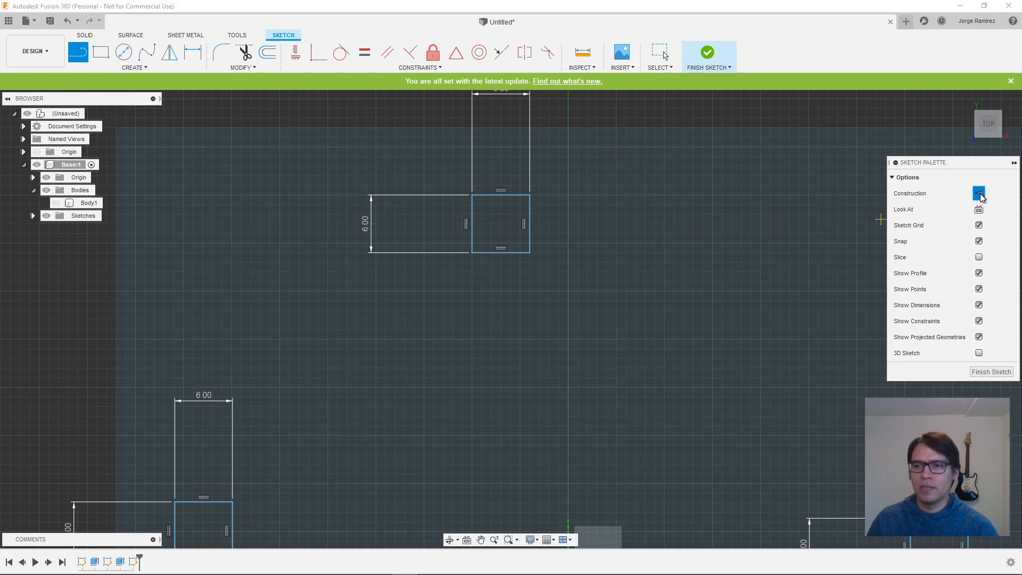
{"action": "left_click", "coordinate": [501, 197]}
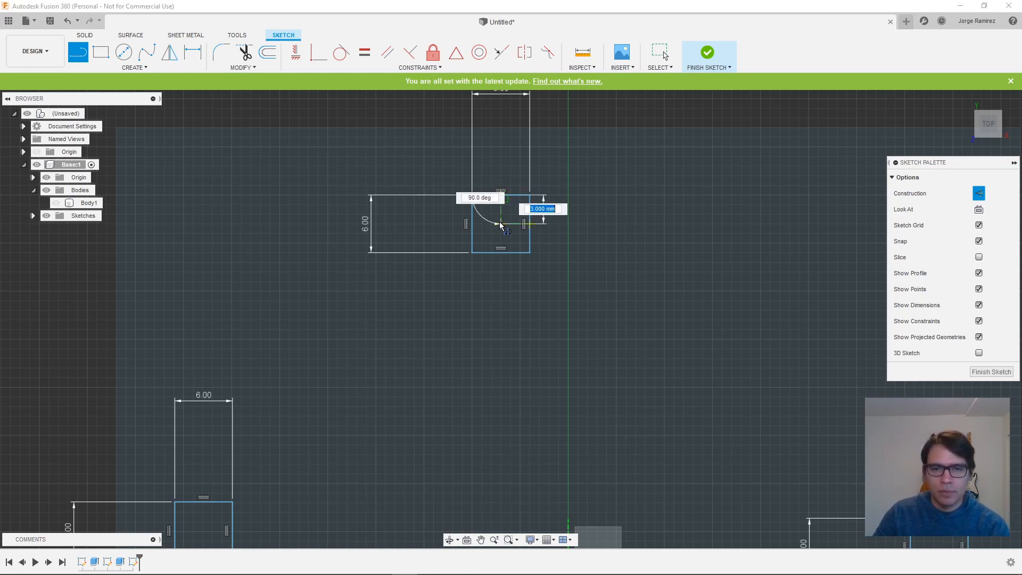
{"action": "left_click", "coordinate": [501, 253]}
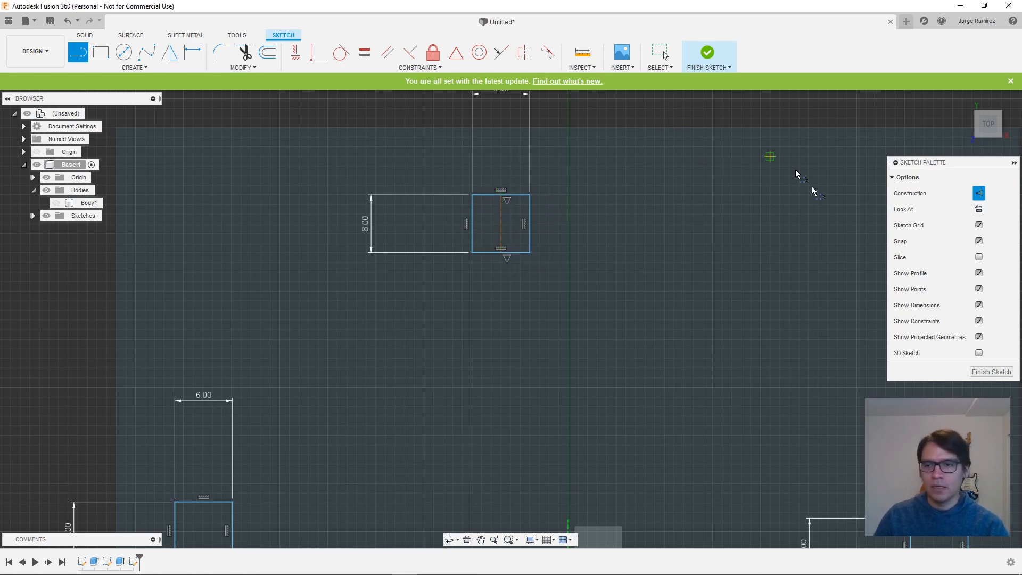
{"action": "scroll", "coordinate": [672, 421], "scroll_direction": "down", "scroll_amount": 1}
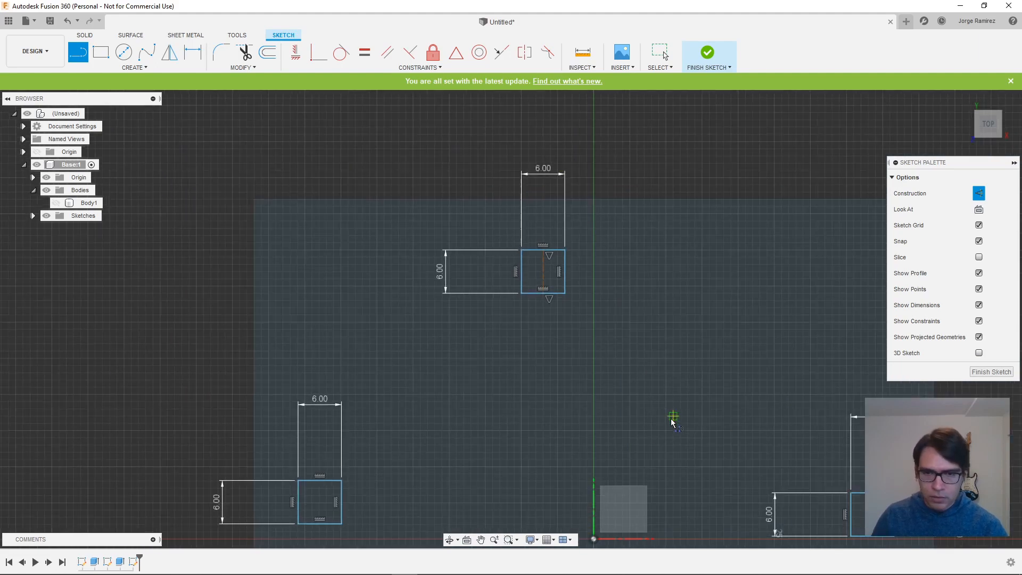
- Draw a 94 mm vertical construction line through the origin, joining the midpoints of the floor's upper and lower edges
{"action": "scroll", "coordinate": [679, 466], "scroll_direction": "down", "scroll_amount": 3}
{"action": "middle_click_drag", "start_coordinate": [682, 469], "coordinate": [602, 323]}
{"action": "scroll", "coordinate": [600, 394], "scroll_direction": "down", "scroll_amount": 2}
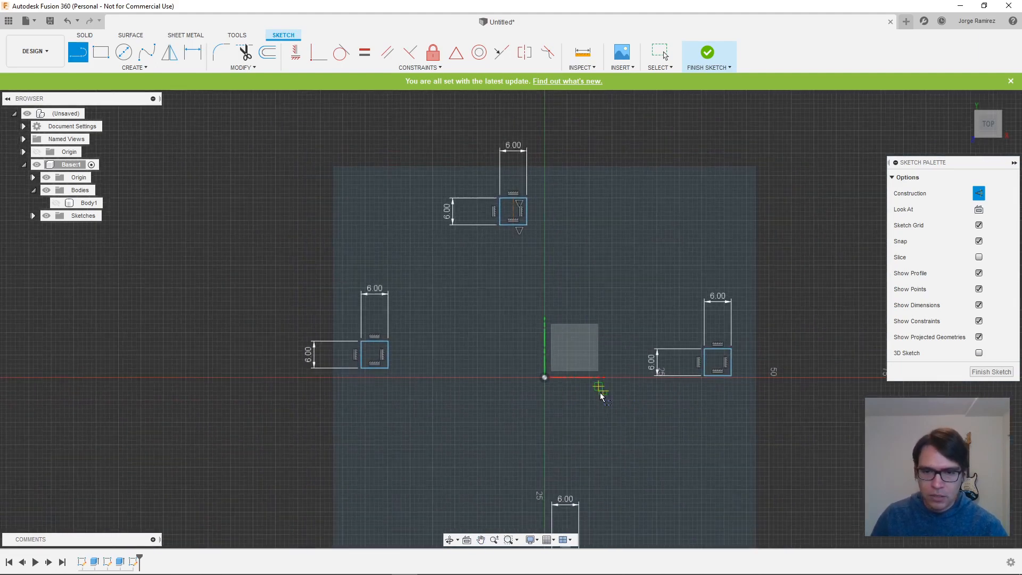
{"action": "scroll", "coordinate": [601, 394], "scroll_direction": "down", "scroll_amount": 1}
{"action": "mouse_move", "coordinate": [652, 459]}
{"action": "middle_mouse_down"}
{"action": "mouse_move", "coordinate": [644, 416]}
{"action": "mouse_move", "coordinate": [619, 394]}
{"action": "middle_mouse_up"}
{"action": "scroll", "coordinate": [619, 395], "scroll_direction": "down", "scroll_amount": 1}
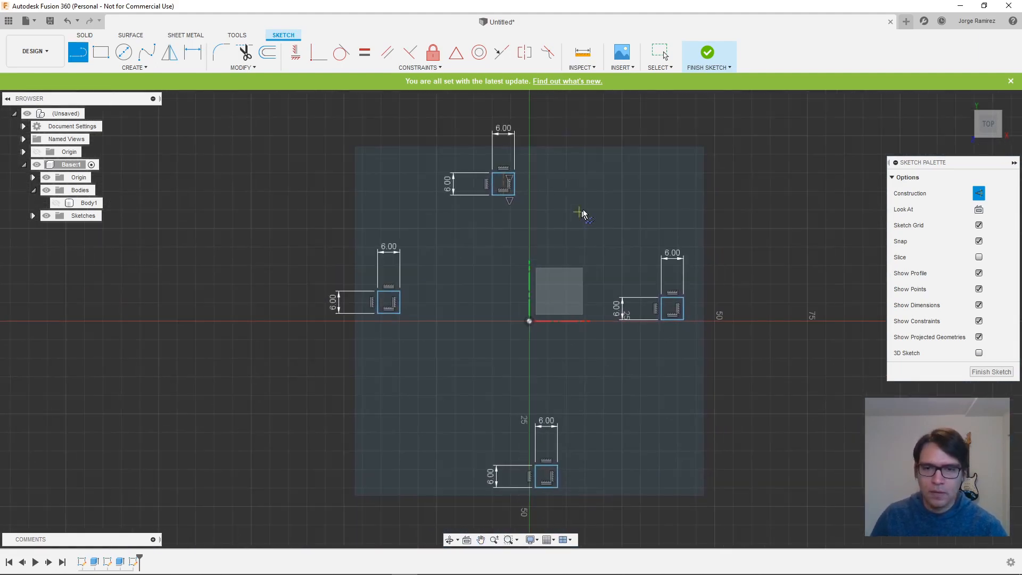
{"action": "left_click", "coordinate": [529, 147]}
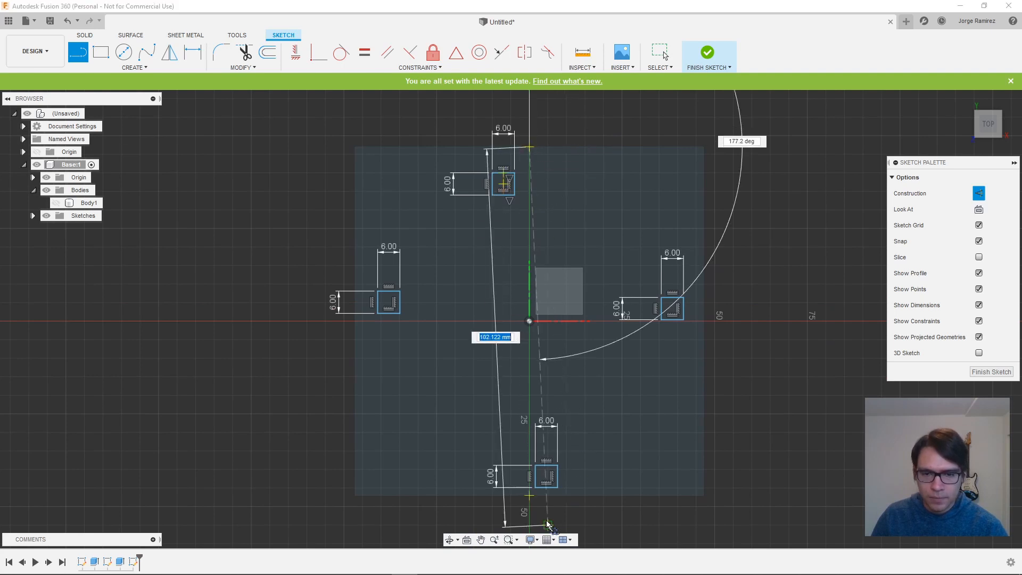
{"action": "left_click", "coordinate": [527, 495]}
{"action": "key", "text": "Escape"}
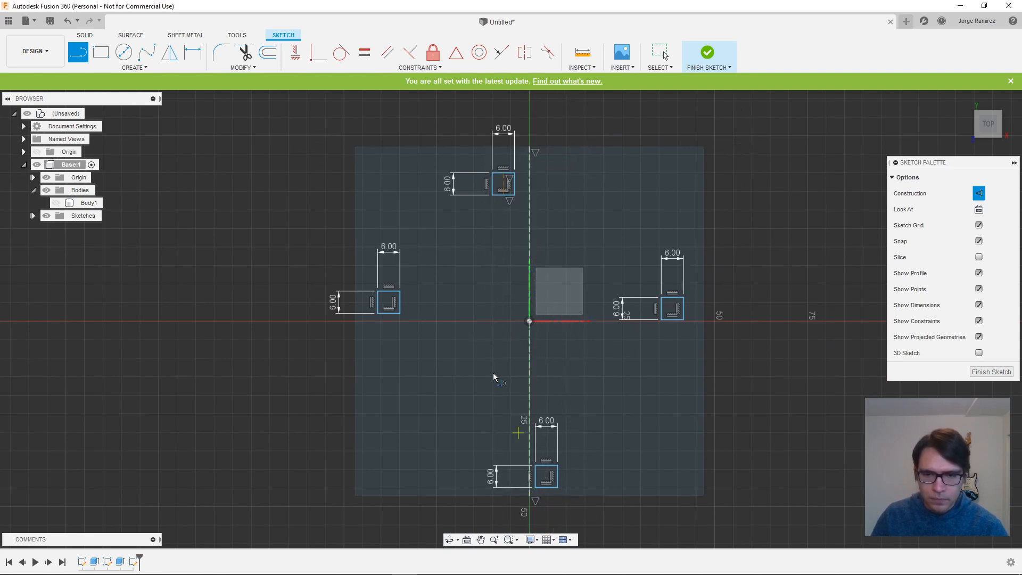
- Draw a horizontal construction line through the origin, joining the midpoints of the floor's left and right edges
{"action": "left_click", "coordinate": [356, 321]}
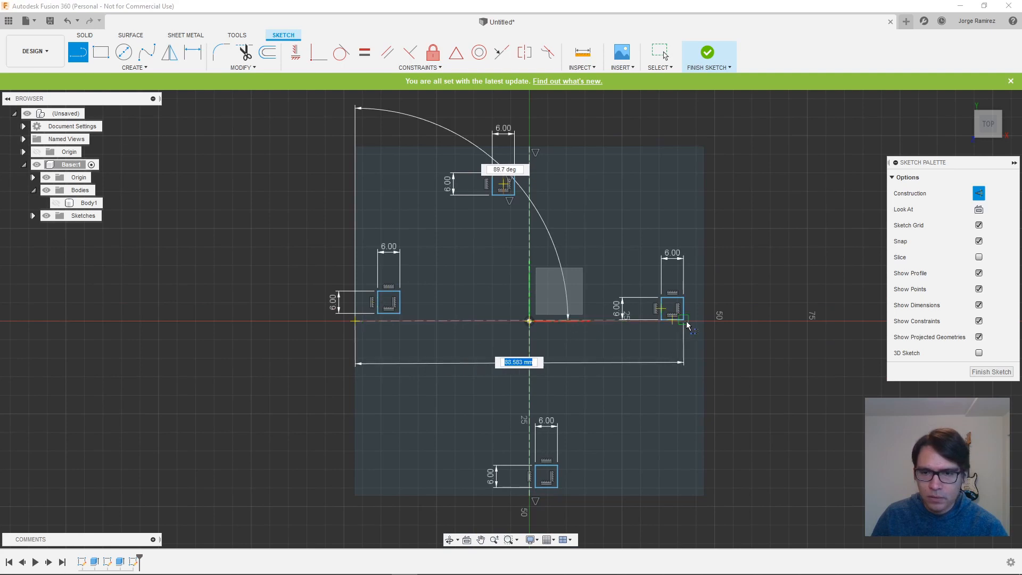
{"action": "left_click", "coordinate": [706, 324]}
{"action": "key", "text": "Escape"}
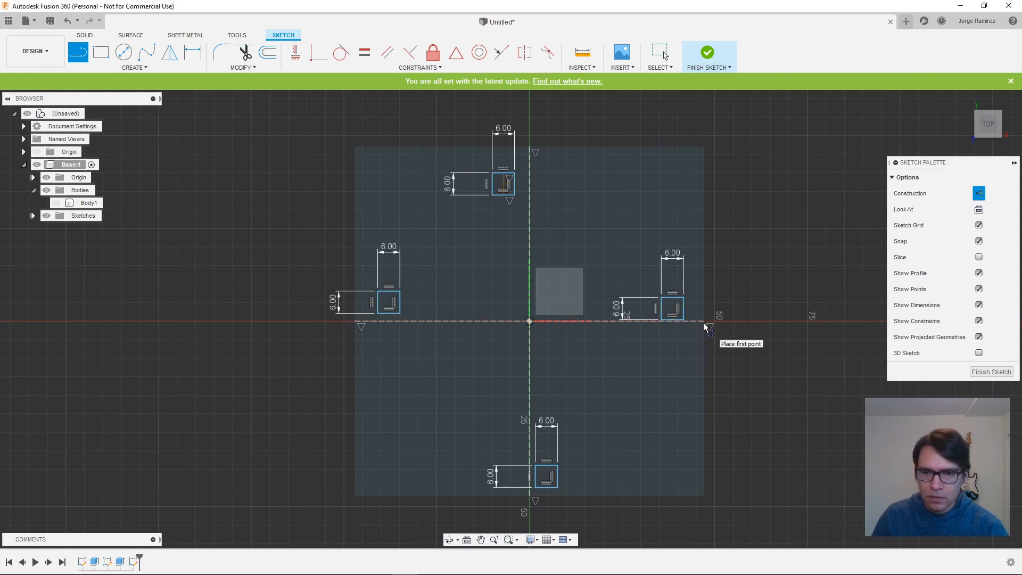
- Draw a vertical construction line in the lower 6 mm square, joining the midpoints of its top and bottom edges
{"action": "left_click", "coordinate": [548, 472]}
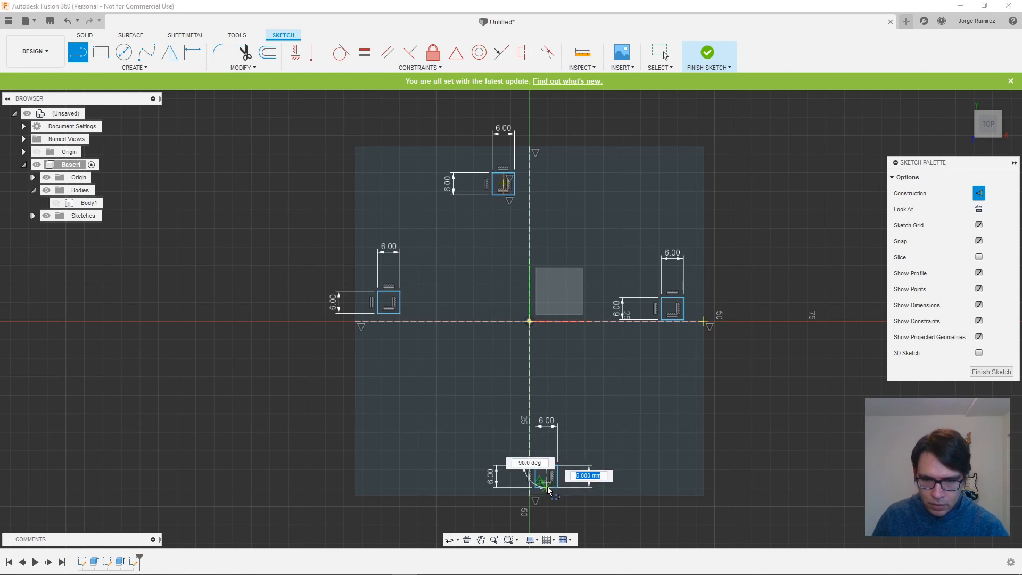
{"action": "left_click", "coordinate": [548, 487]}
{"action": "key", "text": "Escape"}
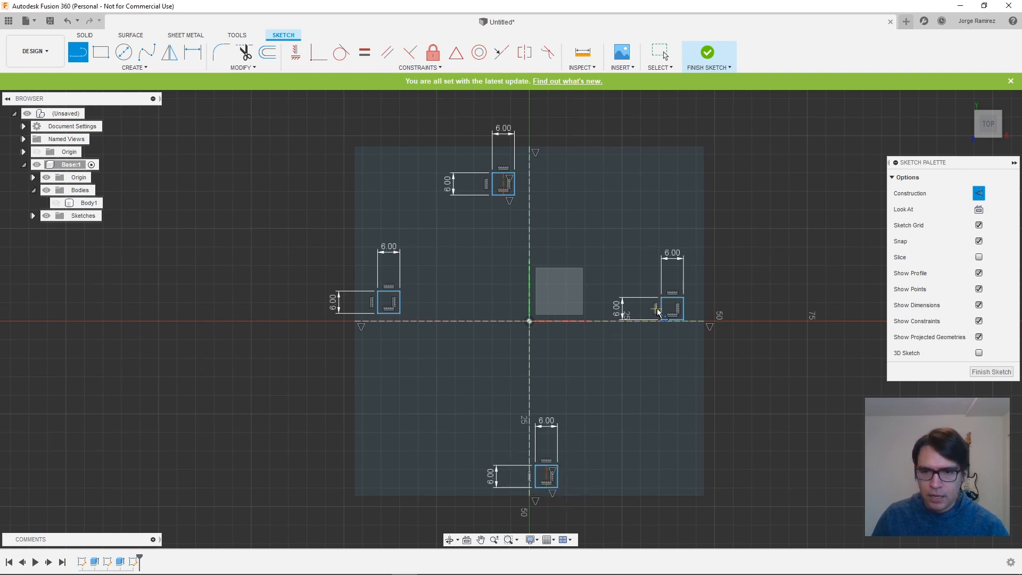
- Draw a horizontal construction line in each of the right and left 6 mm squares, joining the midpoints of their side edges
{"action": "left_click", "coordinate": [662, 309]}
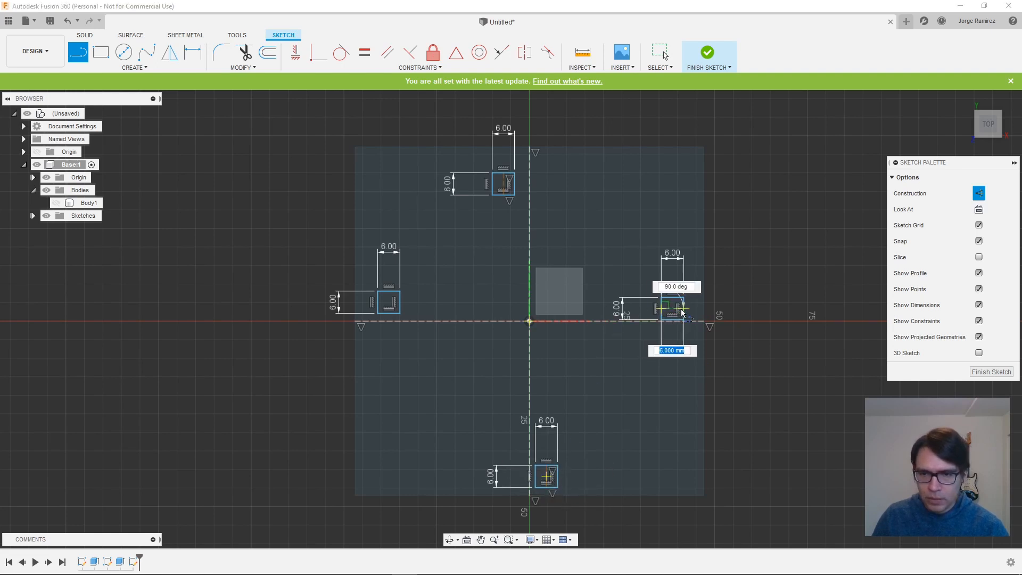
{"action": "left_click", "coordinate": [683, 313]}
{"action": "key", "text": "Escape"}
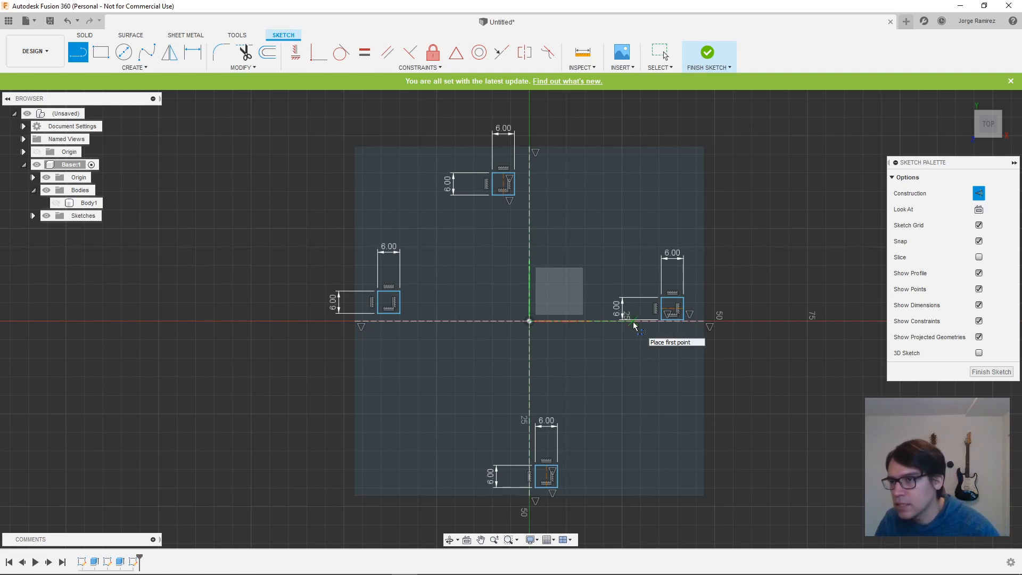
{"action": "left_click", "coordinate": [378, 303]}
{"action": "left_click", "coordinate": [400, 303]}
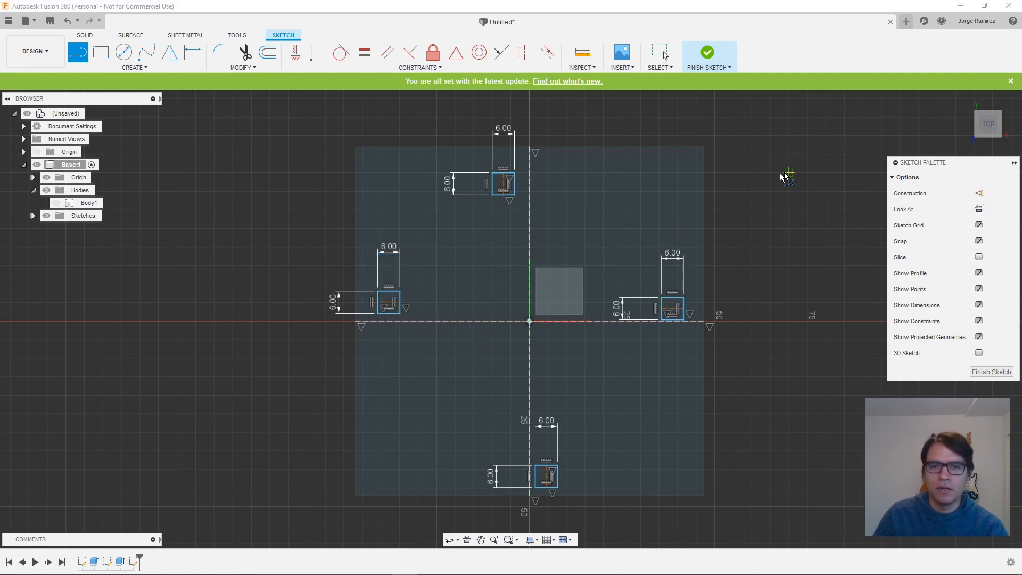
{"action": "left_click", "coordinate": [660, 53]}
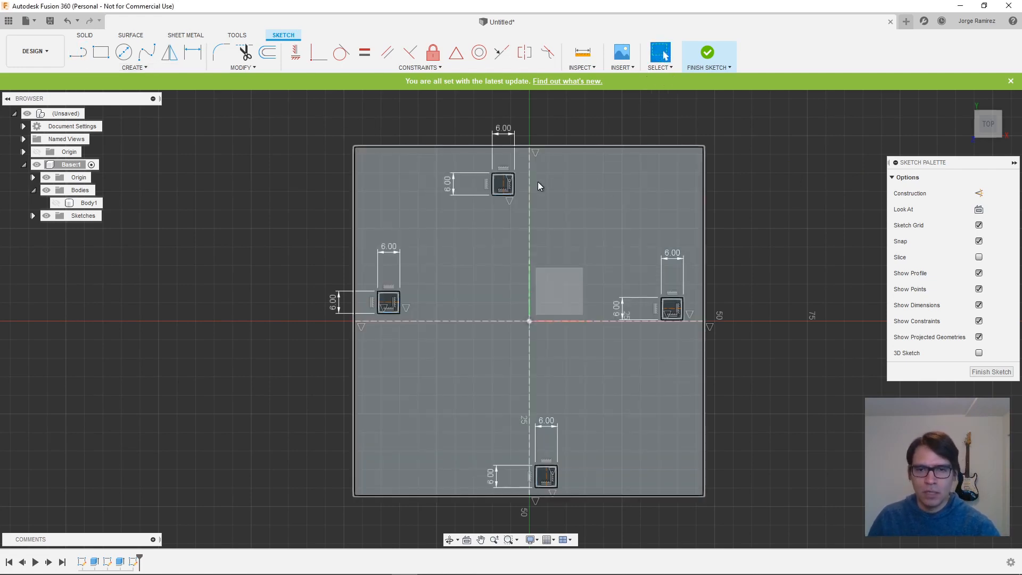
- Make the upper square's midline collinear with the vertical centre line and its top edge collinear with the floor's upper edge
{"action": "scroll", "coordinate": [516, 186], "scroll_direction": "up", "scroll_amount": 5}
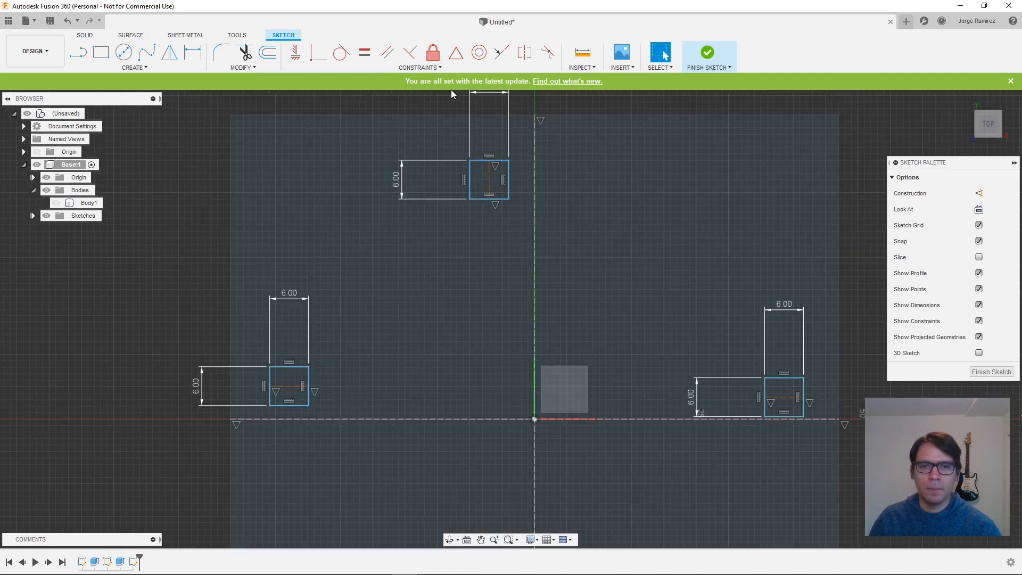
{"action": "middle_click_drag", "start_coordinate": [593, 159], "coordinate": [574, 207]}
{"action": "scroll", "coordinate": [574, 207], "scroll_direction": "up", "scroll_amount": 1}
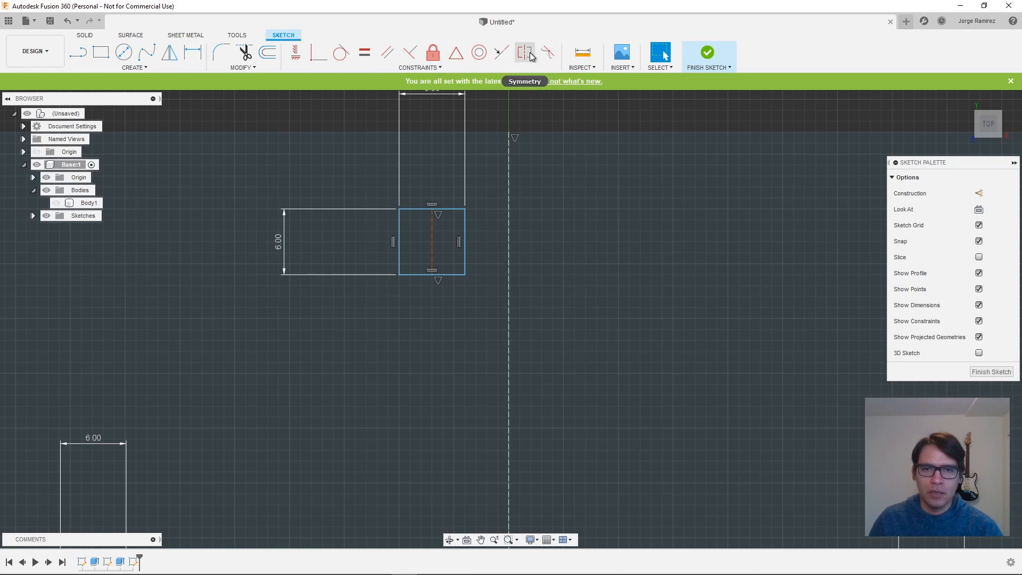
{"action": "left_click", "coordinate": [503, 57]}
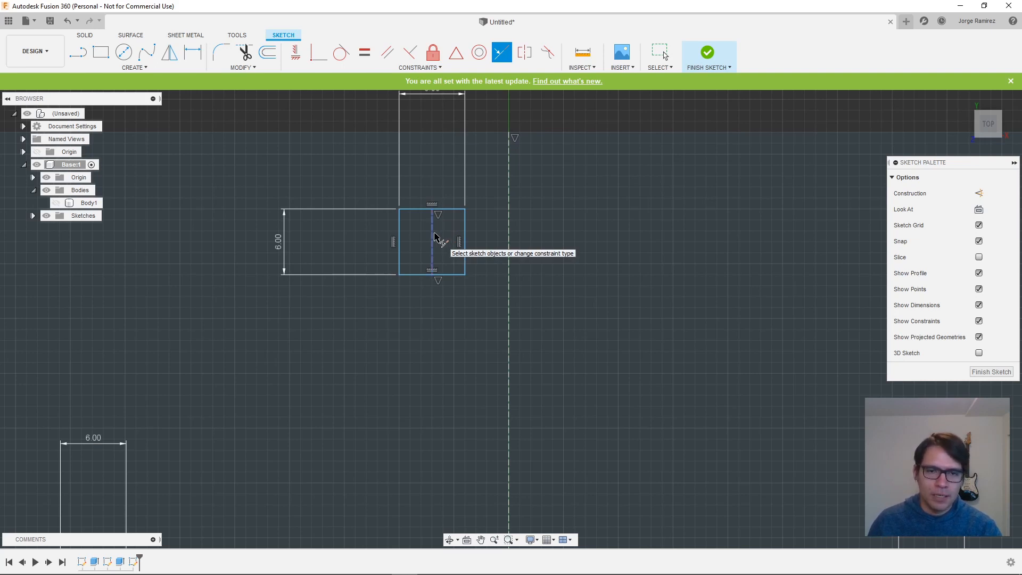
{"action": "left_click", "coordinate": [433, 236]}
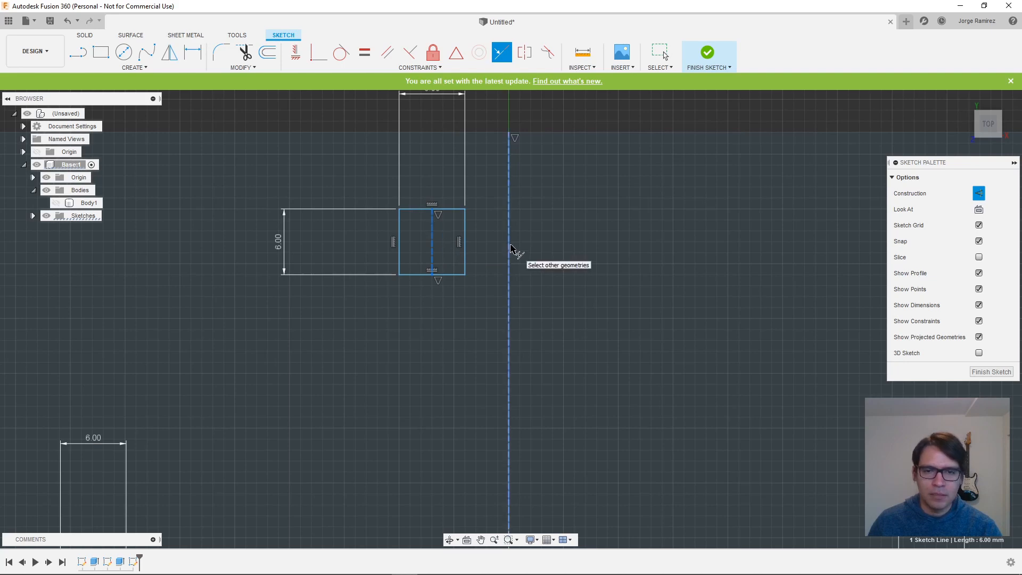
{"action": "left_click", "coordinate": [510, 247]}
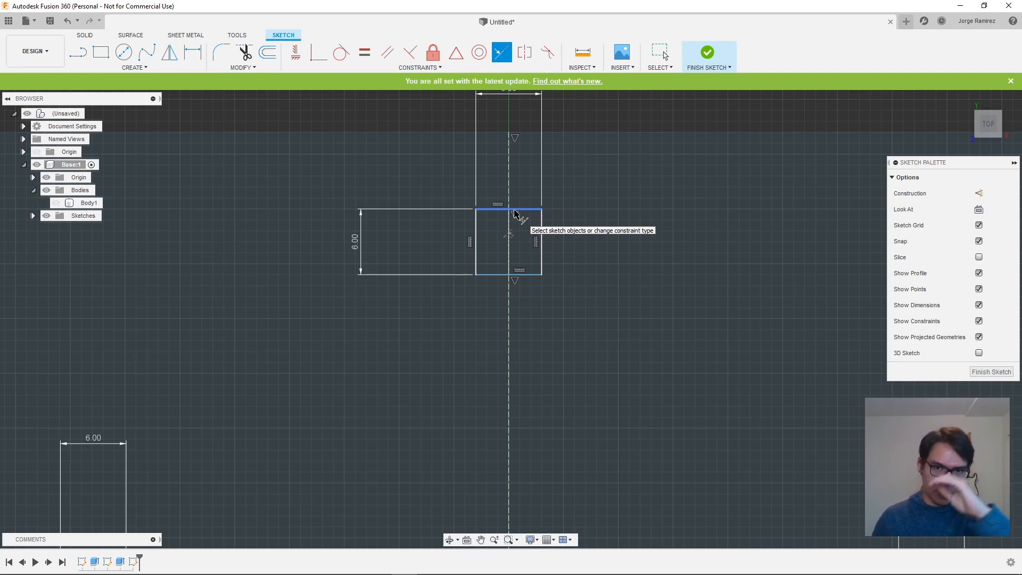
{"action": "left_click", "coordinate": [515, 210]}
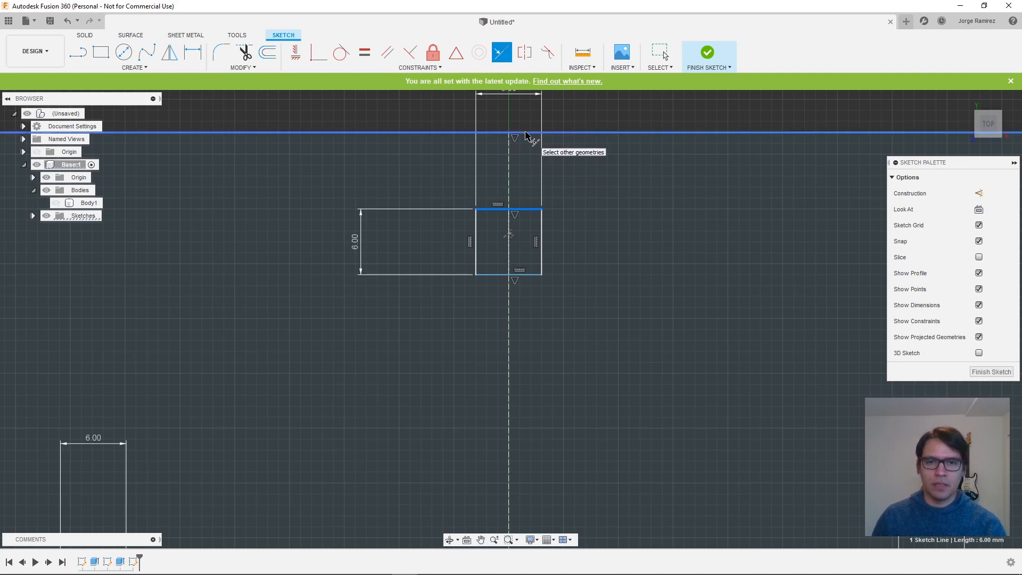
{"action": "left_click", "coordinate": [527, 132]}
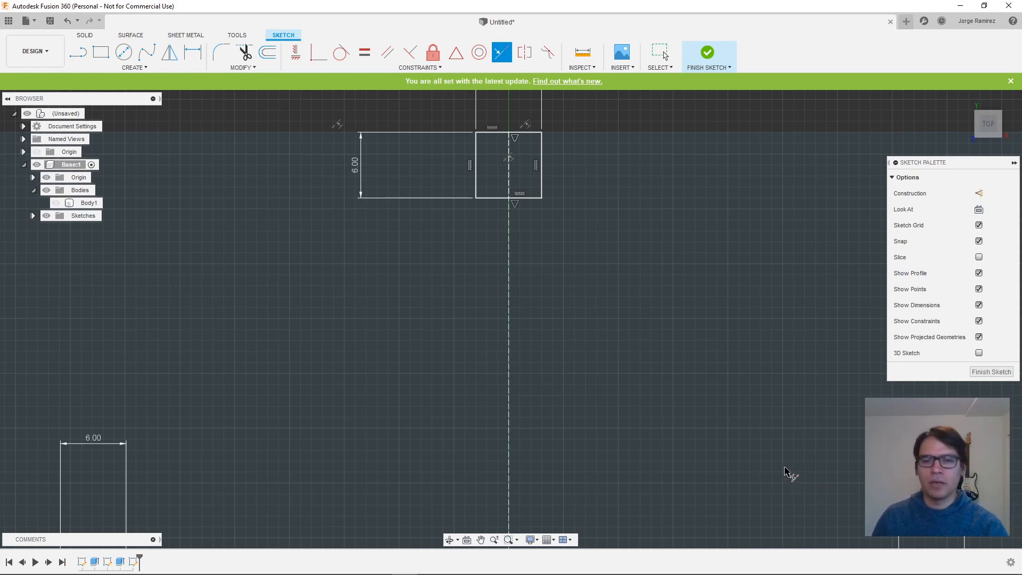
- Make the right square's midline collinear with the horizontal centre line and its right edge collinear with the floor's right edge
{"action": "mouse_move", "coordinate": [785, 469]}
{"action": "middle_mouse_down"}
{"action": "mouse_move", "coordinate": [449, 230]}
{"action": "mouse_move", "coordinate": [388, 218]}
{"action": "middle_mouse_up"}
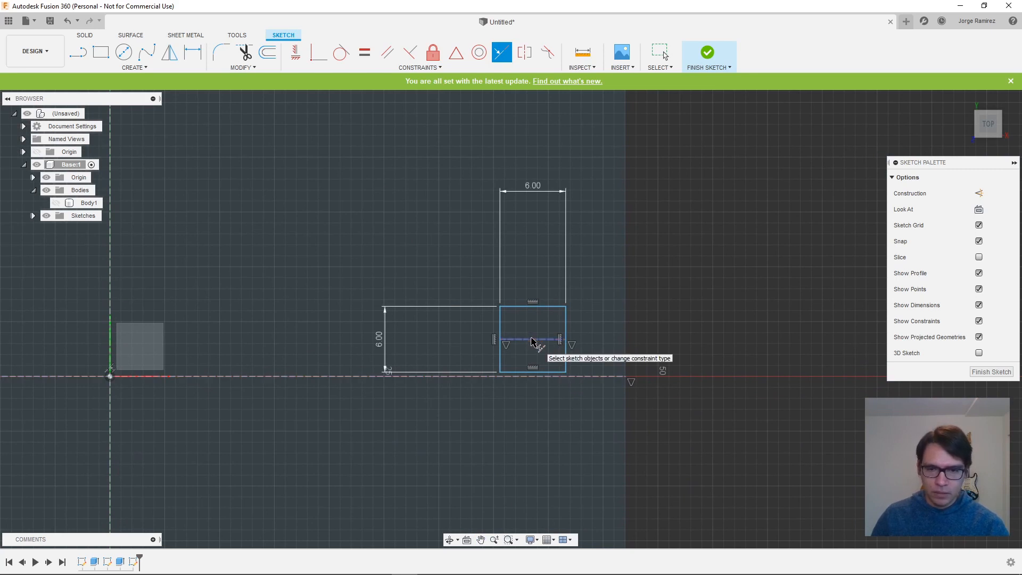
{"action": "left_click", "coordinate": [533, 339]}
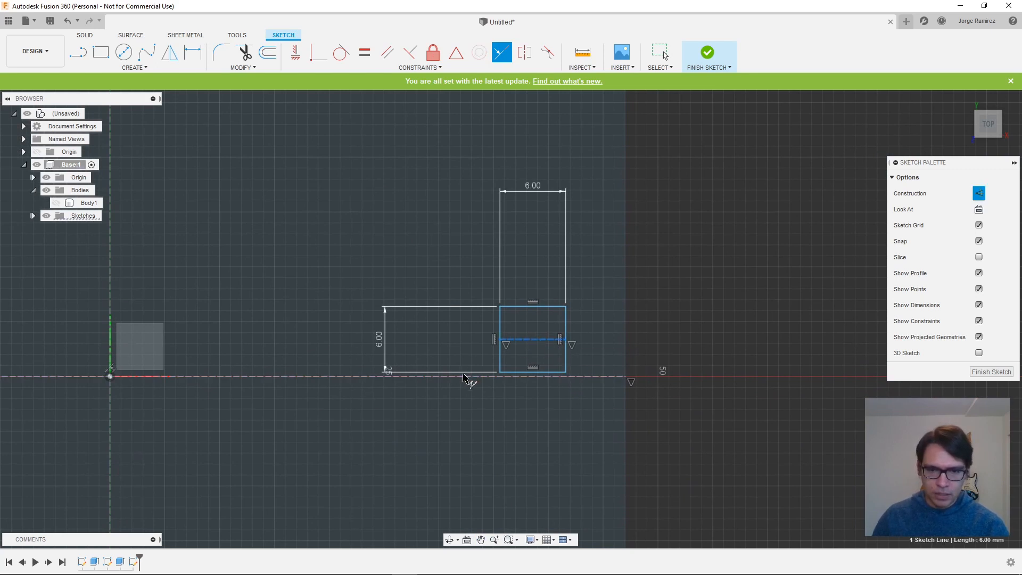
{"action": "left_click", "coordinate": [465, 376]}
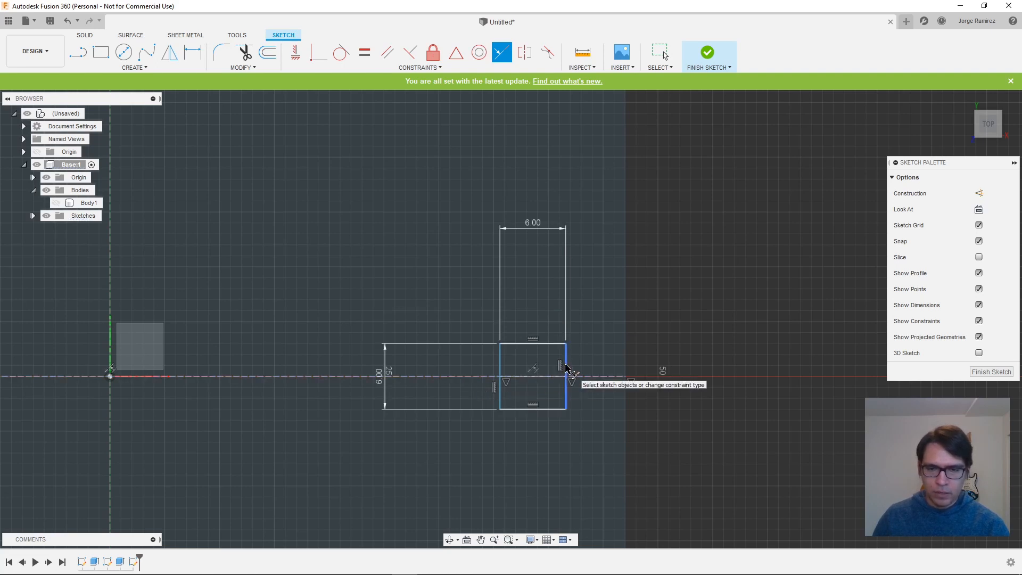
{"action": "left_click", "coordinate": [566, 367]}
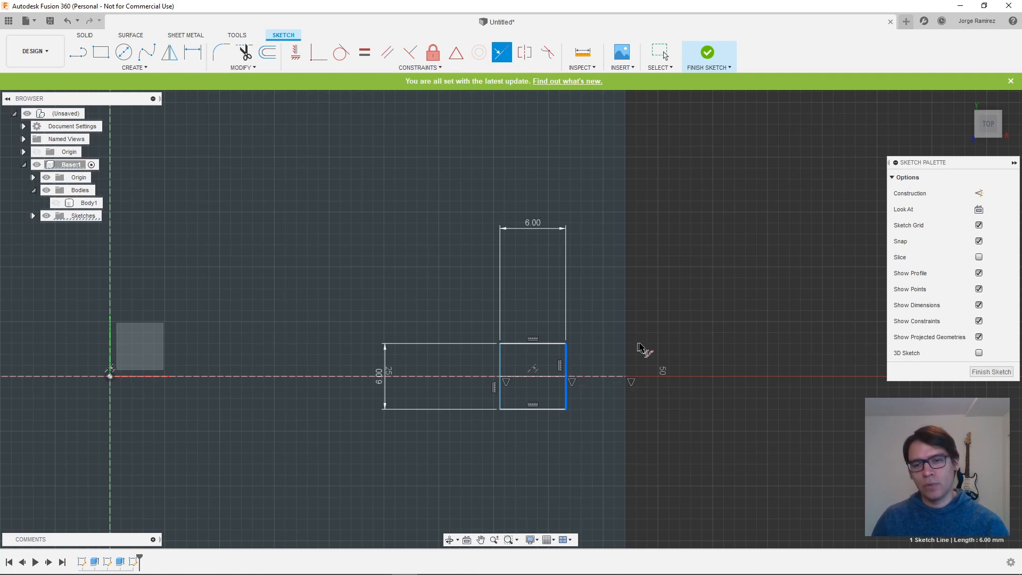
{"action": "left_click", "coordinate": [626, 354]}
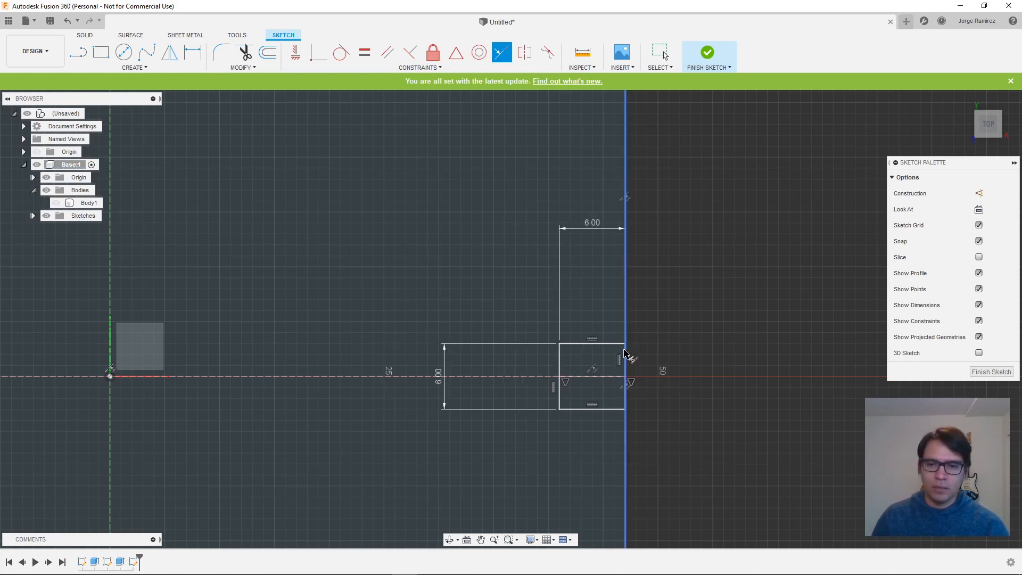
- Make the left square's midline collinear with the horizontal centre line and its left edge collinear with the floor's left edge
{"action": "scroll", "coordinate": [155, 387], "scroll_direction": "up", "scroll_amount": 2}
{"action": "scroll", "coordinate": [213, 386], "scroll_direction": "down", "scroll_amount": 3}
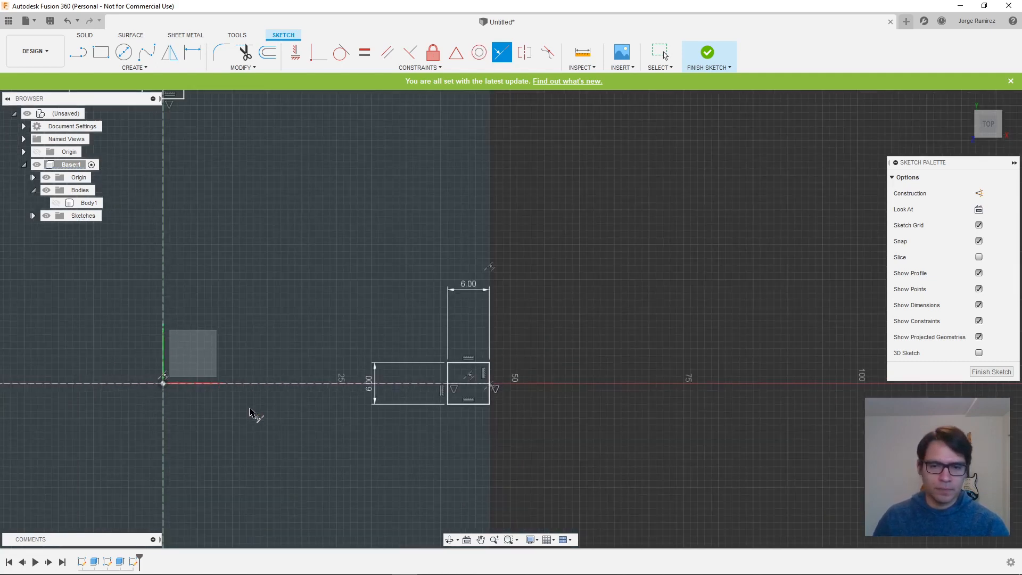
{"action": "mouse_move", "coordinate": [253, 414]}
{"action": "middle_mouse_down"}
{"action": "mouse_move", "coordinate": [288, 423]}
{"action": "mouse_move", "coordinate": [639, 413]}
{"action": "middle_mouse_up"}
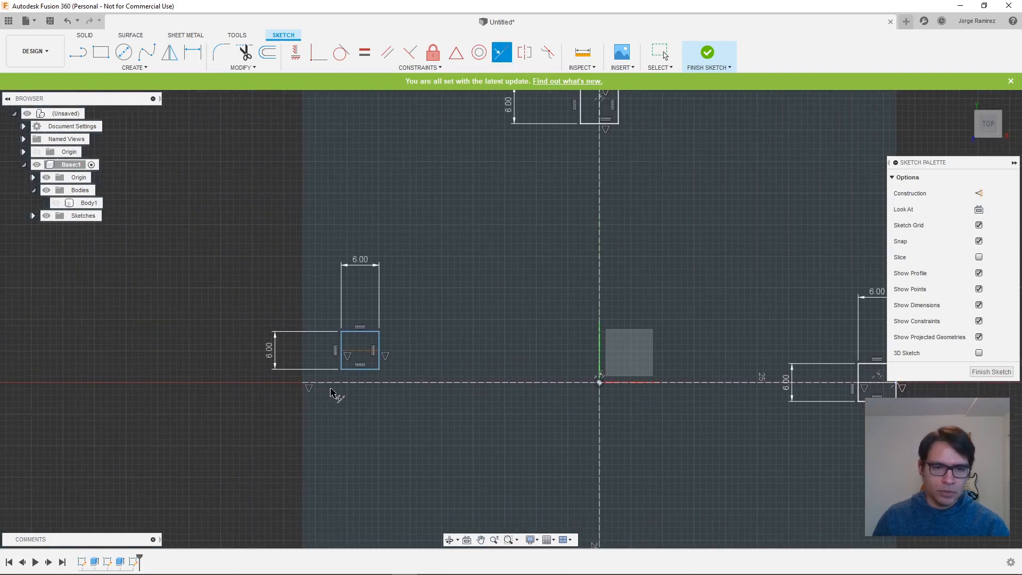
{"action": "scroll", "coordinate": [335, 395], "scroll_direction": "down", "scroll_amount": 2}
{"action": "scroll", "coordinate": [337, 402], "scroll_direction": "up", "scroll_amount": 5}
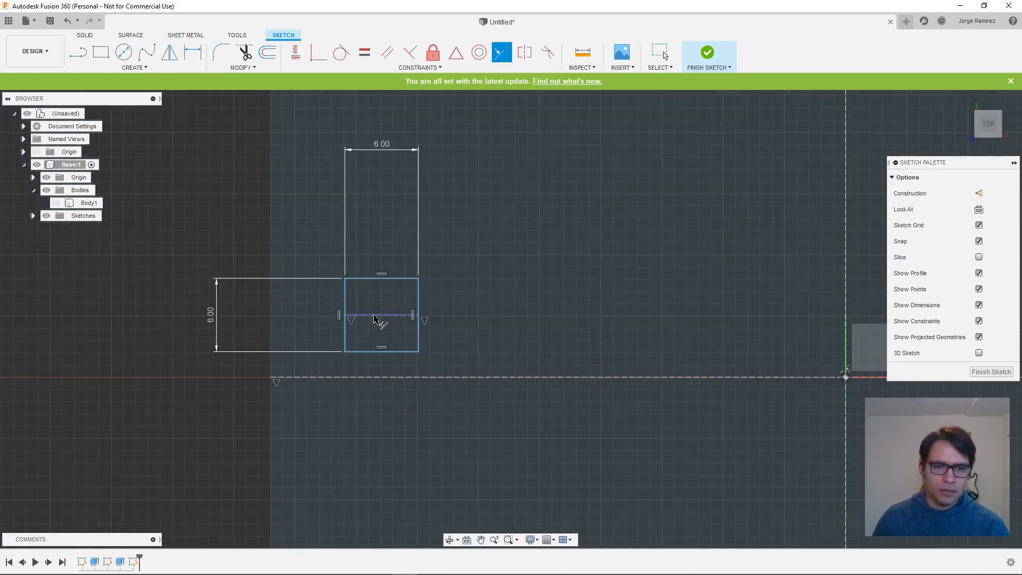
{"action": "left_click", "coordinate": [377, 315]}
{"action": "left_click", "coordinate": [373, 378]}
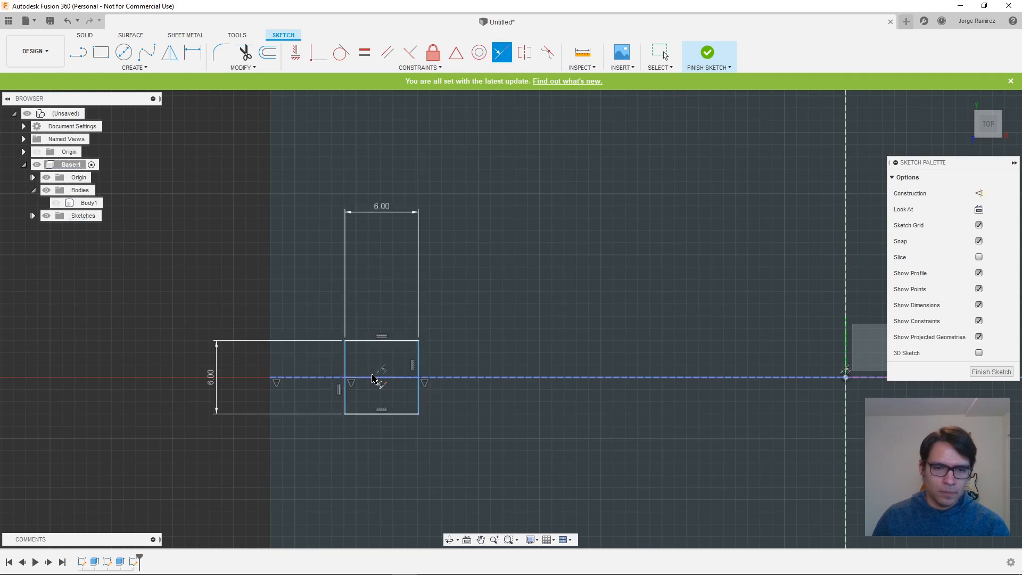
{"action": "left_click", "coordinate": [346, 385]}
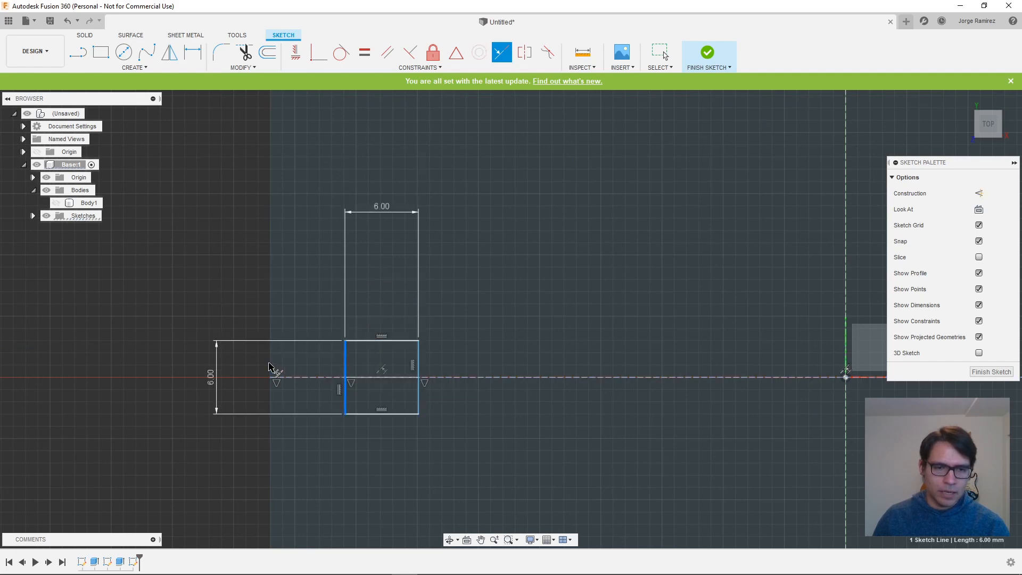
{"action": "left_click", "coordinate": [270, 368]}
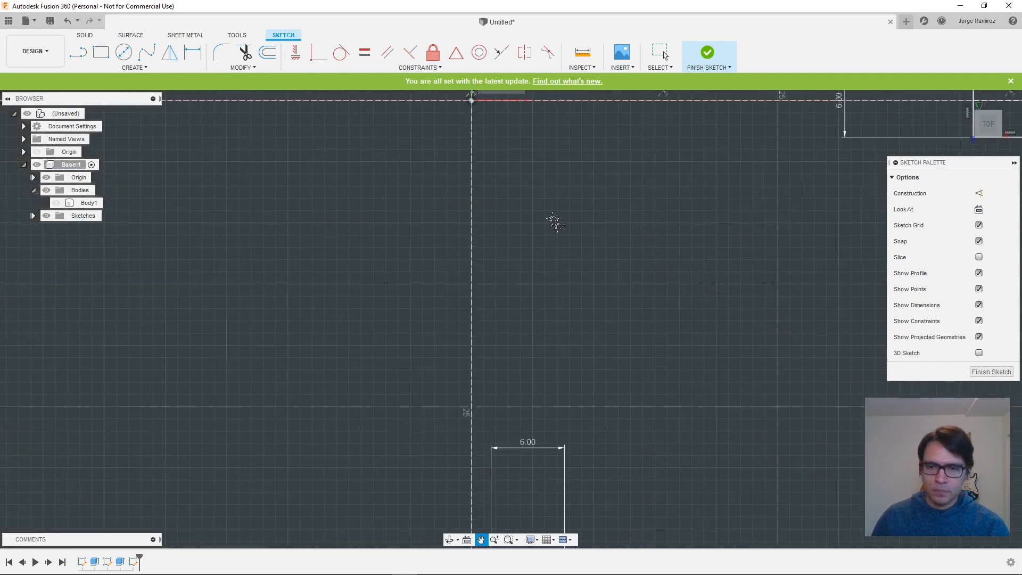
- Make the lower square's midline collinear with the vertical centre line and its bottom edge collinear with the floor's lower edge
{"action": "mouse_move", "coordinate": [630, 467]}
{"action": "middle_mouse_down"}
{"action": "mouse_move", "coordinate": [600, 432]}
{"action": "mouse_move", "coordinate": [620, 209]}
{"action": "middle_mouse_up"}
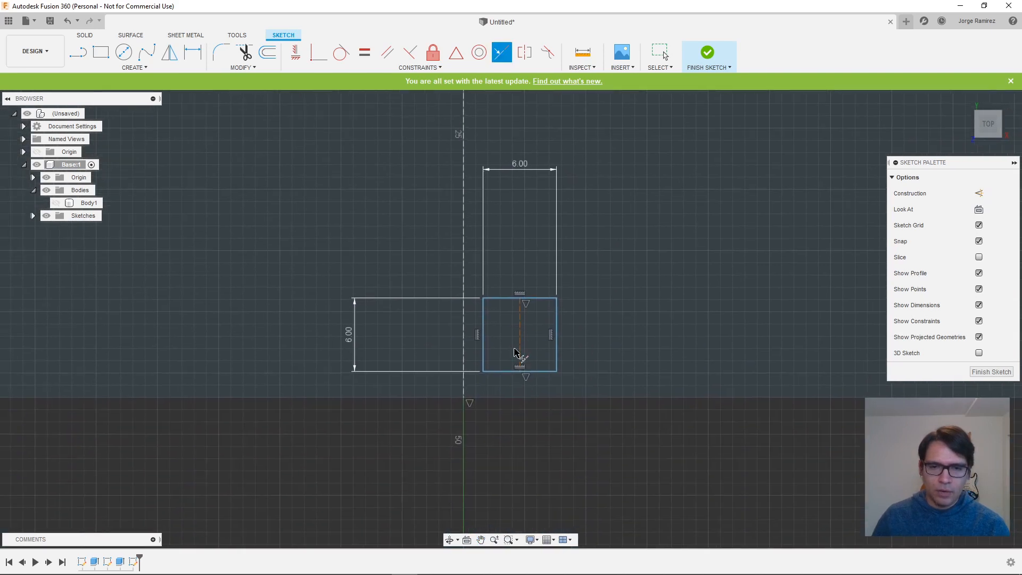
{"action": "left_click", "coordinate": [521, 342]}
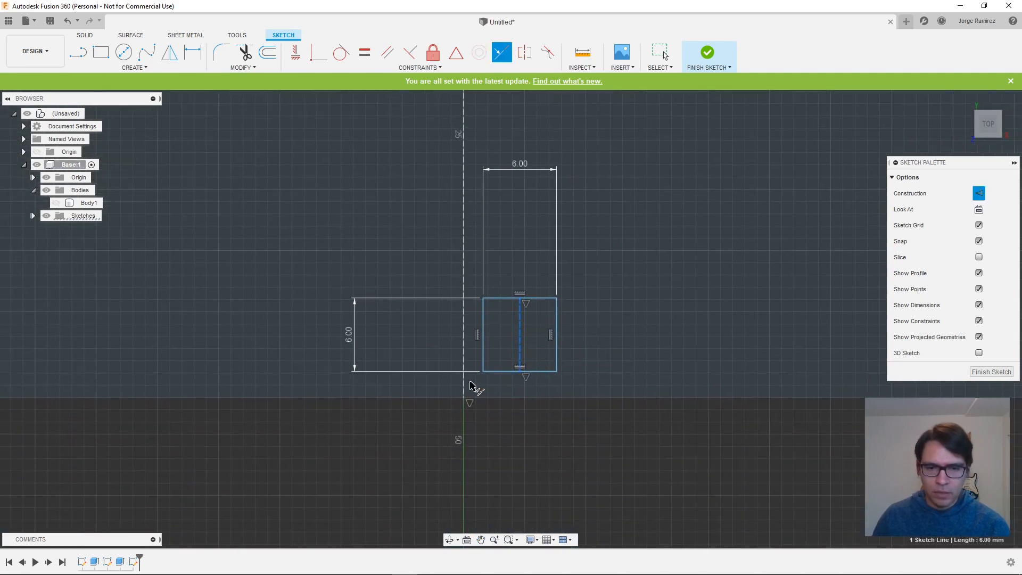
{"action": "left_click", "coordinate": [464, 341]}
{"action": "left_click", "coordinate": [486, 372]}
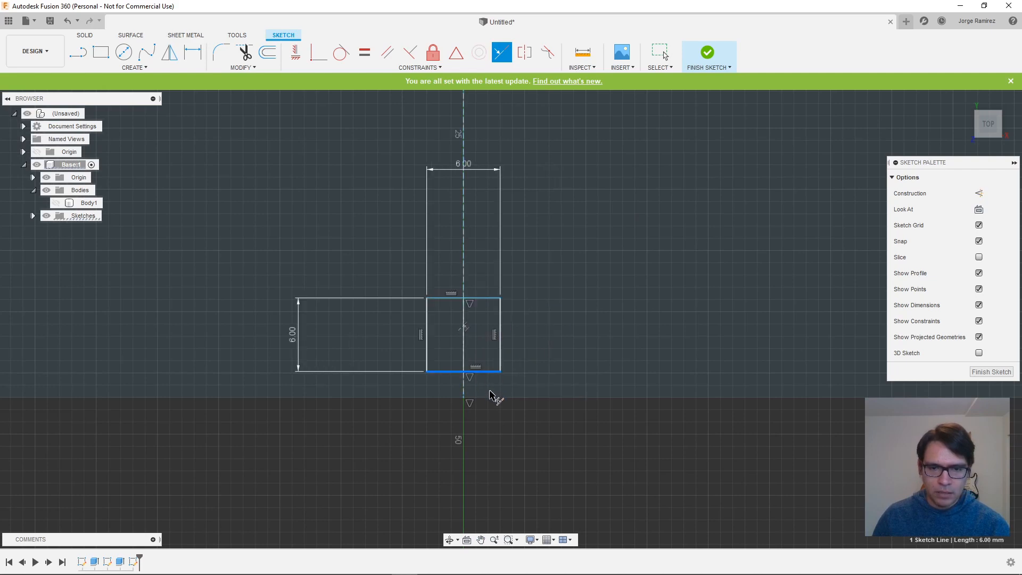
{"action": "left_click", "coordinate": [490, 399]}
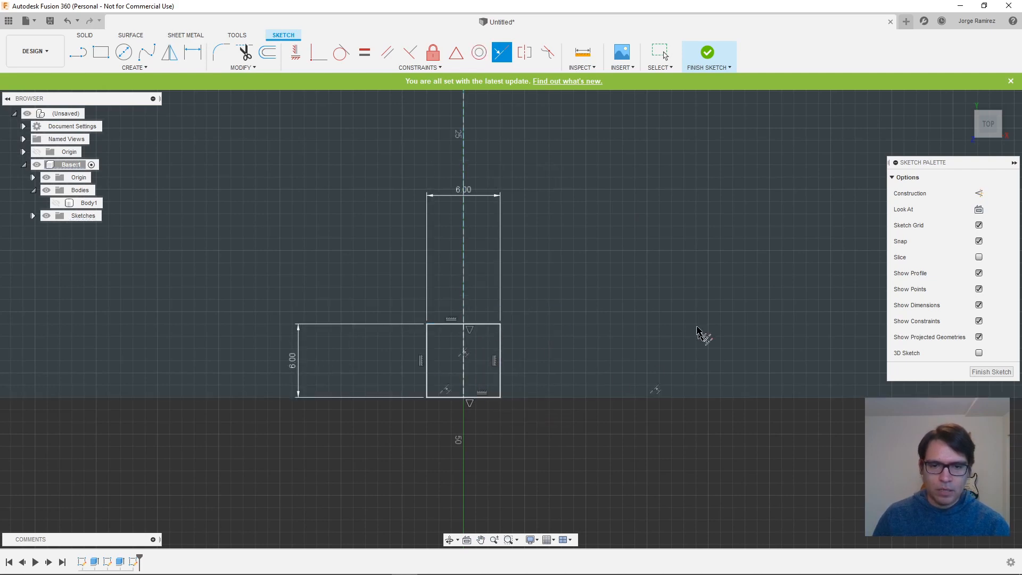
{"action": "scroll", "coordinate": [683, 270], "scroll_direction": "up", "scroll_amount": 2}
{"action": "scroll", "coordinate": [683, 269], "scroll_direction": "down", "scroll_amount": 5}
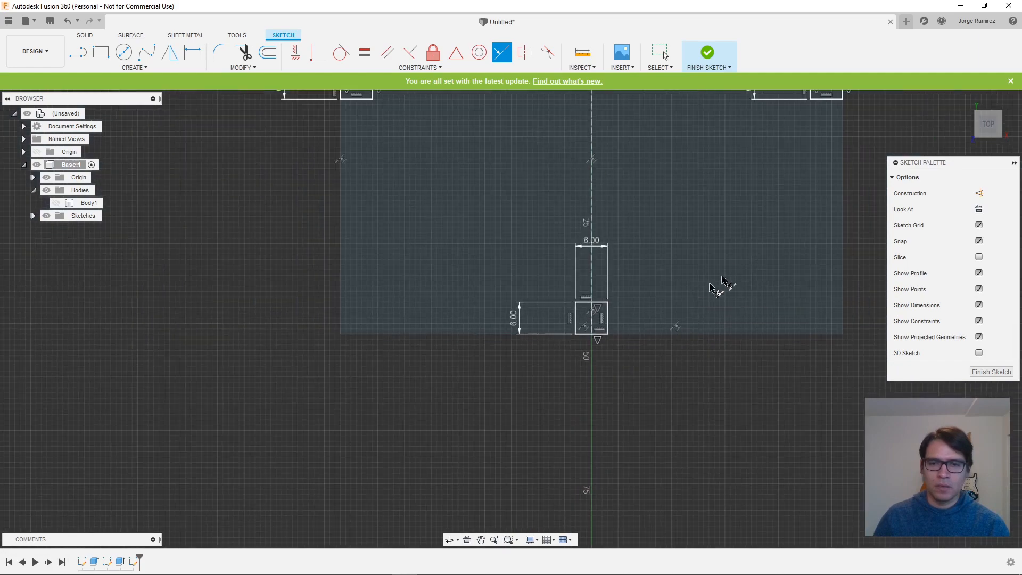
- Finish the sketch of the four squares and show Body1 of the Base component again
{"action": "mouse_move", "coordinate": [822, 192]}
{"action": "middle_mouse_down"}
{"action": "mouse_move", "coordinate": [632, 321]}
{"action": "mouse_move", "coordinate": [664, 364]}
{"action": "middle_mouse_up"}
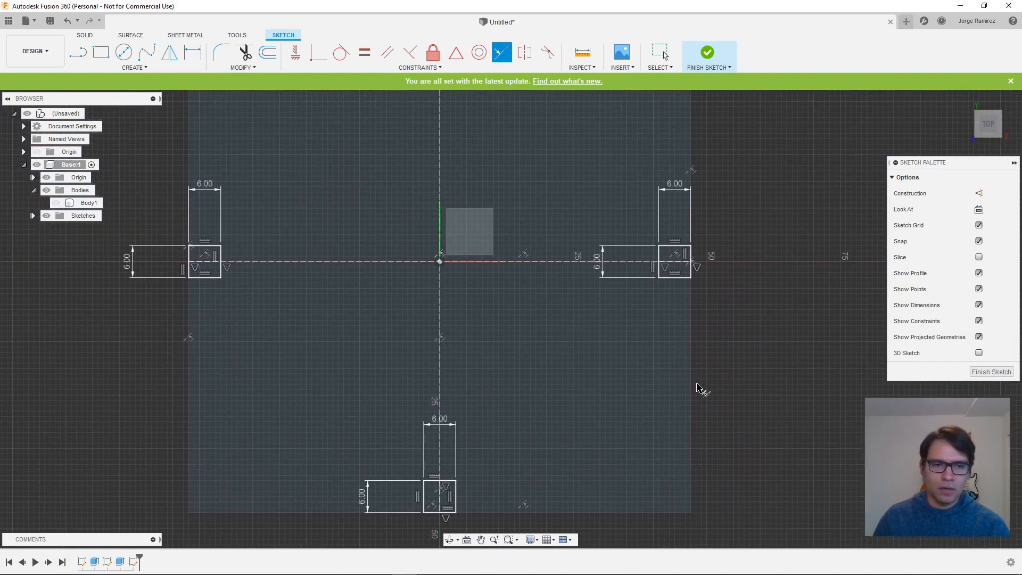
{"action": "scroll", "coordinate": [702, 391], "scroll_direction": "down", "scroll_amount": 3}
{"action": "mouse_move", "coordinate": [765, 329]}
{"action": "middle_mouse_down"}
{"action": "mouse_move", "coordinate": [748, 345]}
{"action": "mouse_move", "coordinate": [719, 342]}
{"action": "middle_mouse_up"}
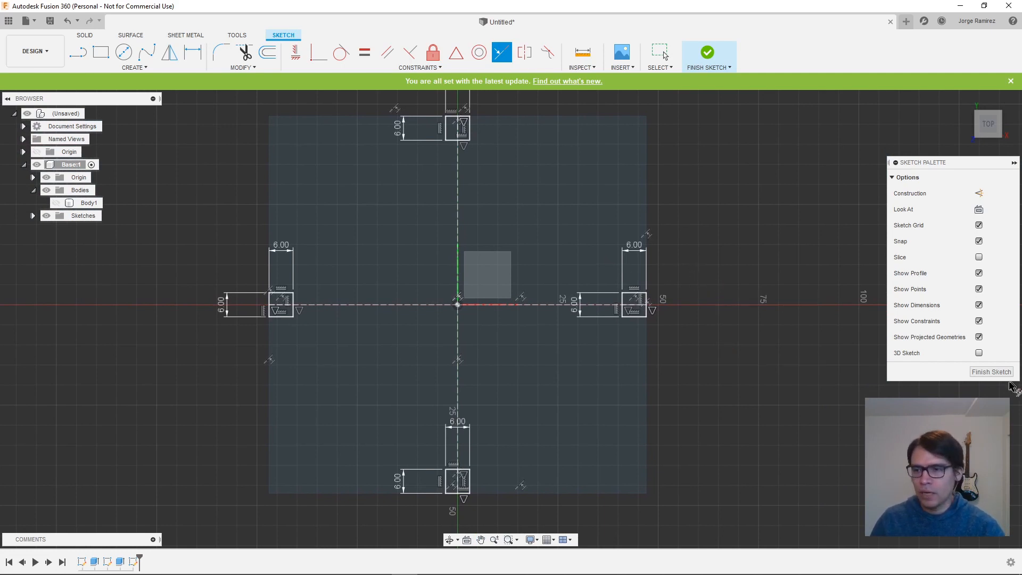
{"action": "left_click", "coordinate": [984, 373]}
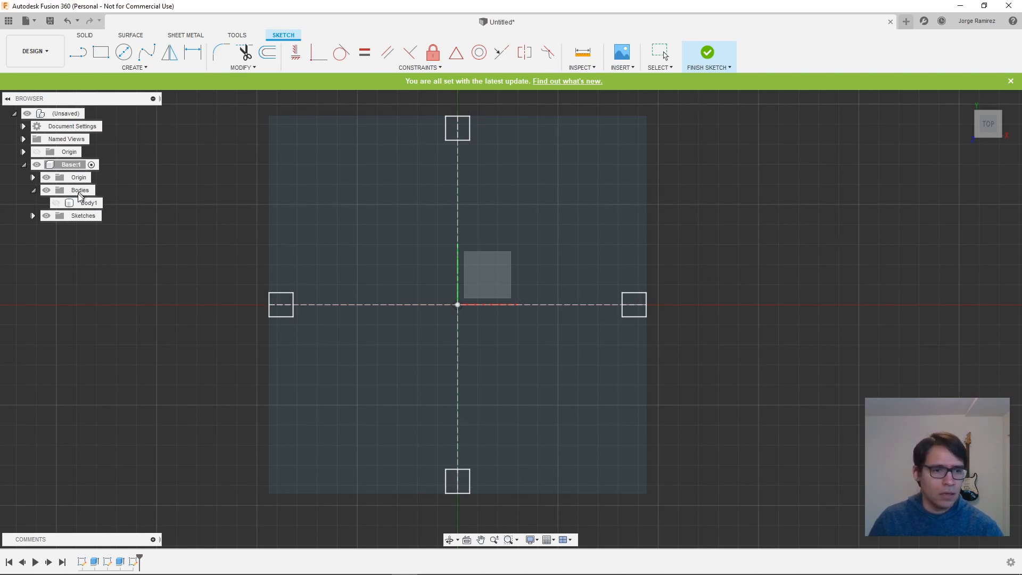
{"action": "left_click", "coordinate": [56, 203]}
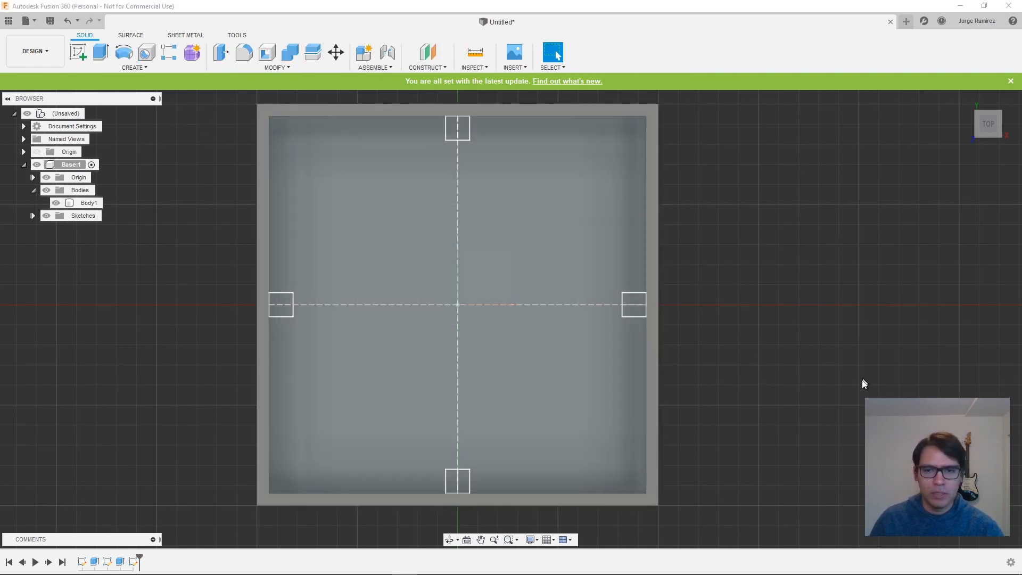
- Extrude the four small squares on the box floor 6 mm upward, joined to the body
{"action": "middle_click_drag", "start_coordinate": [861, 382], "coordinate": [789, 321]}
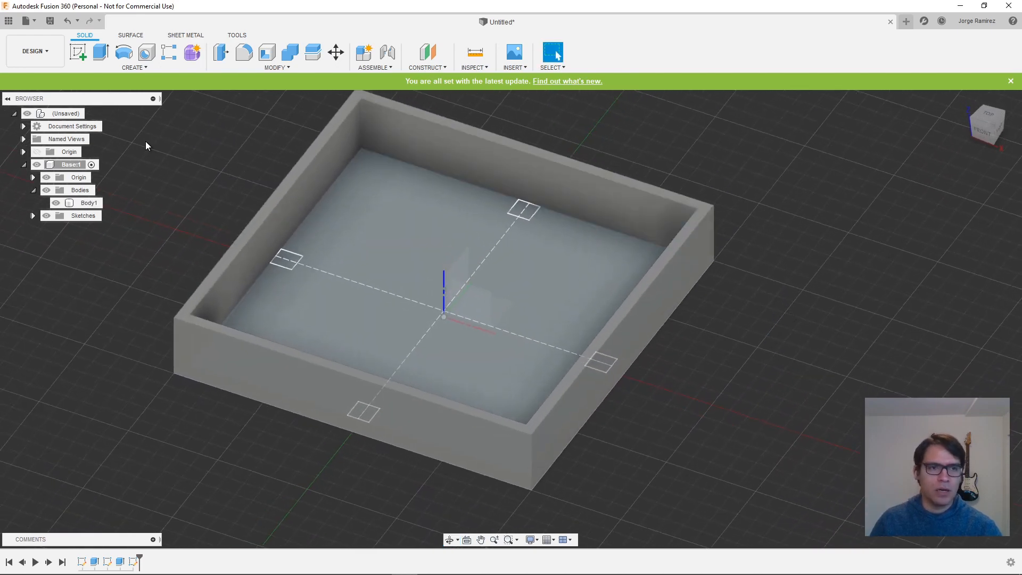
{"action": "left_click", "coordinate": [101, 52]}
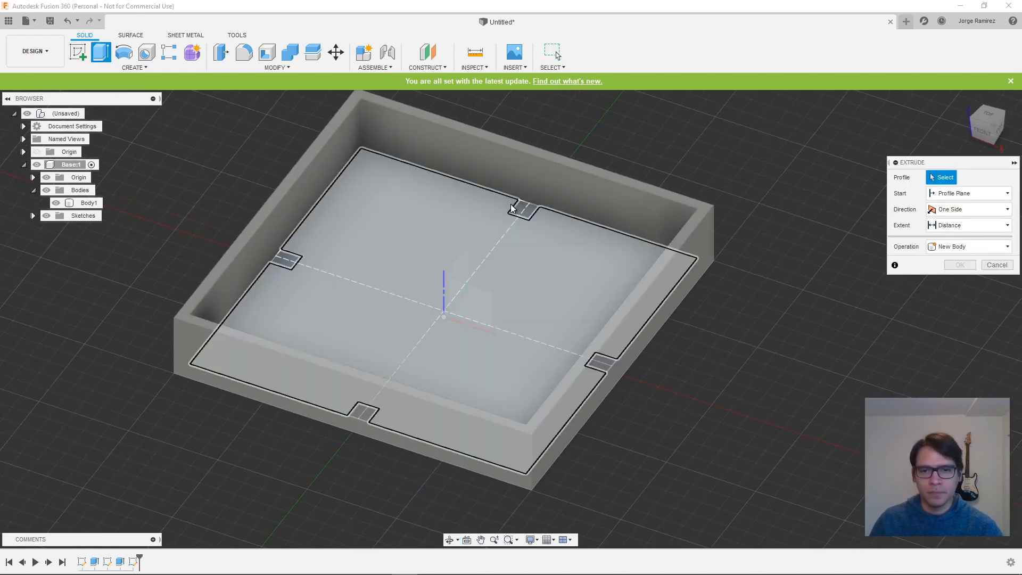
{"action": "left_click", "coordinate": [523, 209]}
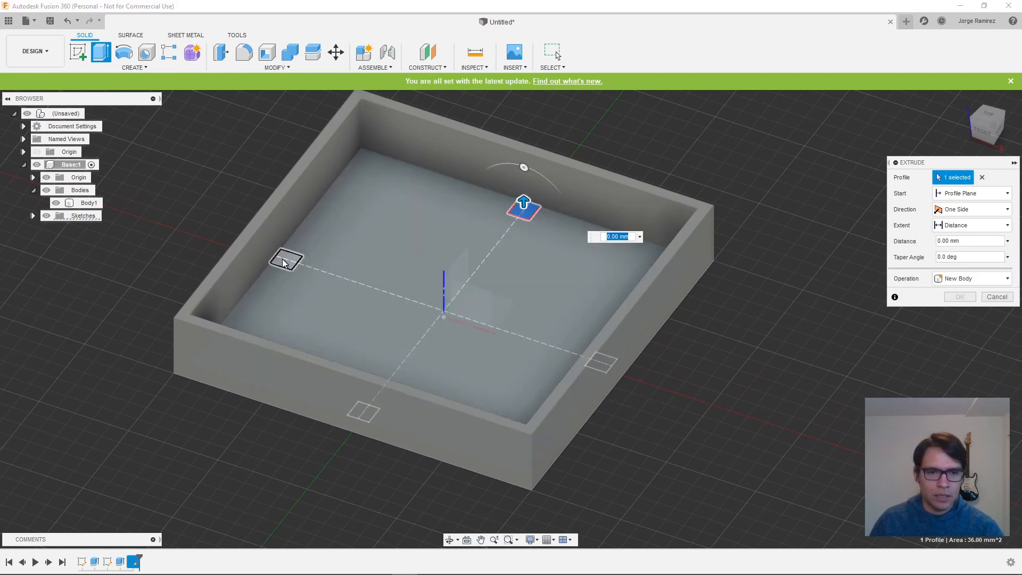
{"action": "left_click", "coordinate": [283, 262]}
{"action": "left_click", "coordinate": [371, 414]}
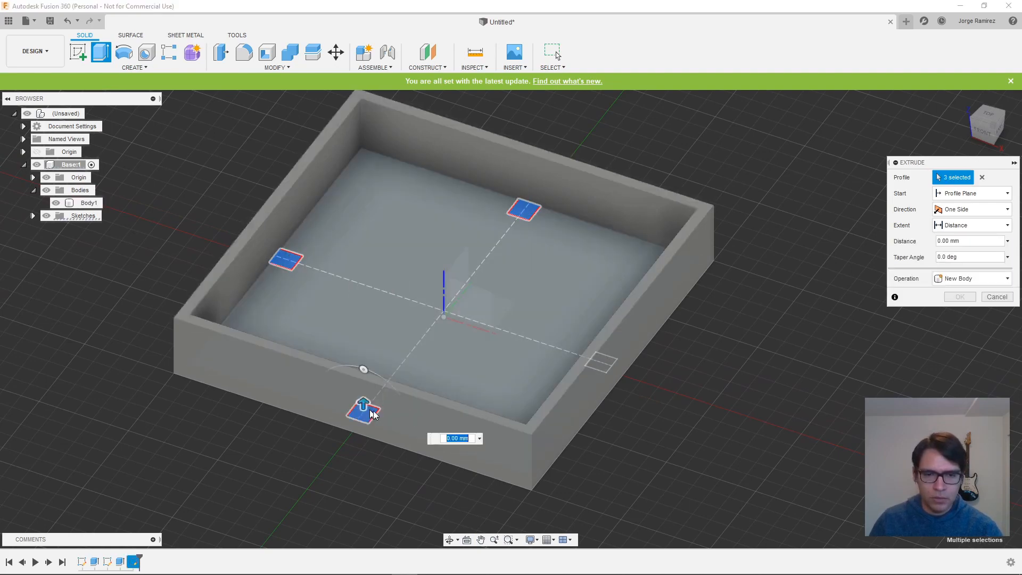
{"action": "left_click", "coordinate": [600, 362]}
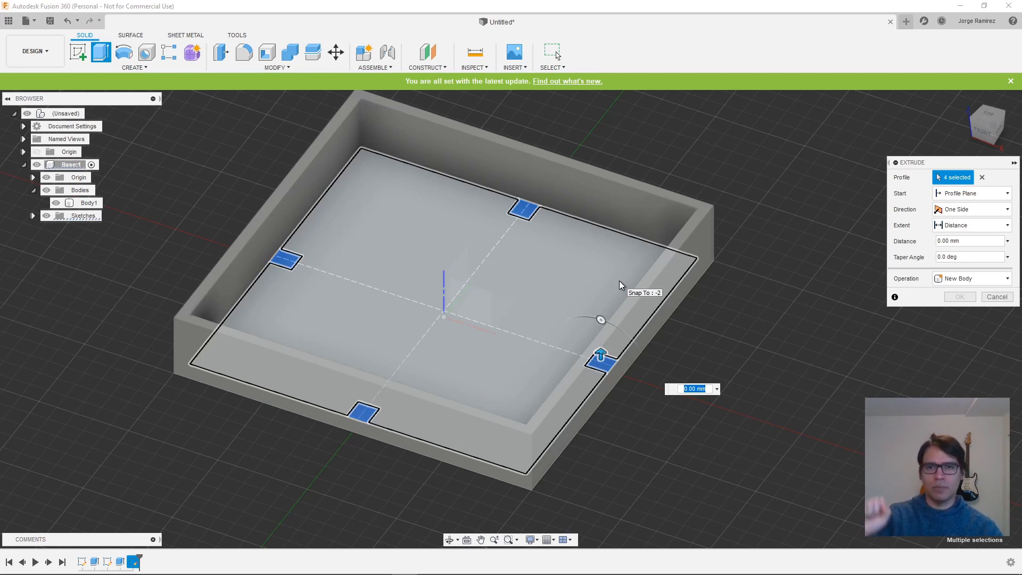
{"action": "type", "text": "6"}
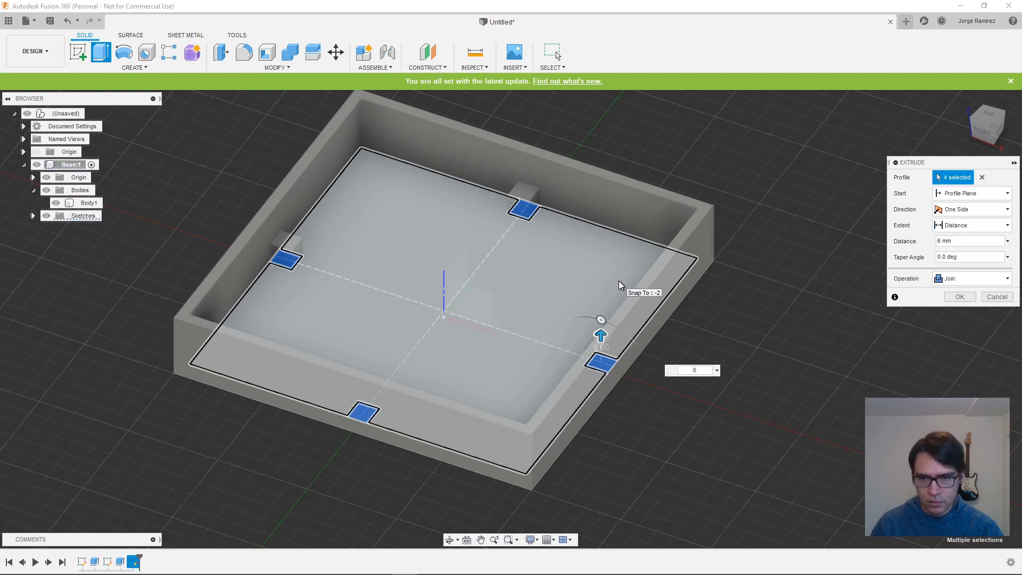
{"action": "key", "text": "Return"}
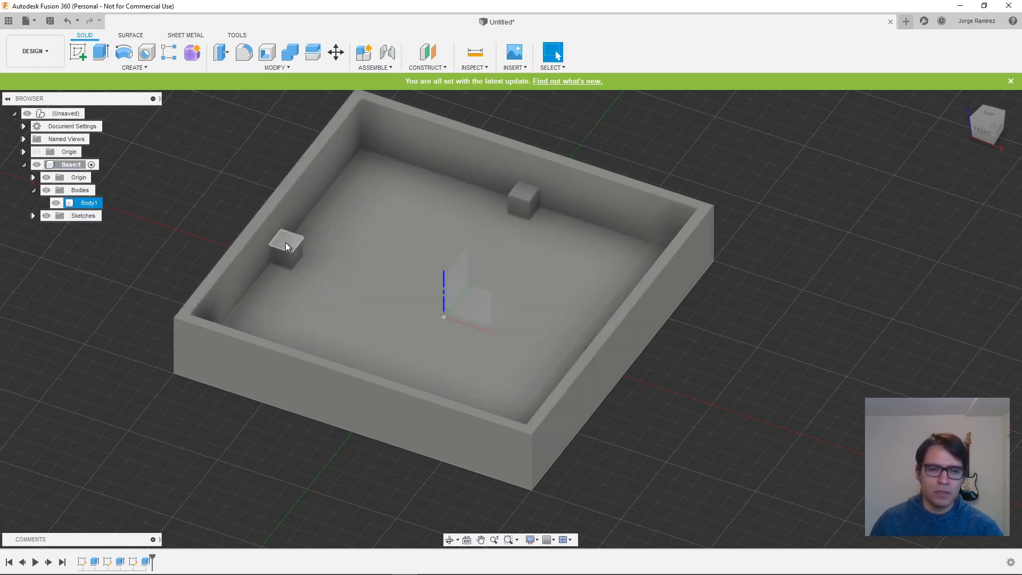
- Show Sketch1 and Sketch2 of the Base component
{"action": "middle_click_drag", "start_coordinate": [756, 214], "coordinate": [701, 190], "text": "shift"}
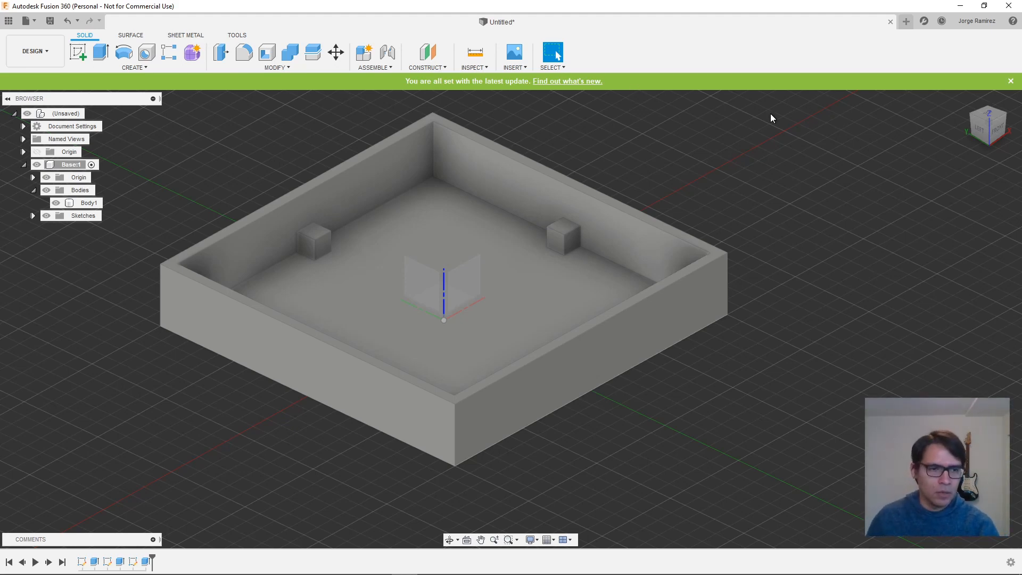
{"action": "left_click", "coordinate": [32, 217]}
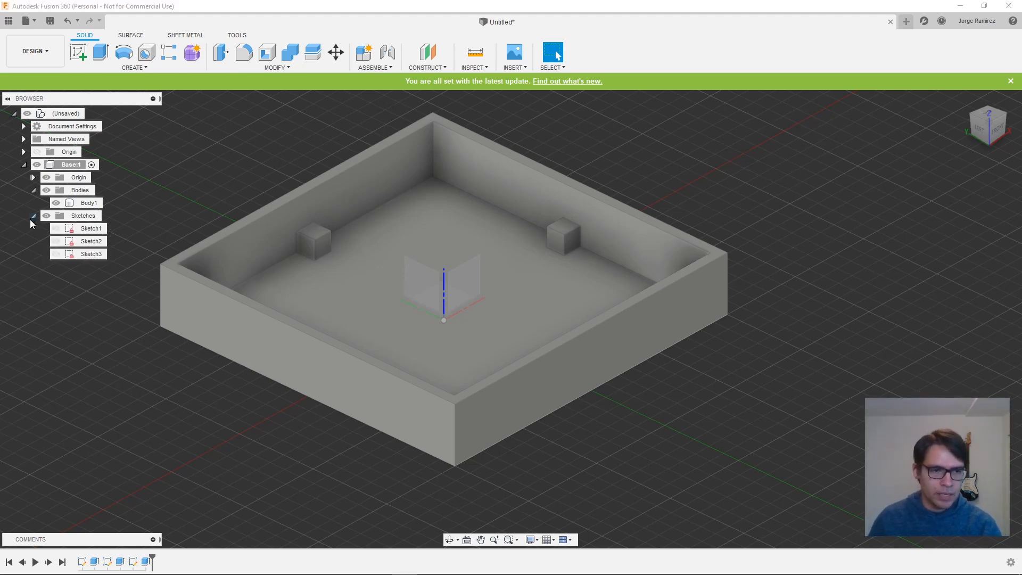
{"action": "left_click", "coordinate": [56, 229]}
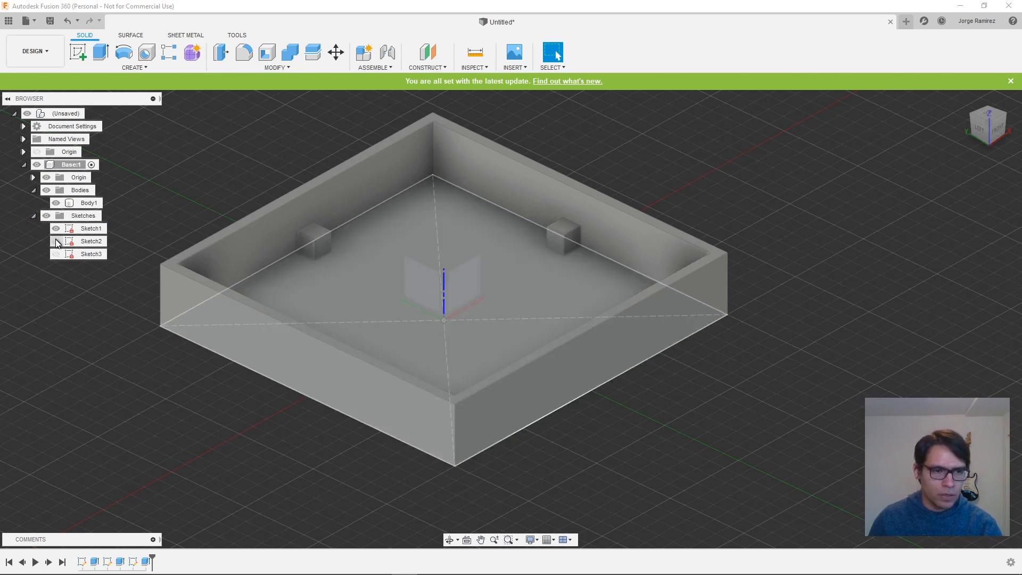
{"action": "left_click", "coordinate": [56, 241]}
{"action": "left_click", "coordinate": [90, 242]}
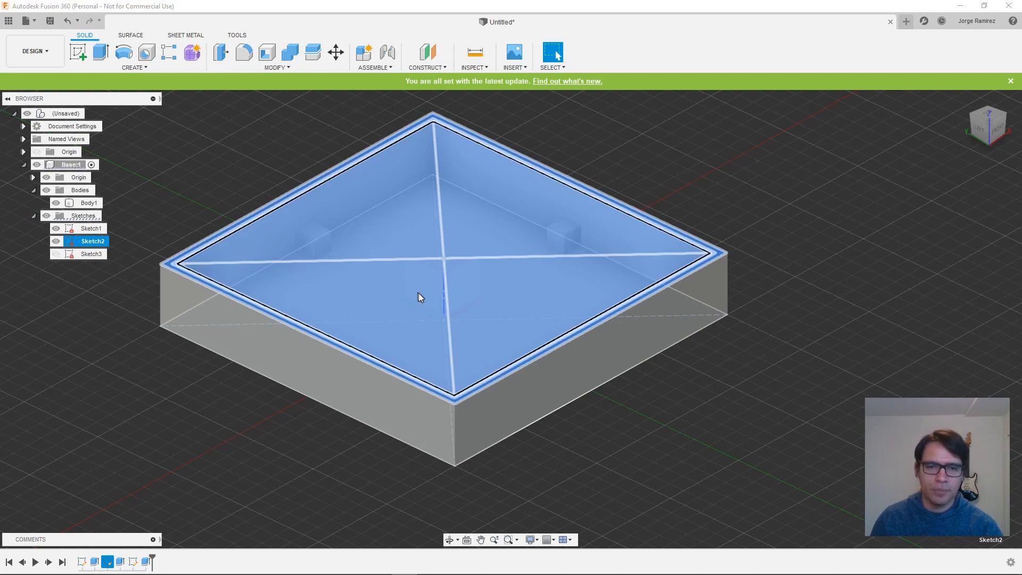
{"action": "left_click", "coordinate": [580, 347]}
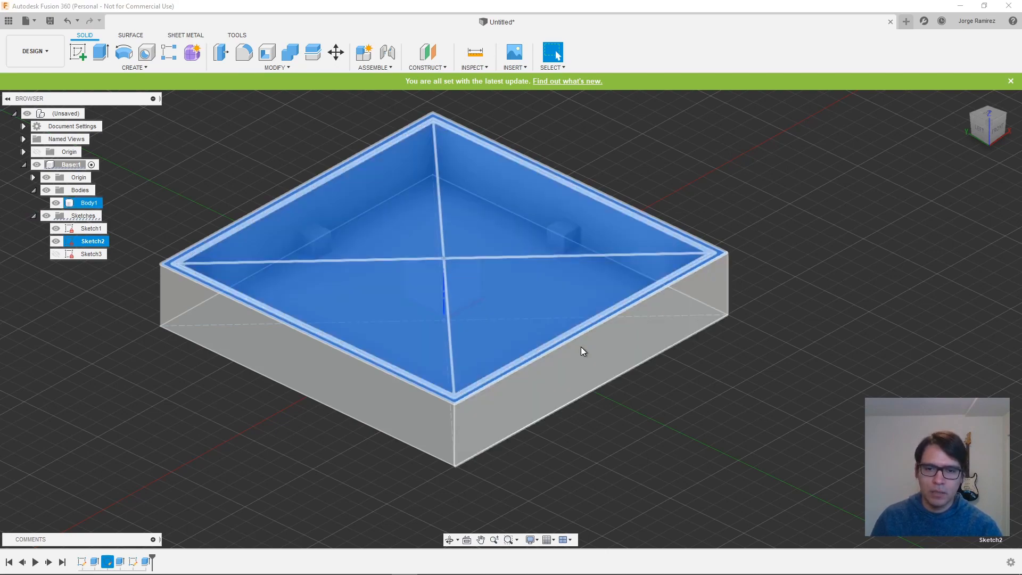
- Extrude the narrow inner ring profile on the wall's top 5 mm upward, joined to the body, as a lip
{"action": "scroll", "coordinate": [235, 286], "scroll_direction": "up", "scroll_amount": 5}
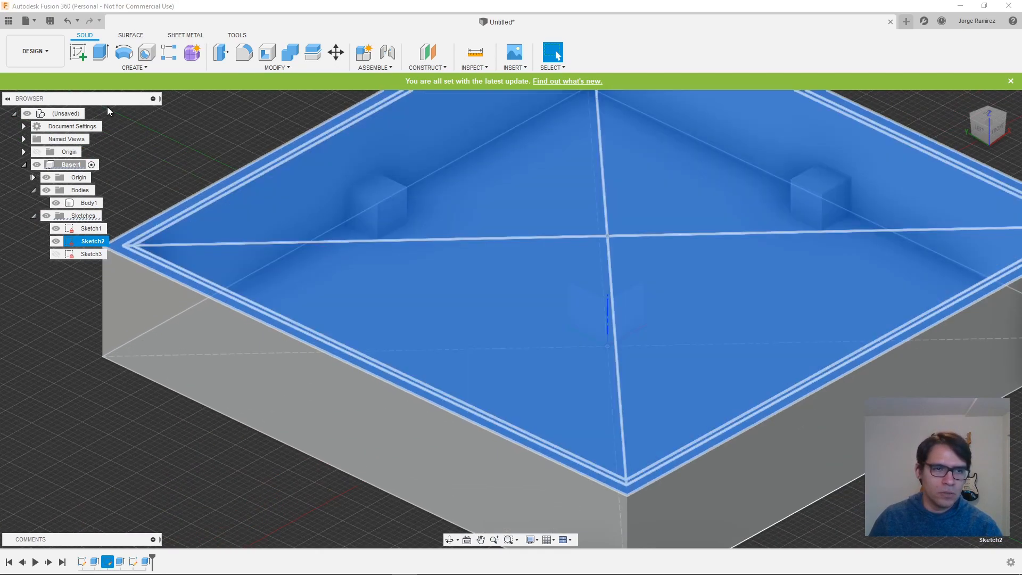
{"action": "left_click", "coordinate": [102, 57]}
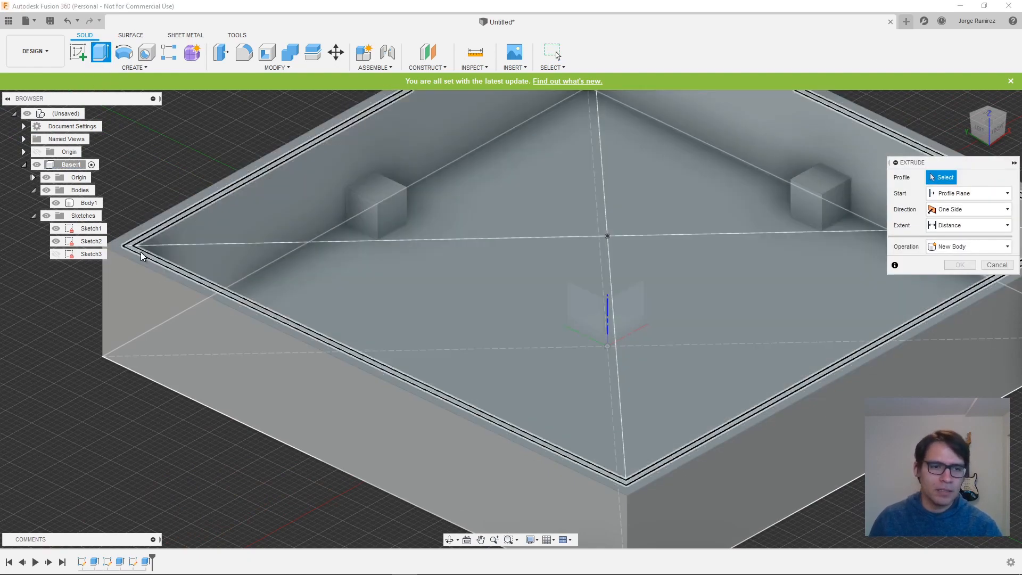
{"action": "left_click", "coordinate": [141, 252]}
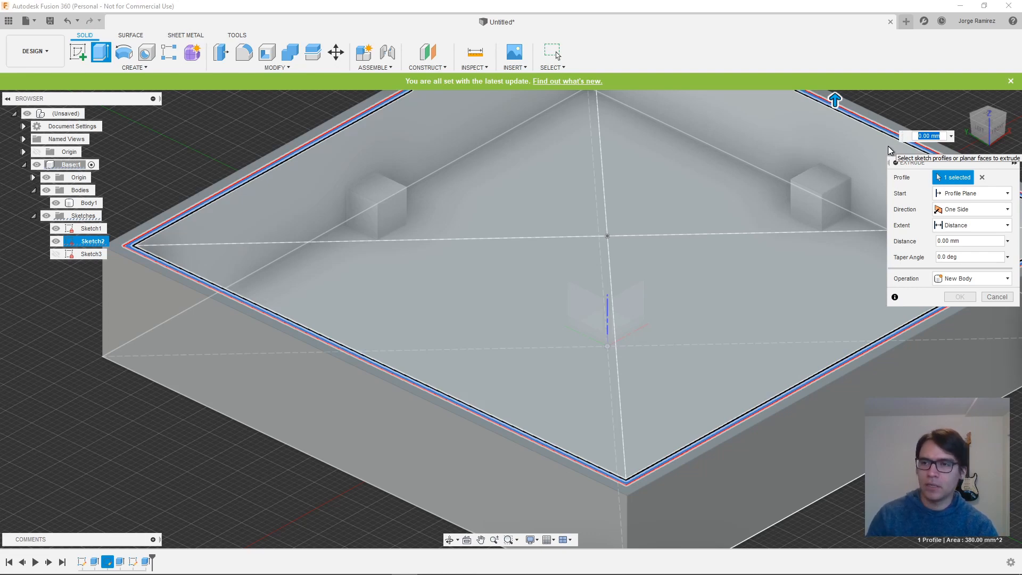
{"action": "type", "text": "5"}
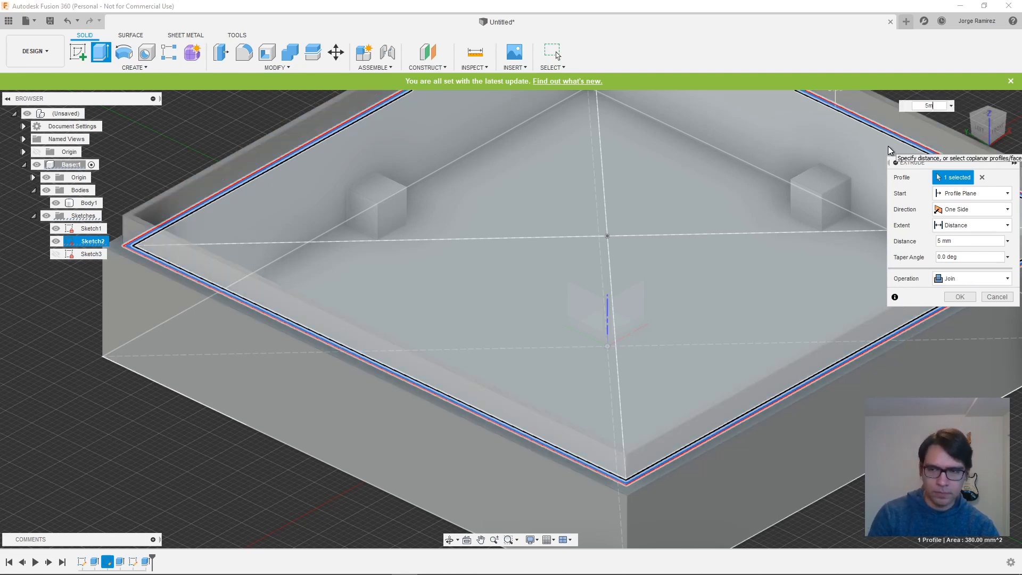
{"action": "key", "text": "Return"}
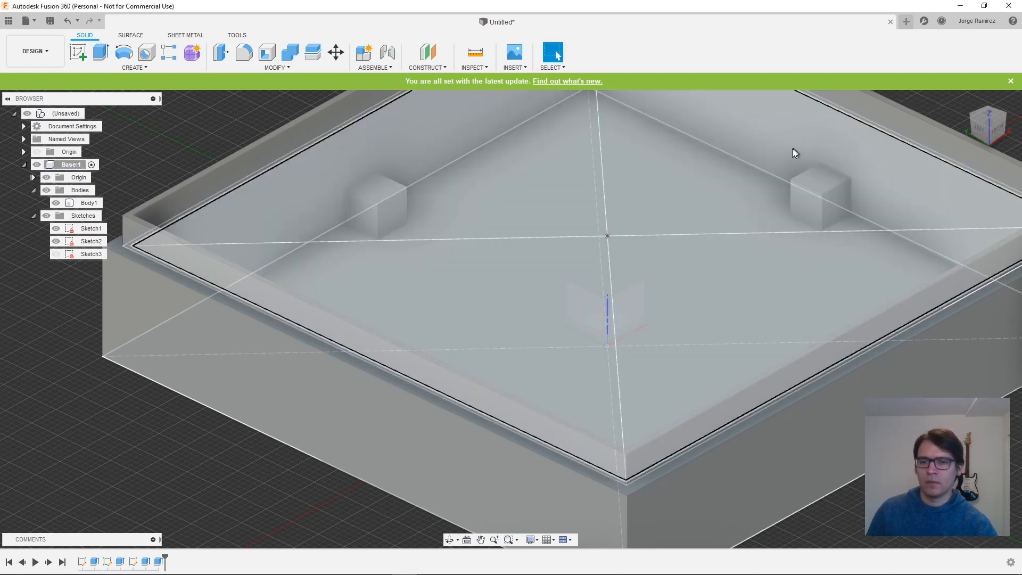
{"action": "left_click", "coordinate": [795, 156]}
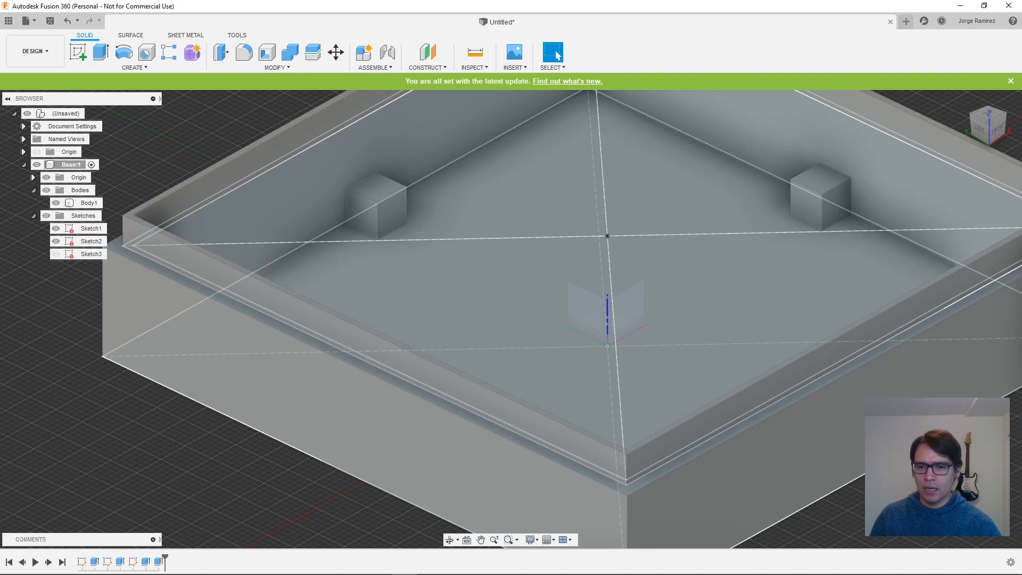
- Switch on Sketch3 and hide the Base component's whole Sketches folder
{"action": "middle_click_drag", "start_coordinate": [968, 445], "coordinate": [687, 403]}
{"action": "middle_click_drag", "start_coordinate": [888, 193], "coordinate": [720, 250]}
{"action": "scroll", "coordinate": [748, 256], "scroll_direction": "up", "scroll_amount": 3}
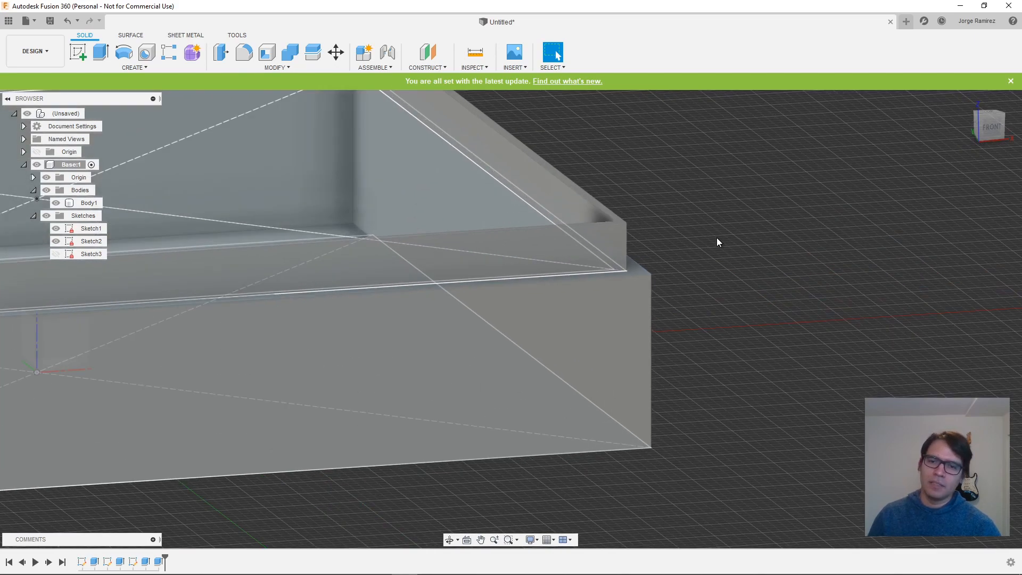
{"action": "left_click", "coordinate": [55, 254]}
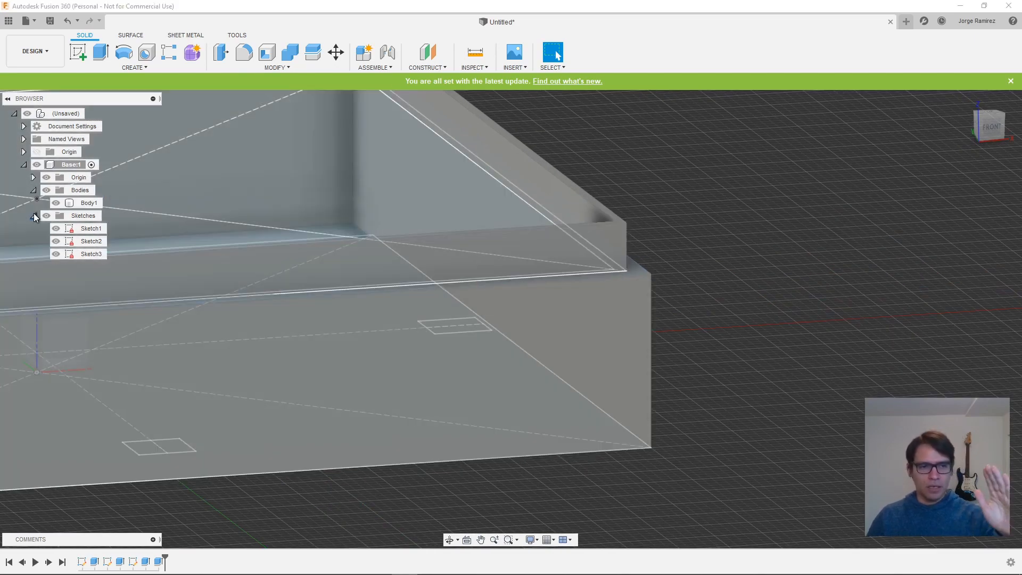
{"action": "left_click", "coordinate": [46, 215]}
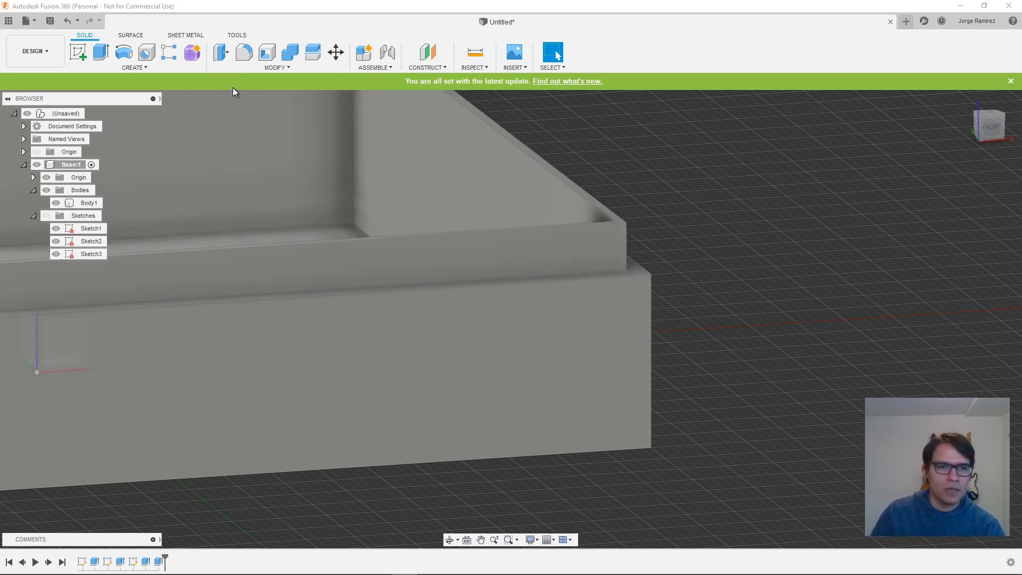
- Start a chamfer on the lip's front and right outer top edges
{"action": "left_click", "coordinate": [146, 65]}
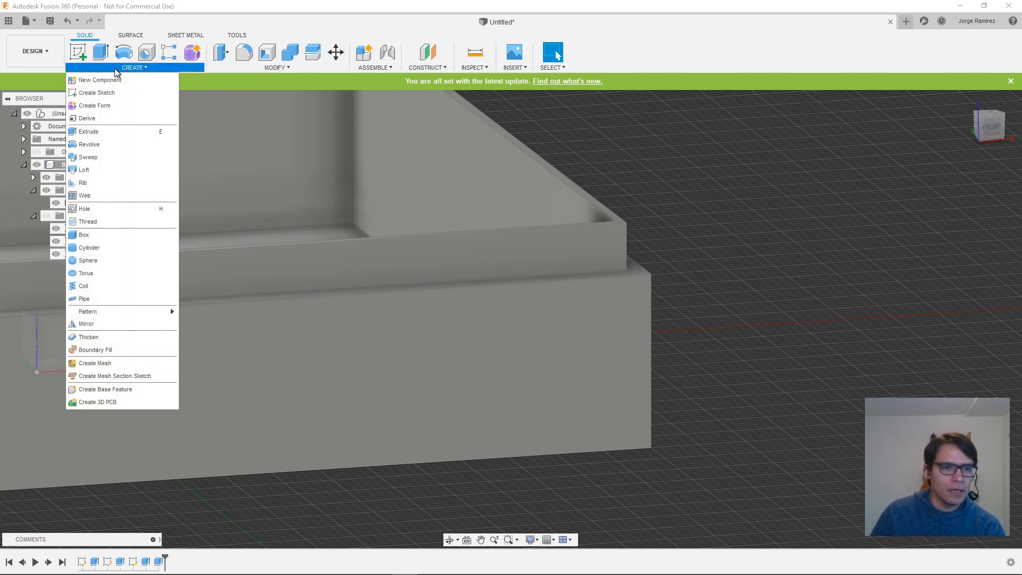
{"action": "left_click", "coordinate": [253, 69]}
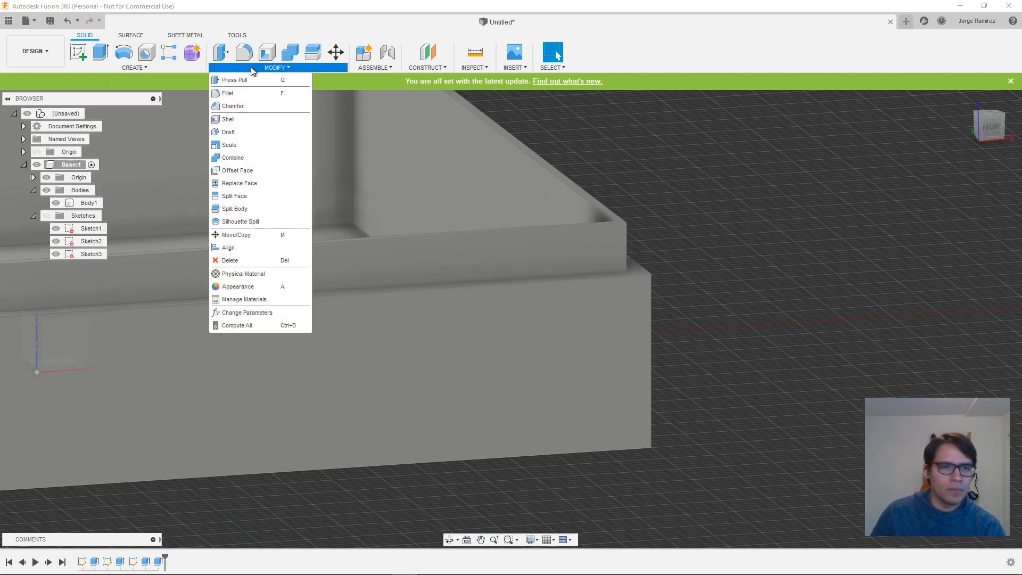
{"action": "left_click", "coordinate": [235, 107]}
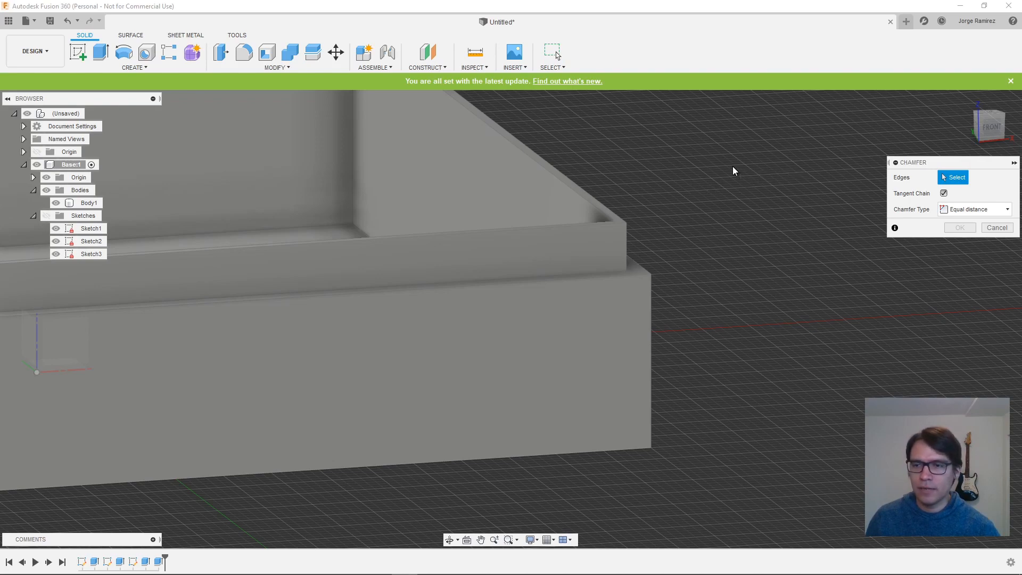
{"action": "middle_click_drag", "start_coordinate": [733, 166], "coordinate": [696, 158], "text": "shift"}
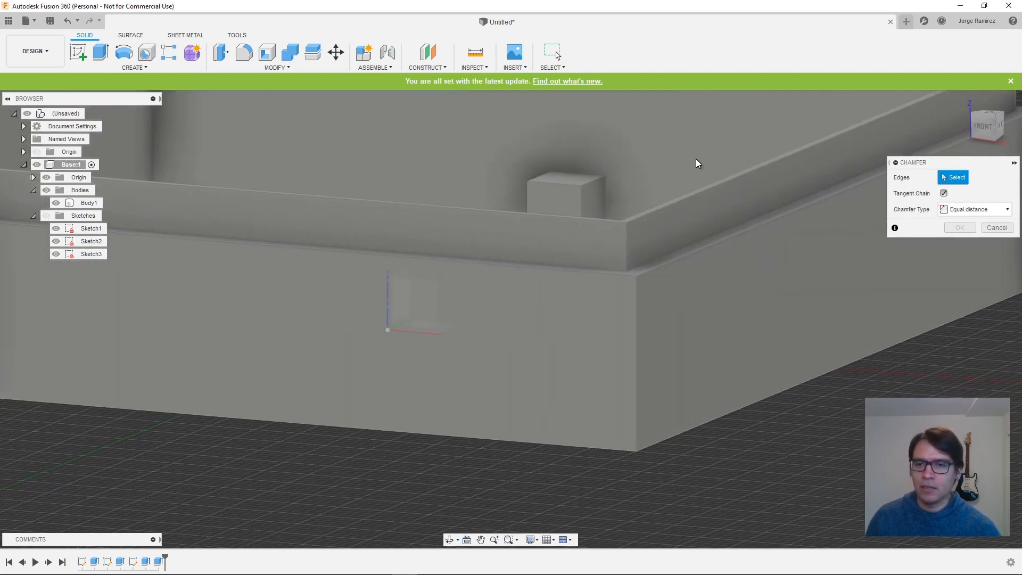
{"action": "left_click", "coordinate": [686, 198]}
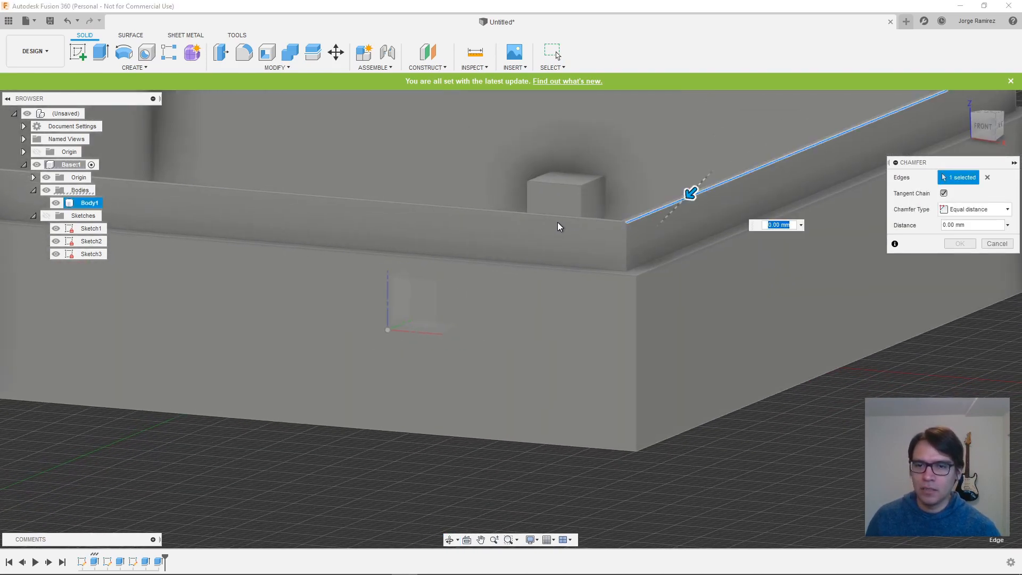
{"action": "left_click", "coordinate": [561, 218]}
- Add the lip's two remaining outer top edges to the chamfer selection
{"action": "middle_click_drag", "start_coordinate": [875, 166], "coordinate": [441, 306]}
{"action": "middle_click_drag", "start_coordinate": [626, 229], "coordinate": [629, 240], "text": "shift"}
{"action": "middle_click_drag", "start_coordinate": [137, 413], "coordinate": [637, 219], "text": "shift"}
{"action": "left_click", "coordinate": [648, 190]}
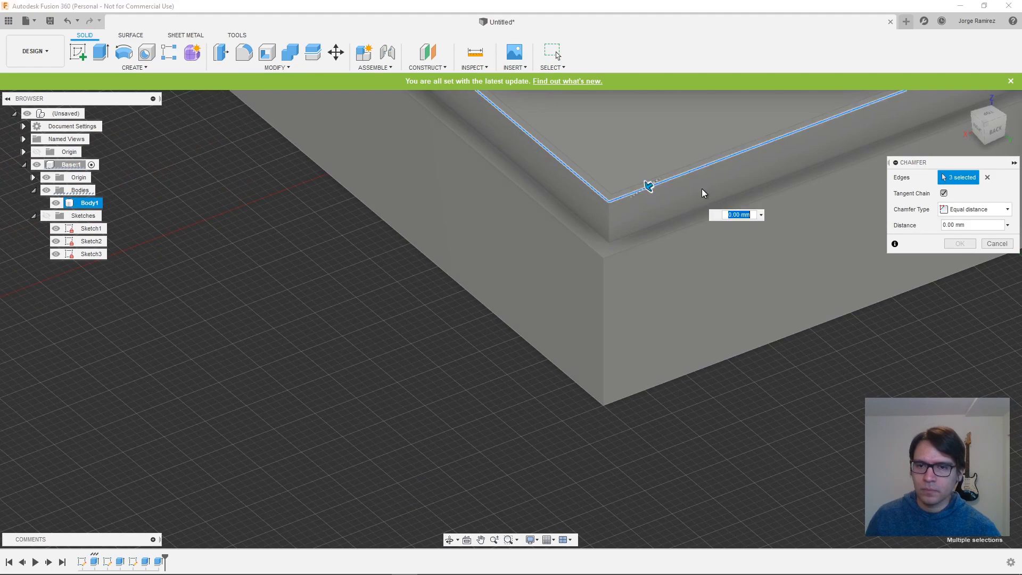
{"action": "scroll", "coordinate": [724, 187], "scroll_direction": "down", "scroll_amount": 2}
{"action": "scroll", "coordinate": [731, 197], "scroll_direction": "down", "scroll_amount": 3}
{"action": "middle_click_drag", "start_coordinate": [781, 168], "coordinate": [337, 334]}
{"action": "middle_click_drag", "start_coordinate": [586, 209], "coordinate": [509, 236], "text": "shift"}
{"action": "left_click", "coordinate": [462, 298]}
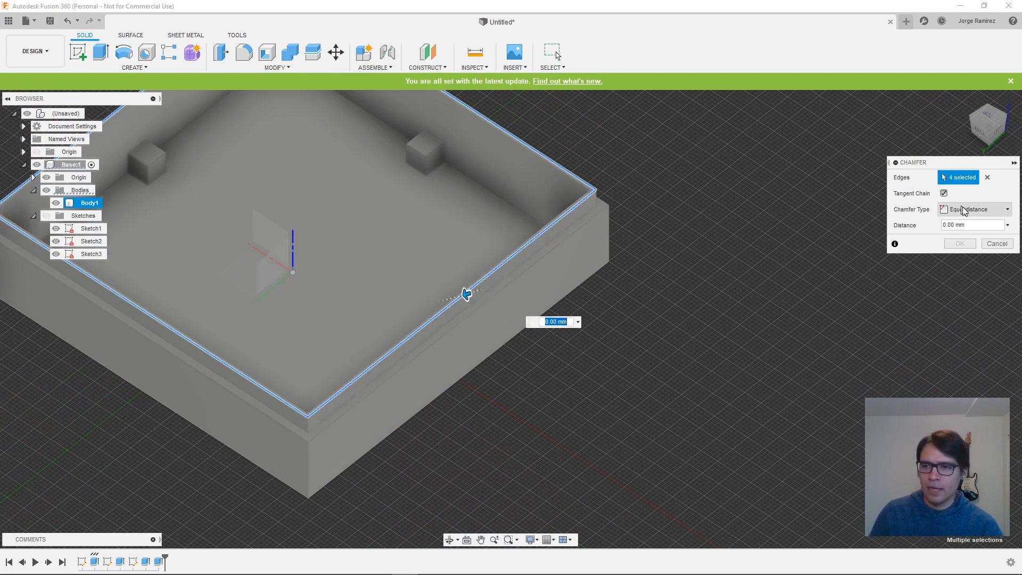
- Change the lip chamfer type to Distance and angle and set its distance to 1 mm
{"action": "left_click", "coordinate": [988, 214]}
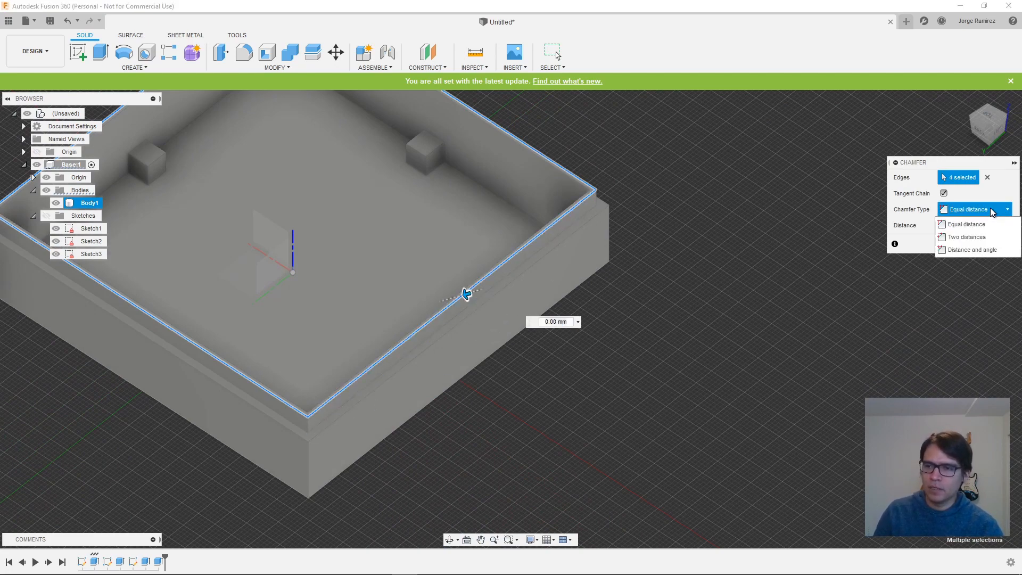
{"action": "left_click", "coordinate": [978, 247]}
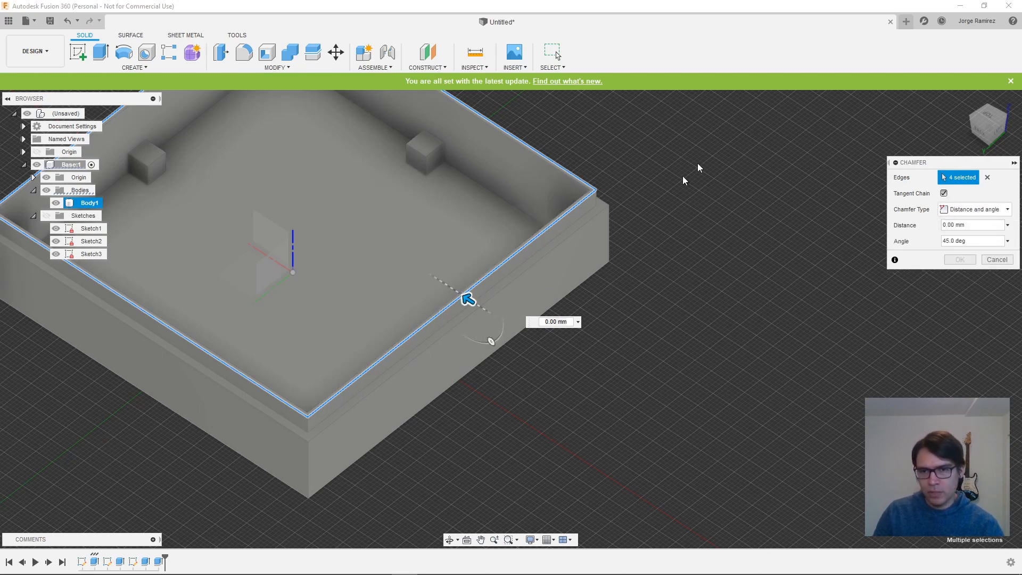
{"action": "middle_click_drag", "start_coordinate": [715, 193], "coordinate": [675, 207], "text": "shift"}
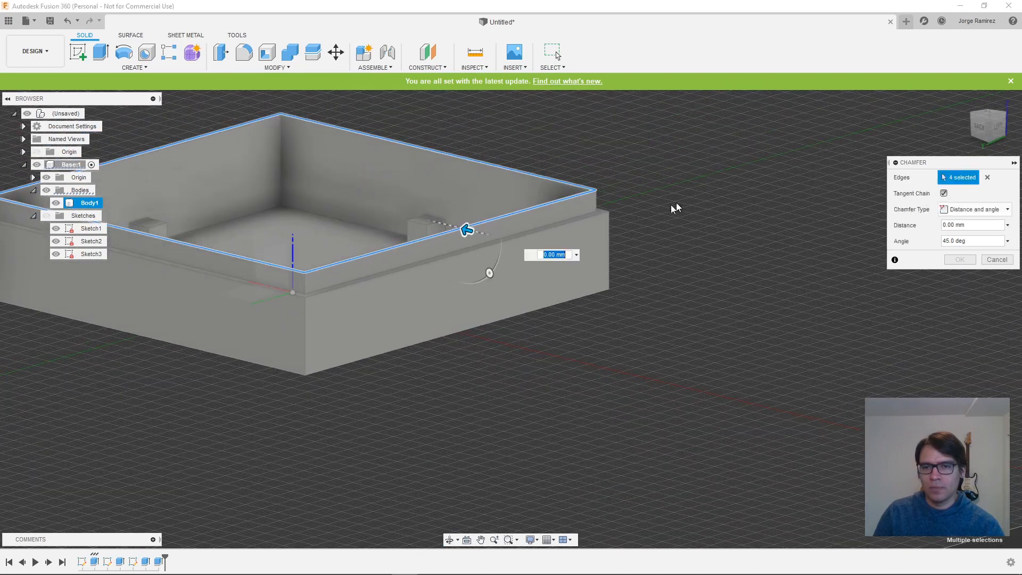
{"action": "scroll", "coordinate": [657, 190], "scroll_direction": "down", "scroll_amount": 2}
{"action": "scroll", "coordinate": [657, 190], "scroll_direction": "up", "scroll_amount": 5}
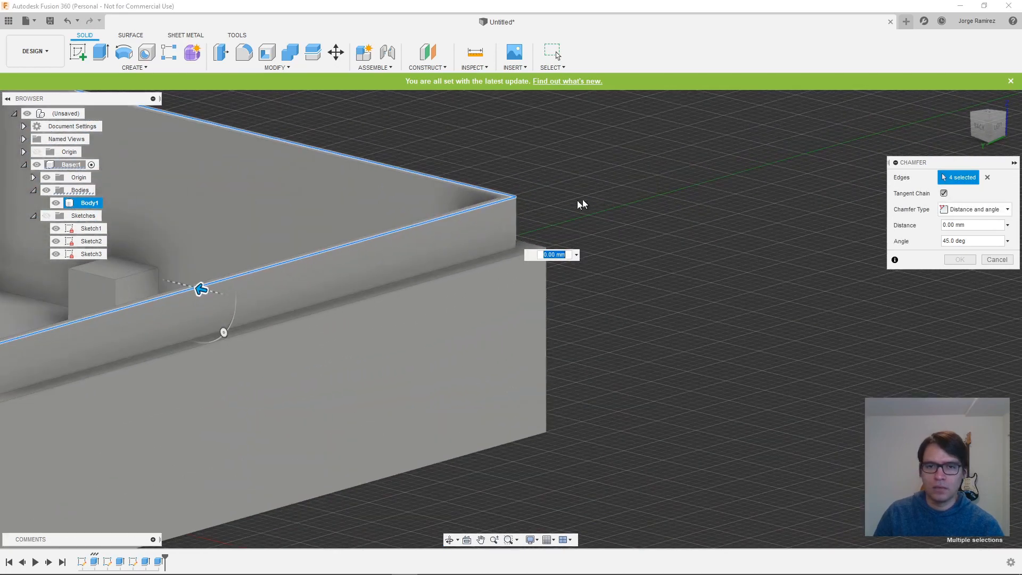
{"action": "left_click", "coordinate": [953, 225]}
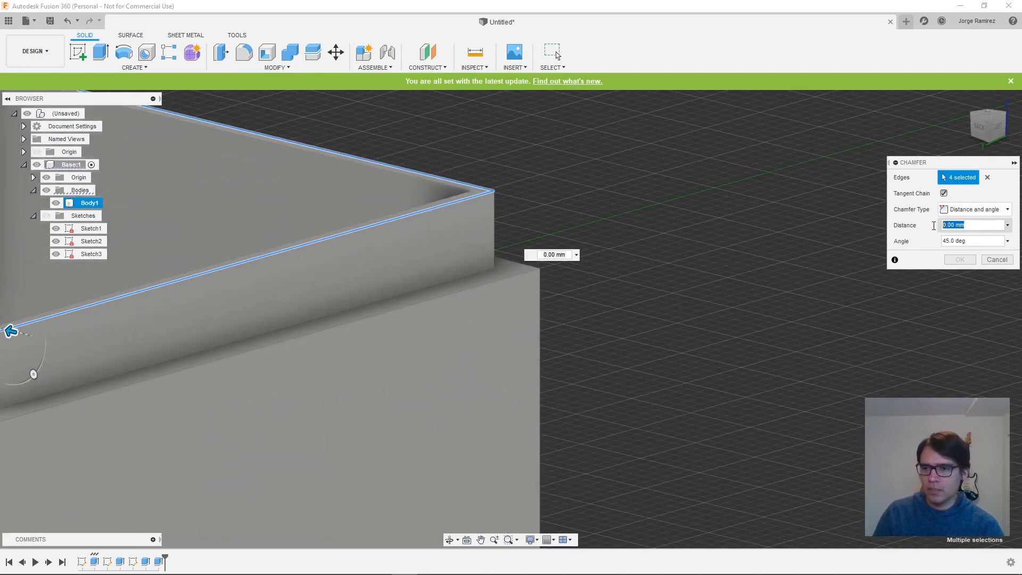
{"action": "type", "text": "1mm"}
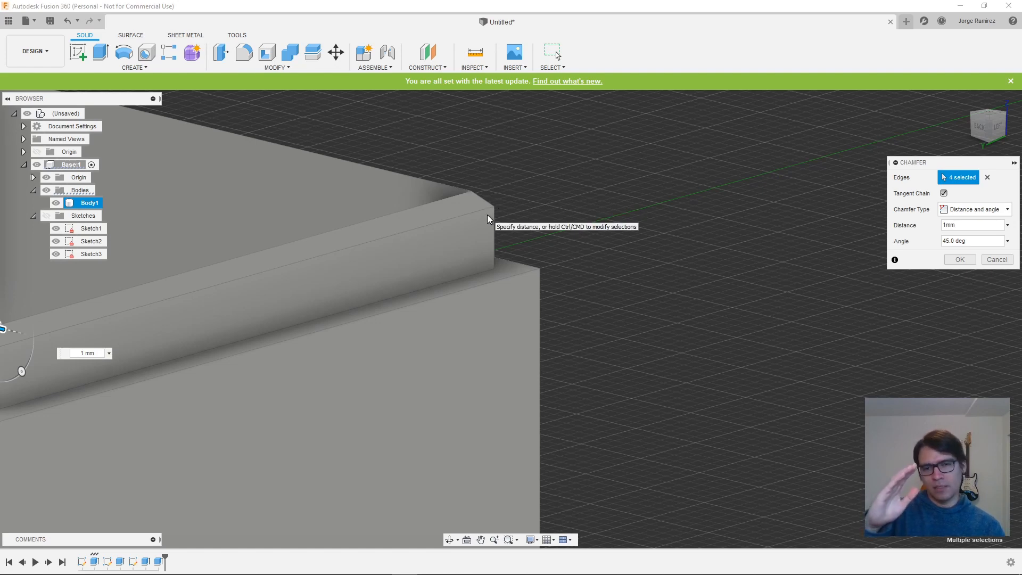
- Set the lip chamfer's angle to 75 degrees and apply the chamfer
{"action": "left_click", "coordinate": [946, 241]}
{"action": "key", "text": "Home"}
{"action": "key", "text": "shift+Right"}
{"action": "key", "text": "shift+Right"}
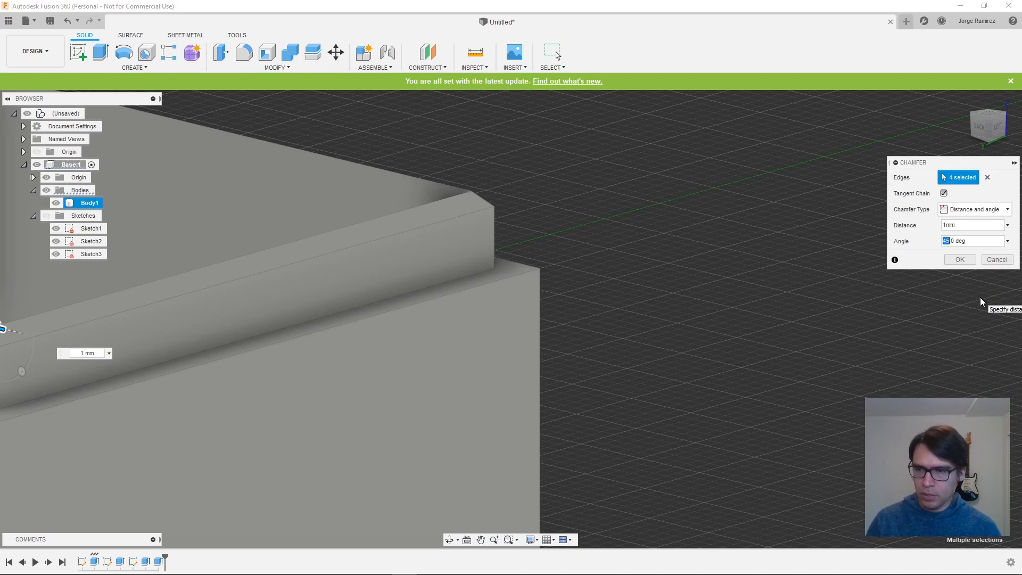
{"action": "type", "text": "75"}
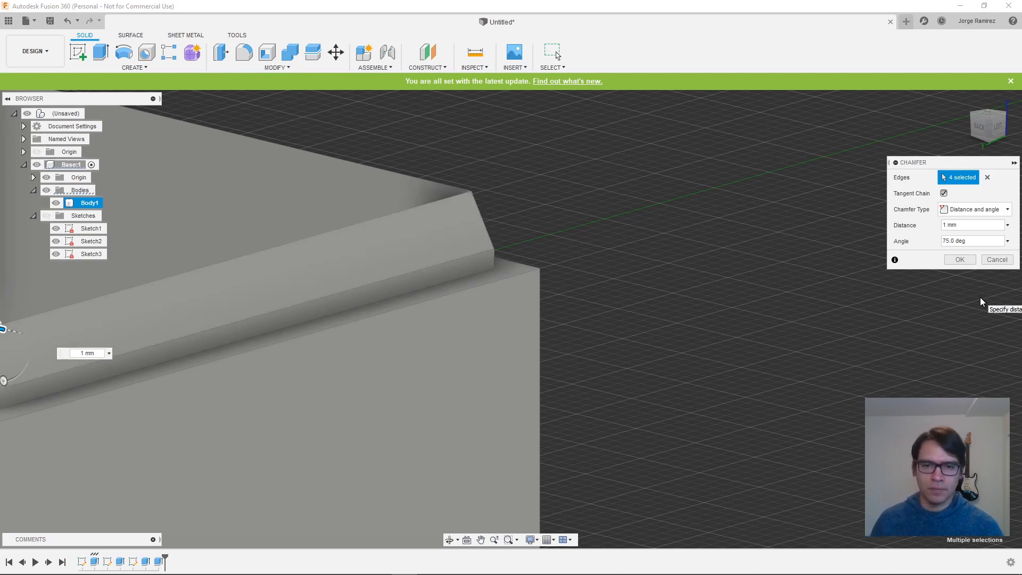
{"action": "middle_click_drag", "start_coordinate": [769, 277], "coordinate": [728, 256], "text": "shift"}
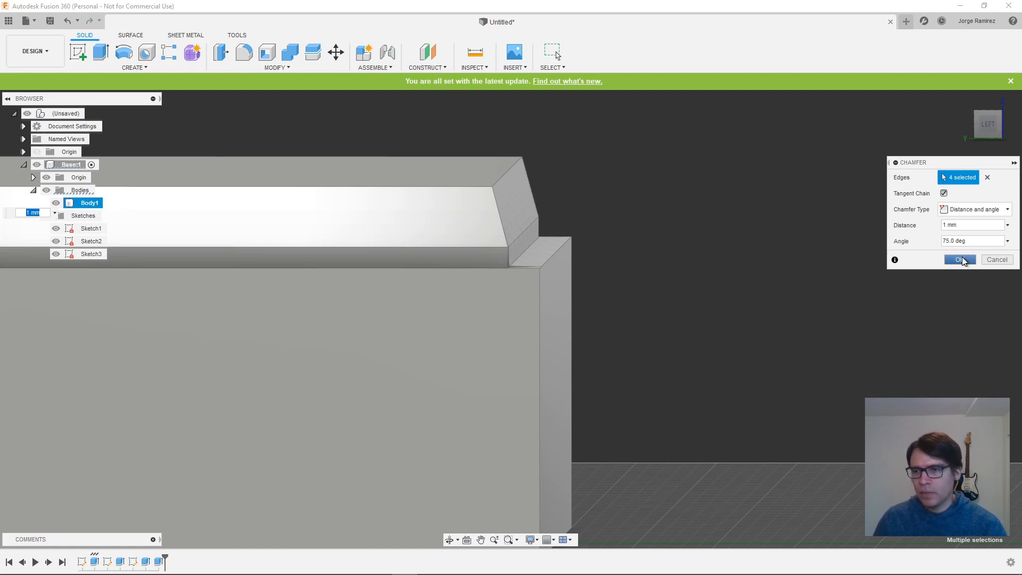
{"action": "left_click", "coordinate": [961, 260]}
{"action": "middle_click_drag", "start_coordinate": [688, 187], "coordinate": [614, 215], "text": "shift"}
{"action": "scroll", "coordinate": [665, 219], "scroll_direction": "down", "scroll_amount": 5}
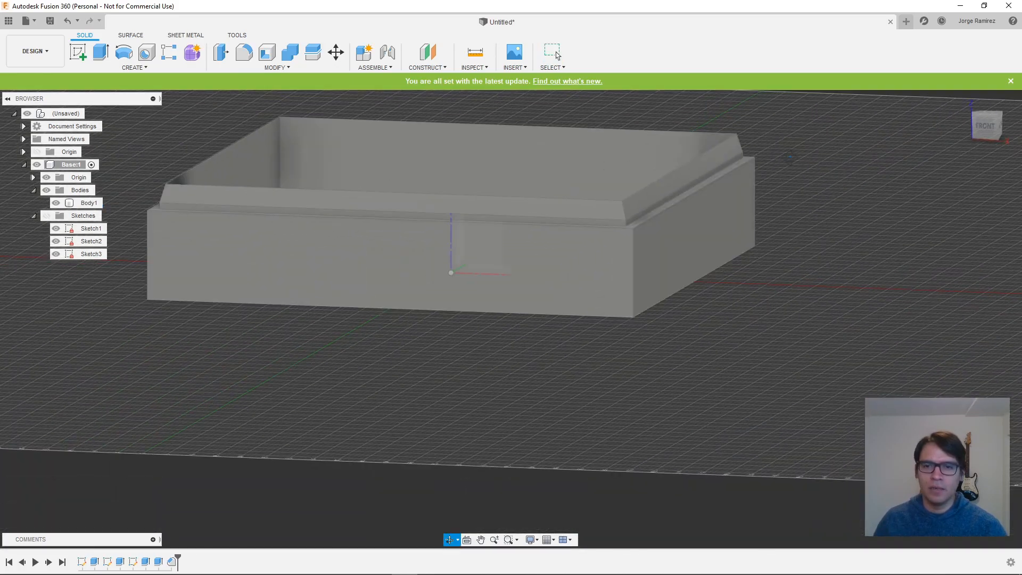
{"action": "middle_click_drag", "start_coordinate": [799, 141], "coordinate": [563, 170], "text": "shift"}
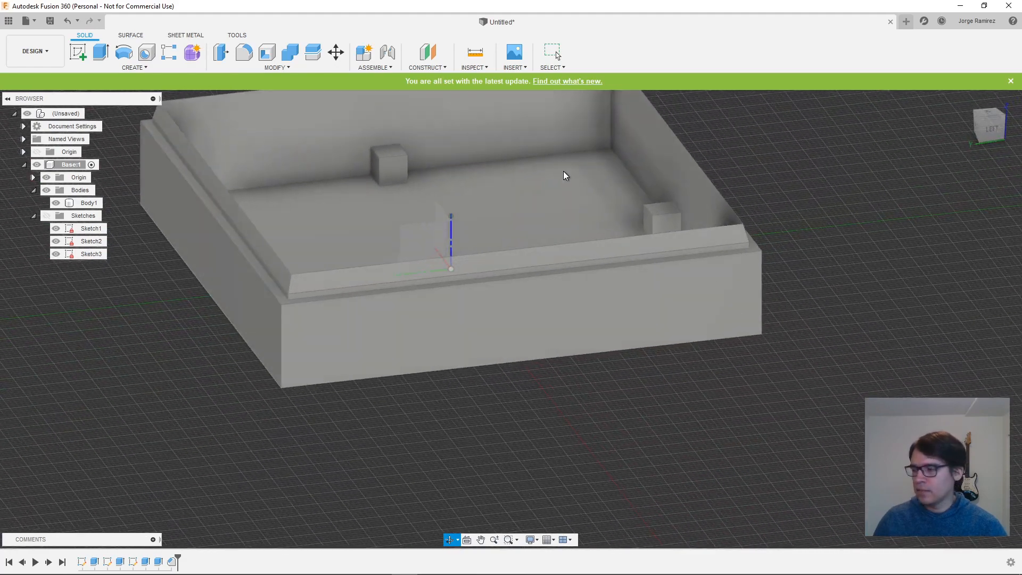
{"action": "key", "text": "Escape"}
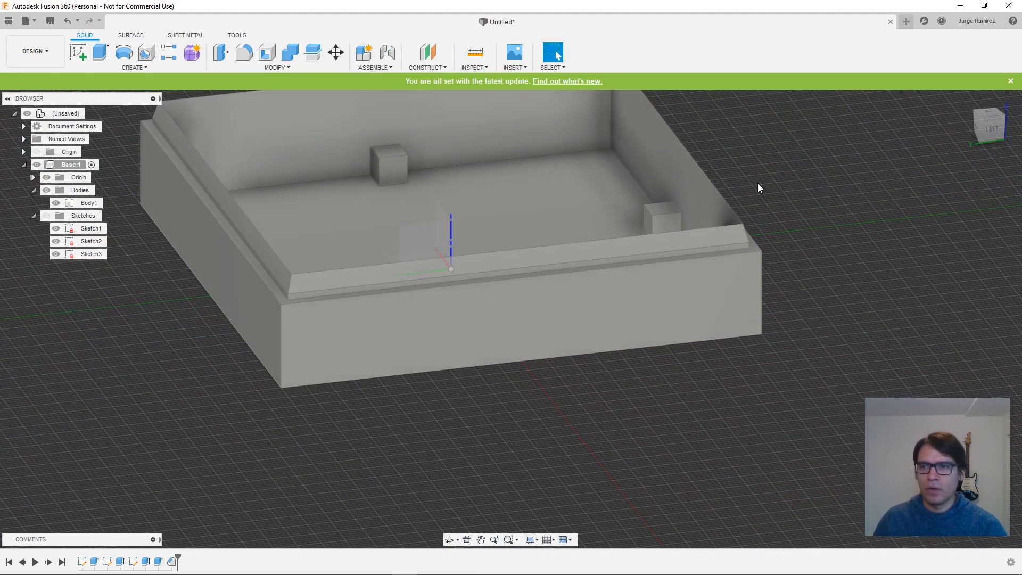
{"action": "left_click", "coordinate": [502, 187]}
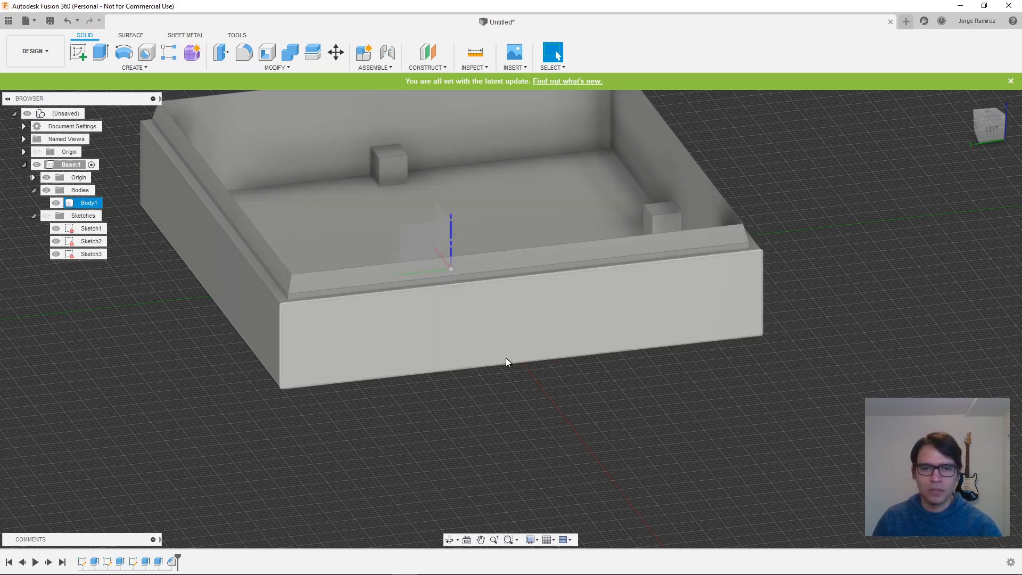
- Start a sketch on the box's inner back wall face and hide Body1
{"action": "middle_click_drag", "start_coordinate": [507, 368], "coordinate": [726, 372], "text": "shift"}
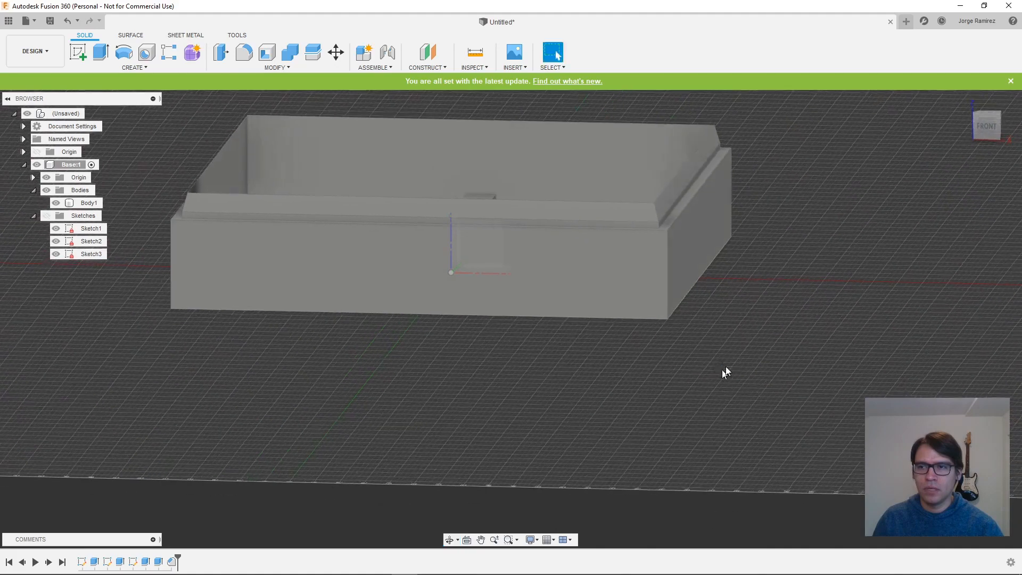
{"action": "middle_click_drag", "start_coordinate": [756, 218], "coordinate": [774, 218], "text": "shift"}
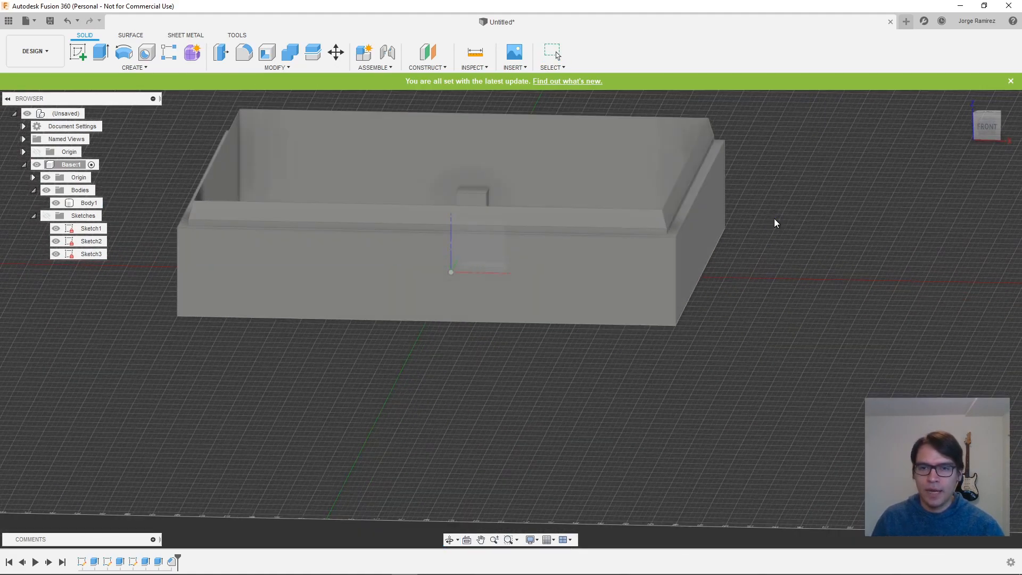
{"action": "left_click", "coordinate": [79, 51]}
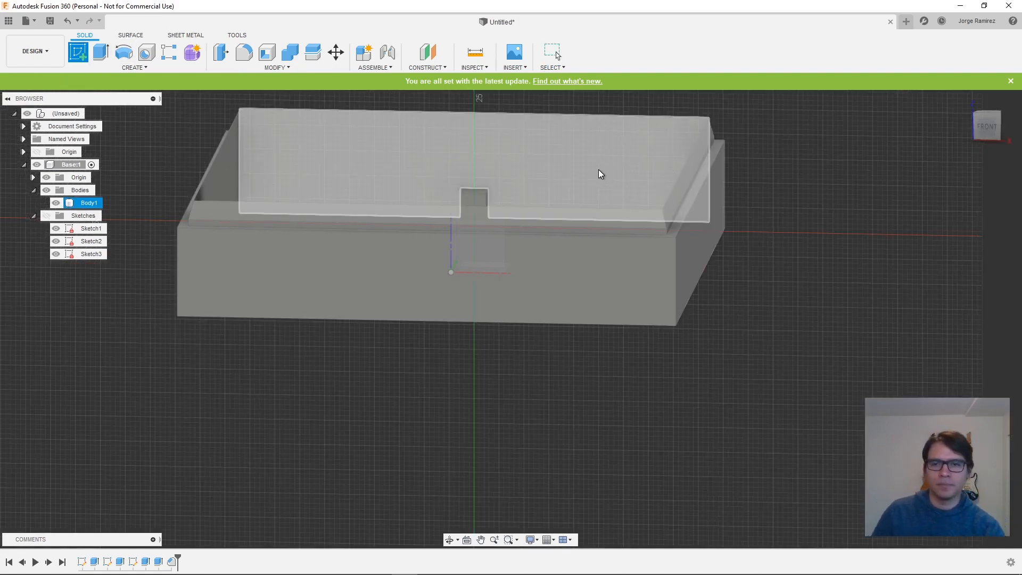
{"action": "left_click", "coordinate": [614, 164]}
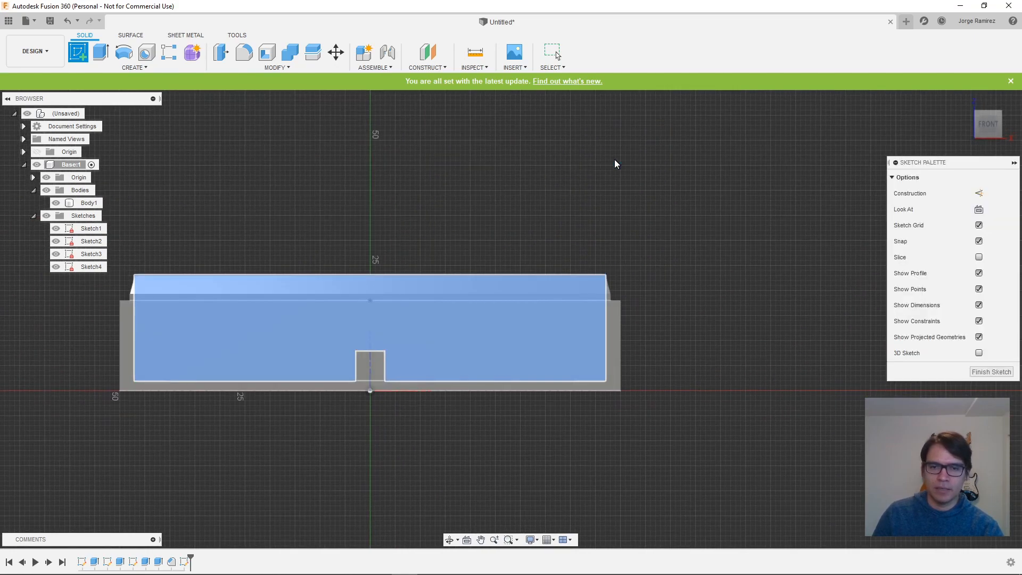
{"action": "left_click", "coordinate": [56, 203]}
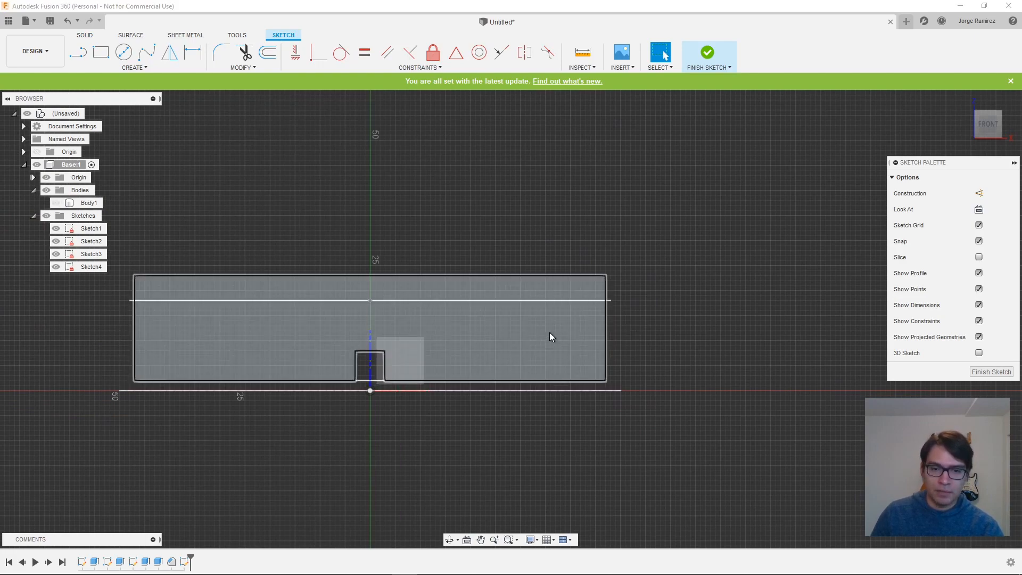
- Sketch a rectangle 13 mm wide and 11 mm high on the right half of the inner wall face
{"action": "scroll", "coordinate": [550, 337], "scroll_direction": "up", "scroll_amount": 5}
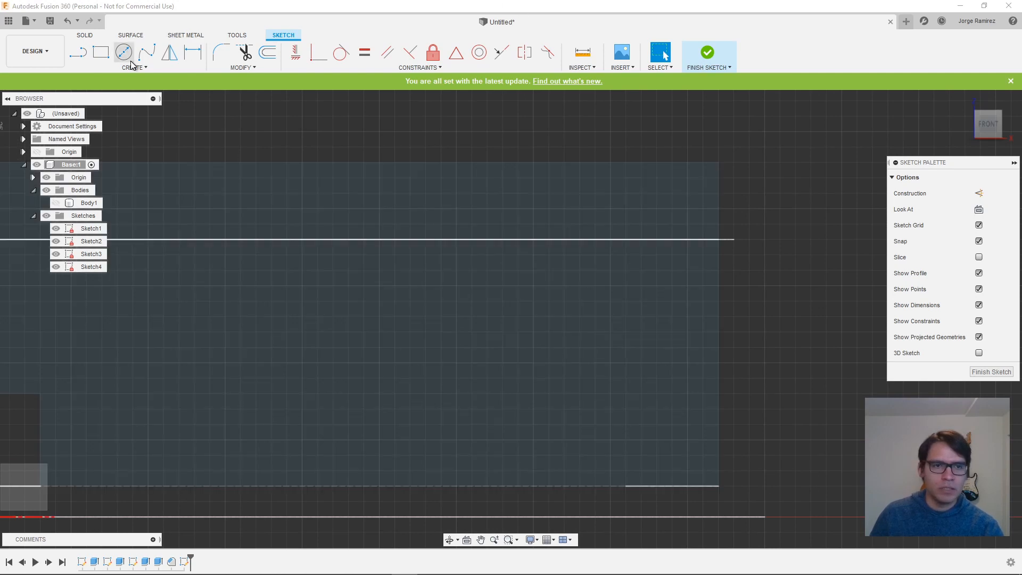
{"action": "left_click", "coordinate": [100, 53]}
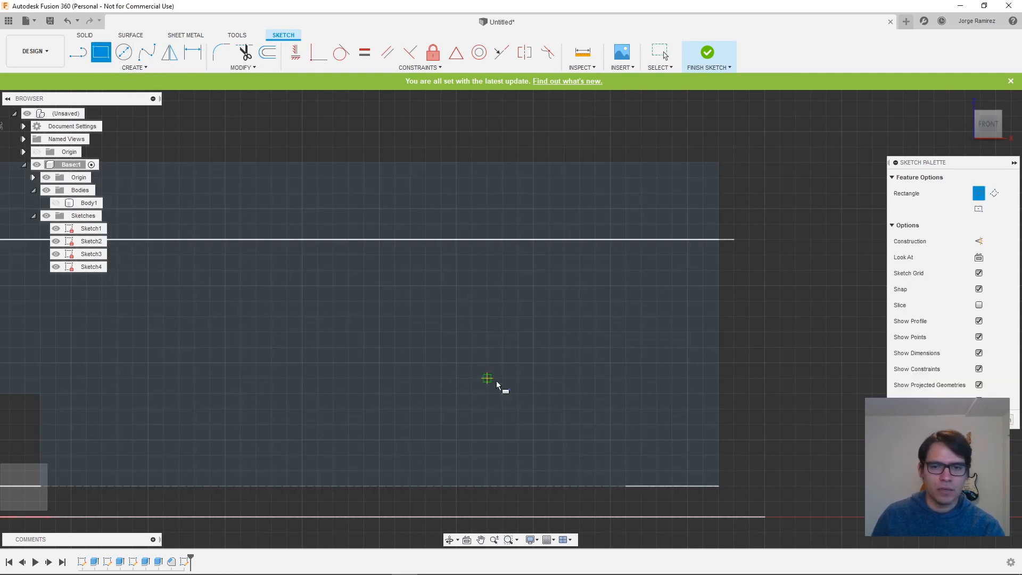
{"action": "left_click", "coordinate": [394, 271]}
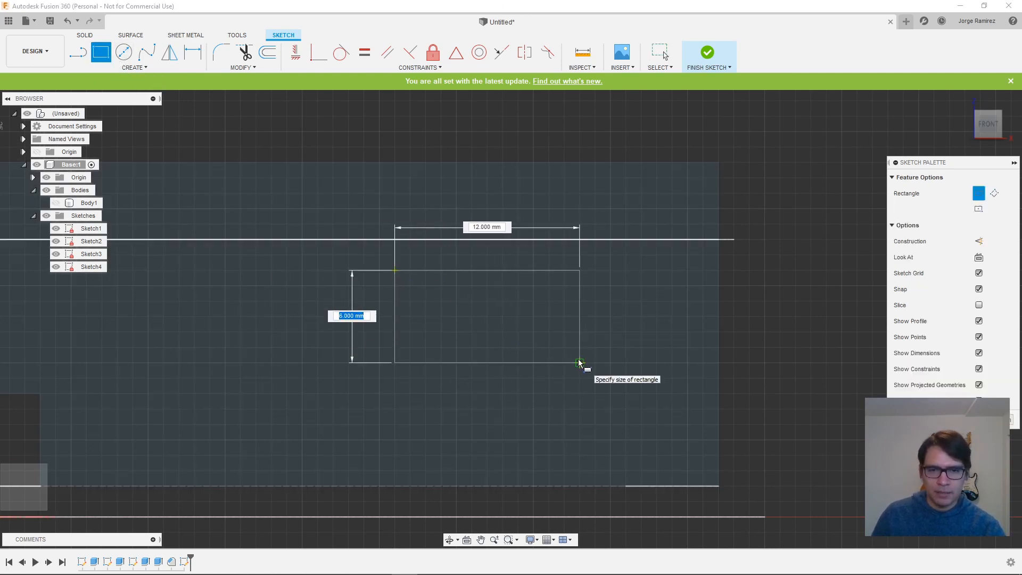
{"action": "type", "text": "11"}
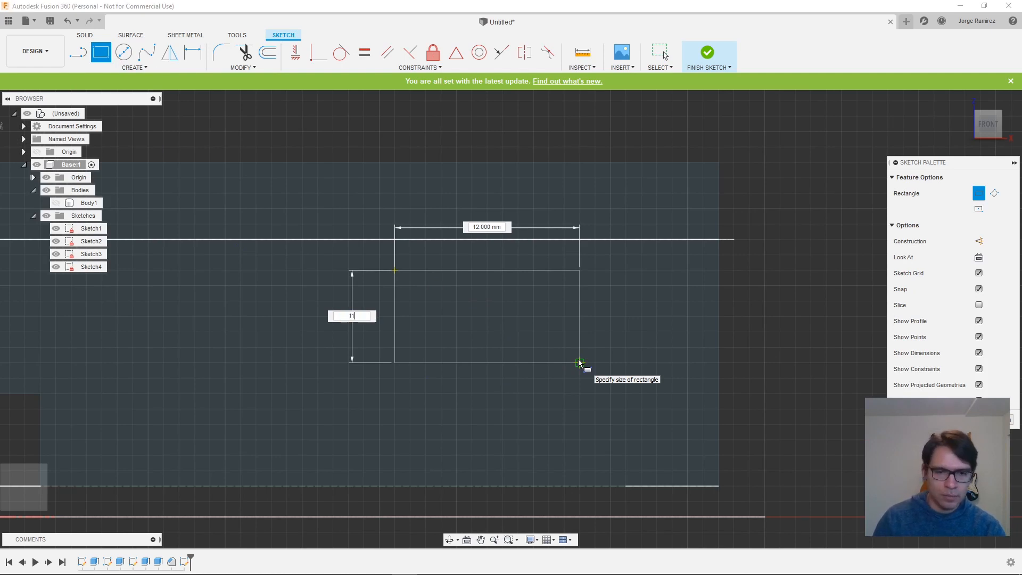
{"action": "key", "text": "Tab"}
{"action": "type", "text": "13"}
{"action": "key", "text": "Tab"}
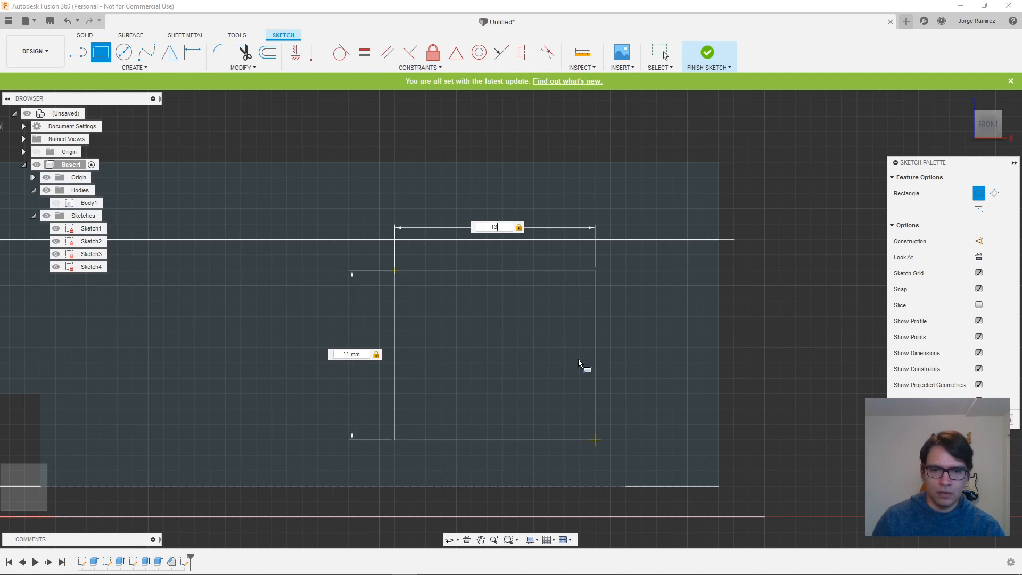
{"action": "key", "text": "Return"}
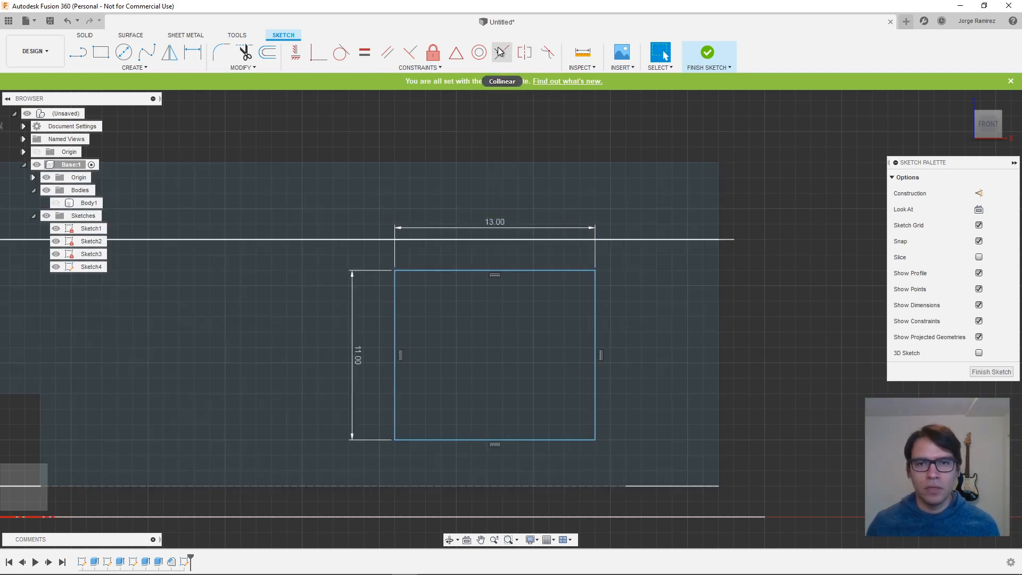
- Make the rectangle's top edge collinear with the top edge of the inner wall
{"action": "left_click", "coordinate": [500, 51]}
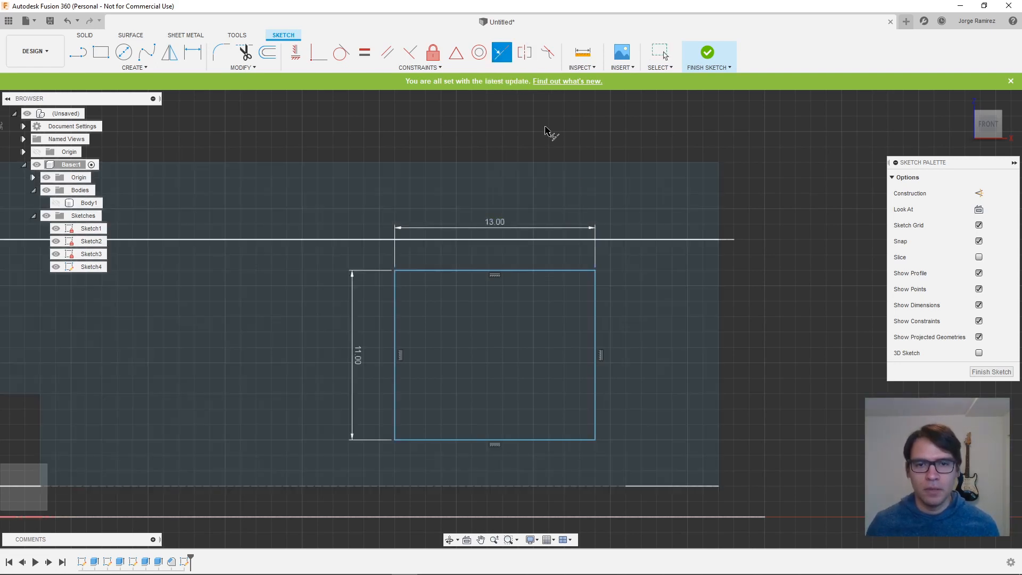
{"action": "left_click", "coordinate": [525, 272]}
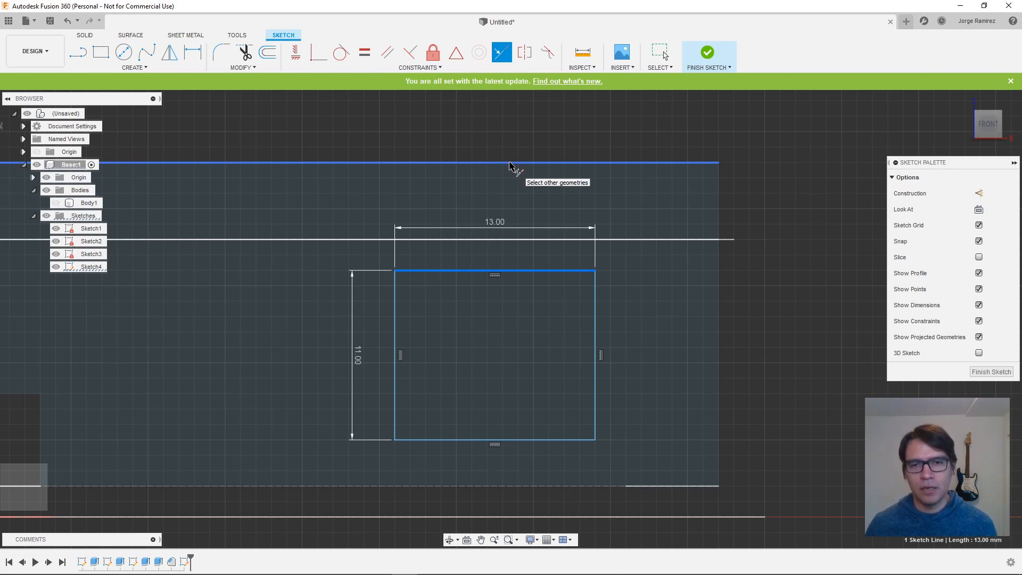
{"action": "left_click", "coordinate": [511, 163]}
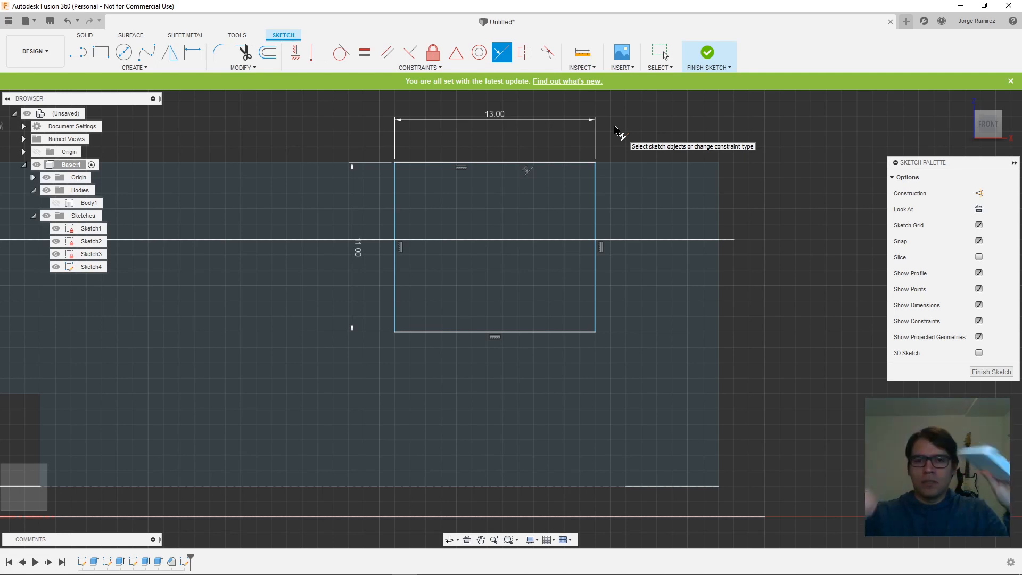
- Dimension the rectangle's right edge 11 mm from the inner wall's right edge
{"action": "left_click", "coordinate": [190, 56]}
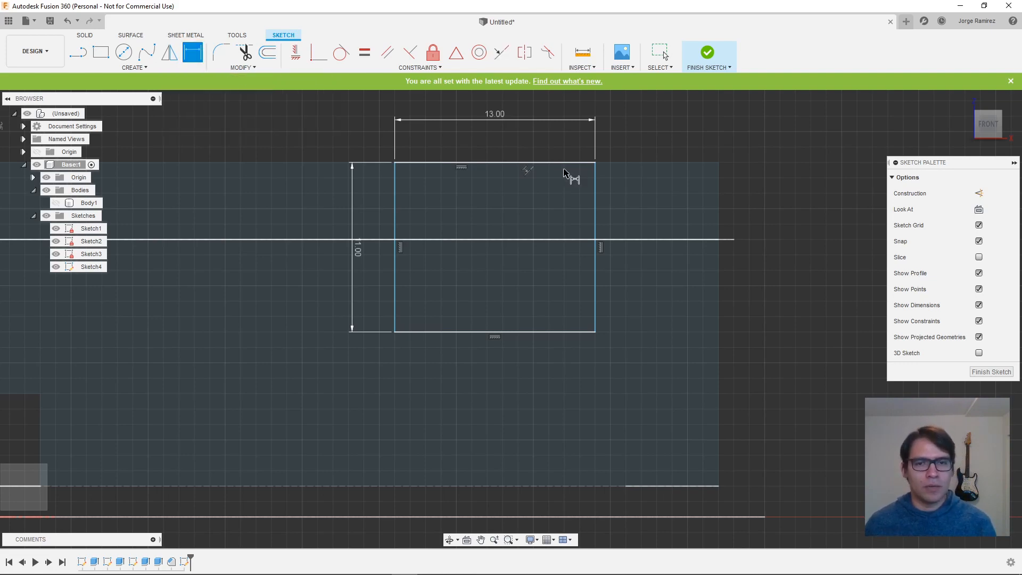
{"action": "left_click", "coordinate": [595, 203]}
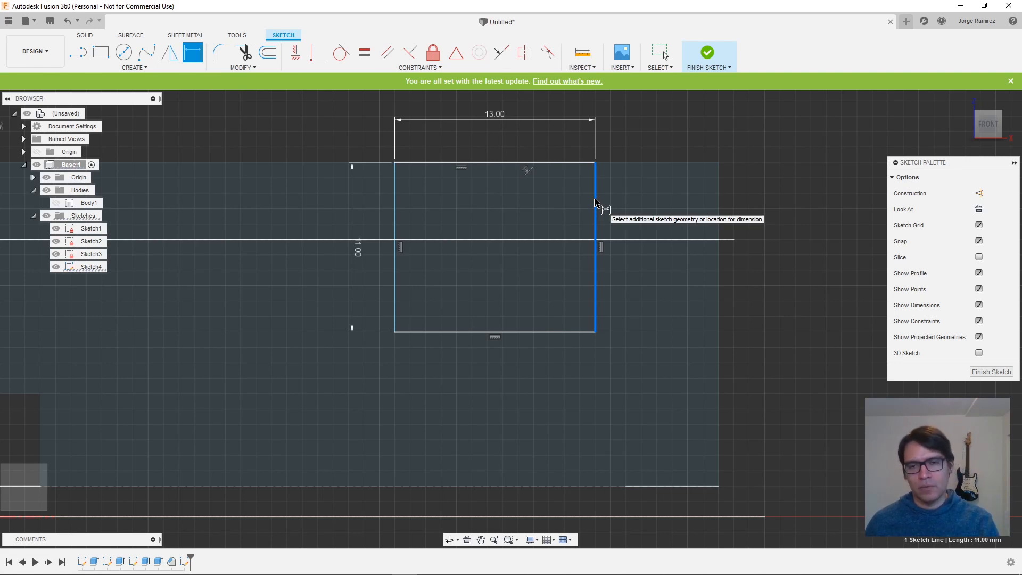
{"action": "left_click", "coordinate": [719, 197]}
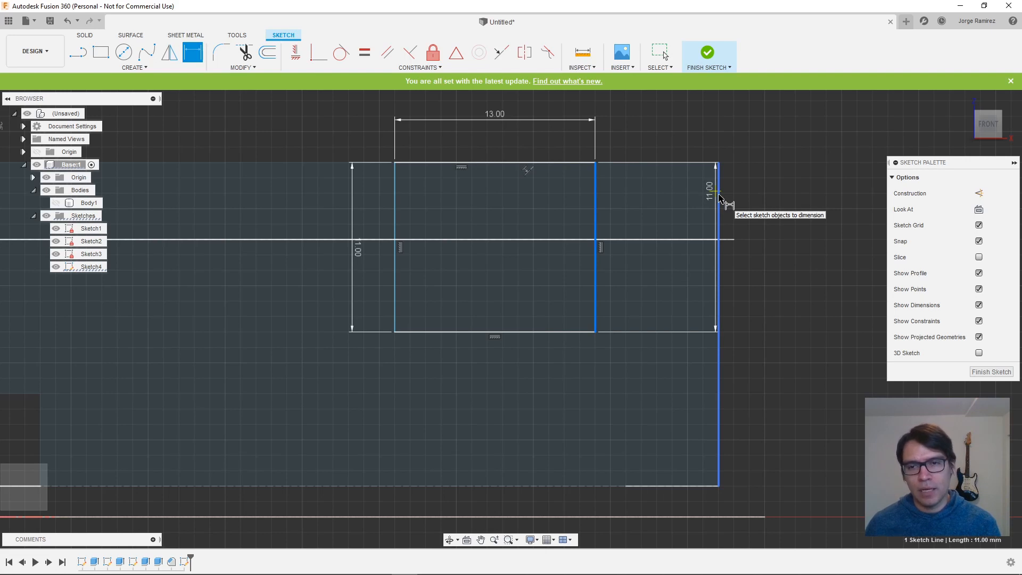
{"action": "left_click", "coordinate": [719, 200]}
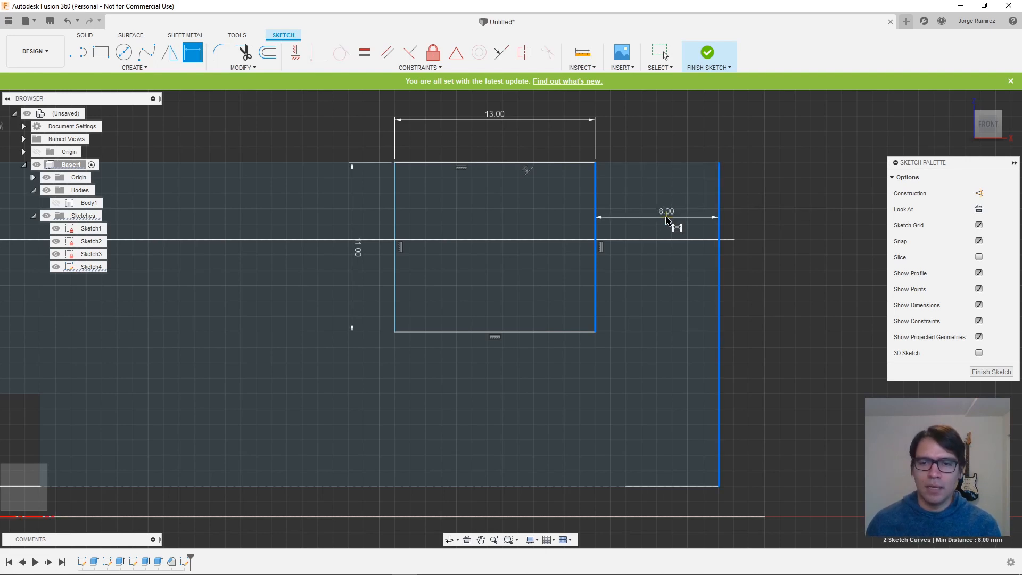
{"action": "left_click", "coordinate": [661, 221]}
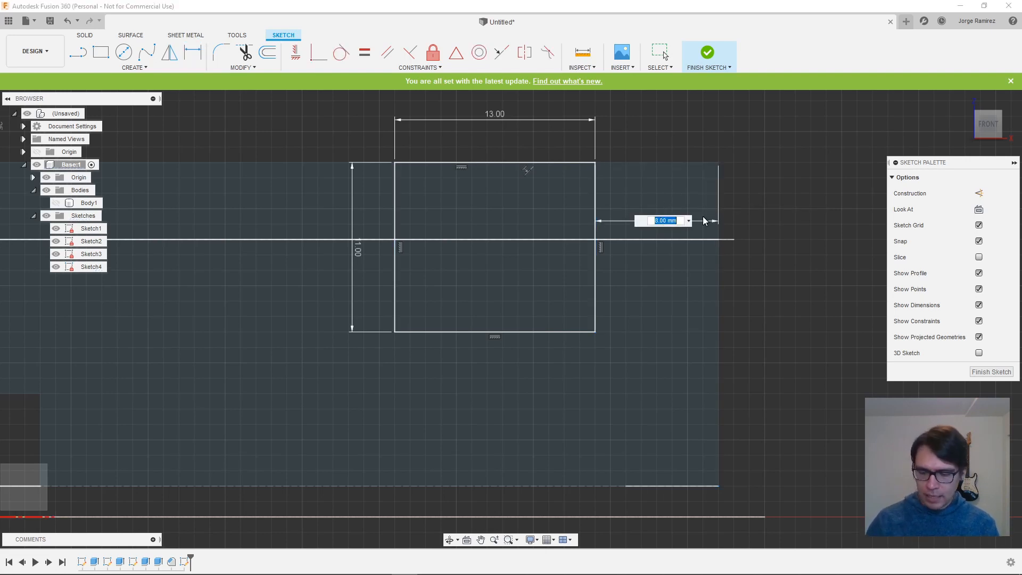
{"action": "type", "text": "11"}
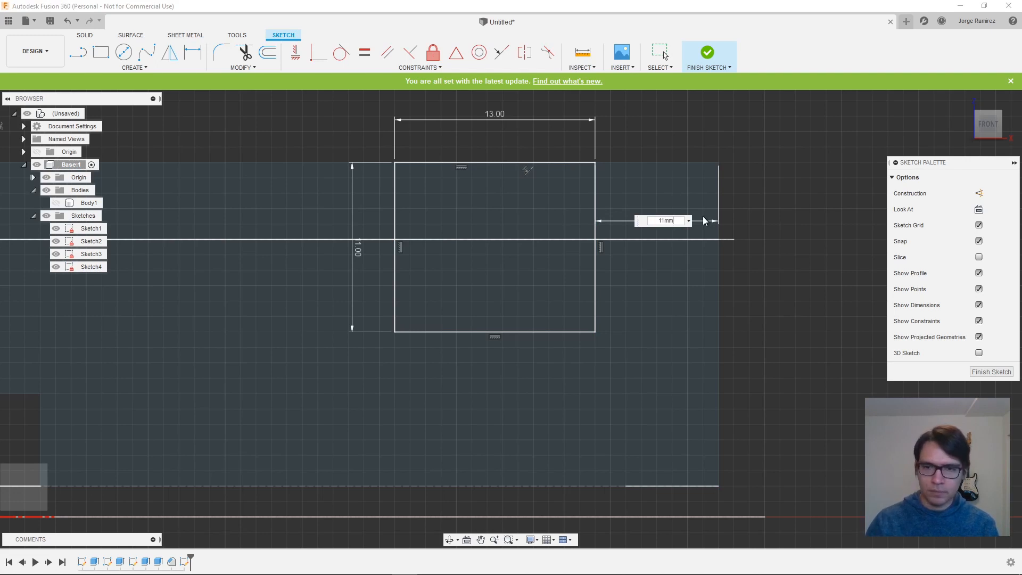
{"action": "key", "text": "Return"}
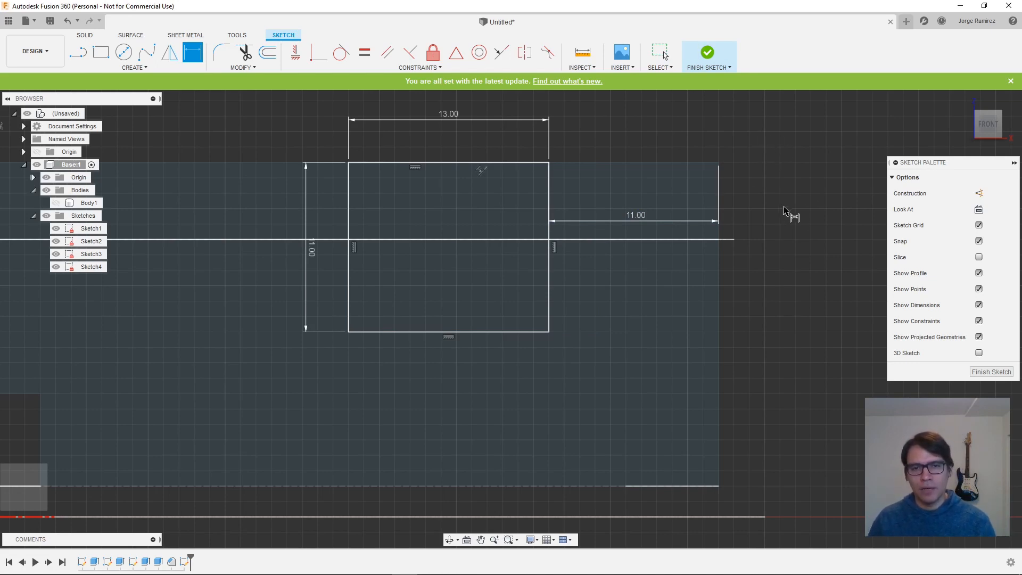
{"action": "middle_click_drag", "start_coordinate": [789, 214], "coordinate": [774, 221], "text": "shift"}
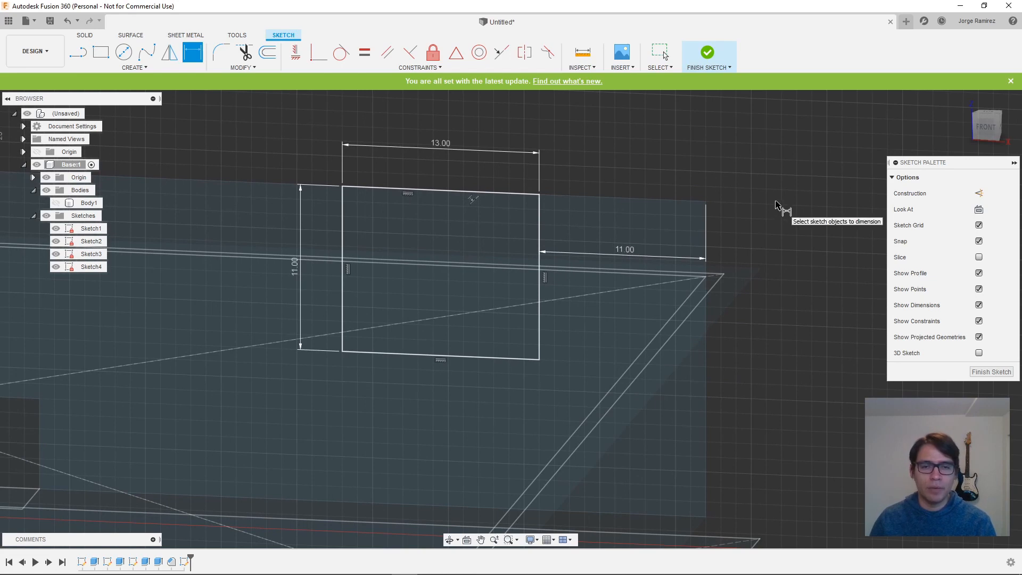
- Finish the sketch, show Body1 and the Sketches folder again, and hide Sketch1, Sketch2 and Sketch3
{"action": "left_click", "coordinate": [699, 64]}
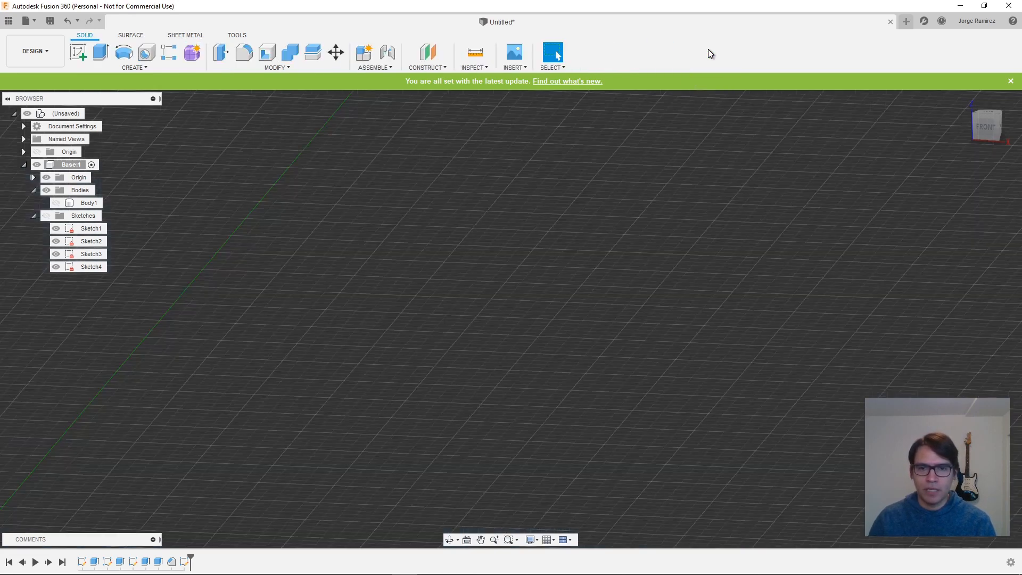
{"action": "left_click", "coordinate": [54, 203]}
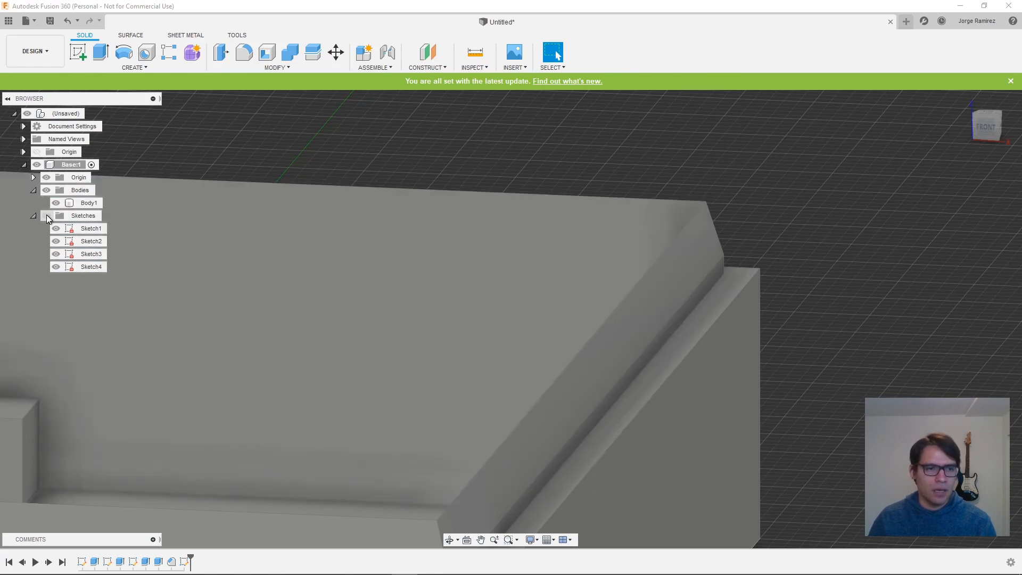
{"action": "left_click", "coordinate": [46, 215]}
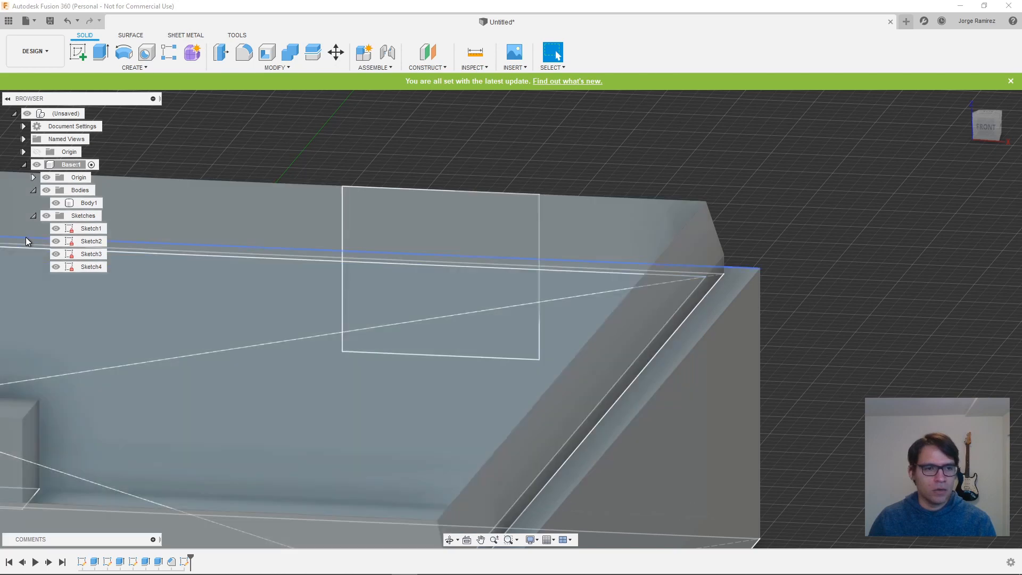
{"action": "left_click", "coordinate": [55, 228]}
{"action": "left_click", "coordinate": [55, 242]}
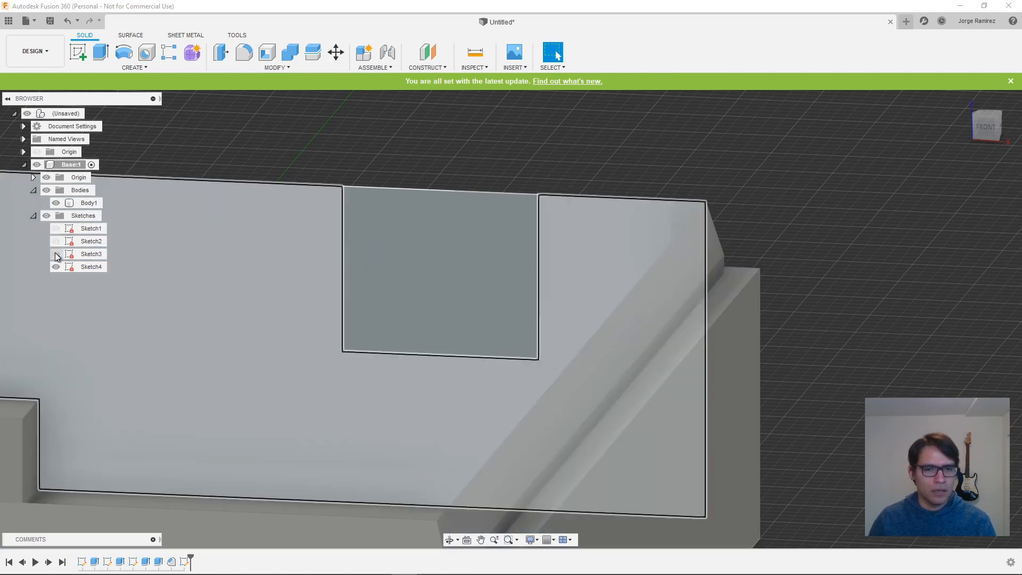
{"action": "left_click", "coordinate": [55, 254]}
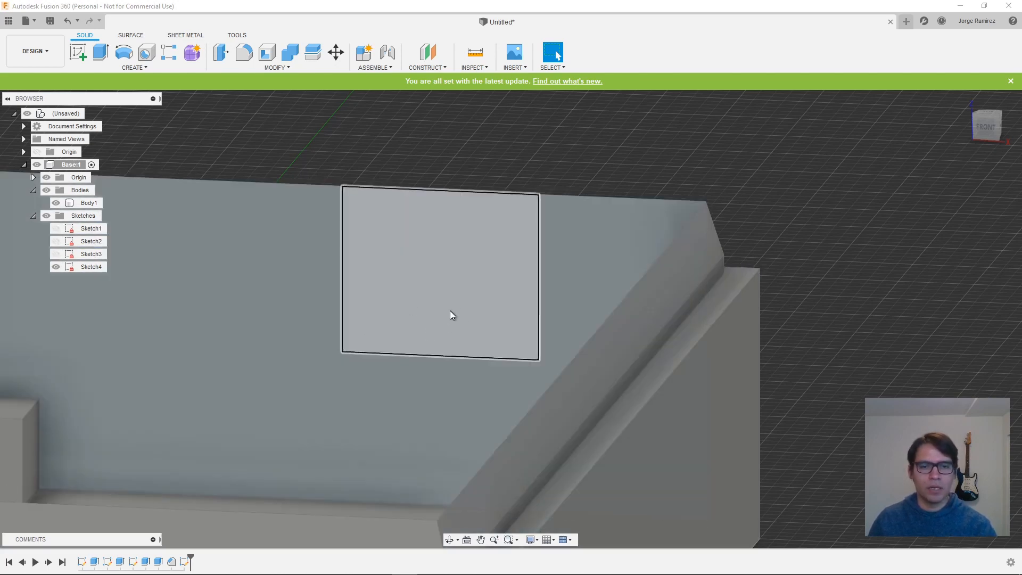
- Extrude the 13 by 11 mm rectangle -3 mm as a cut through the back wall
{"action": "left_click", "coordinate": [103, 51]}
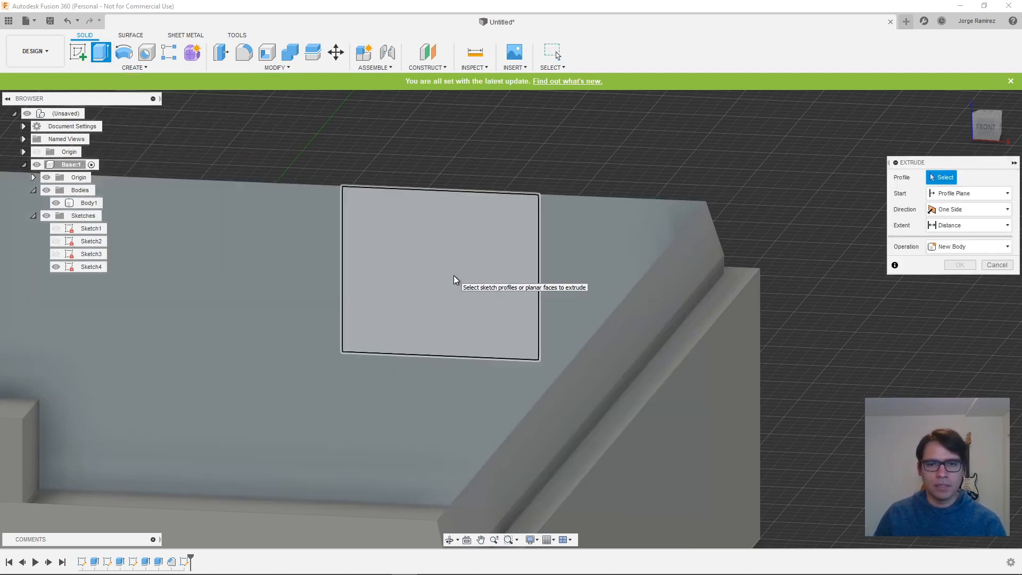
{"action": "left_click", "coordinate": [454, 276]}
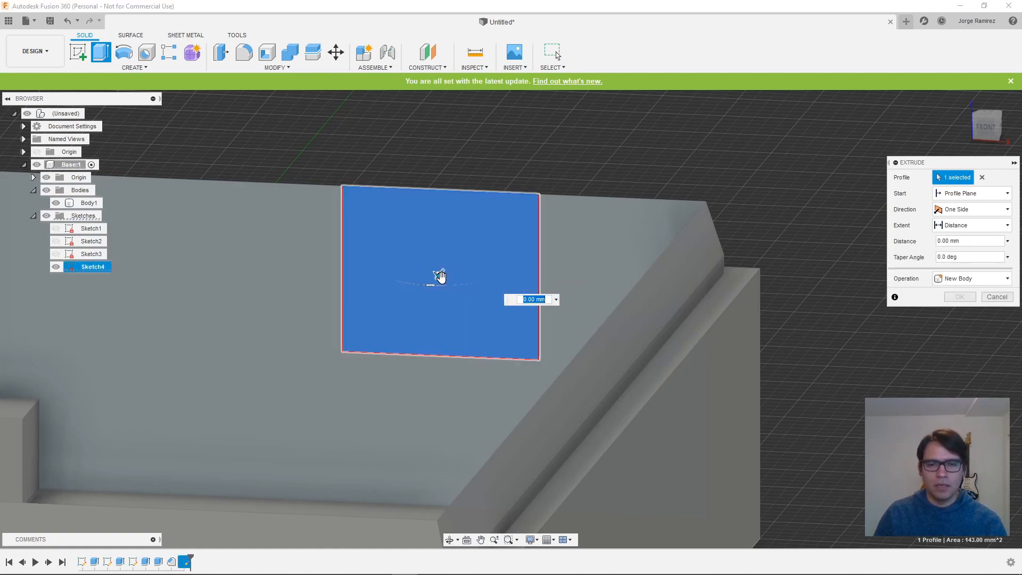
{"action": "middle_click_drag", "start_coordinate": [801, 241], "coordinate": [743, 299], "text": "shift"}
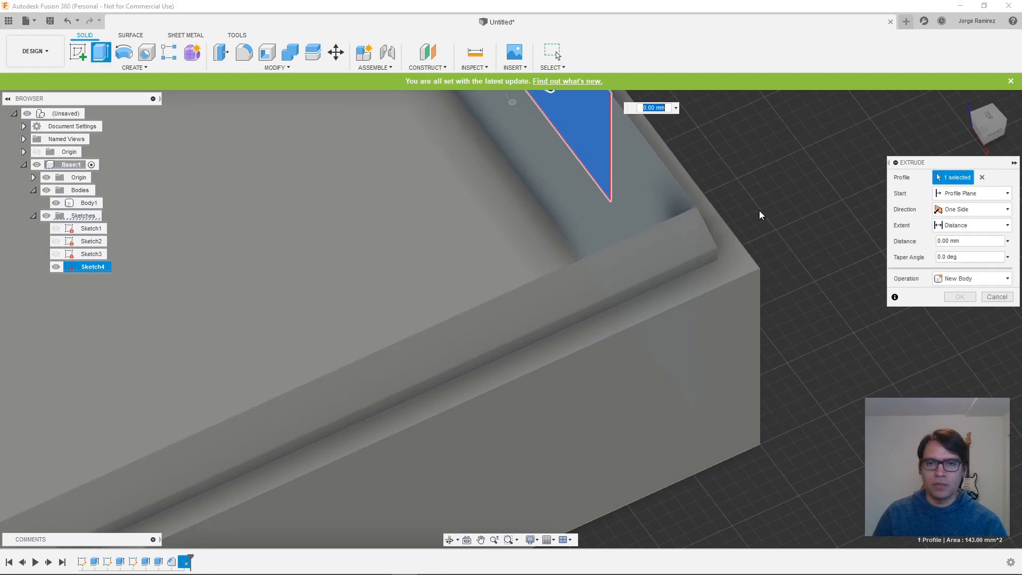
{"action": "middle_click_drag", "start_coordinate": [759, 211], "coordinate": [750, 322]}
{"action": "left_click_drag", "start_coordinate": [541, 193], "coordinate": [591, 203]}
{"action": "mouse_move", "coordinate": [793, 245]}
{"action": "middle_mouse_down", "text": "shift"}
{"action": "mouse_move", "coordinate": [769, 238]}
{"action": "mouse_move", "coordinate": [749, 251]}
{"action": "mouse_move", "coordinate": [758, 233]}
{"action": "mouse_move", "coordinate": [807, 250]}
{"action": "middle_mouse_up", "text": "shift"}
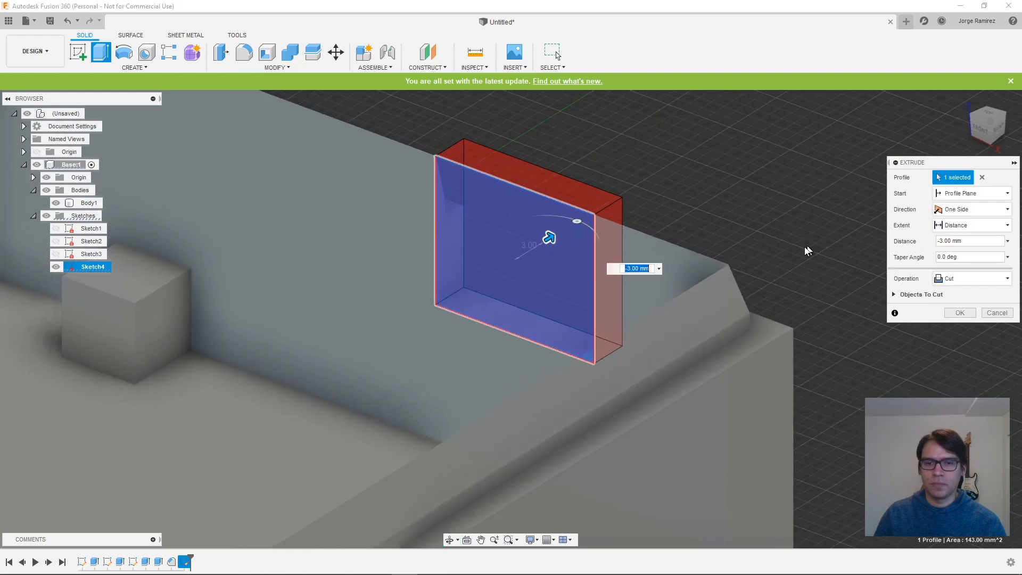
{"action": "key", "text": "Return"}
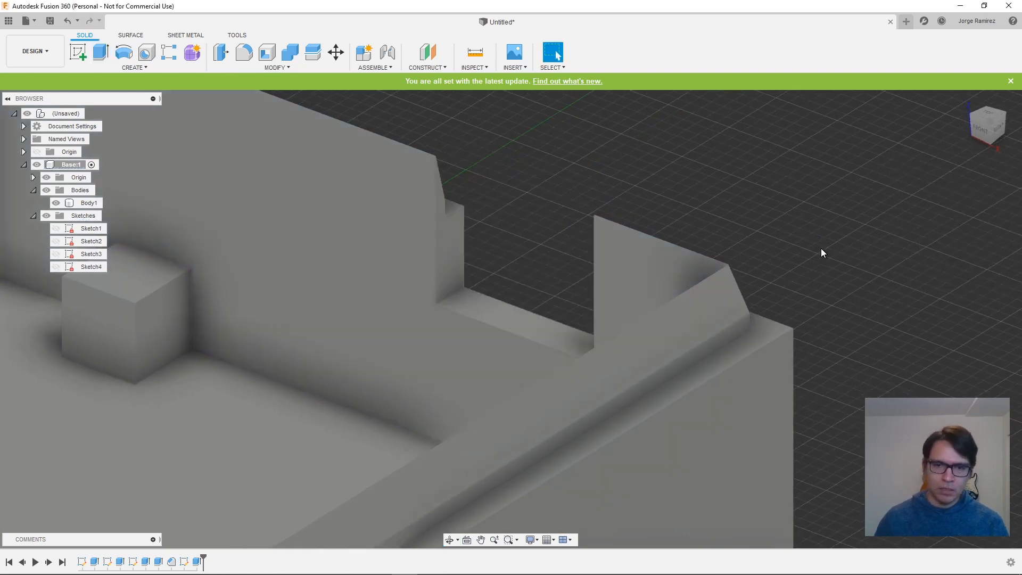
- Fillet the box's four outer bottom edges and its vertical outer corner edges, except the front-right one, with a 2 mm radius
{"action": "middle_click_drag", "start_coordinate": [864, 248], "coordinate": [778, 235], "text": "shift"}
{"action": "scroll", "coordinate": [873, 273], "scroll_direction": "down", "scroll_amount": 6}
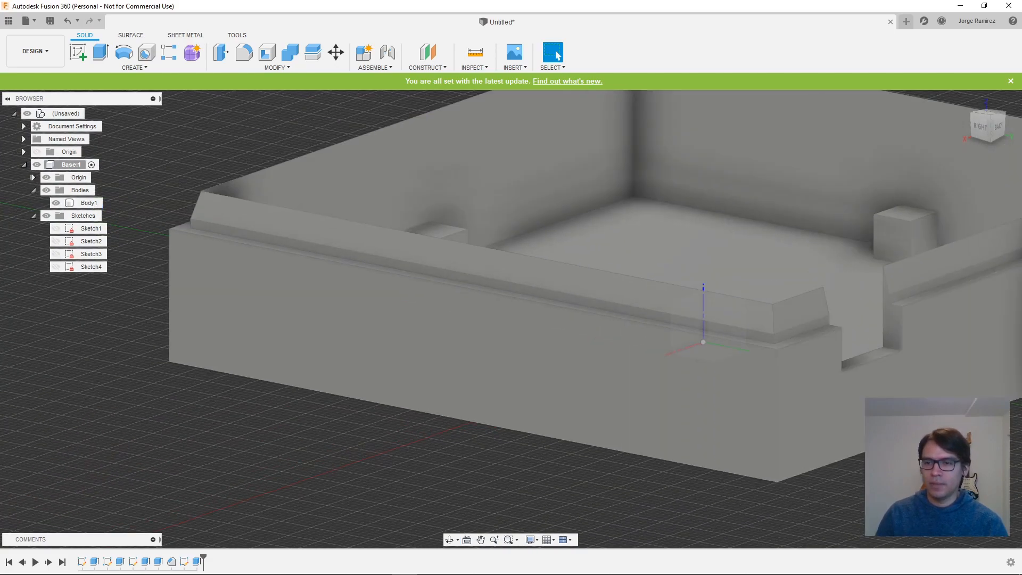
{"action": "middle_click_drag", "start_coordinate": [602, 339], "coordinate": [506, 409], "text": "shift"}
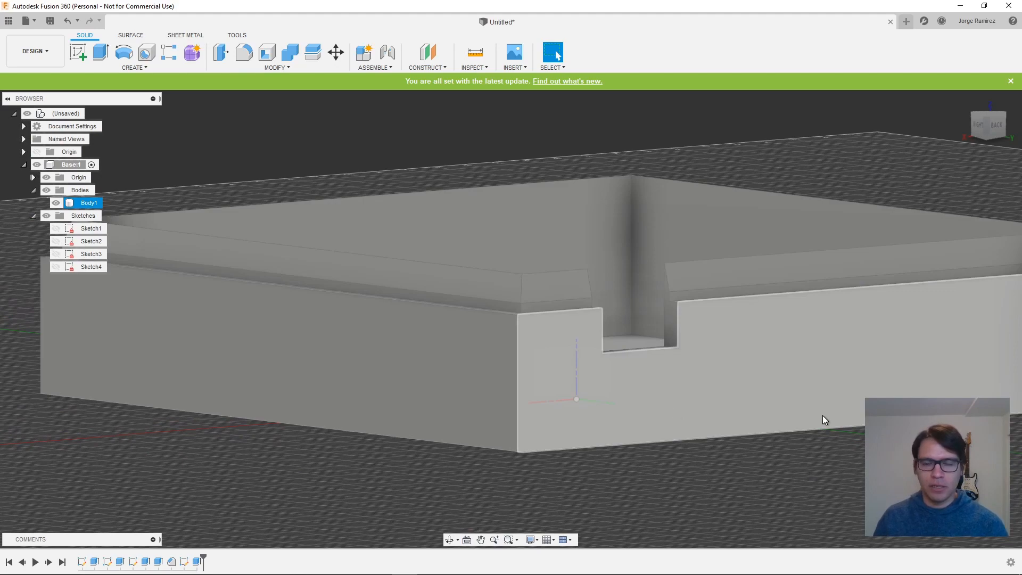
{"action": "scroll", "coordinate": [759, 419], "scroll_direction": "down", "scroll_amount": 5}
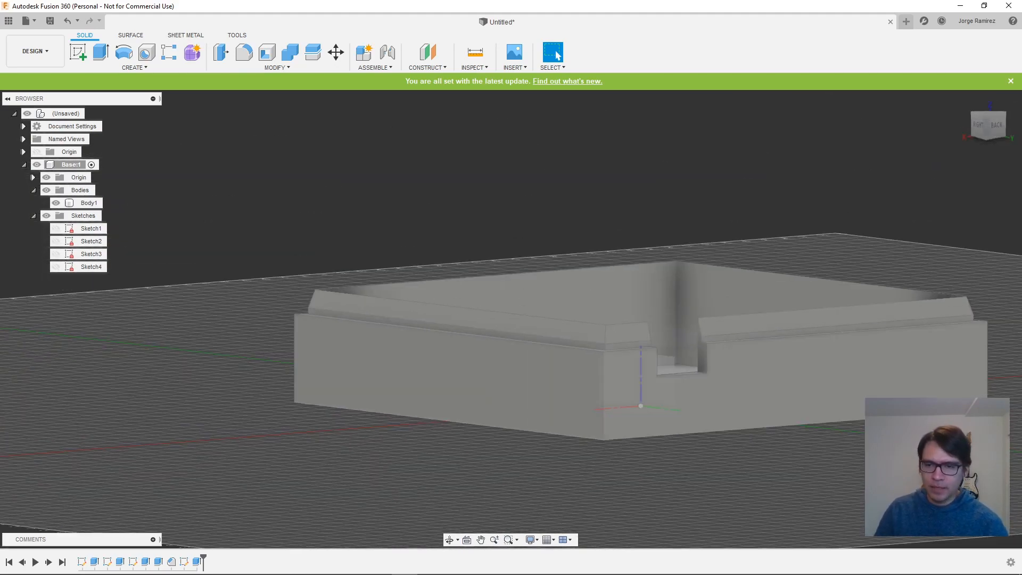
{"action": "middle_click_drag", "start_coordinate": [580, 403], "coordinate": [520, 450], "text": "shift"}
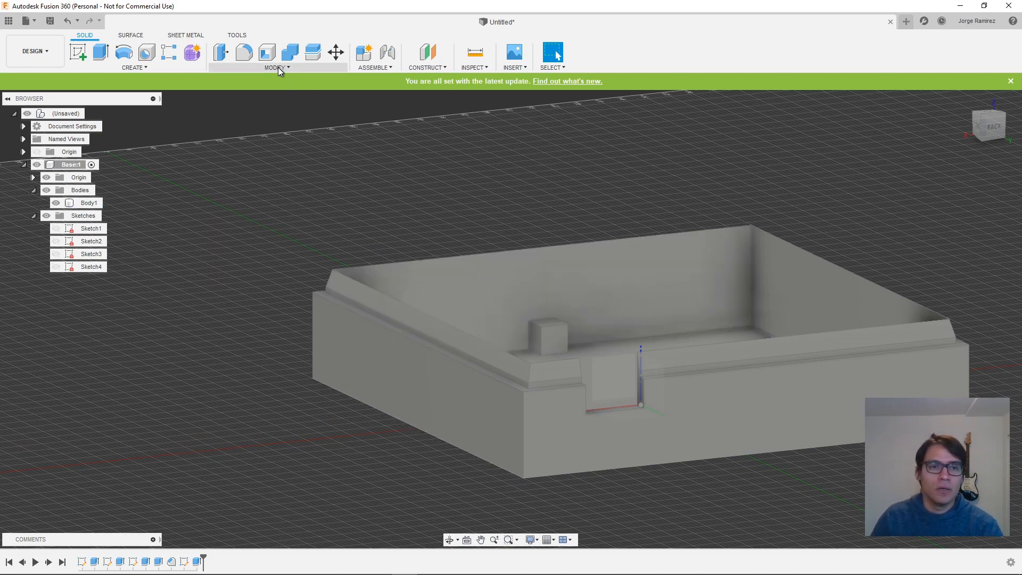
{"action": "left_click", "coordinate": [278, 67]}
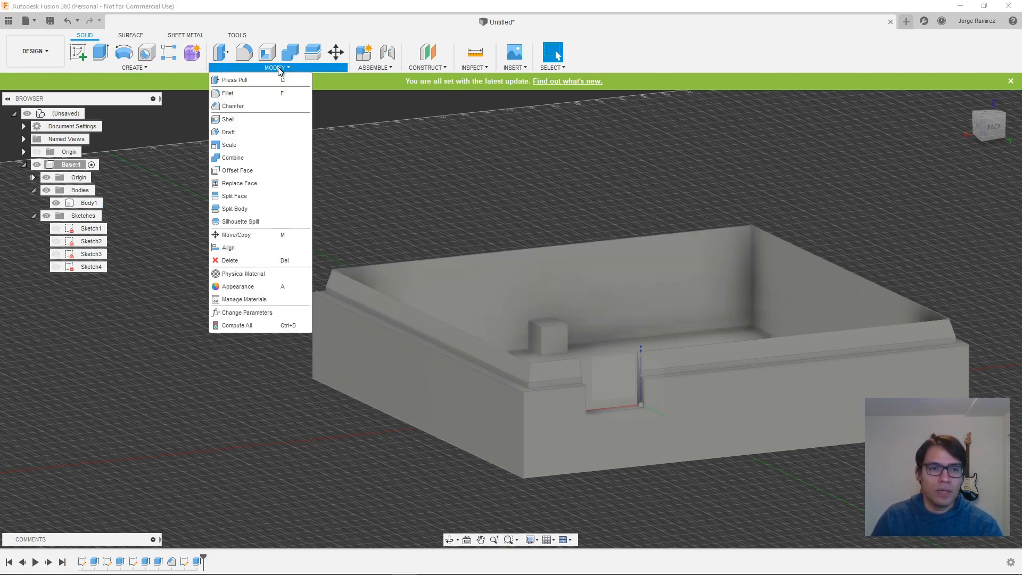
{"action": "left_click", "coordinate": [252, 94]}
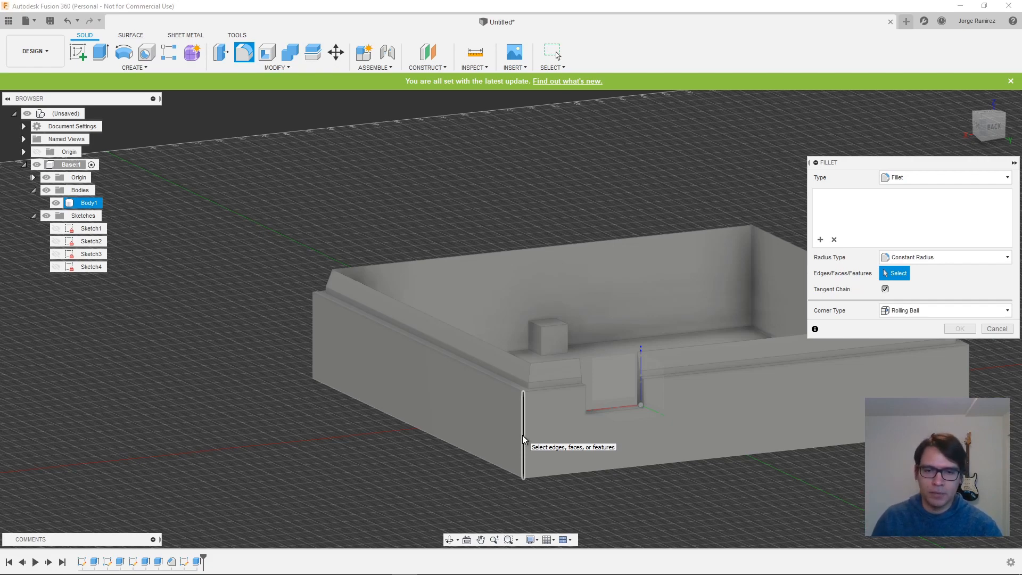
{"action": "left_click", "coordinate": [522, 436]}
{"action": "left_click", "coordinate": [572, 474]}
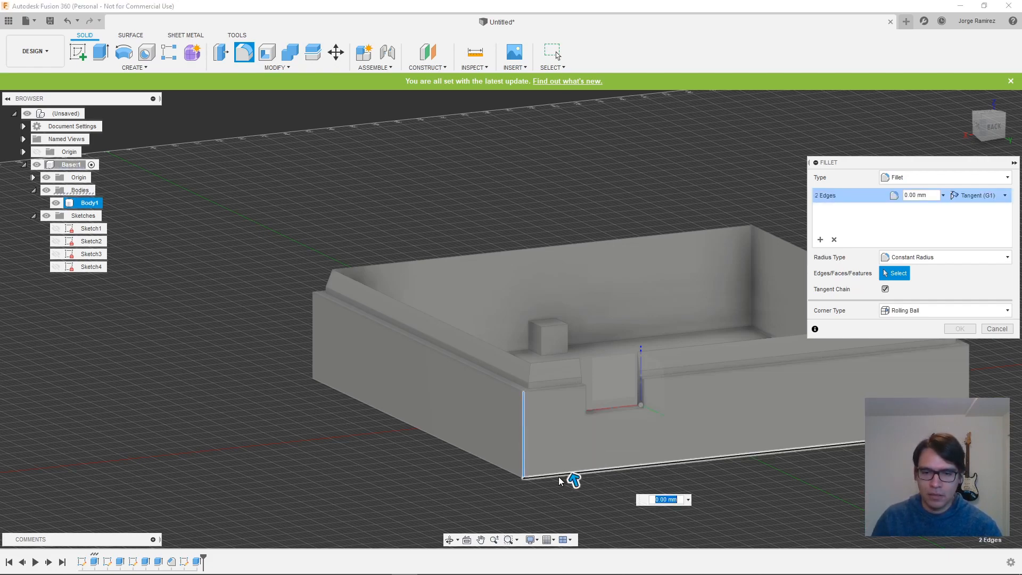
{"action": "left_click", "coordinate": [512, 473]}
{"action": "middle_click_drag", "start_coordinate": [894, 421], "coordinate": [676, 429], "text": "shift"}
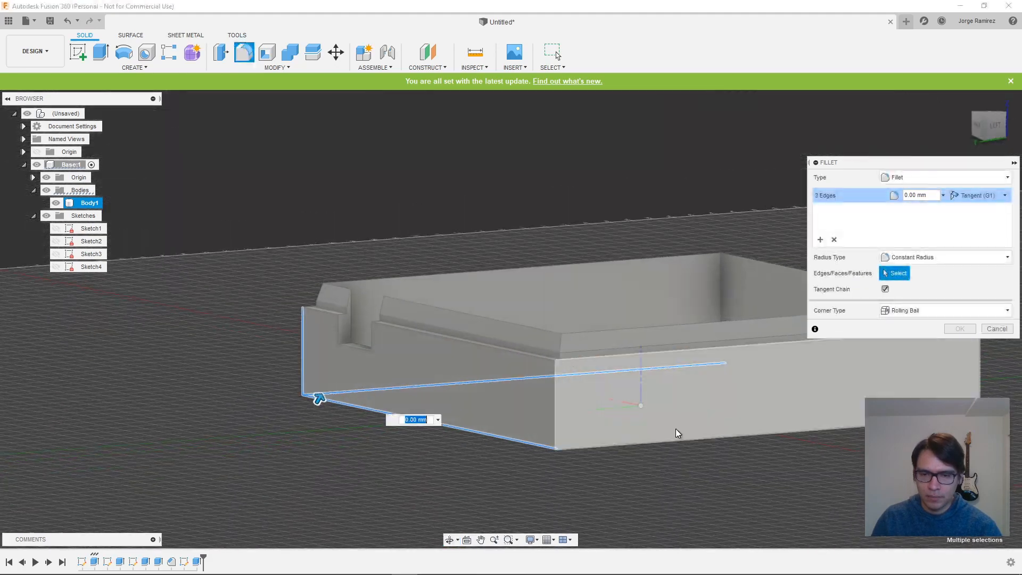
{"action": "left_click", "coordinate": [556, 407]}
{"action": "left_click", "coordinate": [616, 444]}
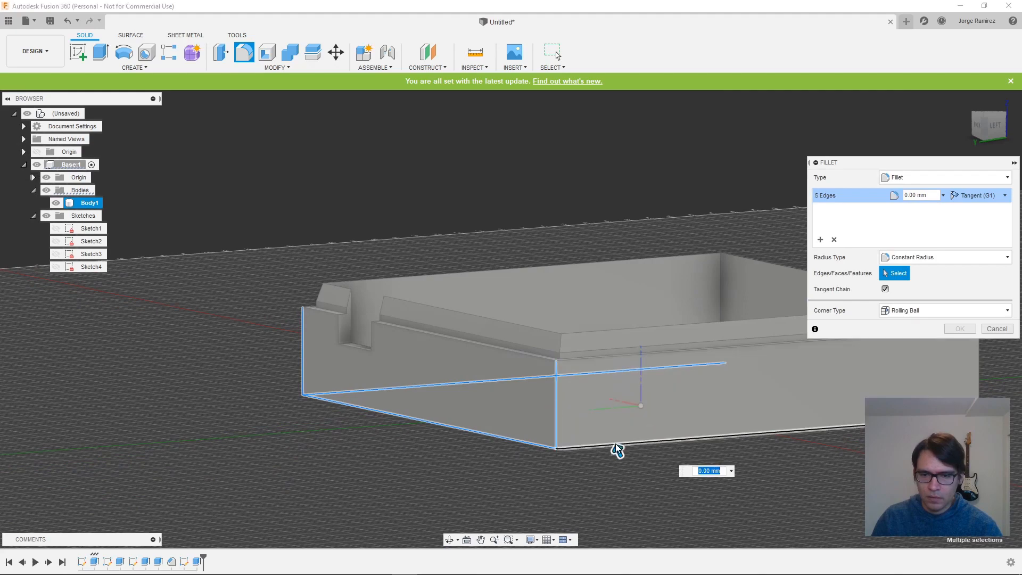
{"action": "middle_click_drag", "start_coordinate": [856, 448], "coordinate": [531, 446], "text": "shift"}
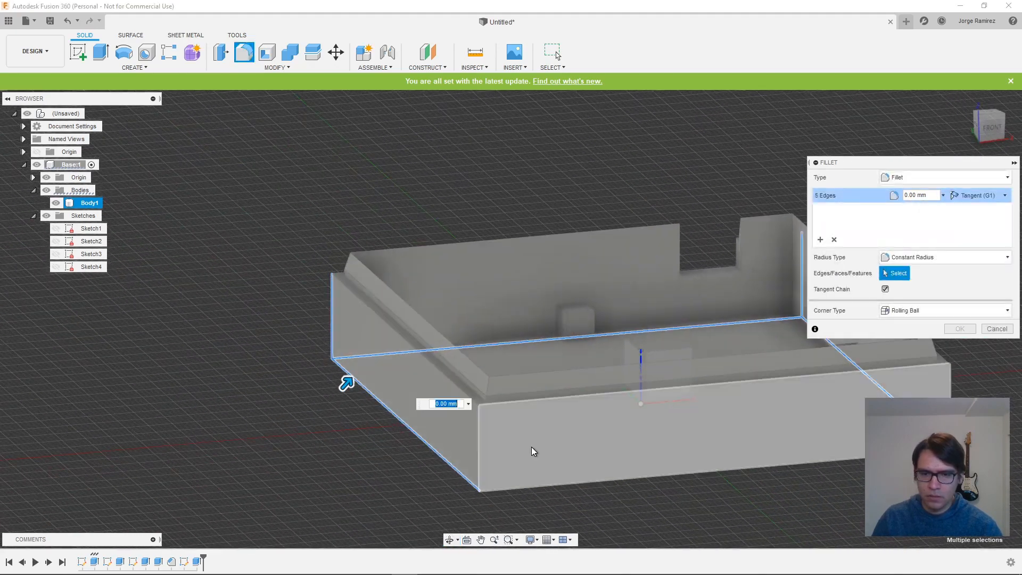
{"action": "left_click", "coordinate": [481, 450]}
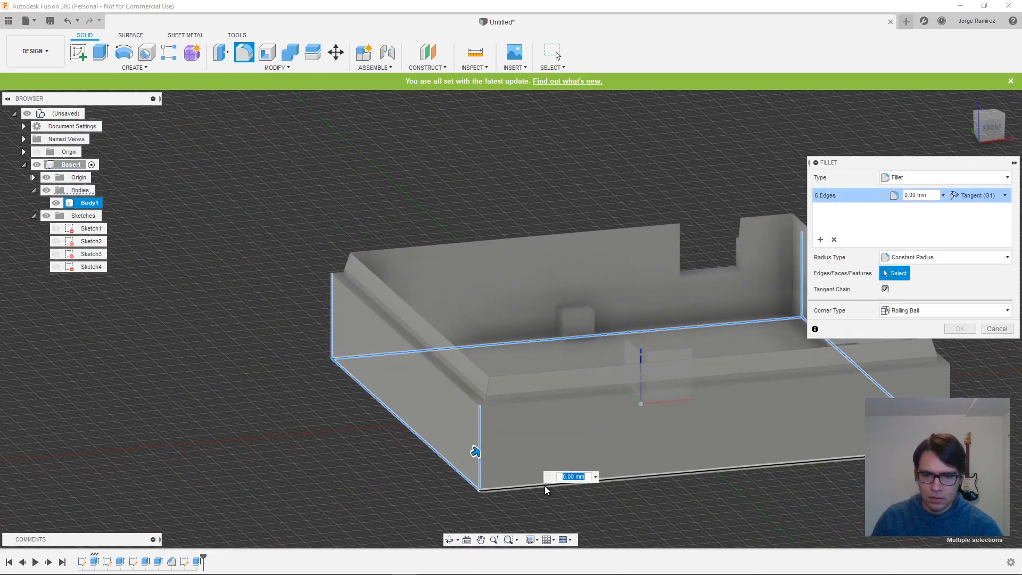
{"action": "left_click", "coordinate": [545, 485]}
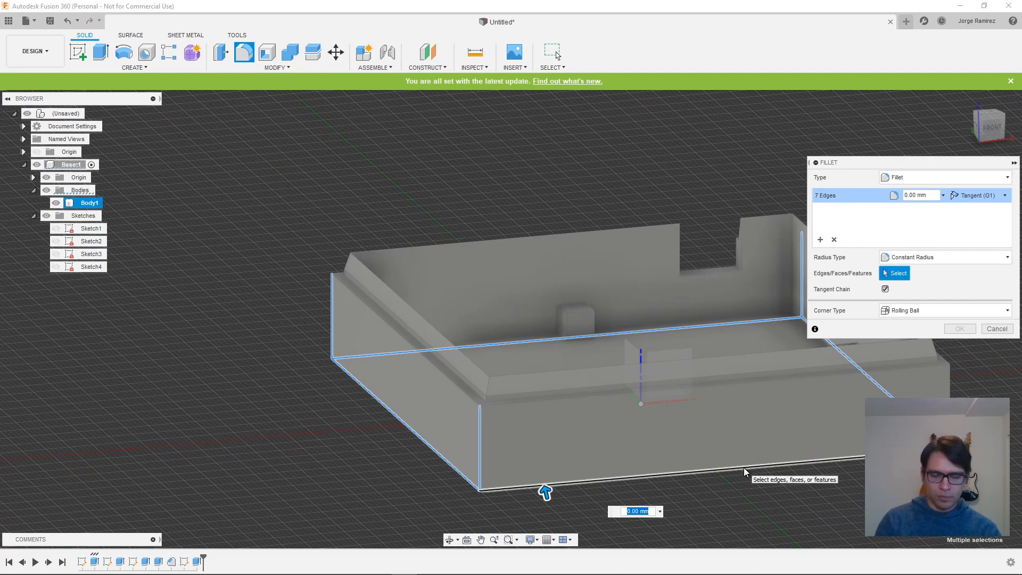
{"action": "type", "text": "2mm"}
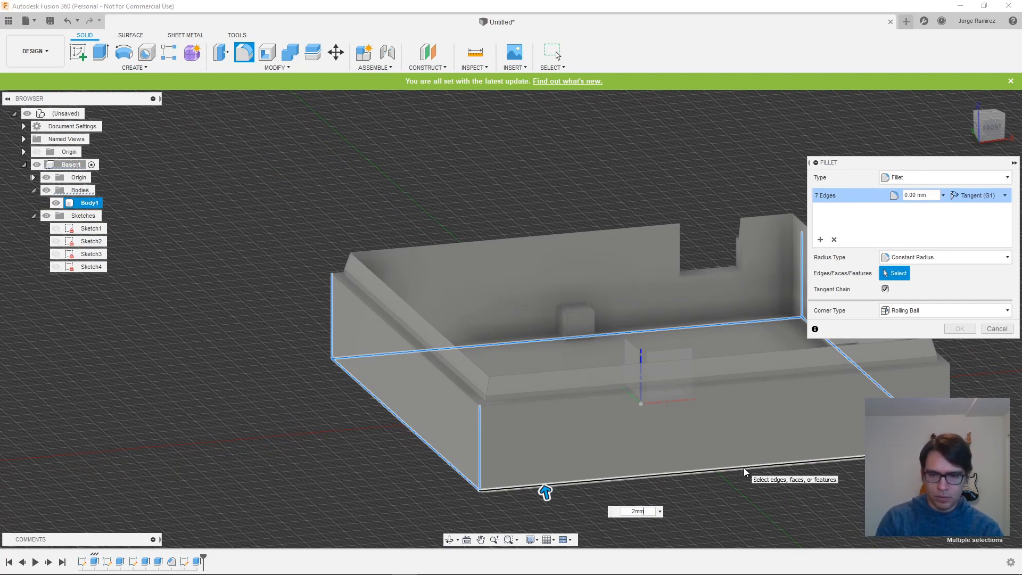
{"action": "key", "text": "Return"}
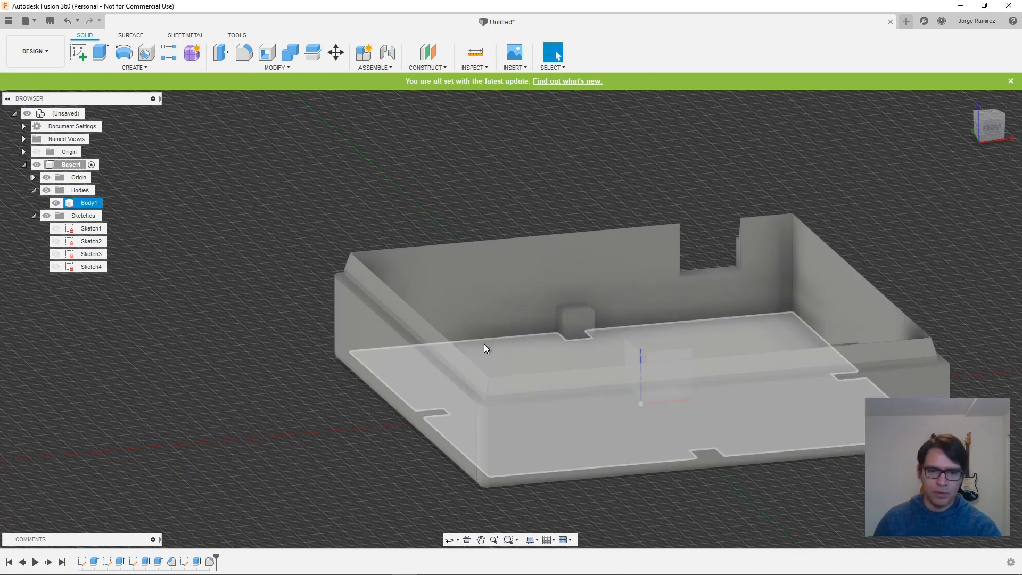
- Collapse the Base component's tree and save the design as DemoBox in Admin Project
{"action": "middle_click_drag", "start_coordinate": [487, 498], "coordinate": [965, 465], "text": "shift"}
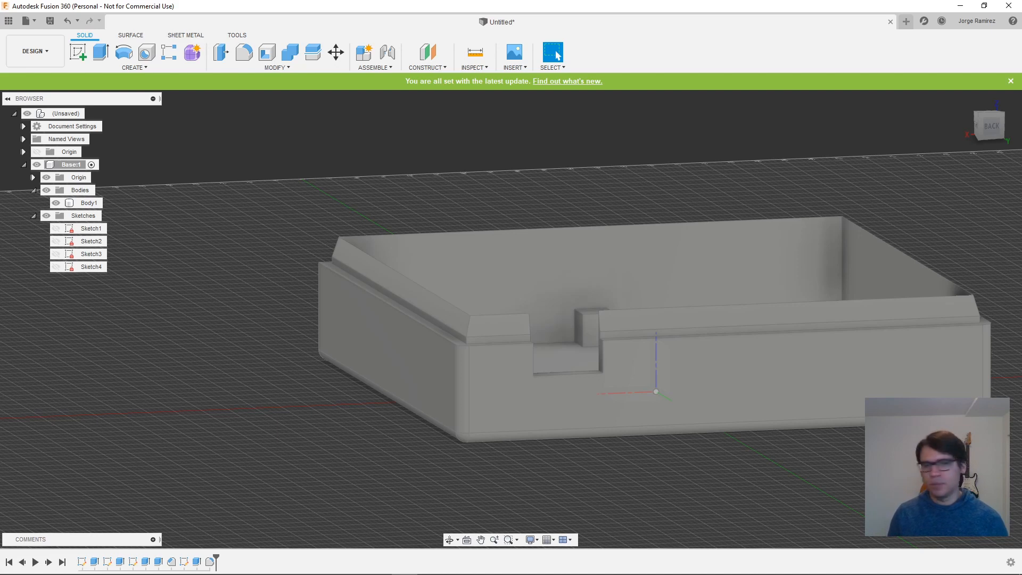
{"action": "left_click", "coordinate": [24, 165]}
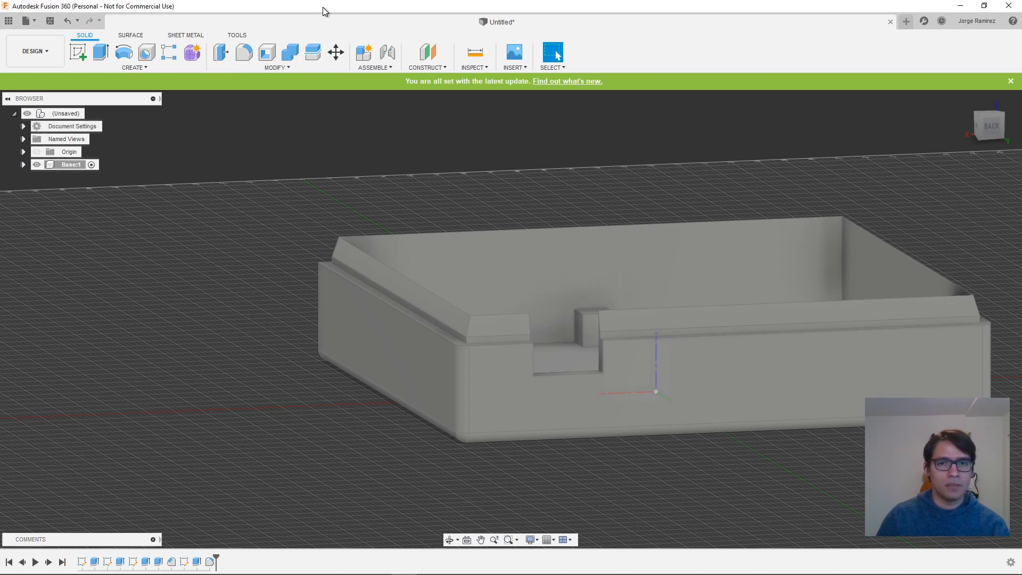
{"action": "key", "text": "ctrl+s"}
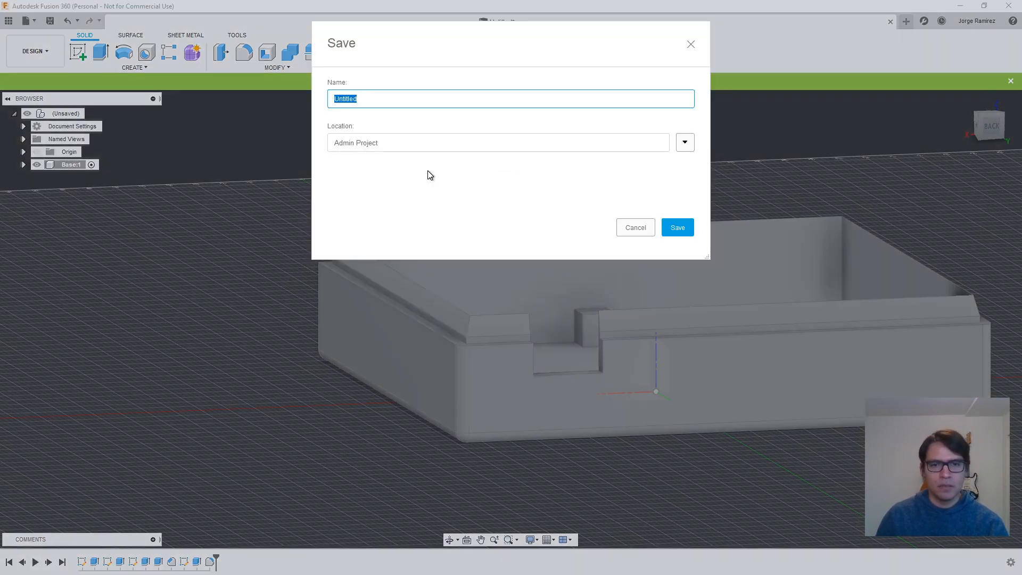
{"action": "type", "text": "Dem"}
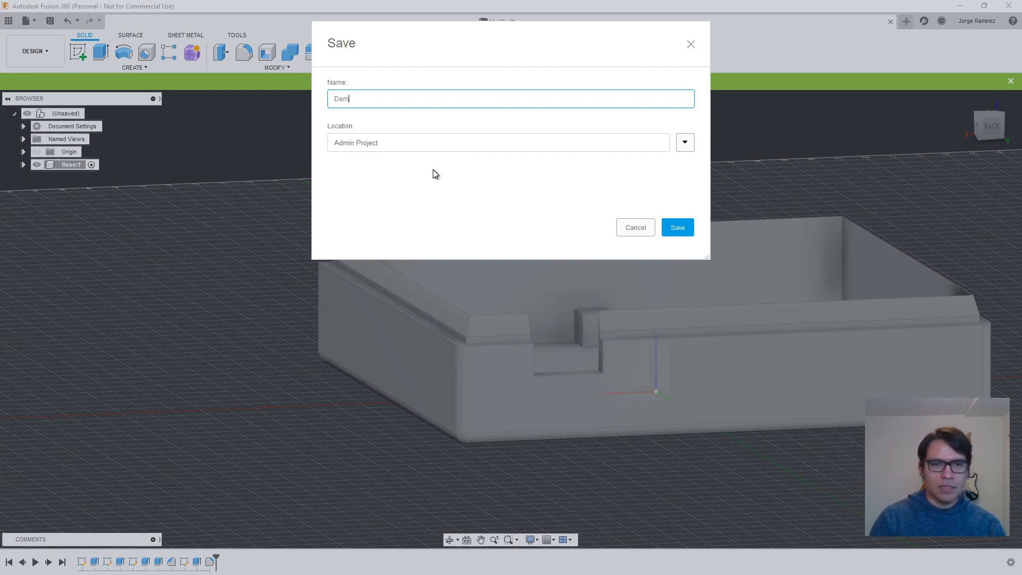
{"action": "type", "text": "oBox"}
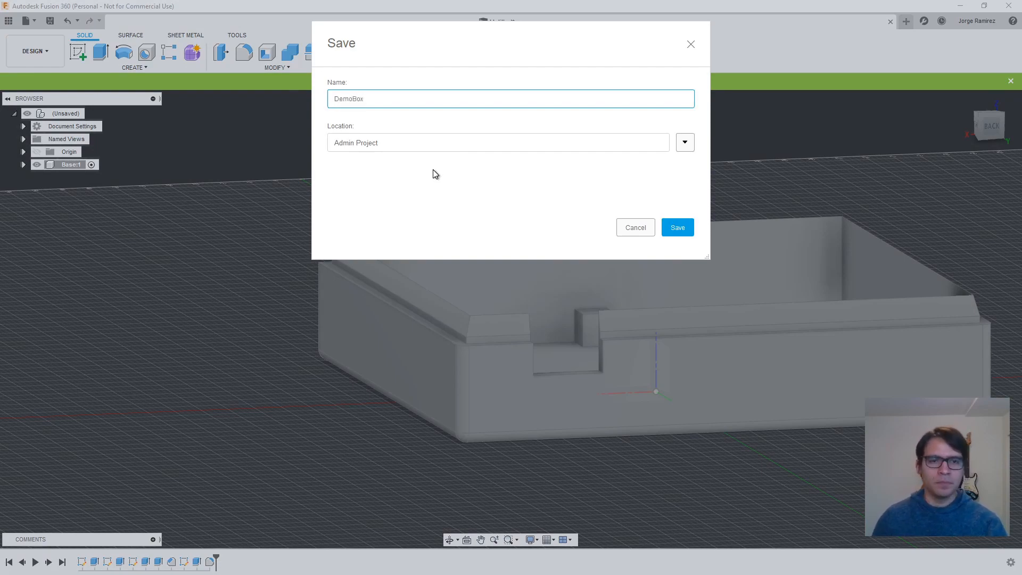
{"action": "left_click", "coordinate": [680, 227]}
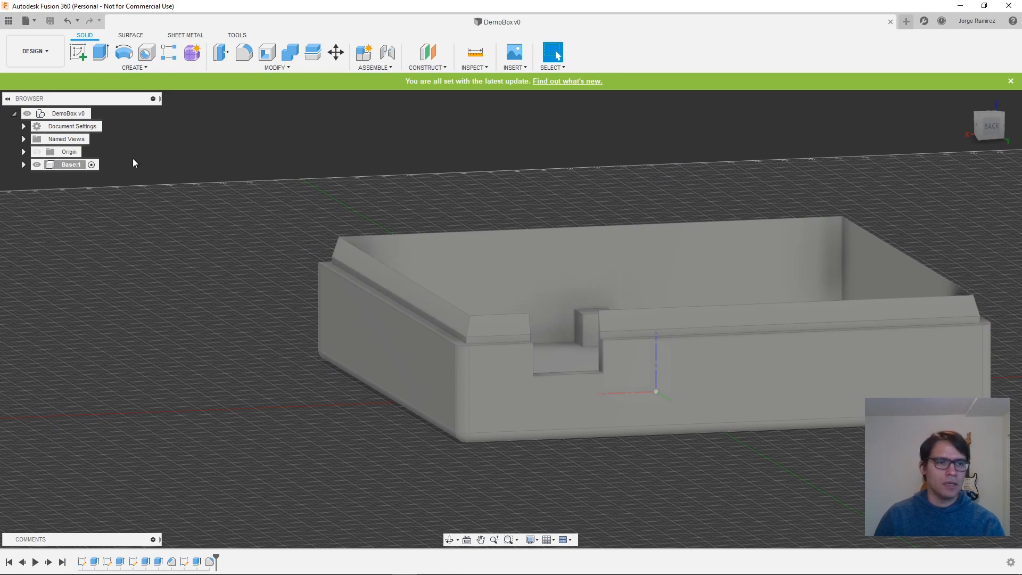
- Add a new component under the DemoBox root and rename it Lid
{"action": "right_click", "coordinate": [63, 115]}
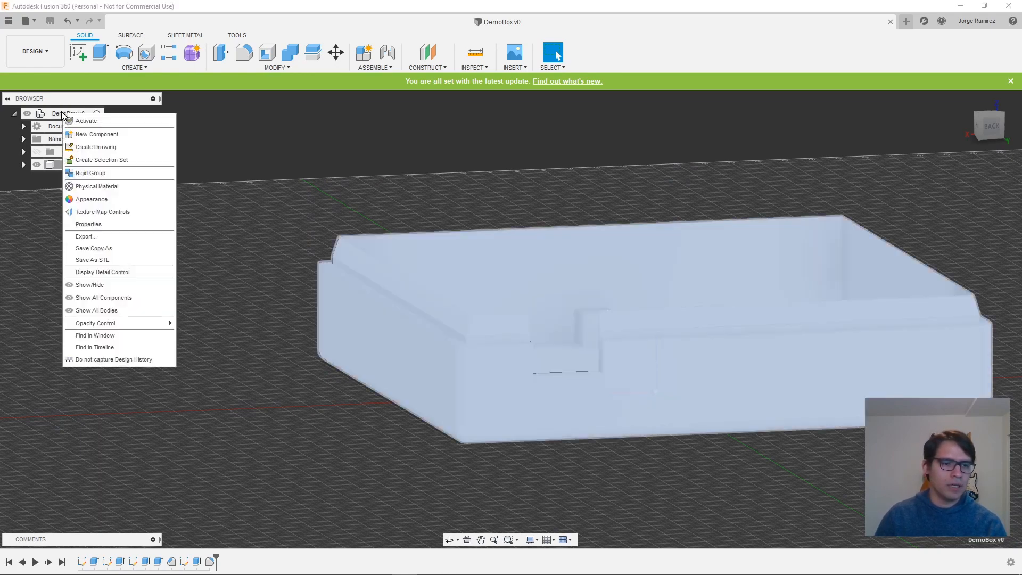
{"action": "left_click", "coordinate": [96, 134]}
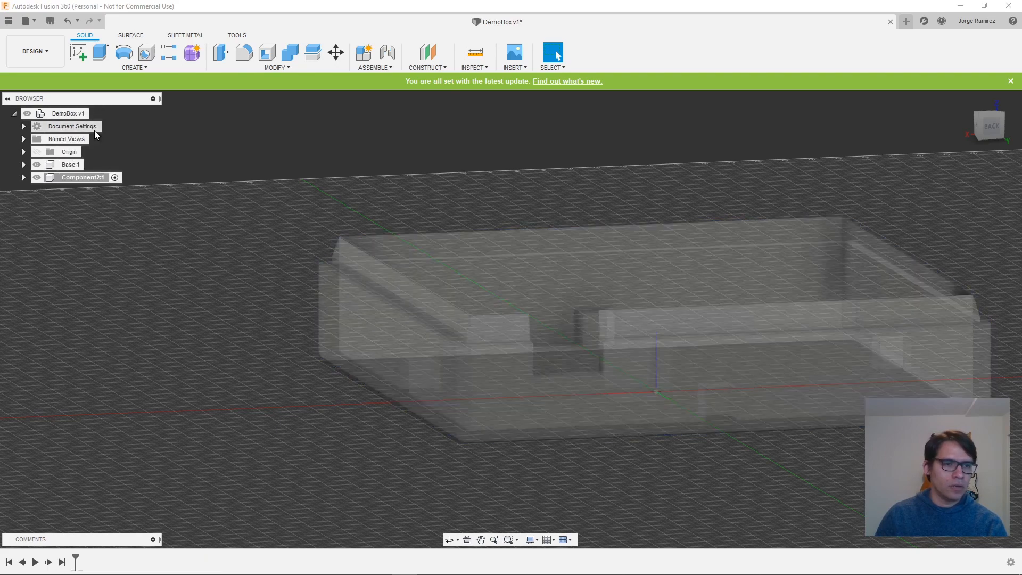
{"action": "left_click", "coordinate": [75, 177]}
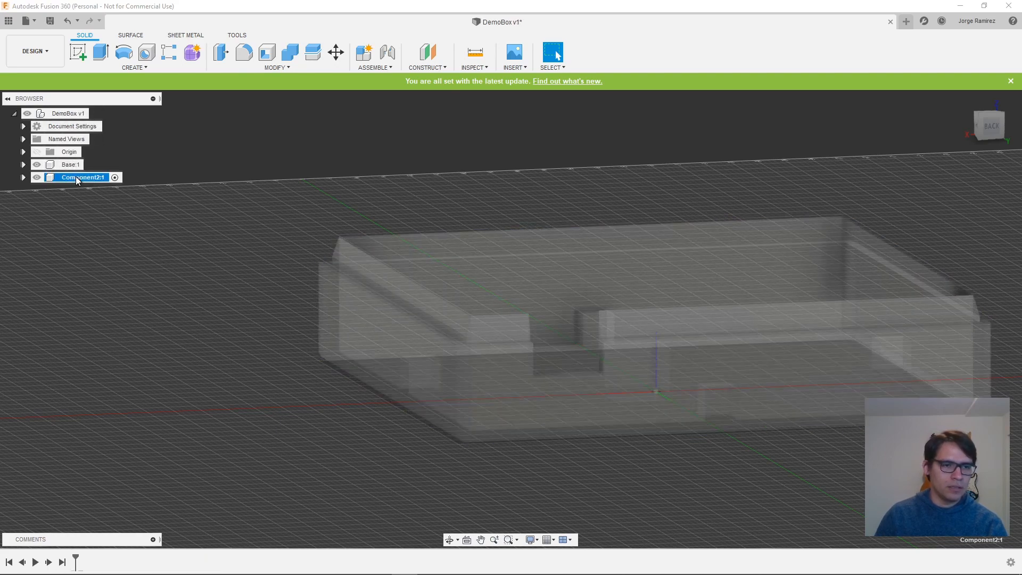
{"action": "double_click", "coordinate": [77, 177]}
{"action": "type", "text": "Lid"}
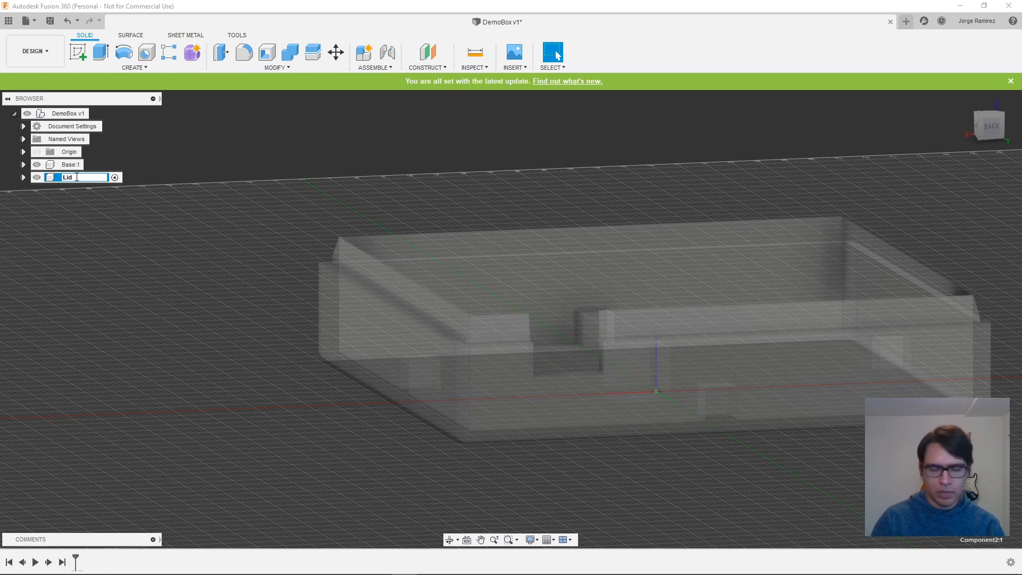
{"action": "key", "text": "Return"}
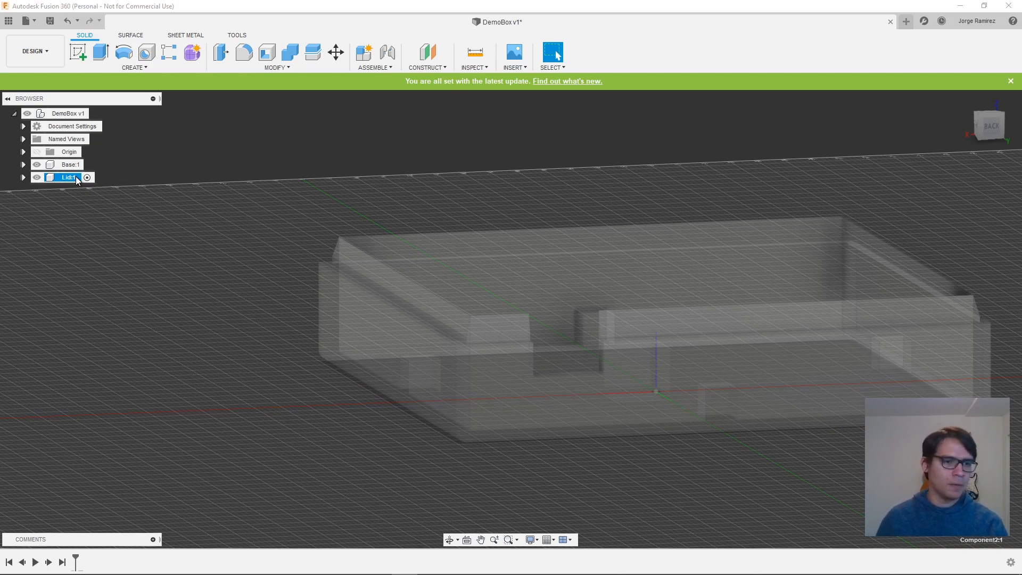
- Expand the Lid component's tree and hide the Base component
{"action": "left_click", "coordinate": [24, 178]}
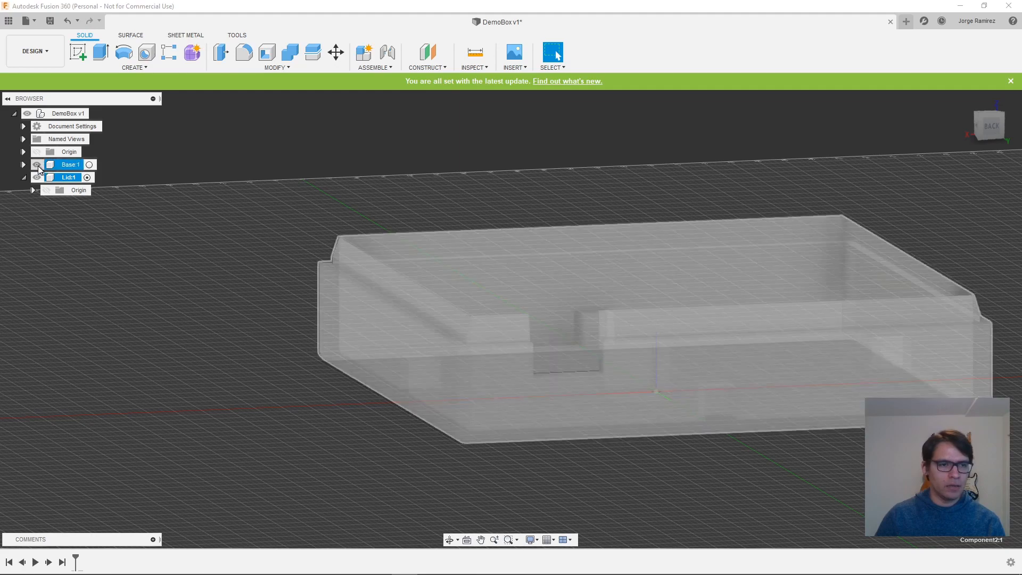
{"action": "left_click", "coordinate": [37, 166]}
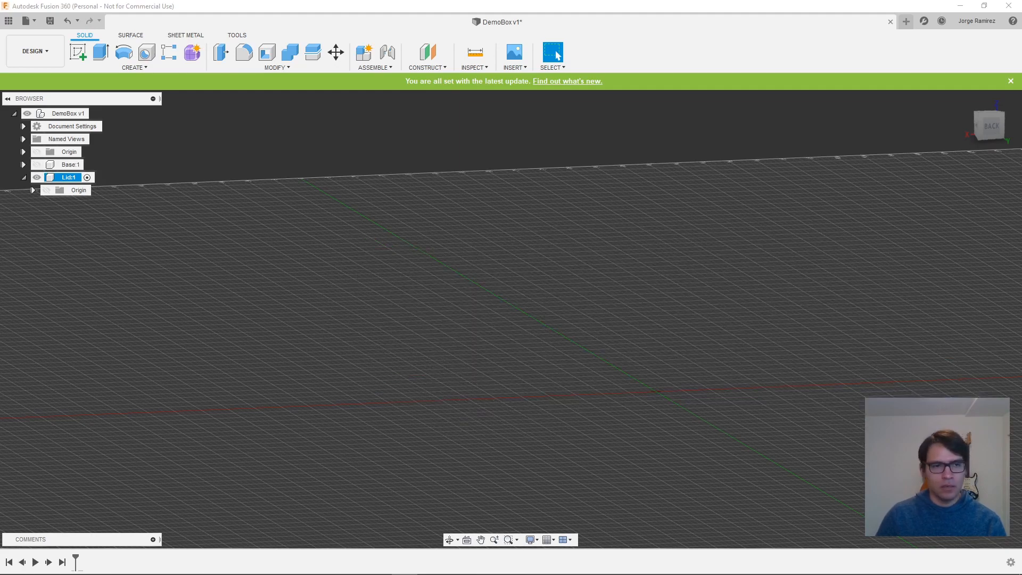
{"action": "mouse_move", "coordinate": [899, 468]}
{"action": "middle_mouse_down", "text": "shift"}
{"action": "mouse_move", "coordinate": [851, 445]}
{"action": "mouse_move", "coordinate": [910, 484]}
{"action": "middle_mouse_up", "text": "shift"}
{"action": "middle_click_drag", "start_coordinate": [852, 432], "coordinate": [684, 399]}
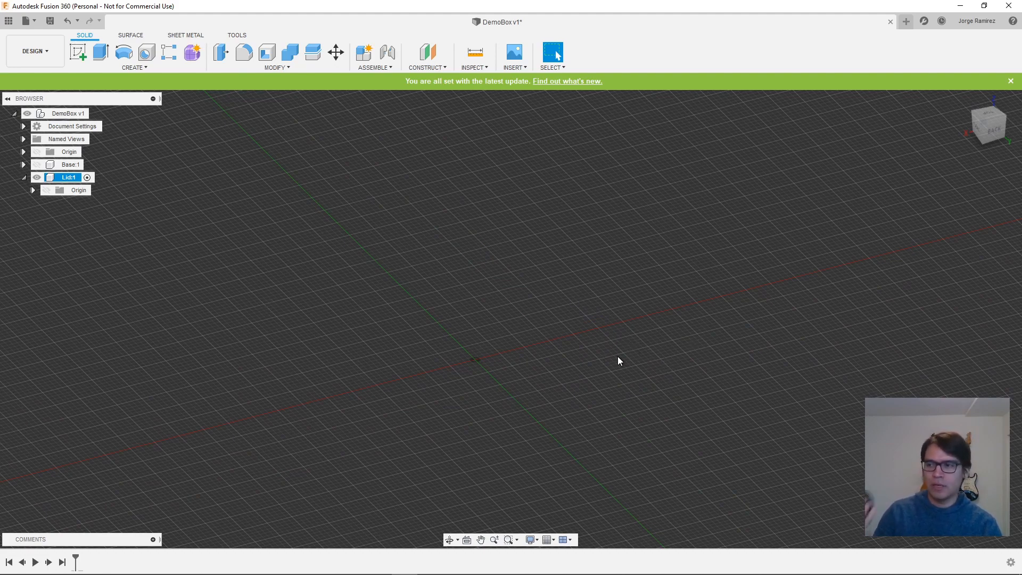
{"action": "scroll", "coordinate": [619, 361], "scroll_direction": "up", "scroll_amount": 1}
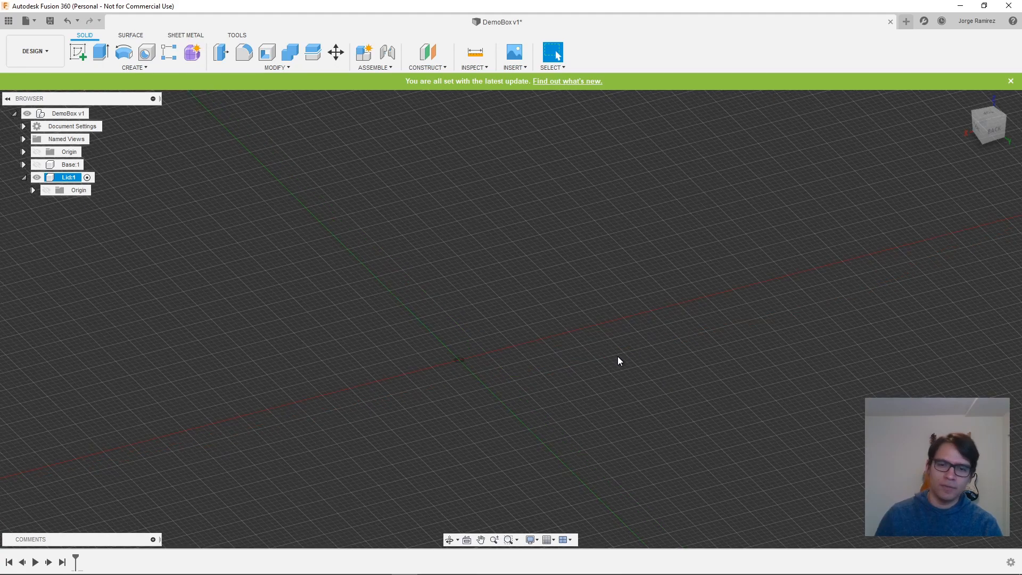
{"action": "middle_click_drag", "start_coordinate": [620, 361], "coordinate": [553, 348]}
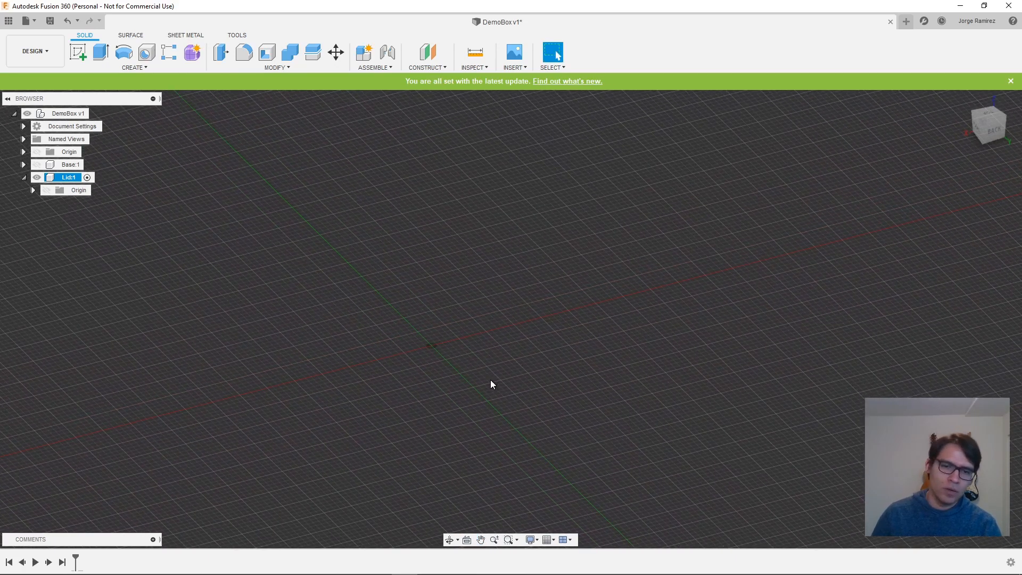
{"action": "scroll", "coordinate": [490, 379], "scroll_direction": "down", "scroll_amount": 1}
{"action": "scroll", "coordinate": [478, 373], "scroll_direction": "up", "scroll_amount": 4}
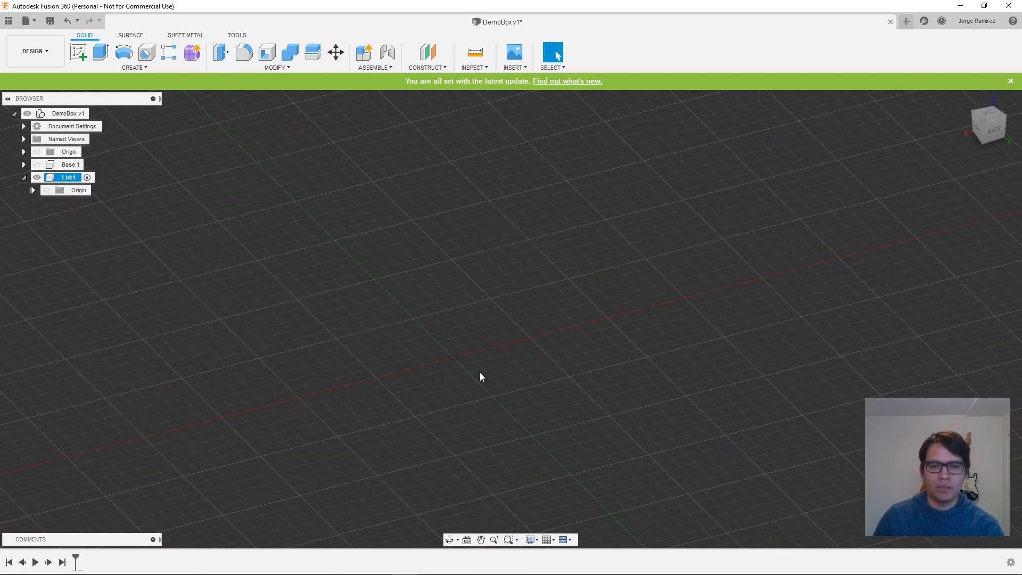
{"action": "scroll", "coordinate": [481, 372], "scroll_direction": "down", "scroll_amount": 3}
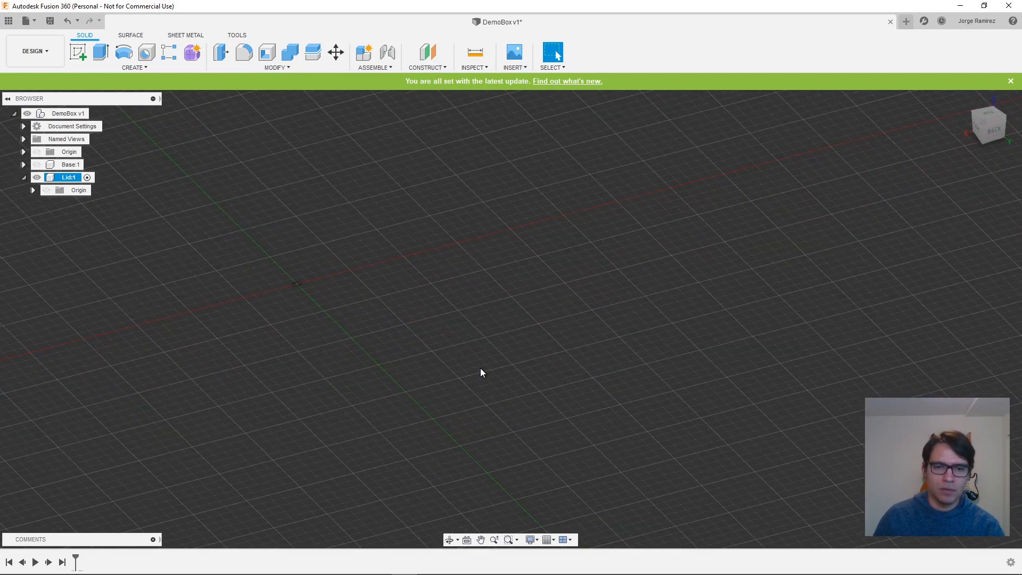
{"action": "middle_click_drag", "start_coordinate": [497, 355], "coordinate": [542, 362]}
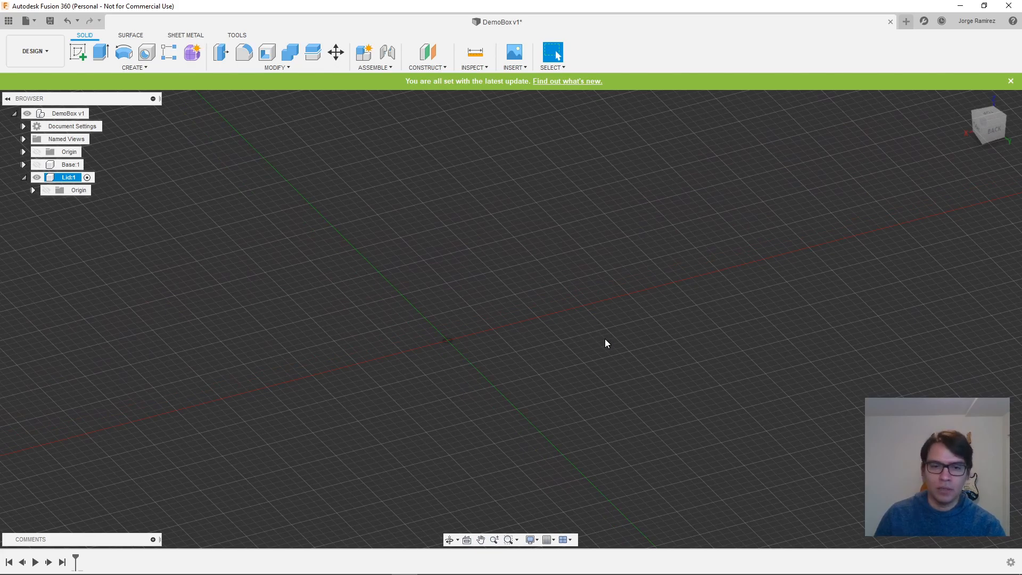
{"action": "mouse_move", "coordinate": [606, 341]}
{"action": "middle_mouse_down", "text": "shift"}
{"action": "mouse_move", "coordinate": [453, 319]}
{"action": "mouse_move", "coordinate": [601, 327]}
{"action": "mouse_move", "coordinate": [626, 347]}
{"action": "mouse_move", "coordinate": [540, 322]}
{"action": "mouse_move", "coordinate": [614, 338]}
{"action": "middle_mouse_up", "text": "shift"}
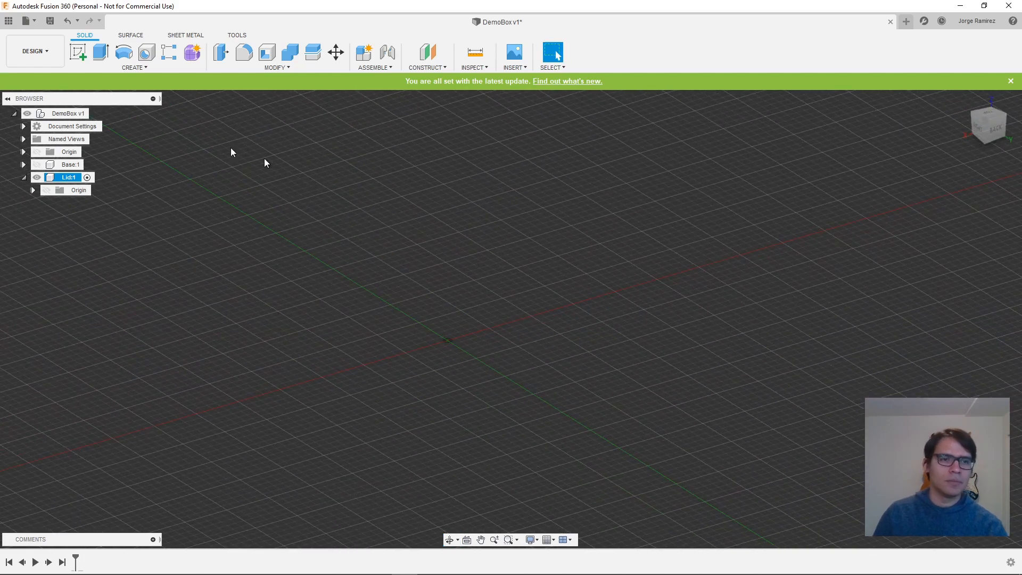
- Start a sketch in Lid on the horizontal origin plane and draw a 100 by 100 mm center rectangle on the origin
{"action": "left_click", "coordinate": [79, 54]}
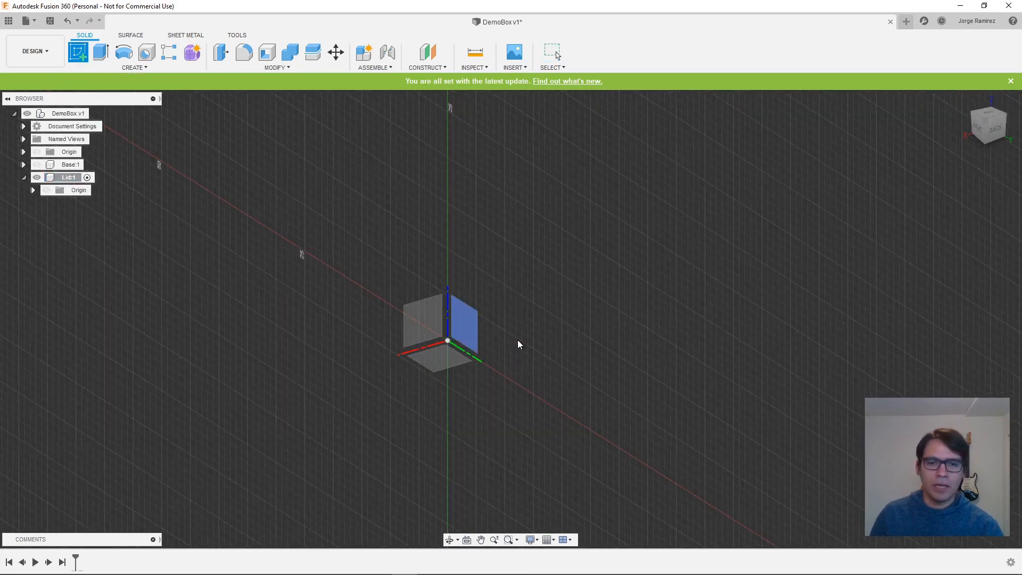
{"action": "left_click", "coordinate": [449, 360]}
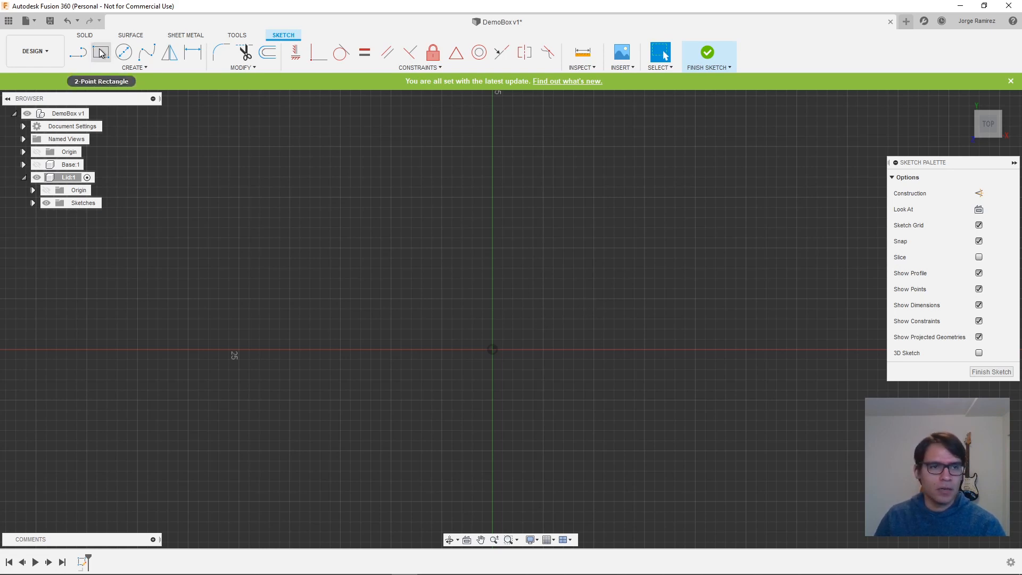
{"action": "key", "text": "s"}
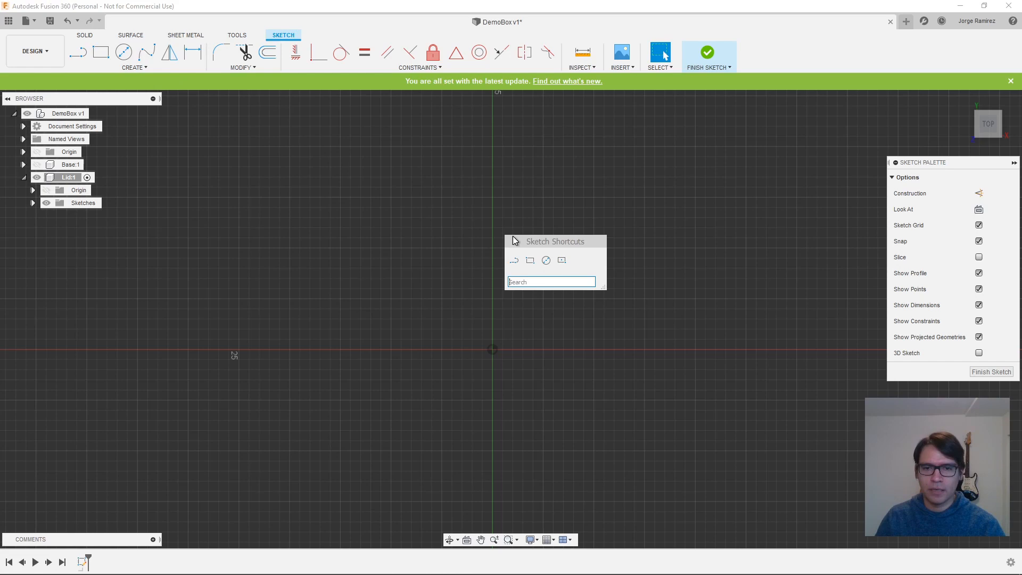
{"action": "left_click", "coordinate": [553, 261]}
{"action": "left_click", "coordinate": [493, 349]}
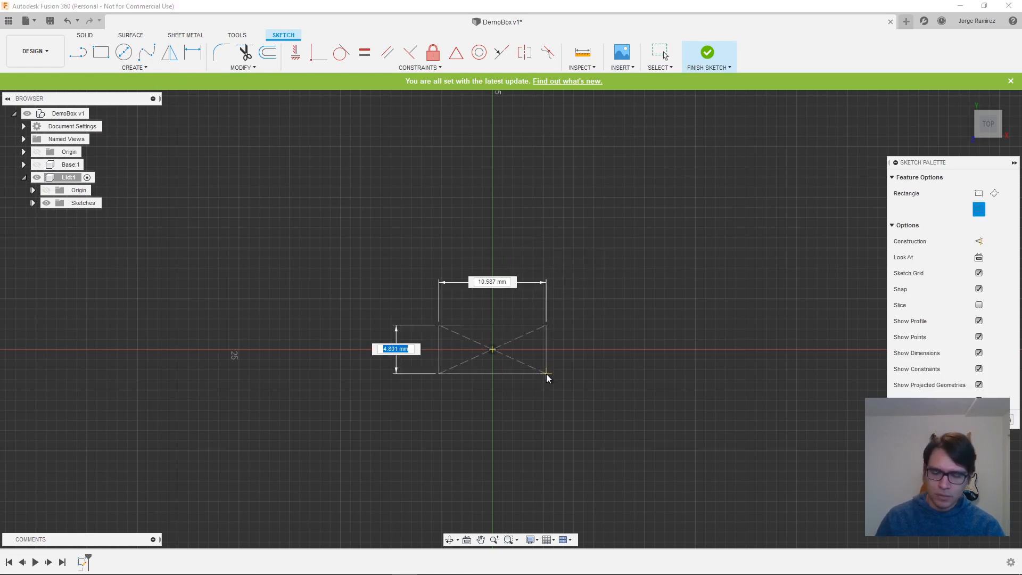
{"action": "type", "text": "100"}
{"action": "key", "text": "Tab"}
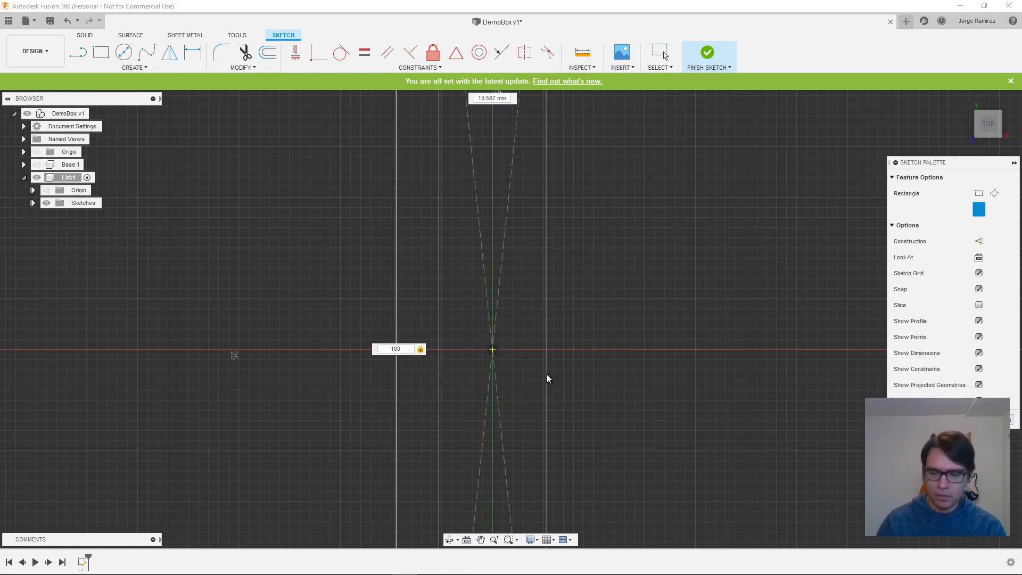
{"action": "type", "text": "100"}
{"action": "key", "text": "Tab"}
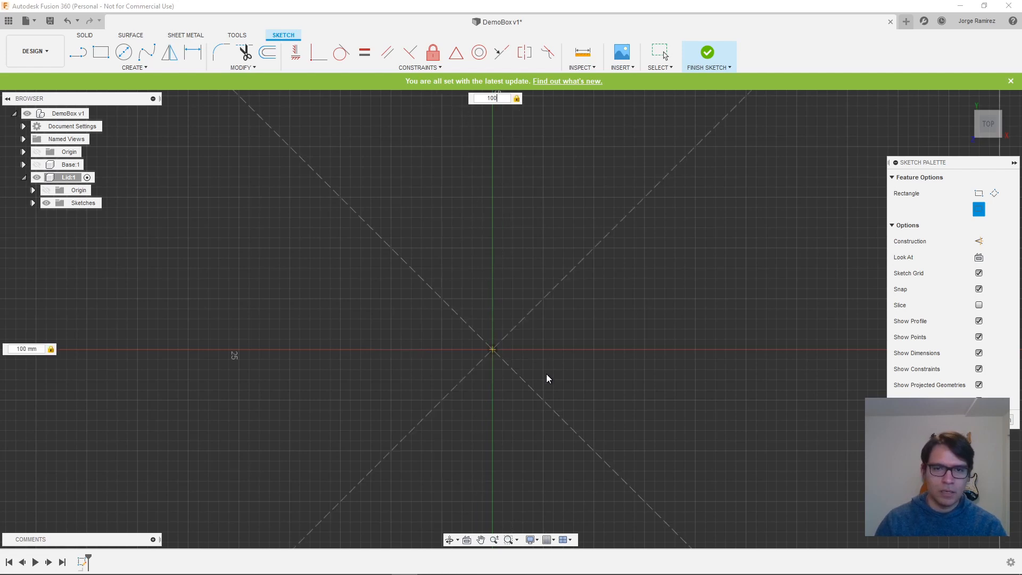
{"action": "key", "text": "Return"}
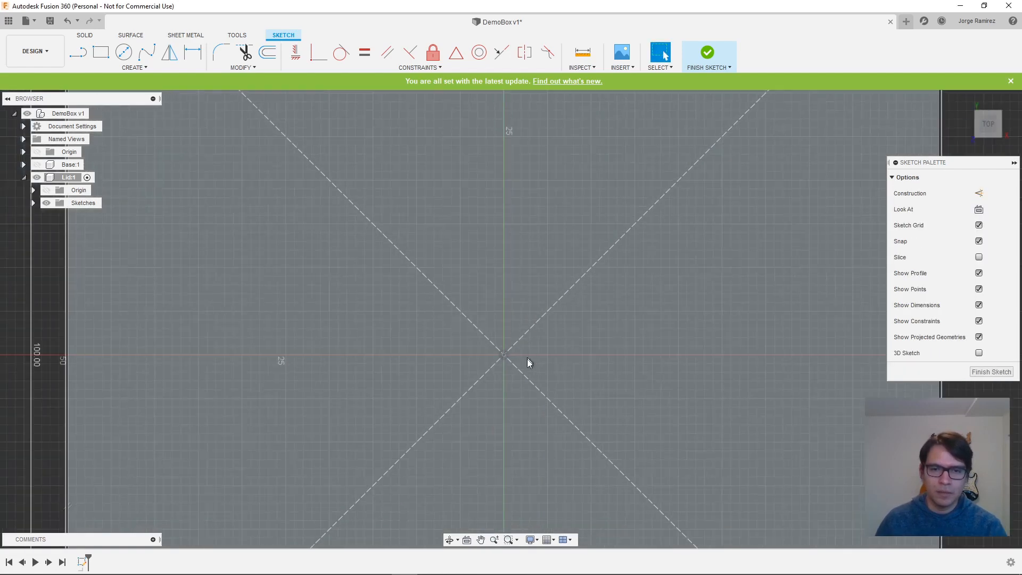
{"action": "scroll", "coordinate": [527, 359], "scroll_direction": "down", "scroll_amount": 3}
{"action": "mouse_move", "coordinate": [791, 399]}
{"action": "middle_mouse_down"}
{"action": "mouse_move", "coordinate": [776, 370]}
{"action": "mouse_move", "coordinate": [751, 354]}
{"action": "middle_mouse_up"}
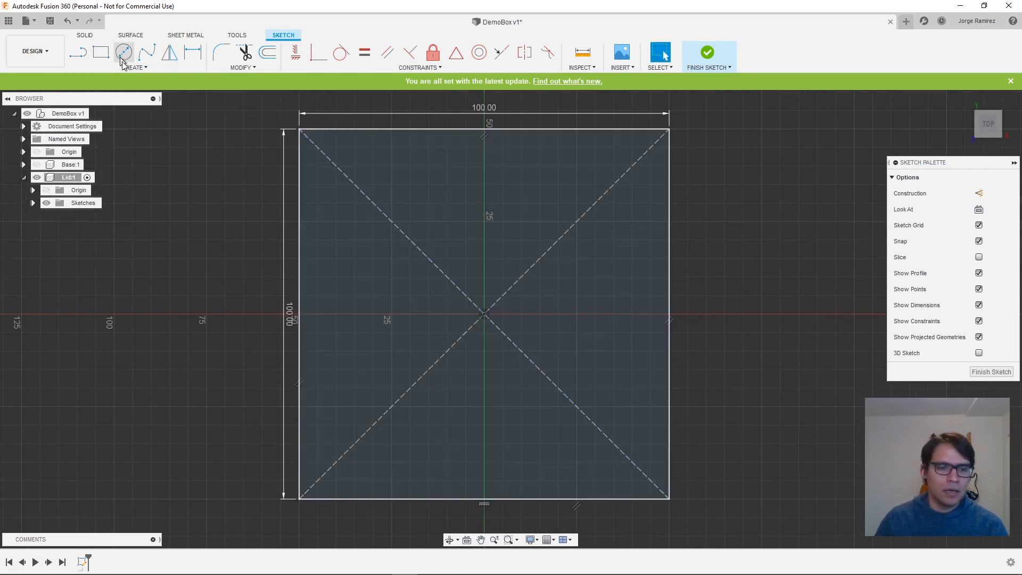
- Draw a 96 by 96 mm center rectangle on the origin inside the 100 mm square and finish the sketch
{"action": "key", "text": "s"}
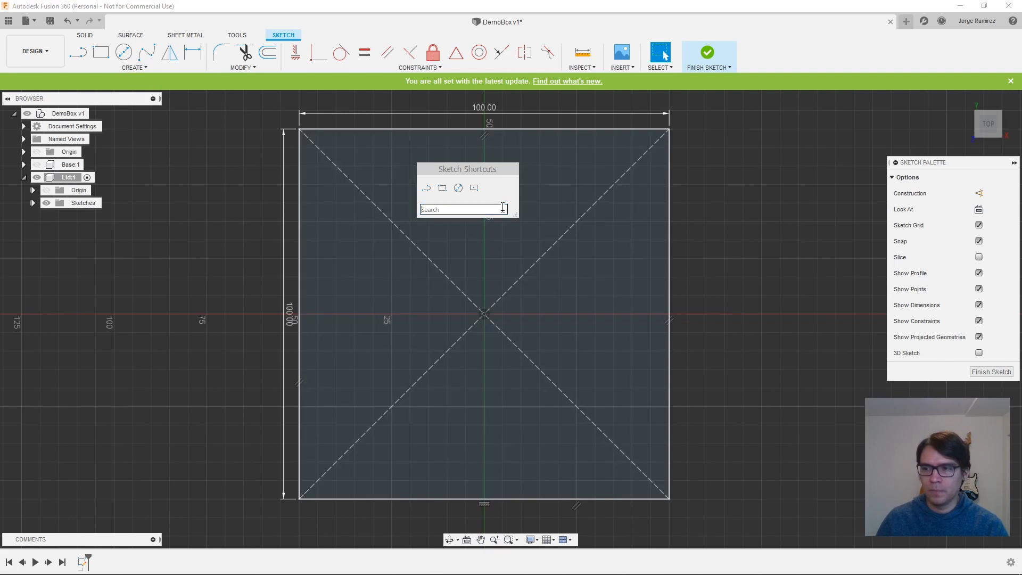
{"action": "left_click", "coordinate": [473, 189]}
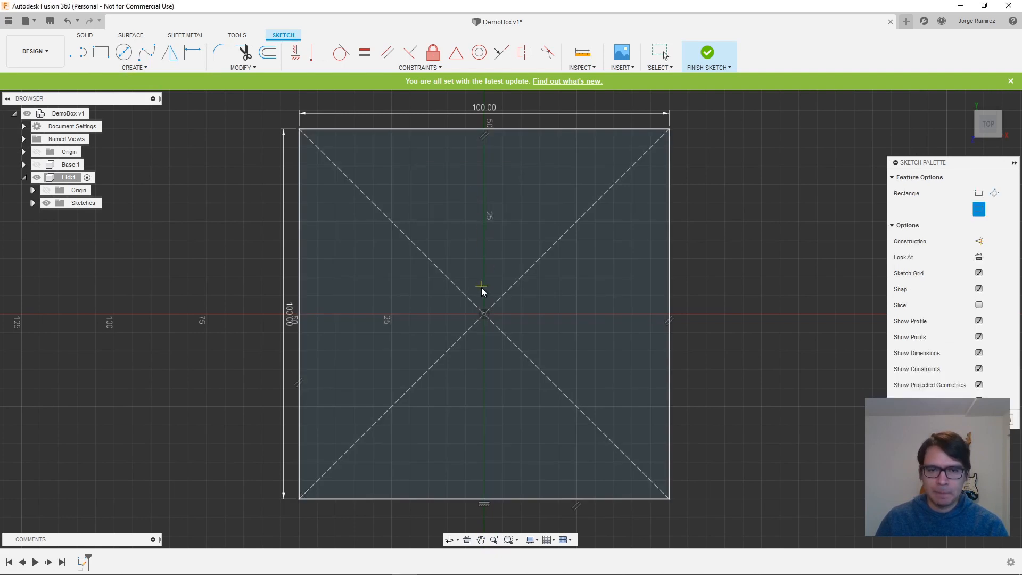
{"action": "left_click", "coordinate": [485, 315]}
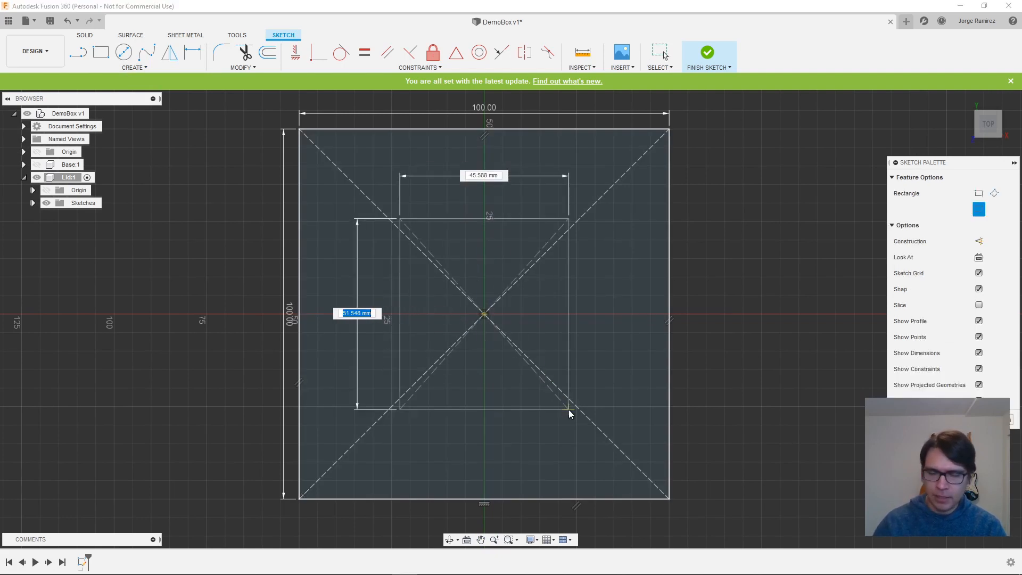
{"action": "type", "text": "96"}
{"action": "key", "text": "Tab"}
{"action": "type", "text": "96"}
{"action": "key", "text": "Return"}
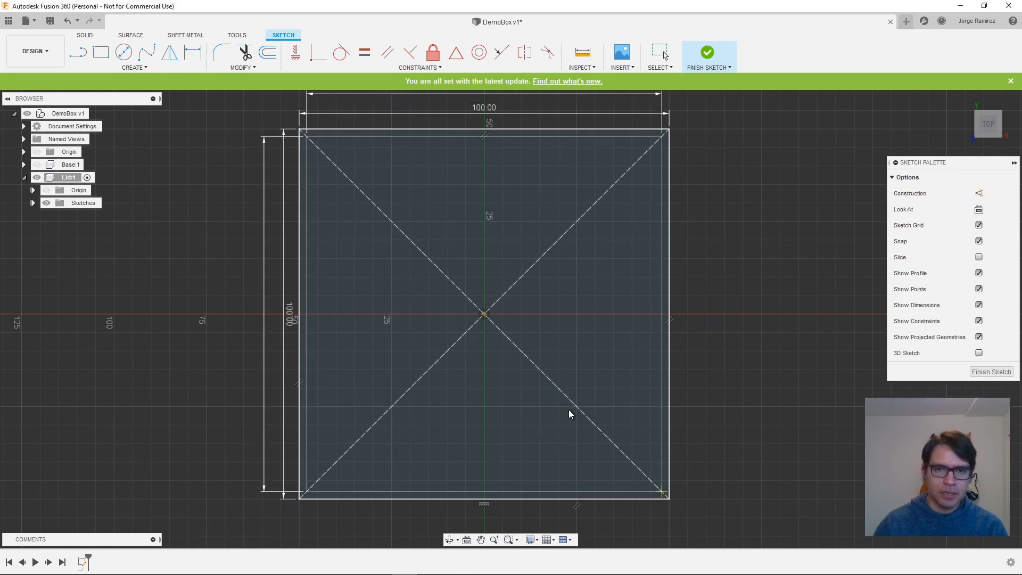
{"action": "key", "text": "Escape"}
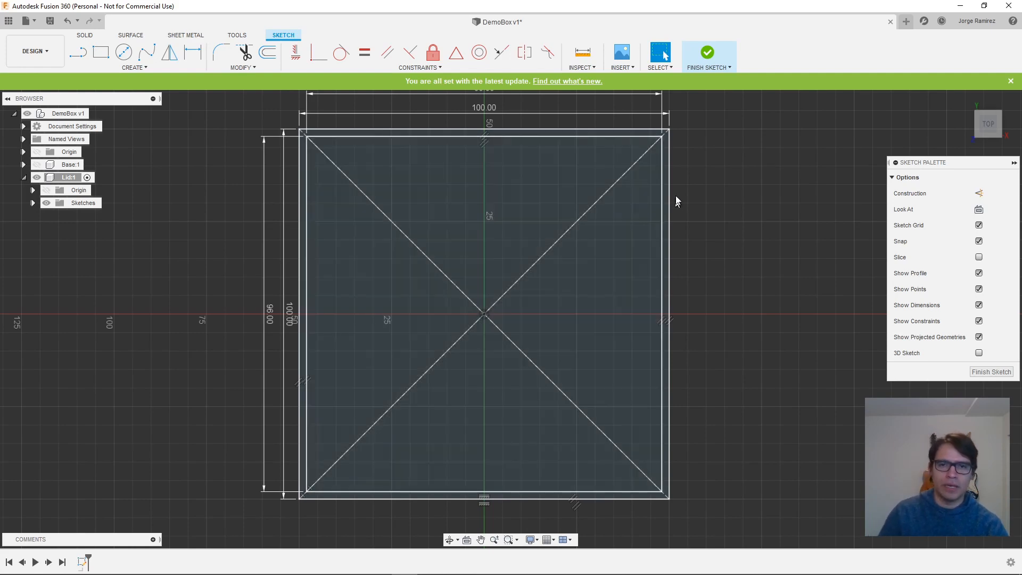
{"action": "left_click", "coordinate": [709, 56]}
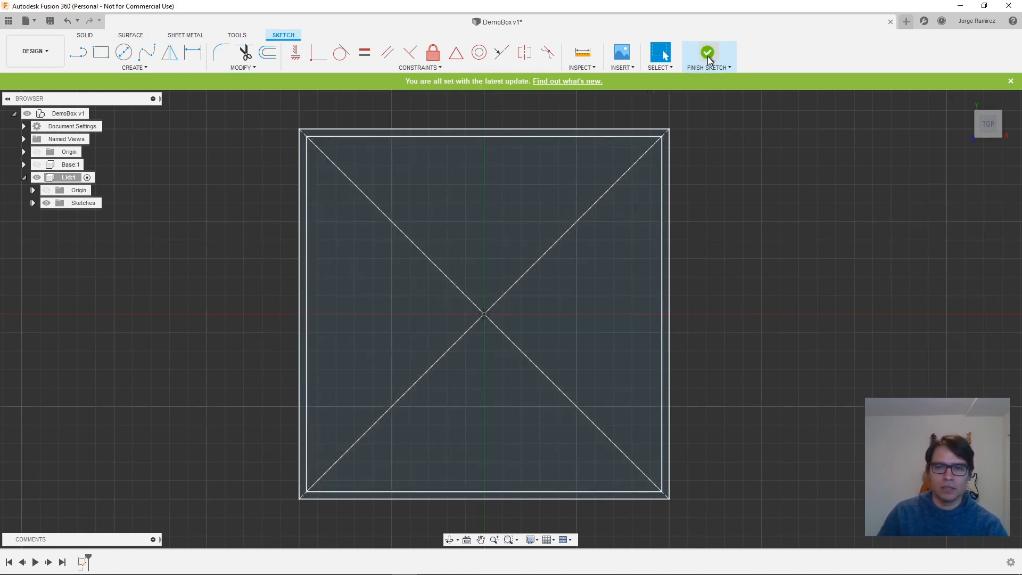
- Extrude the inner square and the surrounding border profile together 15 mm as a new body
{"action": "middle_click_drag", "start_coordinate": [775, 430], "coordinate": [813, 366], "text": "shift"}
{"action": "left_click", "coordinate": [558, 55]}
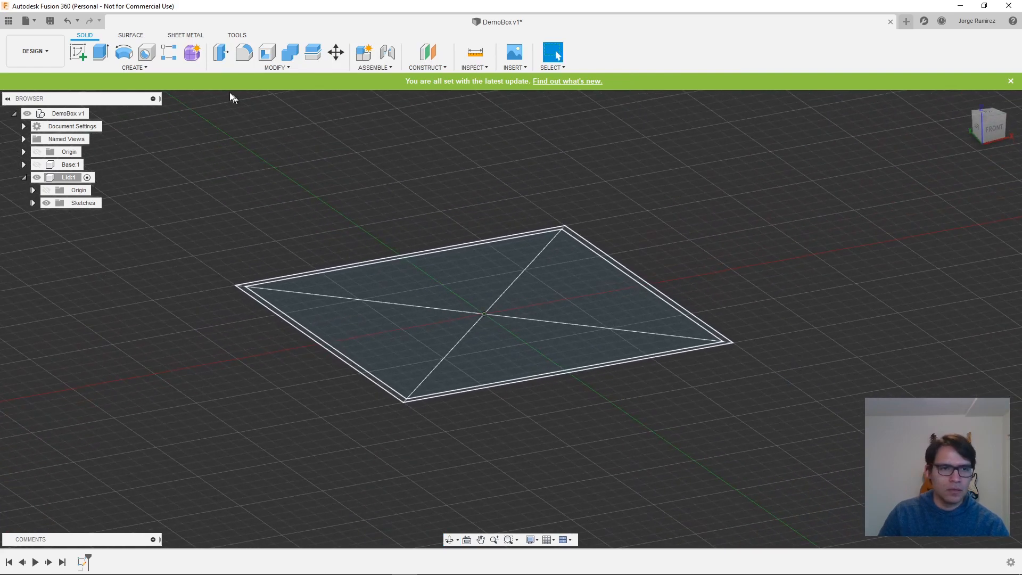
{"action": "left_click", "coordinate": [101, 53]}
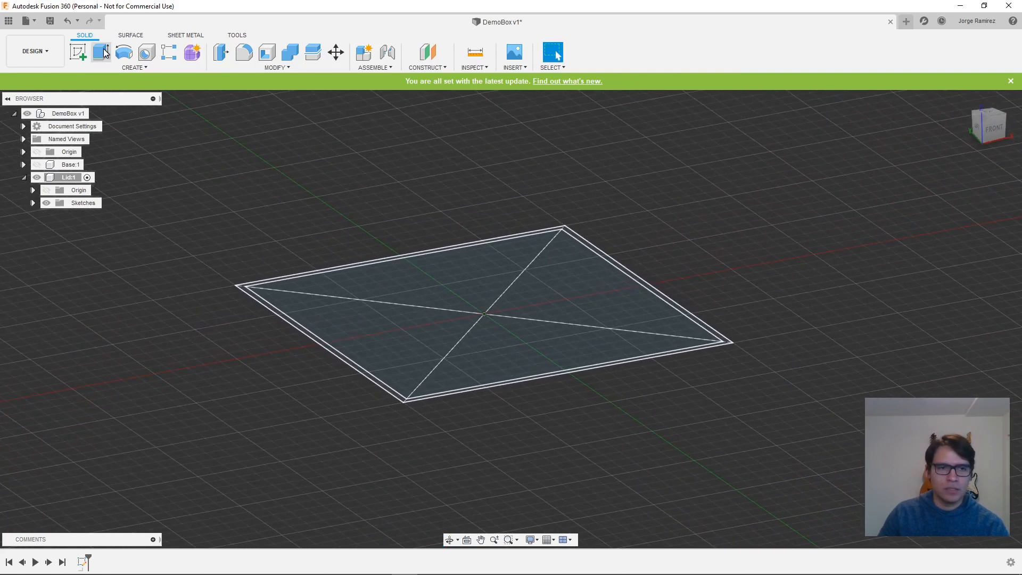
{"action": "left_click", "coordinate": [554, 304]}
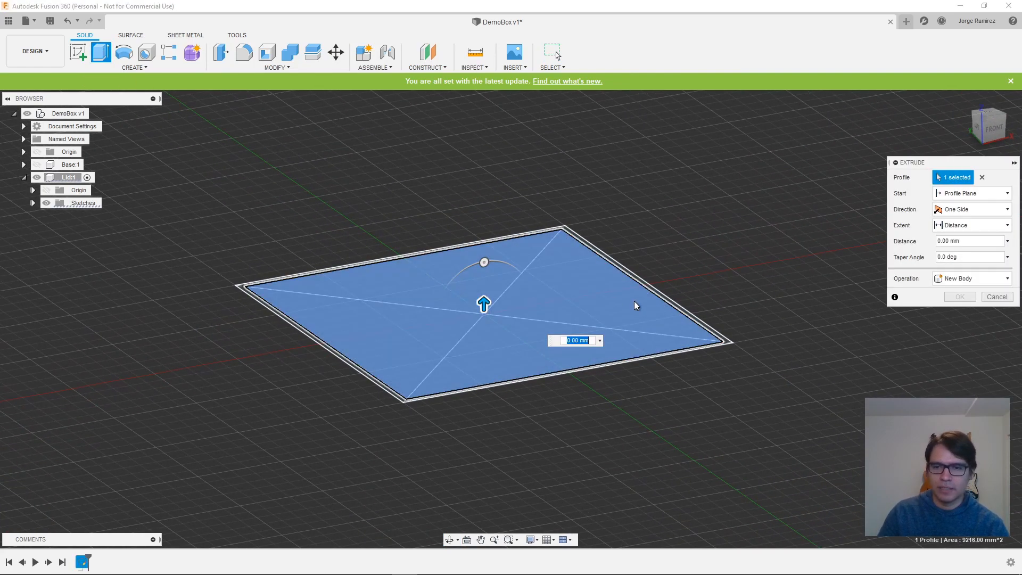
{"action": "left_click", "coordinate": [667, 301]}
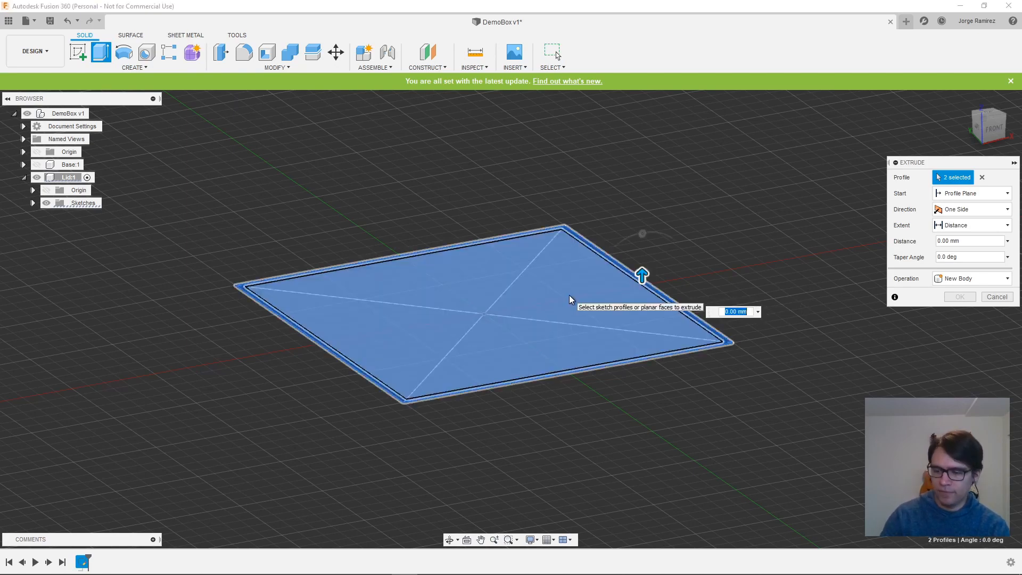
{"action": "type", "text": "15mm"}
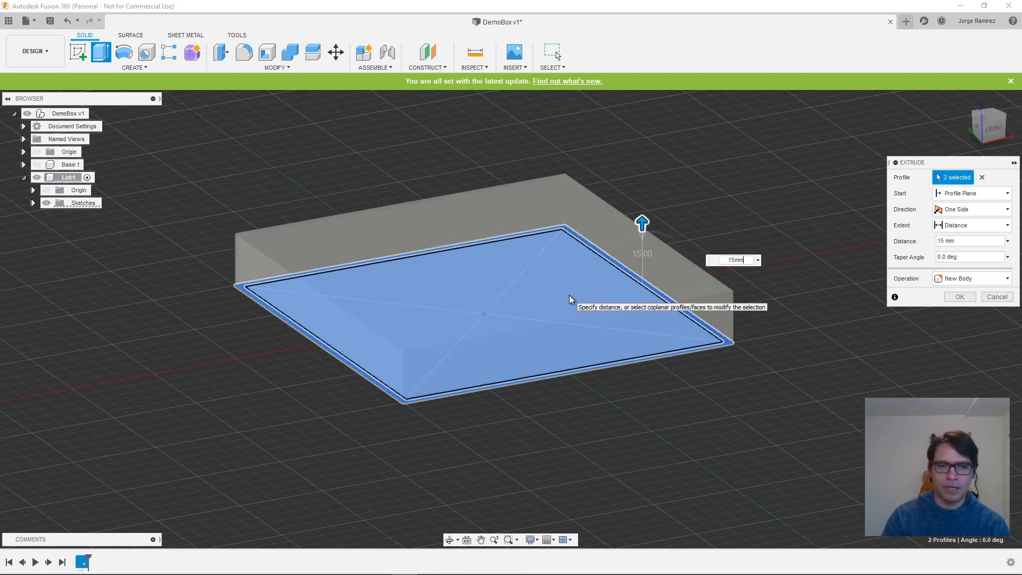
{"action": "key", "text": "Return"}
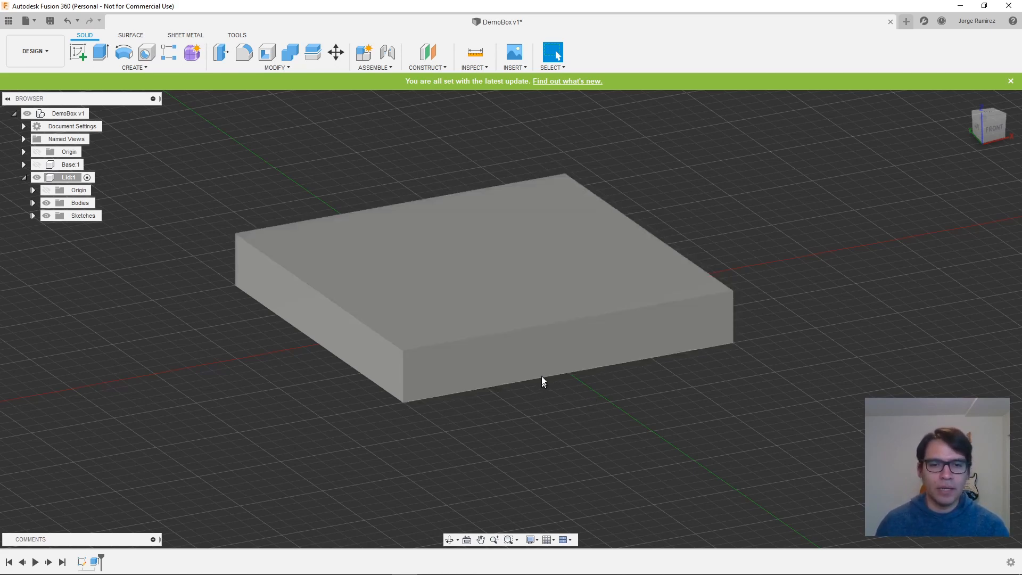
- Expand the Lid's sketches and make Sketch1 visible again
{"action": "middle_click_drag", "start_coordinate": [439, 392], "coordinate": [522, 381], "text": "shift"}
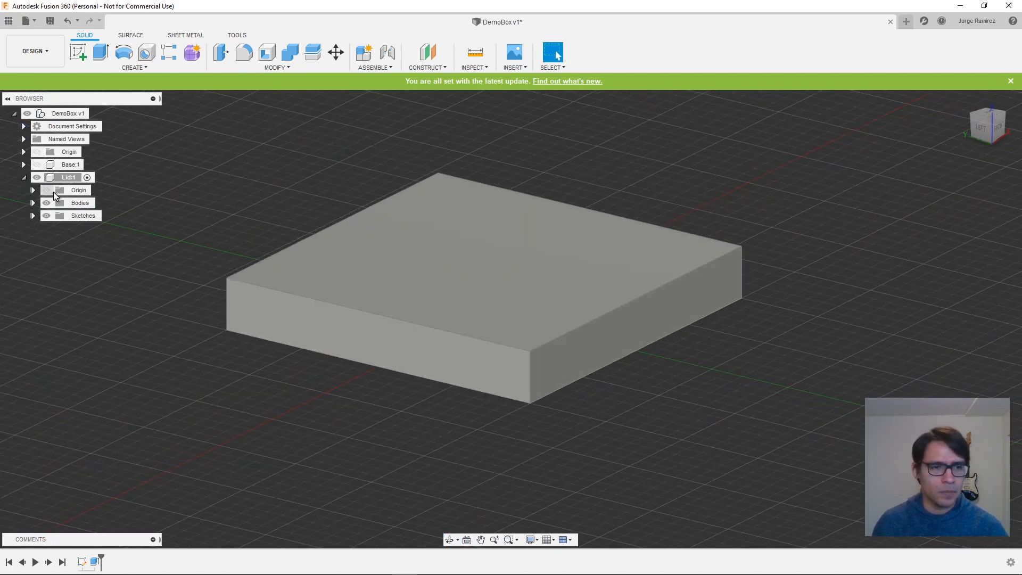
{"action": "left_click", "coordinate": [33, 216]}
{"action": "left_click", "coordinate": [54, 229]}
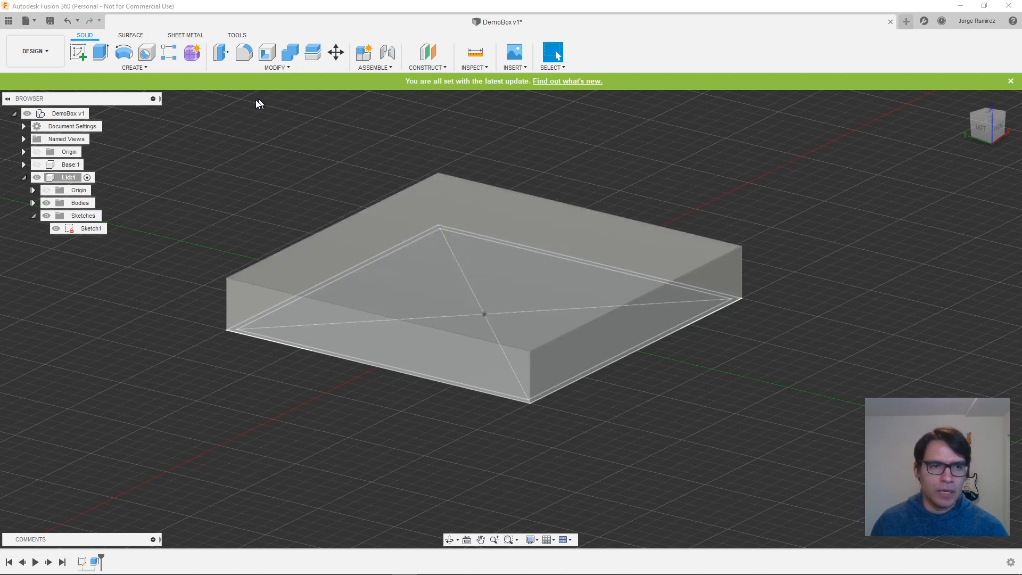
- Extrude the inner 96 mm square profile of Sketch1 13 mm up into the Lid body as a cut
{"action": "left_click", "coordinate": [100, 54]}
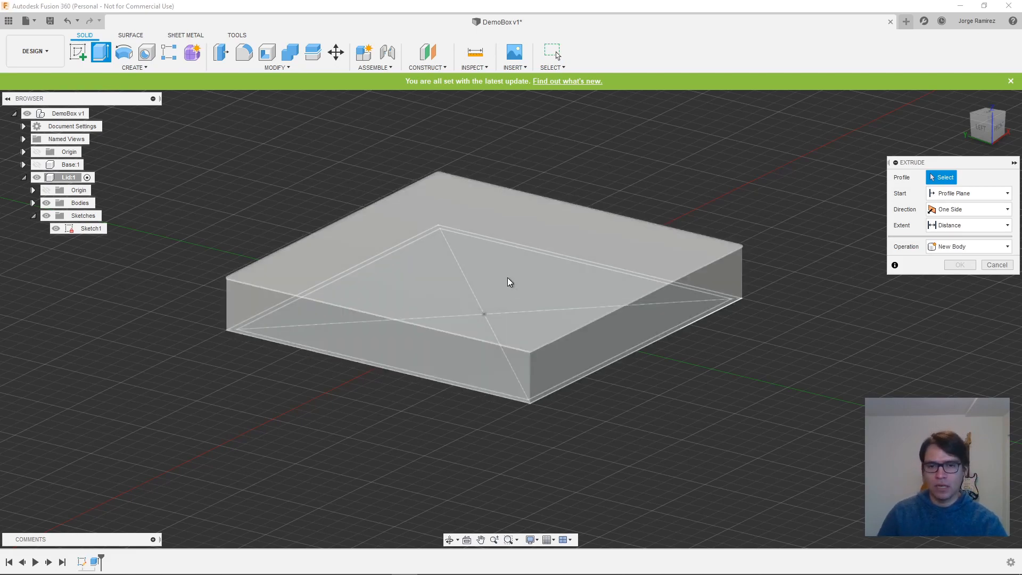
{"action": "middle_click_drag", "start_coordinate": [598, 438], "coordinate": [599, 400], "text": "shift"}
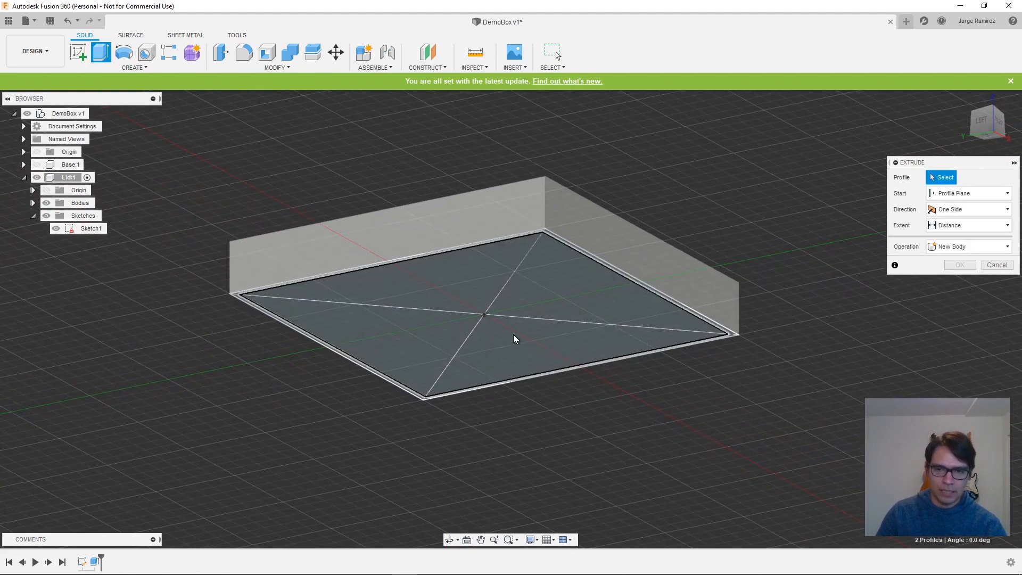
{"action": "left_click", "coordinate": [516, 339]}
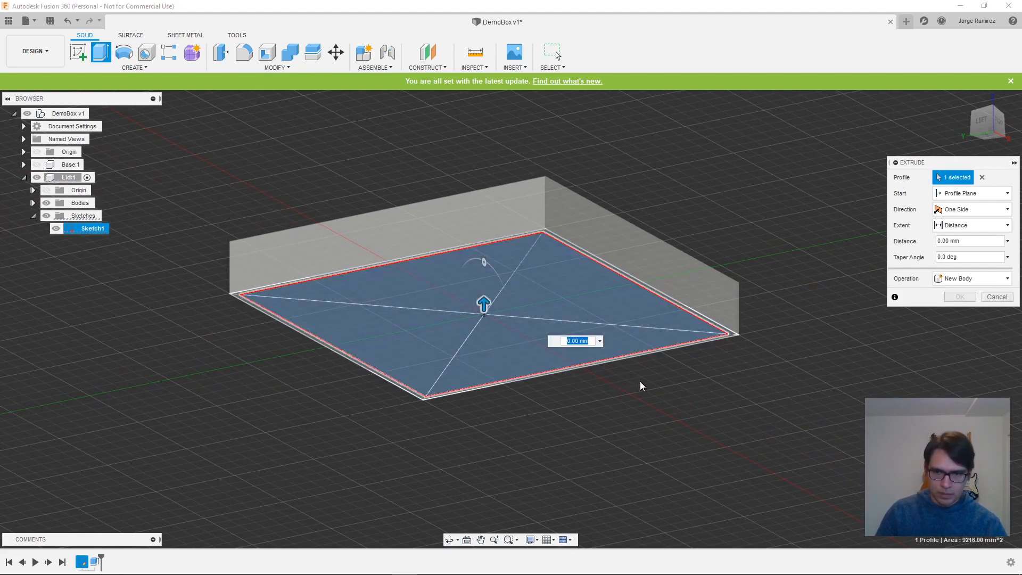
{"action": "middle_click_drag", "start_coordinate": [641, 386], "coordinate": [635, 424], "text": "shift"}
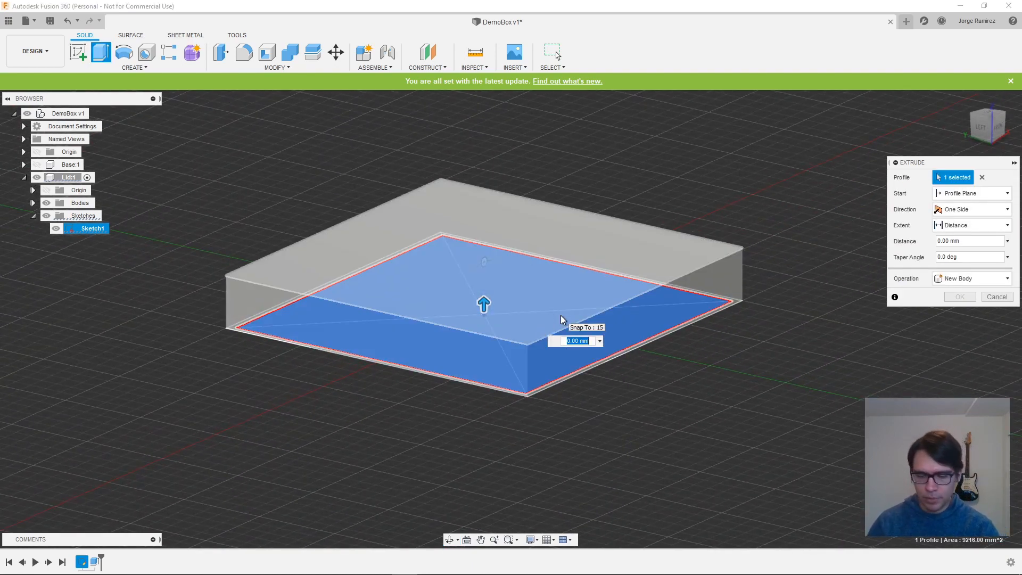
{"action": "type", "text": "13,"}
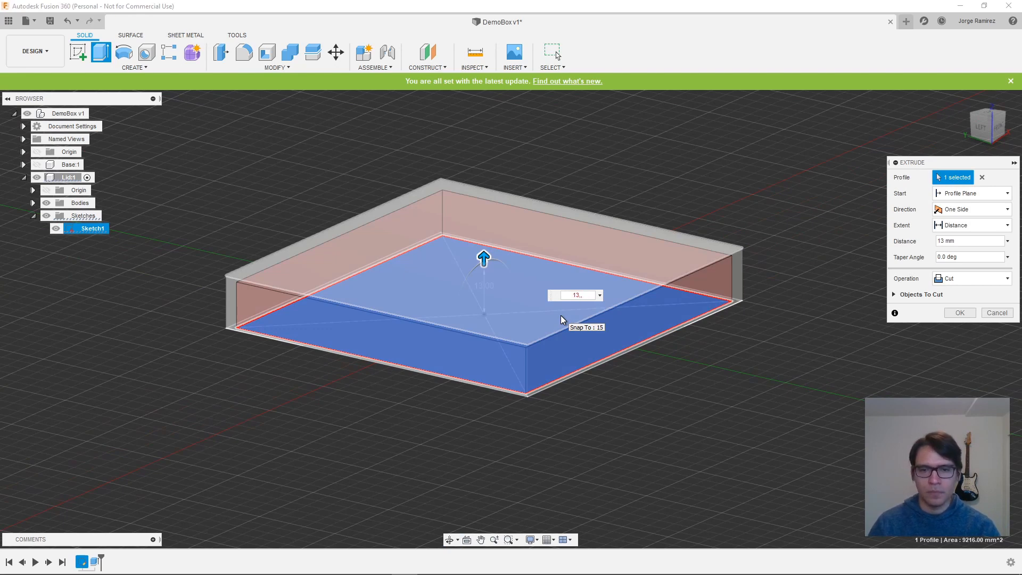
{"action": "key", "text": "BackSpace"}
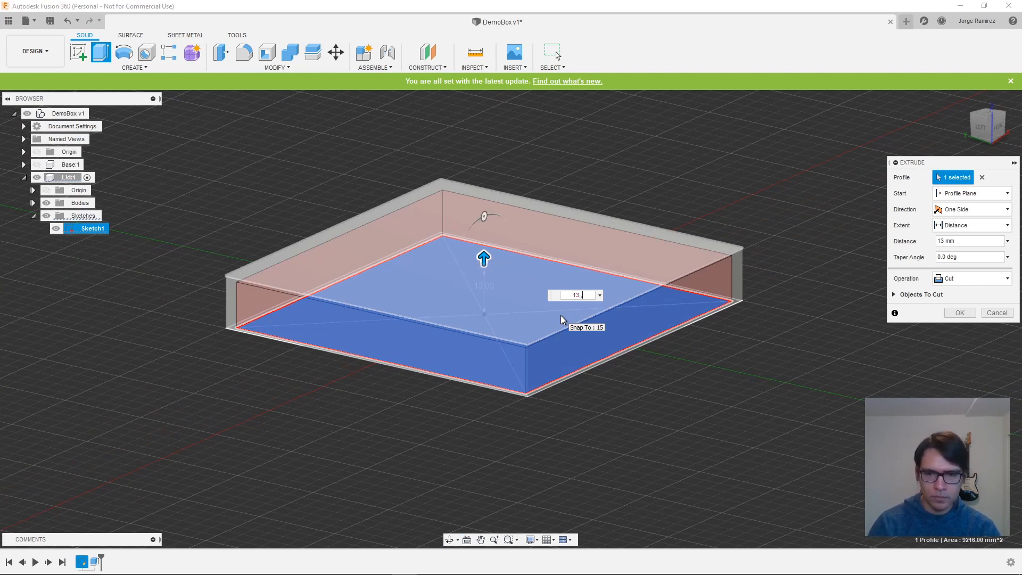
{"action": "type", "text": "mm"}
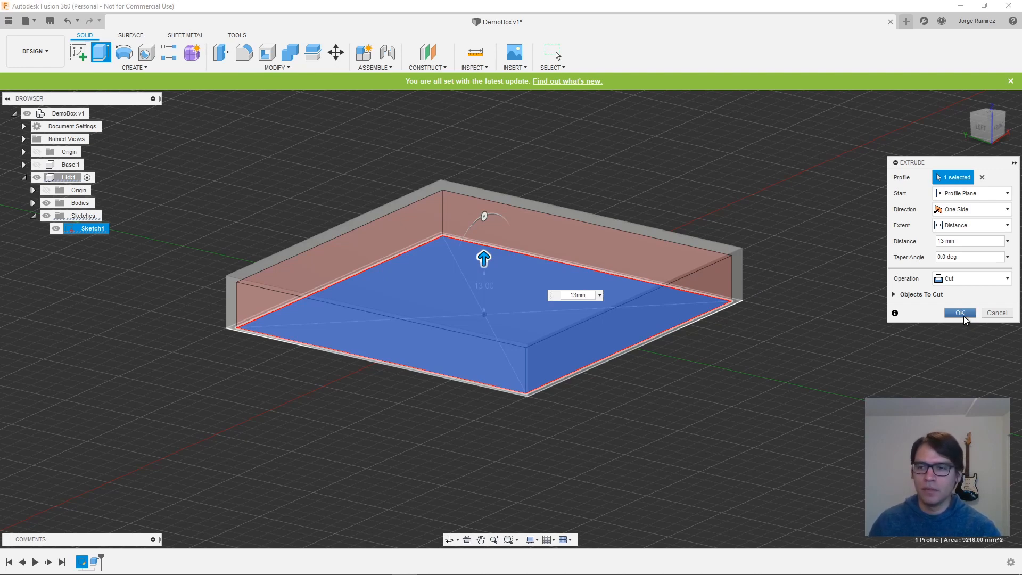
{"action": "left_click", "coordinate": [961, 313]}
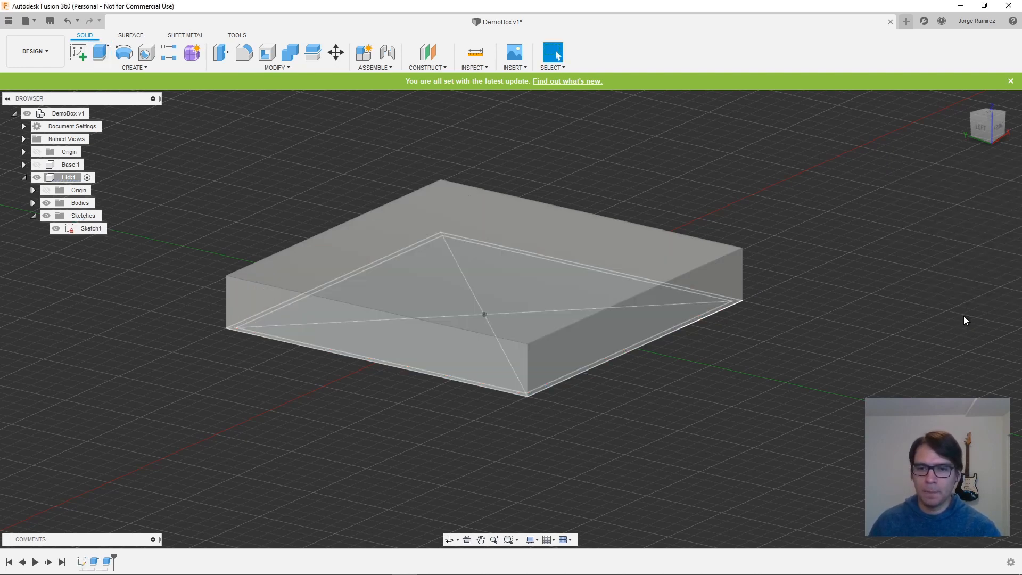
- Hide Sketch1 in the Lid component and check the lid's hollow underside and closed top
{"action": "left_click", "coordinate": [56, 228]}
{"action": "middle_click_drag", "start_coordinate": [775, 429], "coordinate": [848, 376], "text": "shift"}
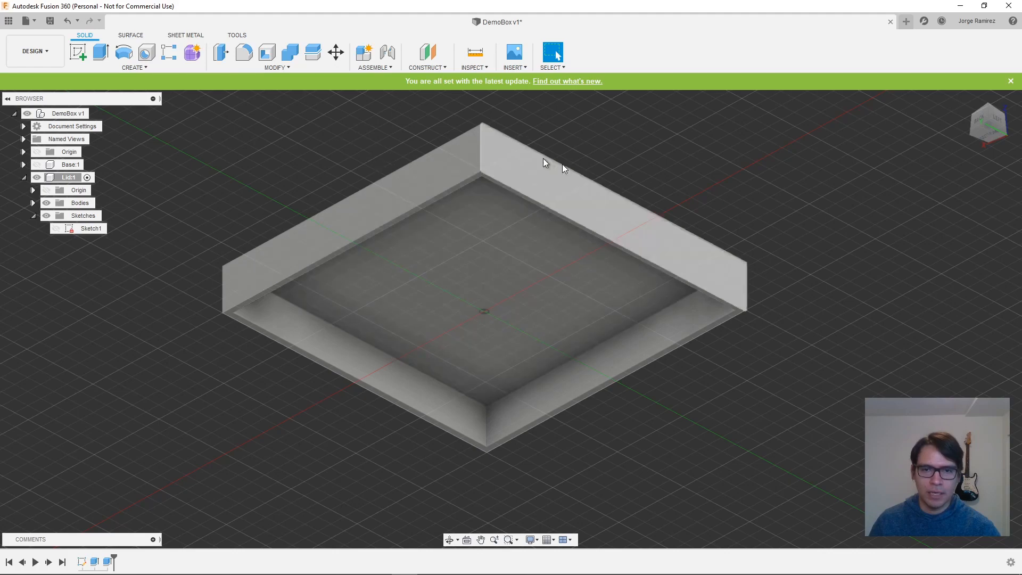
{"action": "middle_click_drag", "start_coordinate": [762, 336], "coordinate": [818, 400], "text": "shift"}
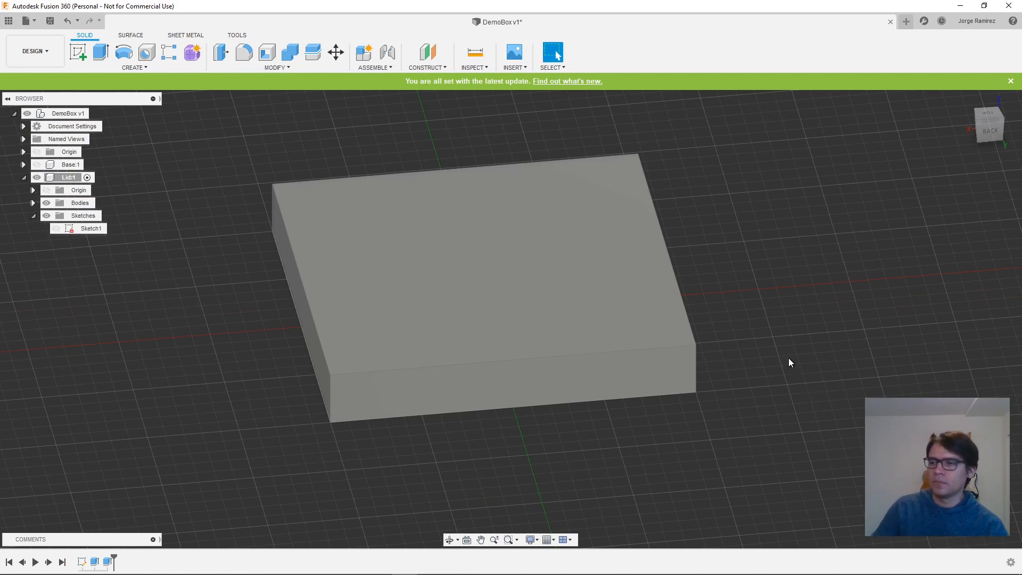
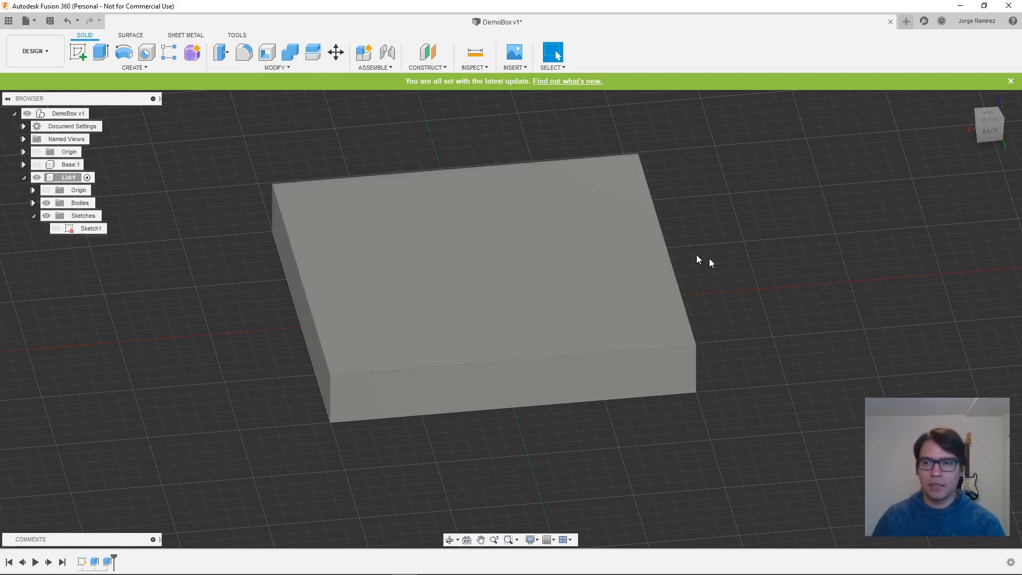
- Start a sketch on the inner face of the Lid's back wall and hide Body1
{"action": "middle_click_drag", "start_coordinate": [746, 343], "coordinate": [911, 375], "text": "shift"}
{"action": "middle_click_drag", "start_coordinate": [906, 386], "coordinate": [899, 355], "text": "shift"}
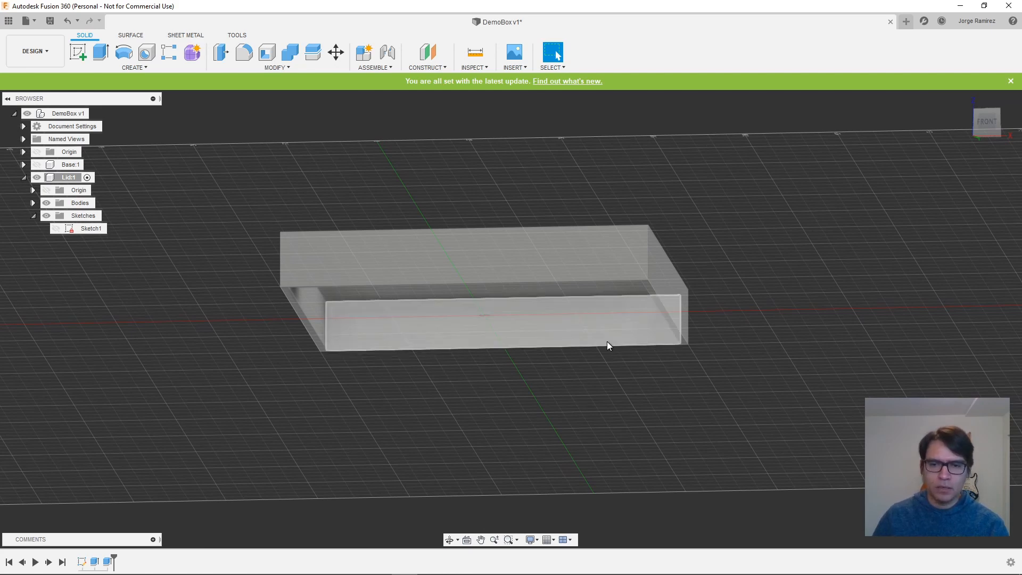
{"action": "left_click", "coordinate": [77, 54]}
{"action": "left_click", "coordinate": [528, 335]}
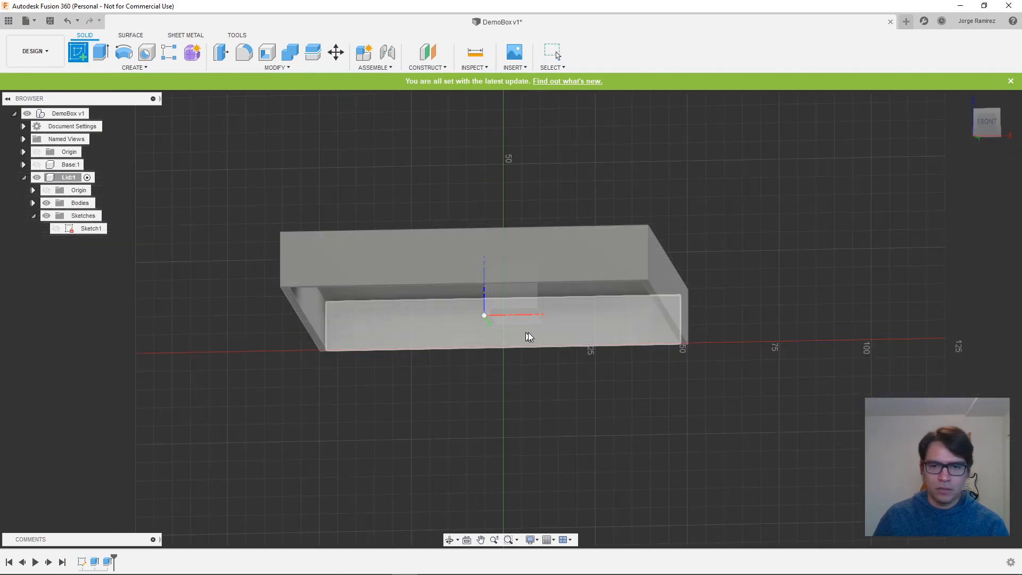
{"action": "left_click", "coordinate": [593, 330]}
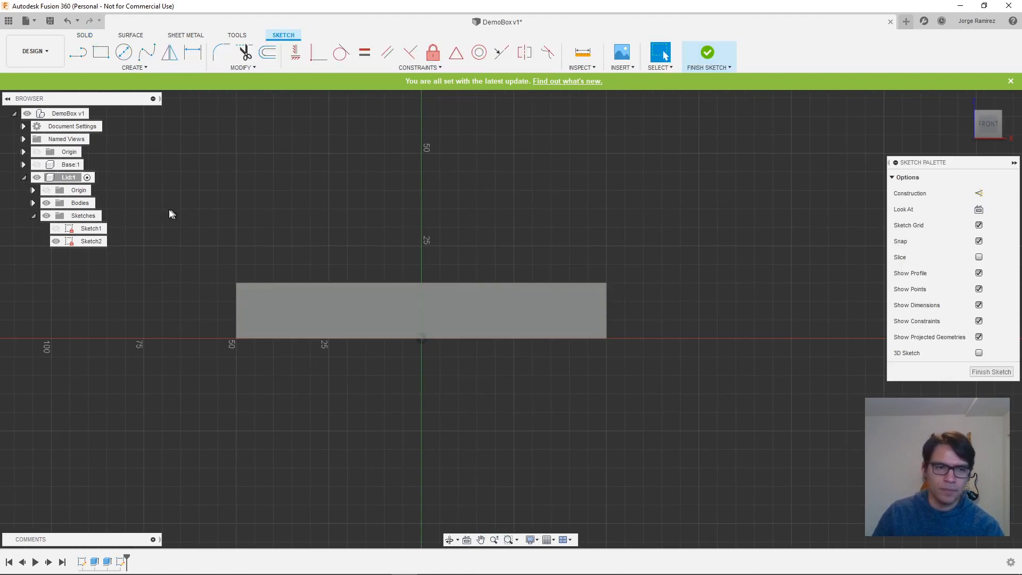
{"action": "left_click", "coordinate": [33, 203]}
{"action": "left_click", "coordinate": [56, 216]}
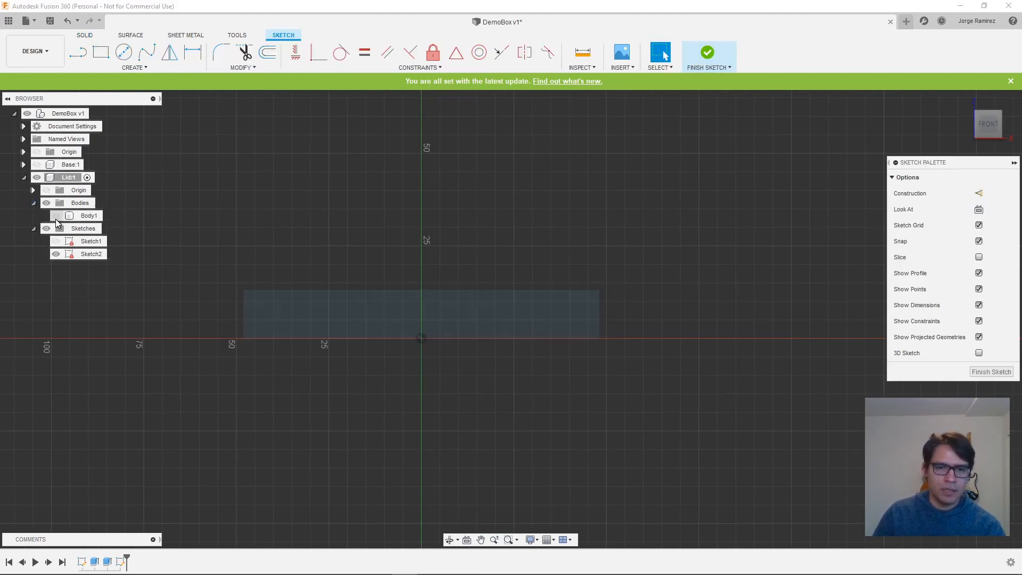
- Sketch a two-point rectangle 13 mm wide and 2 mm high inside the wall profile
{"action": "scroll", "coordinate": [527, 313], "scroll_direction": "down", "scroll_amount": 1}
{"action": "scroll", "coordinate": [525, 315], "scroll_direction": "up", "scroll_amount": 5}
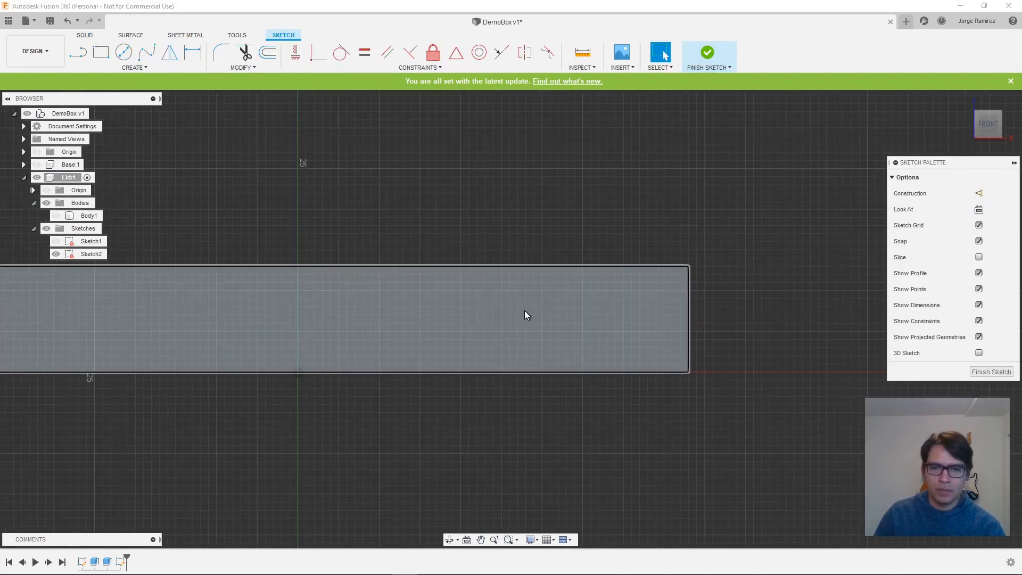
{"action": "scroll", "coordinate": [525, 314], "scroll_direction": "up", "scroll_amount": 1}
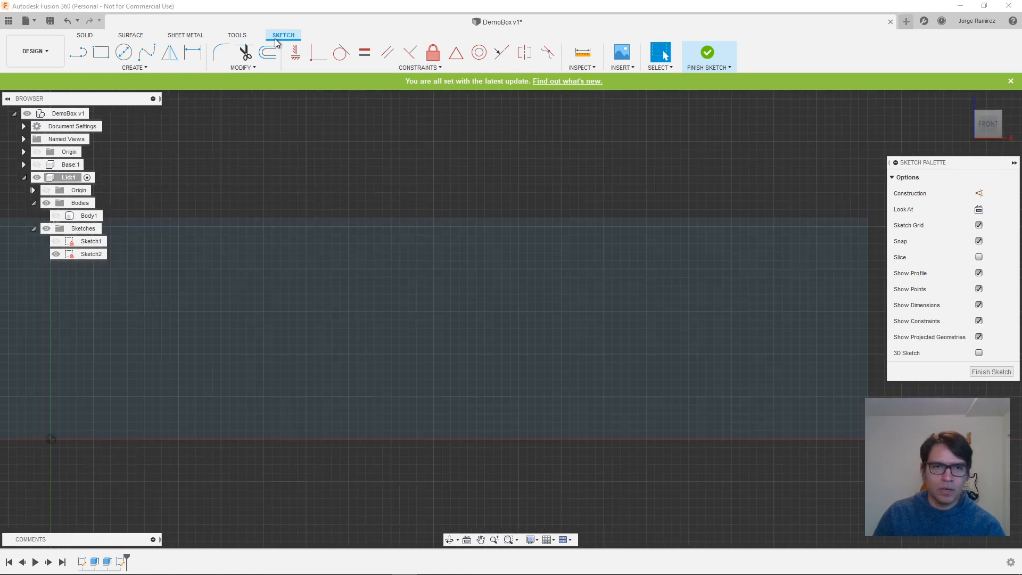
{"action": "left_click", "coordinate": [101, 52]}
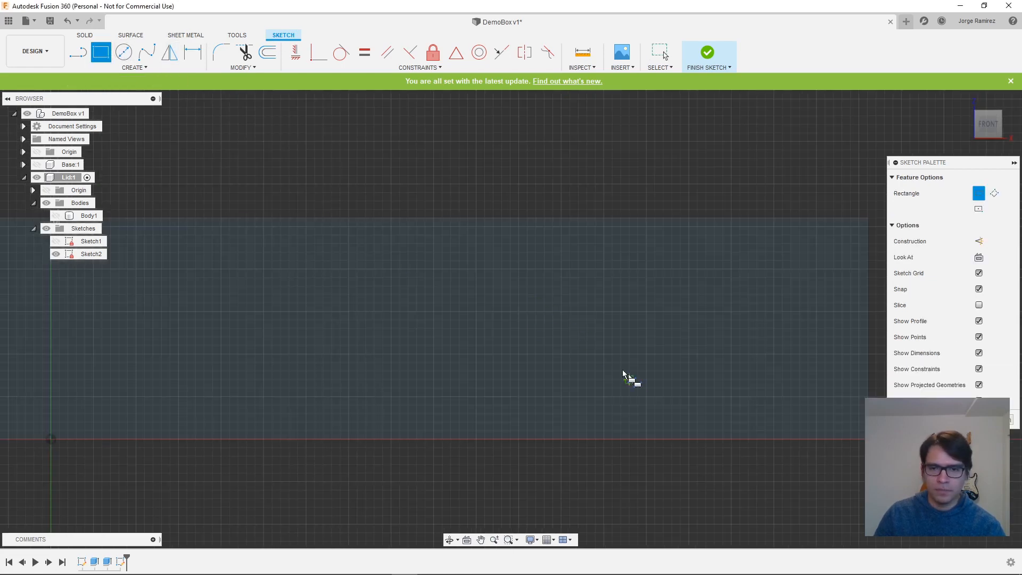
{"action": "left_click", "coordinate": [579, 338]}
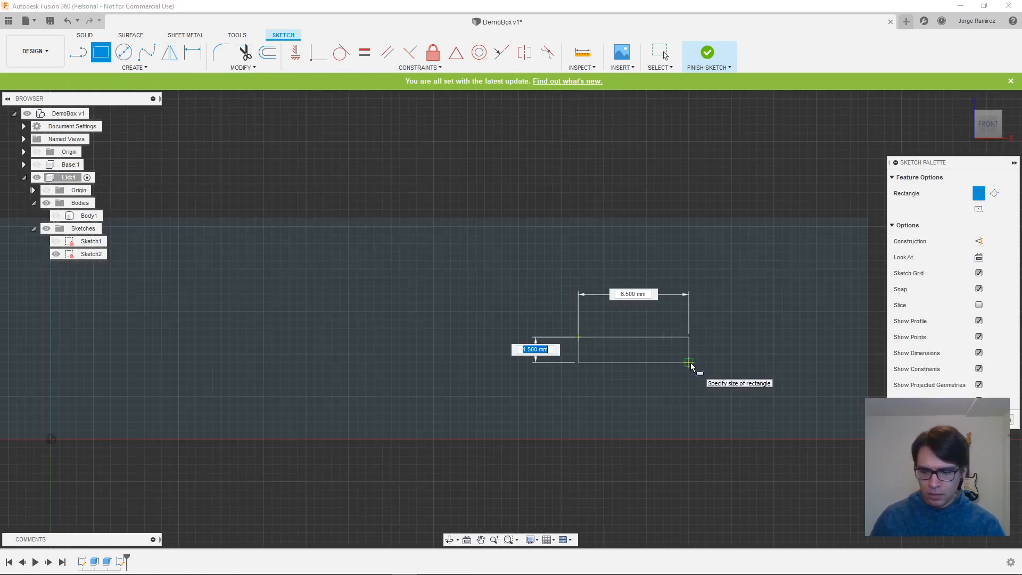
{"action": "type", "text": "2"}
{"action": "key", "text": "Tab"}
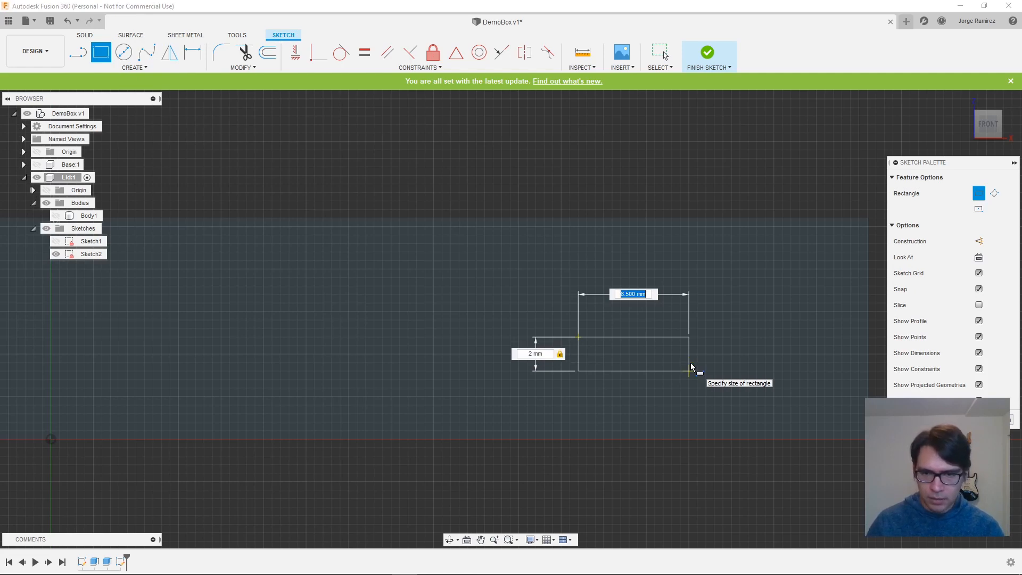
{"action": "type", "text": "13"}
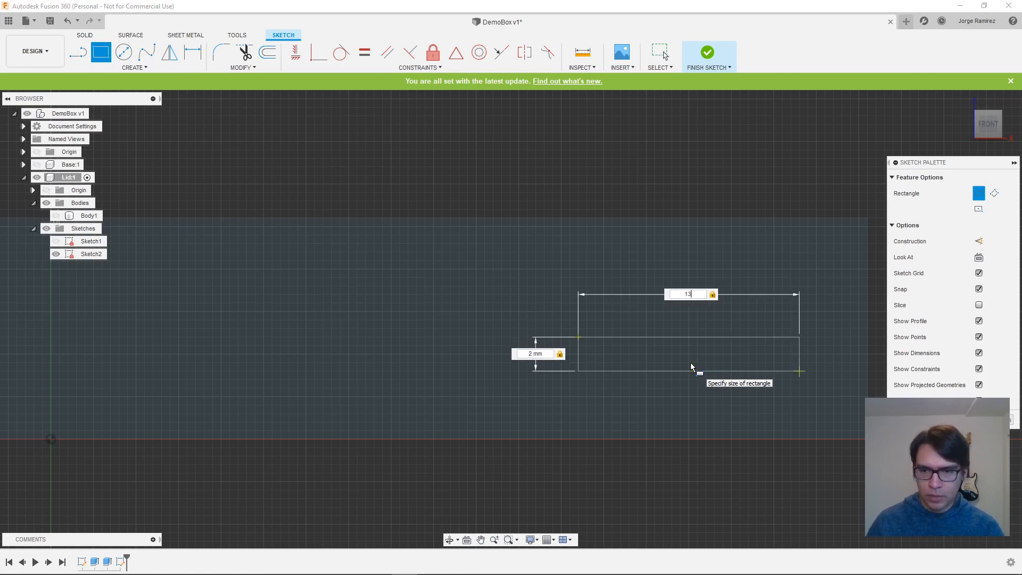
{"action": "key", "text": "Return"}
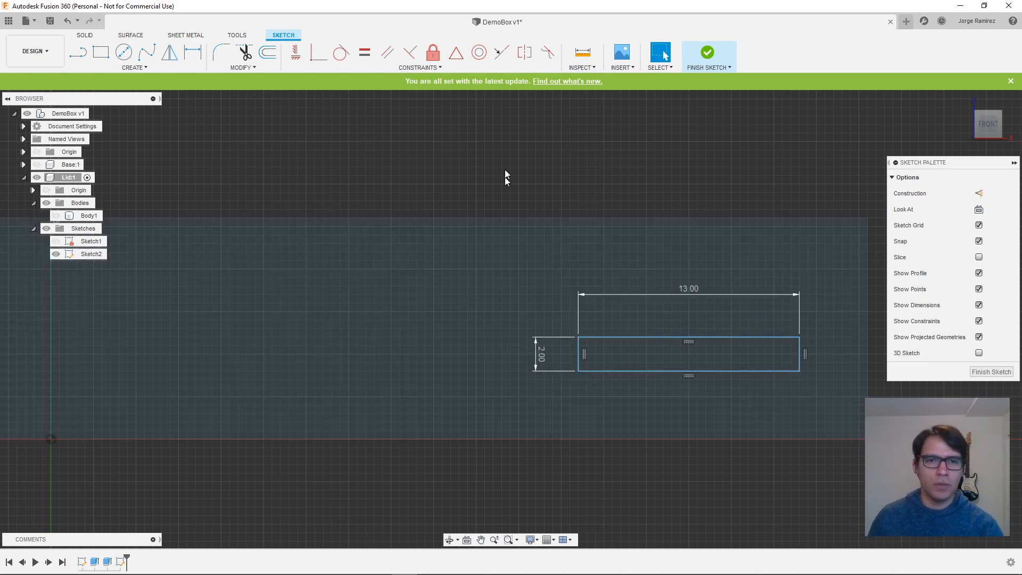
- Constrain the rectangle's lower edge coincident with the wall's bottom edge
{"action": "left_click", "coordinate": [501, 51]}
{"action": "left_click", "coordinate": [684, 372]}
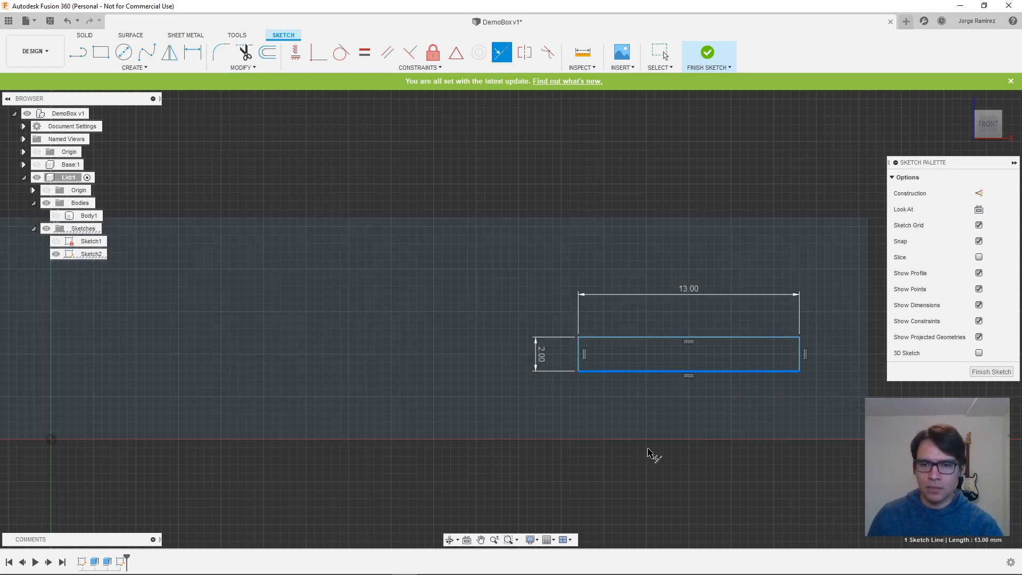
{"action": "left_click", "coordinate": [657, 440]}
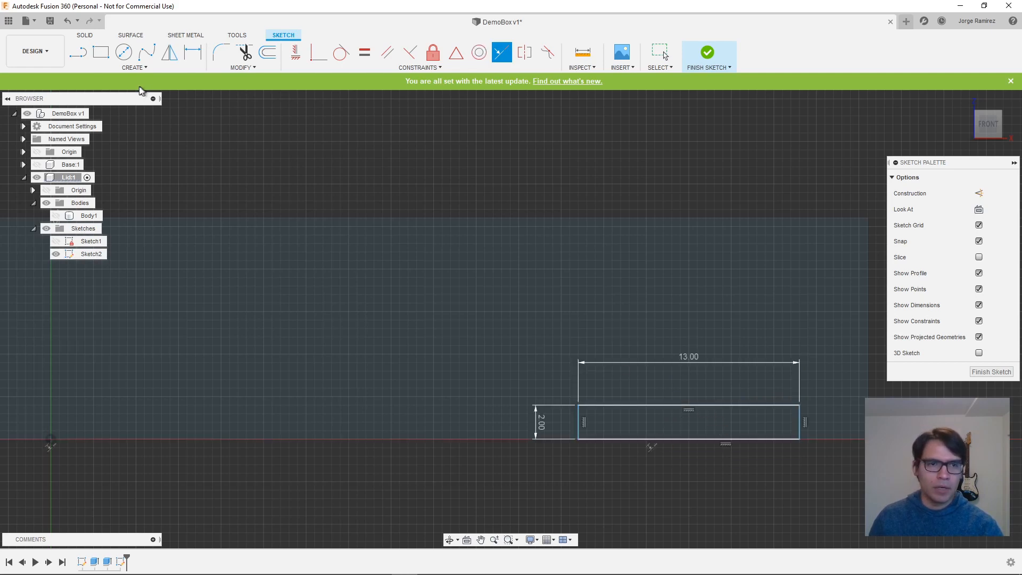
- Dimension the rectangle's right side 12 mm from the wall profile's right edge
{"action": "left_click", "coordinate": [194, 57]}
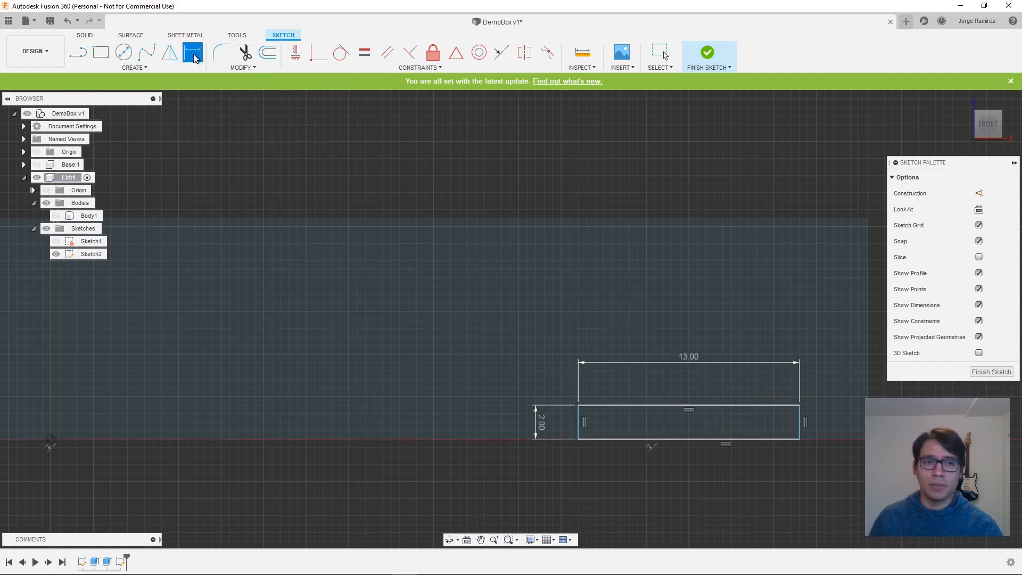
{"action": "left_click", "coordinate": [801, 426]}
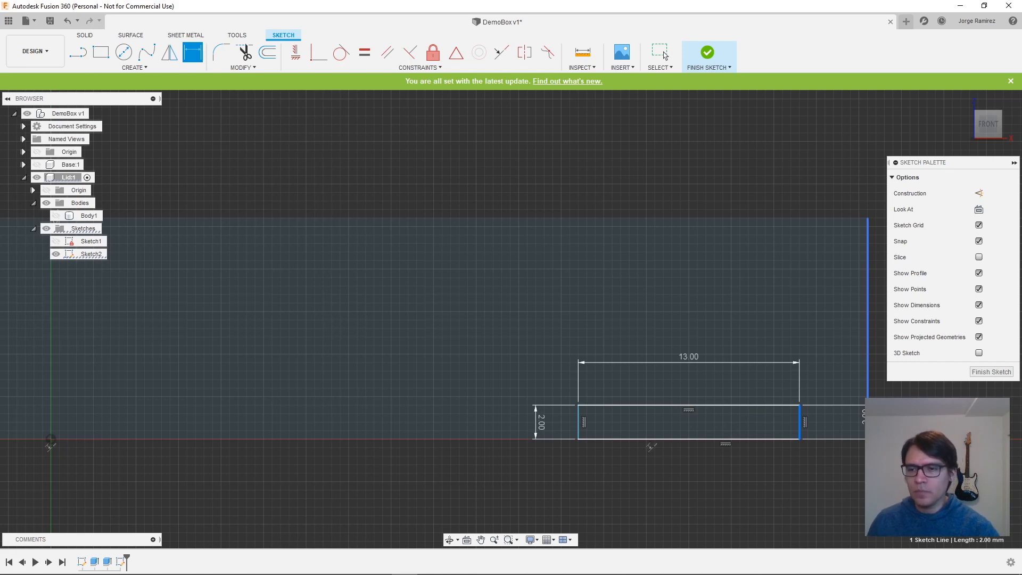
{"action": "left_click", "coordinate": [868, 418]}
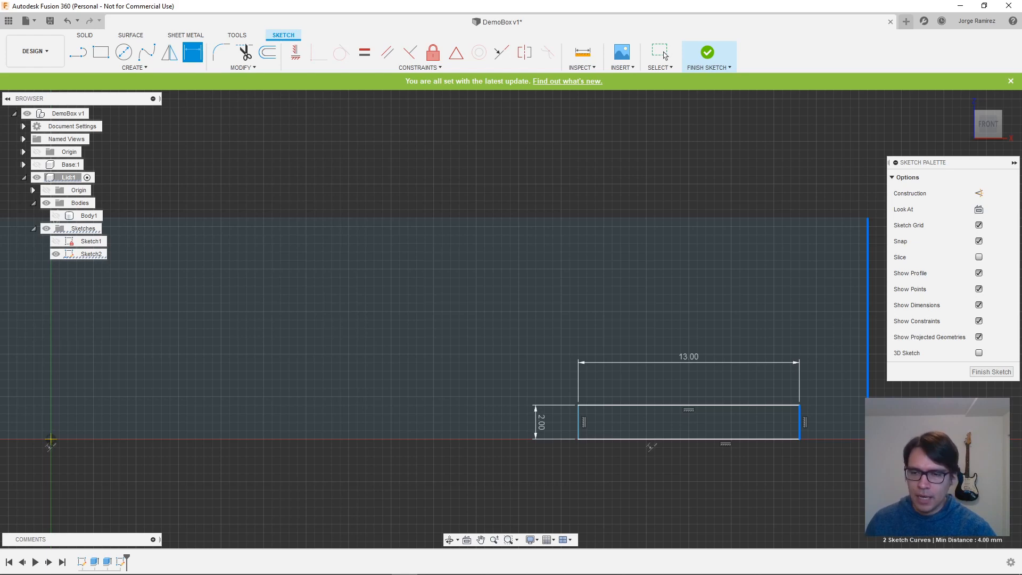
{"action": "left_click", "coordinate": [850, 420]}
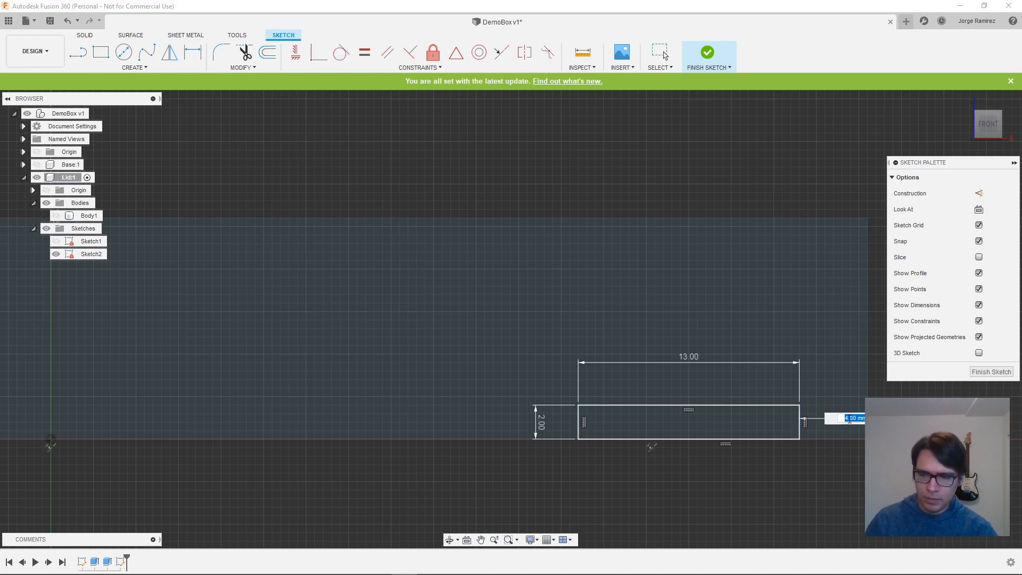
{"action": "type", "text": "12"}
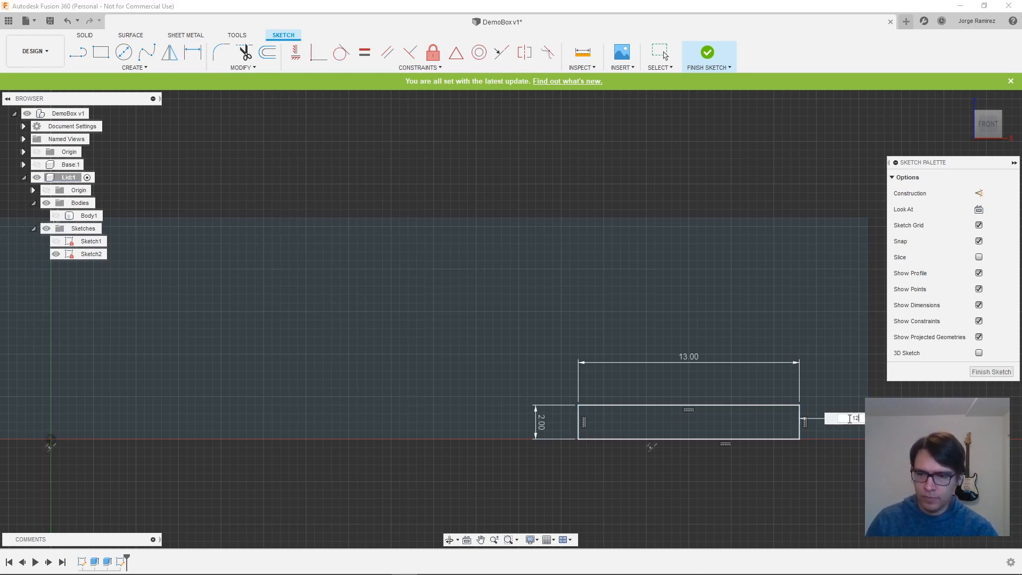
{"action": "key", "text": "Return"}
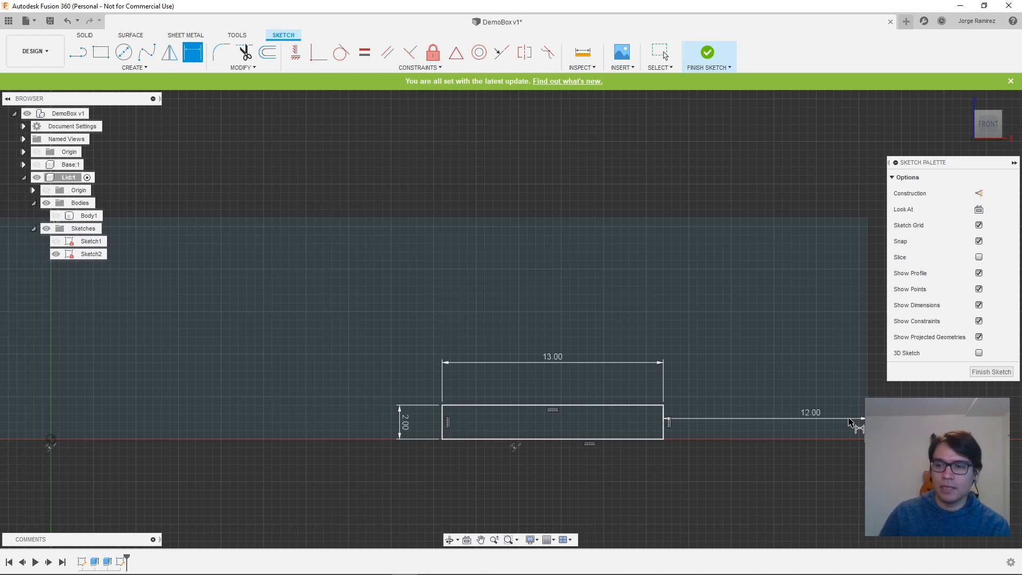
- Finish the sketch and make the Lid's Body1 visible again
{"action": "left_click", "coordinate": [986, 372]}
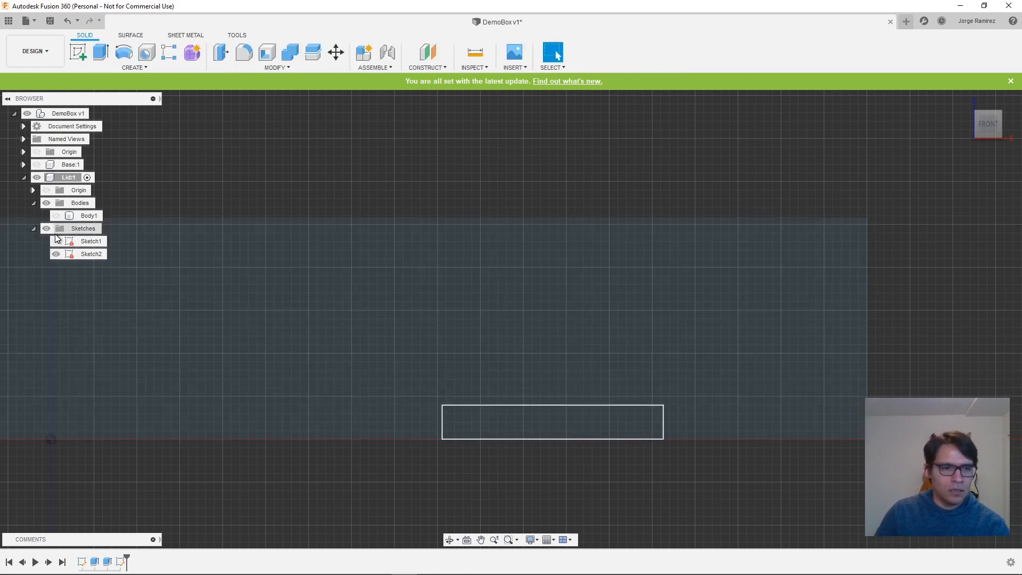
{"action": "left_click", "coordinate": [60, 217]}
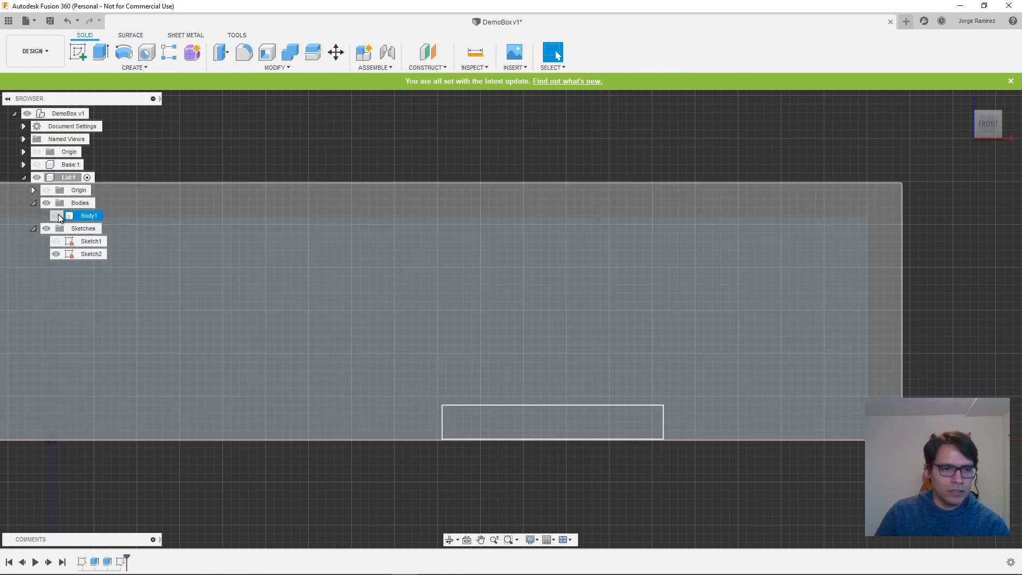
{"action": "left_click", "coordinate": [56, 217]}
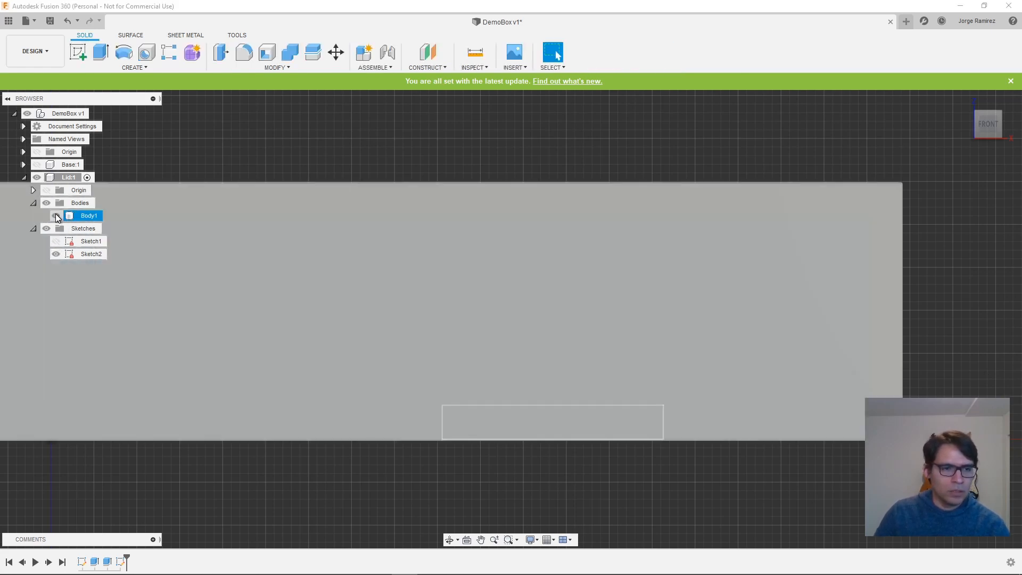
{"action": "left_click", "coordinate": [298, 456]}
- Extrude the small 13 × 2 mm rectangle -2 mm as a cut through the Lid's back wall
{"action": "middle_click_drag", "start_coordinate": [735, 469], "coordinate": [737, 486], "text": "shift"}
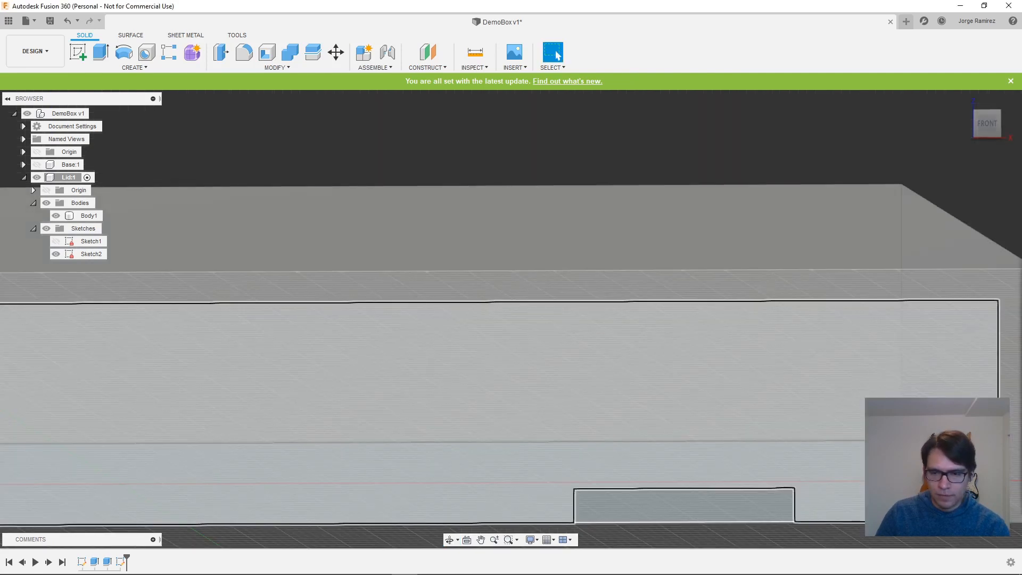
{"action": "scroll", "coordinate": [775, 523], "scroll_direction": "down", "scroll_amount": 2}
{"action": "scroll", "coordinate": [775, 523], "scroll_direction": "down", "scroll_amount": 2}
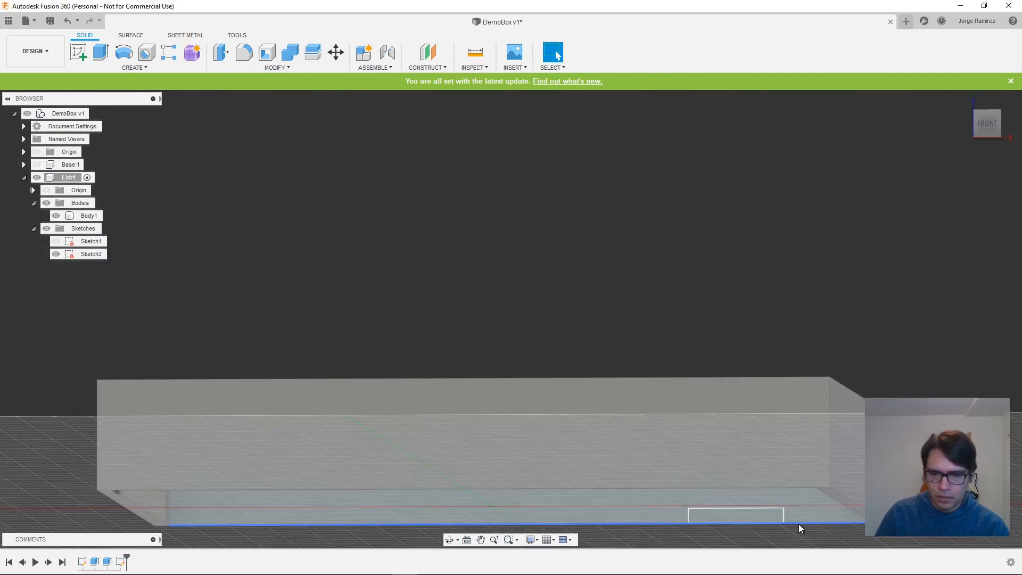
{"action": "middle_click_drag", "start_coordinate": [799, 524], "coordinate": [554, 396]}
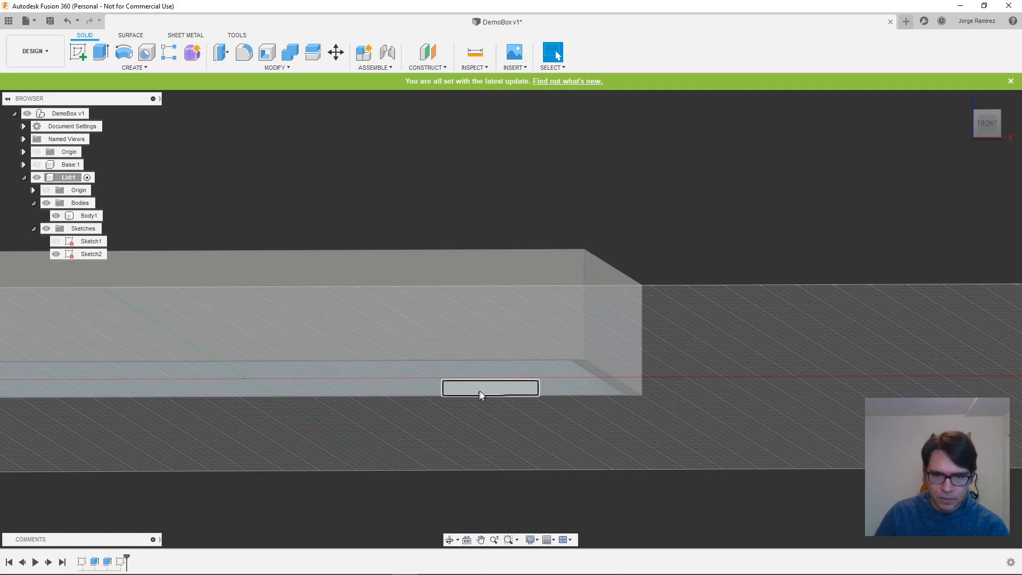
{"action": "middle_click_drag", "start_coordinate": [628, 421], "coordinate": [676, 408], "text": "shift"}
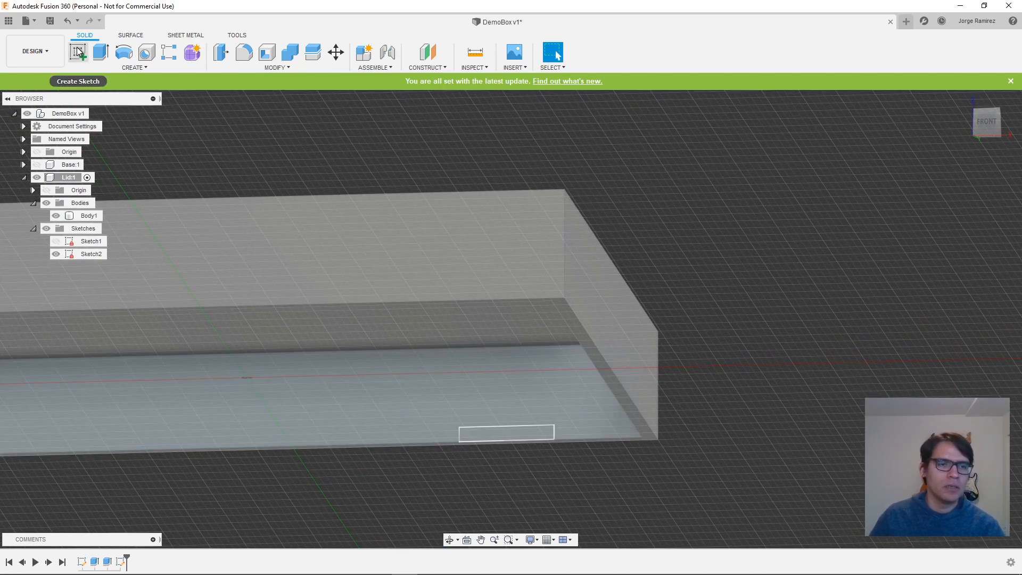
{"action": "left_click", "coordinate": [99, 52]}
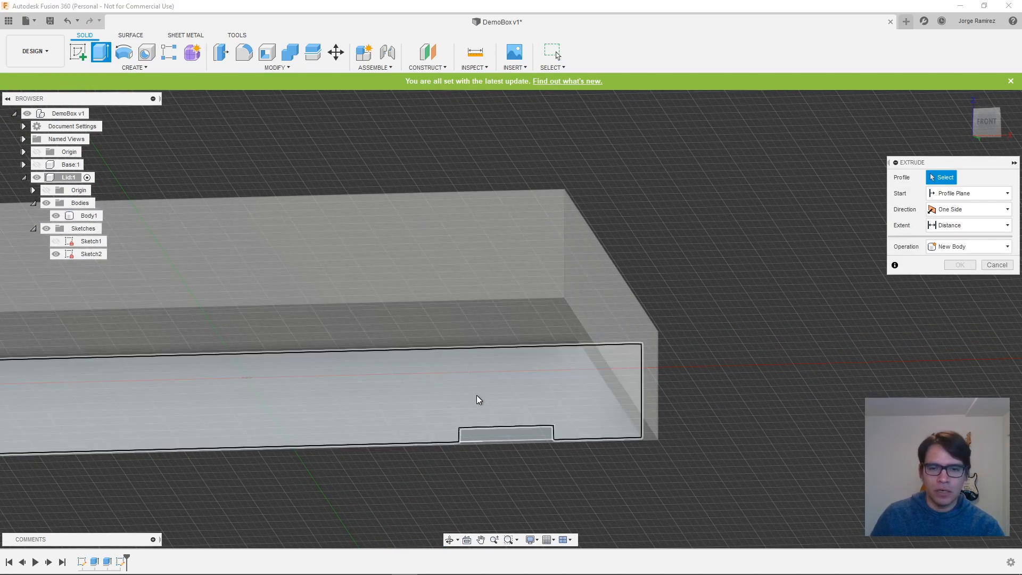
{"action": "left_click", "coordinate": [492, 434]}
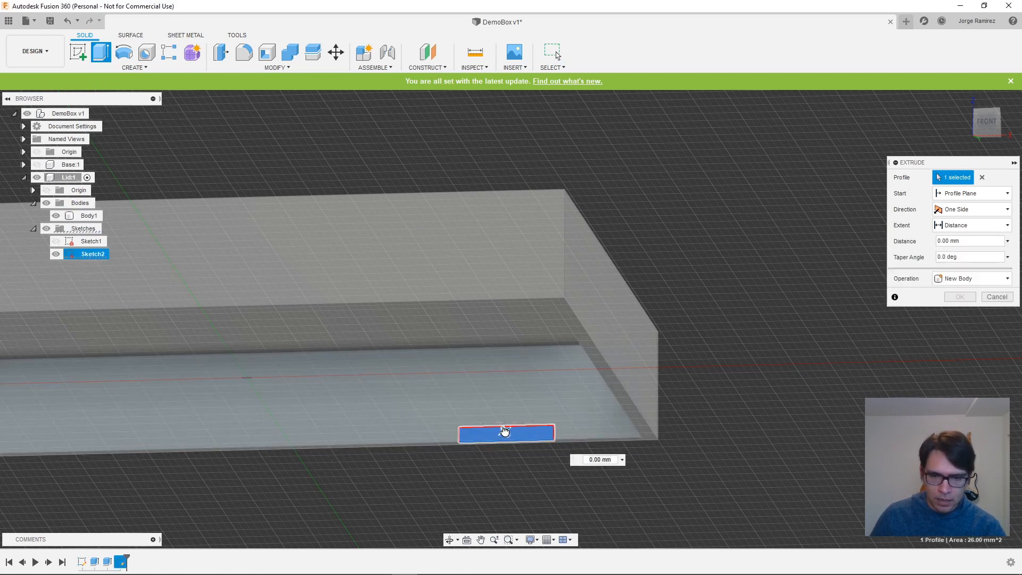
{"action": "left_click_drag", "start_coordinate": [505, 432], "coordinate": [509, 437]}
{"action": "middle_click_drag", "start_coordinate": [735, 477], "coordinate": [611, 471]}
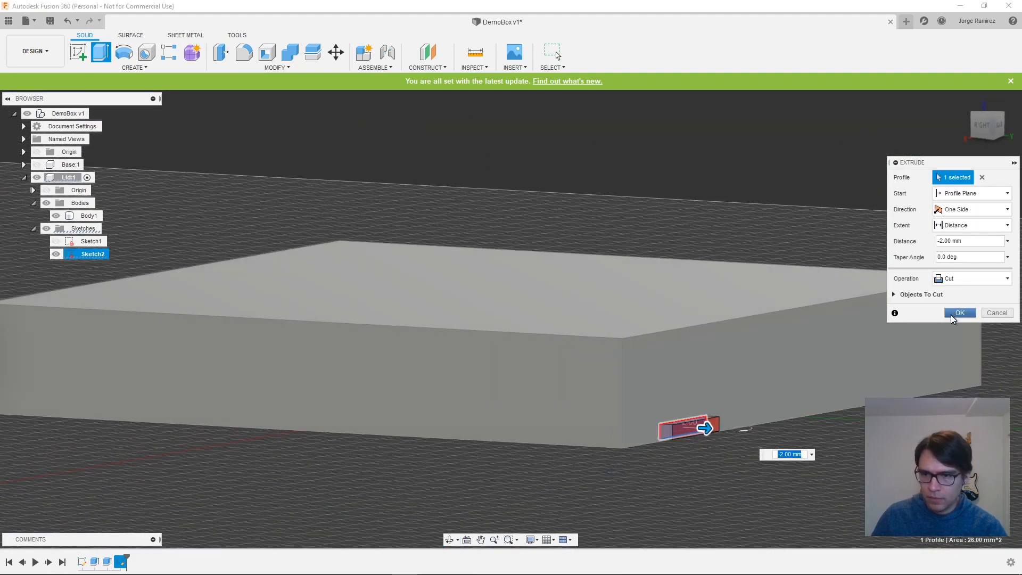
{"action": "left_click", "coordinate": [951, 314]}
- Inspect the notch in the Lid's back wall, and view the Lid squarely from the top
{"action": "middle_click_drag", "start_coordinate": [834, 452], "coordinate": [788, 442], "text": "shift"}
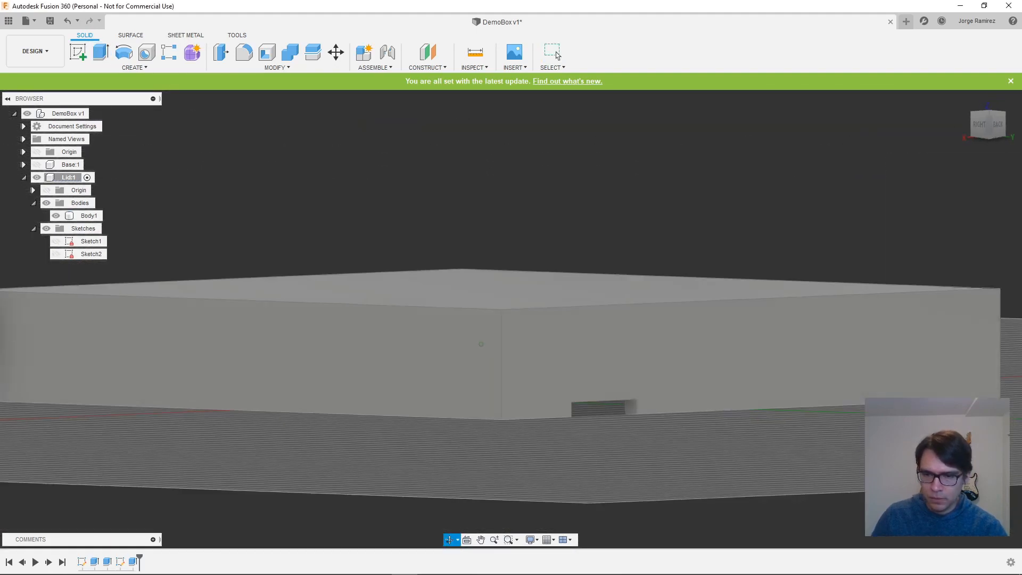
{"action": "middle_click_drag", "start_coordinate": [900, 447], "coordinate": [849, 456], "text": "shift"}
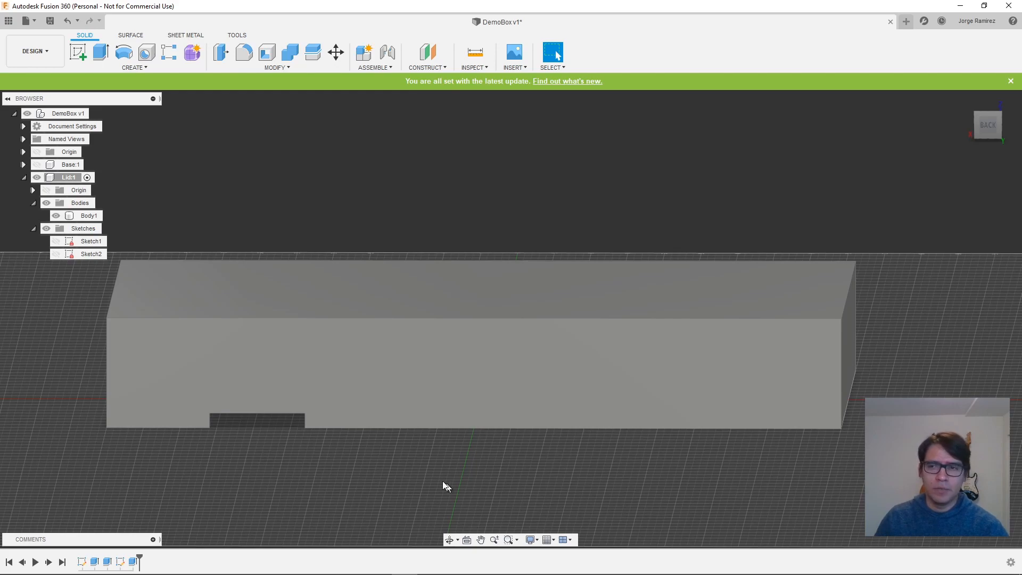
{"action": "middle_click_drag", "start_coordinate": [362, 491], "coordinate": [464, 439], "text": "shift"}
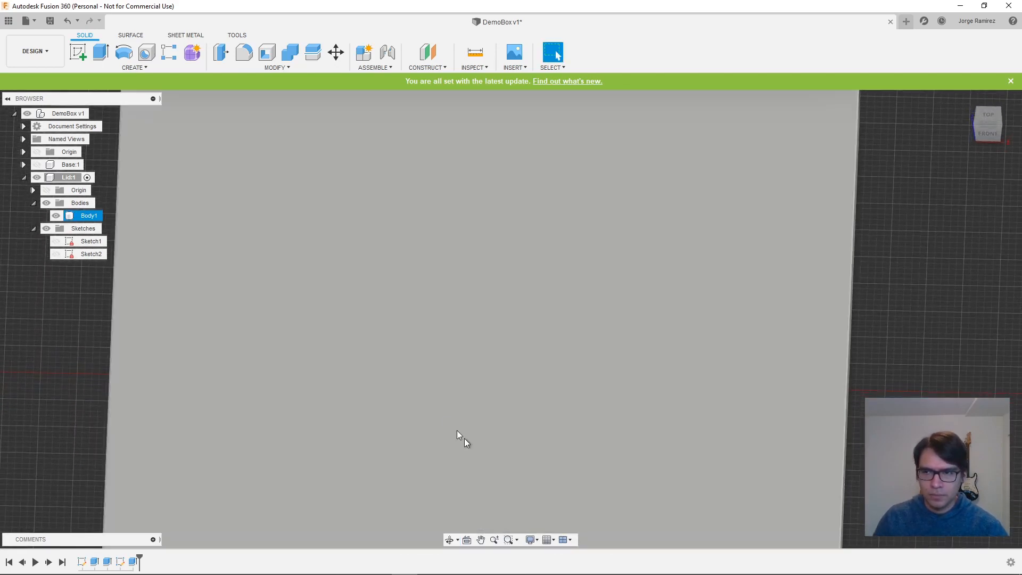
{"action": "scroll", "coordinate": [446, 417], "scroll_direction": "down", "scroll_amount": 5}
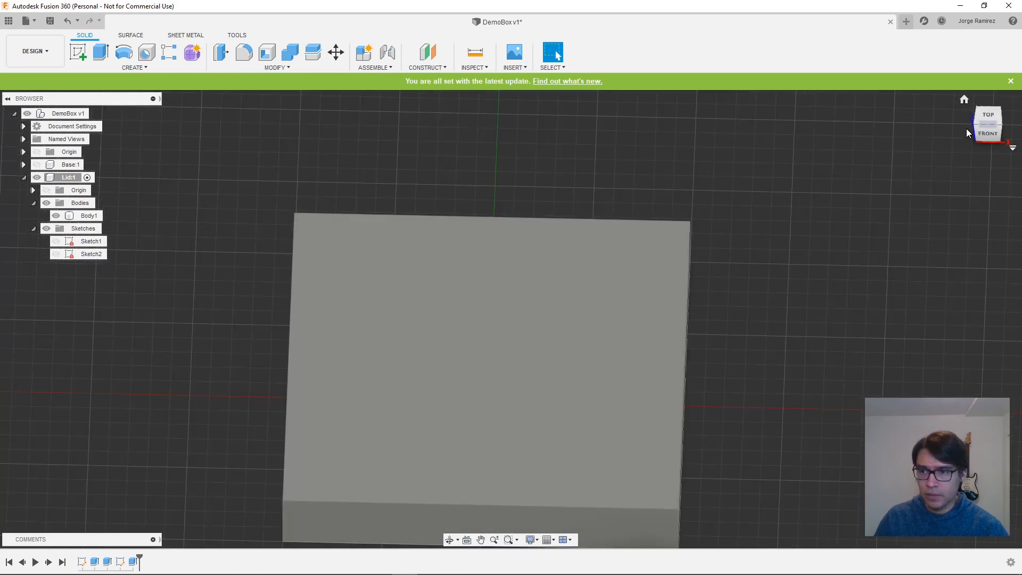
{"action": "left_click", "coordinate": [993, 117]}
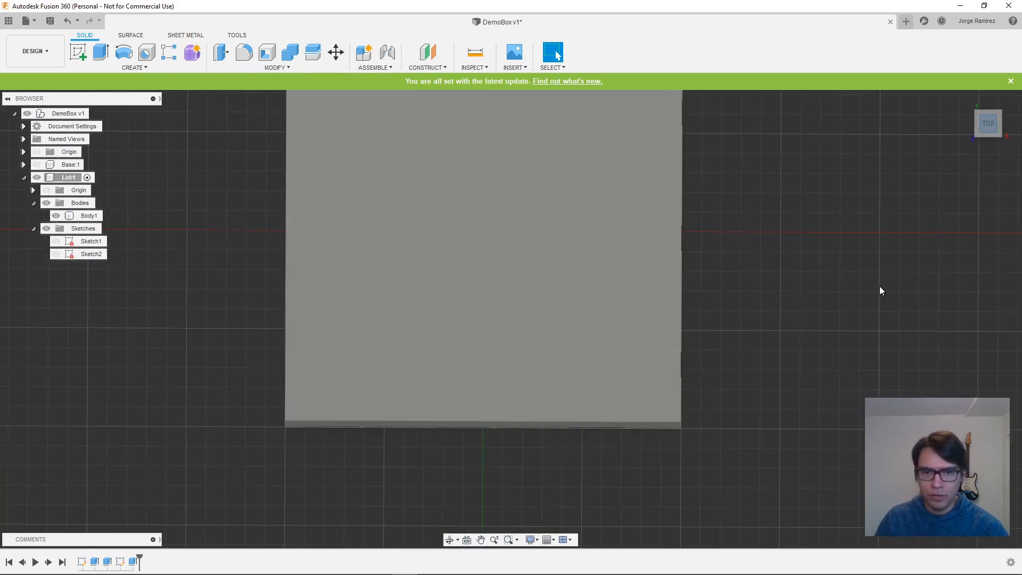
{"action": "middle_click_drag", "start_coordinate": [819, 203], "coordinate": [787, 302]}
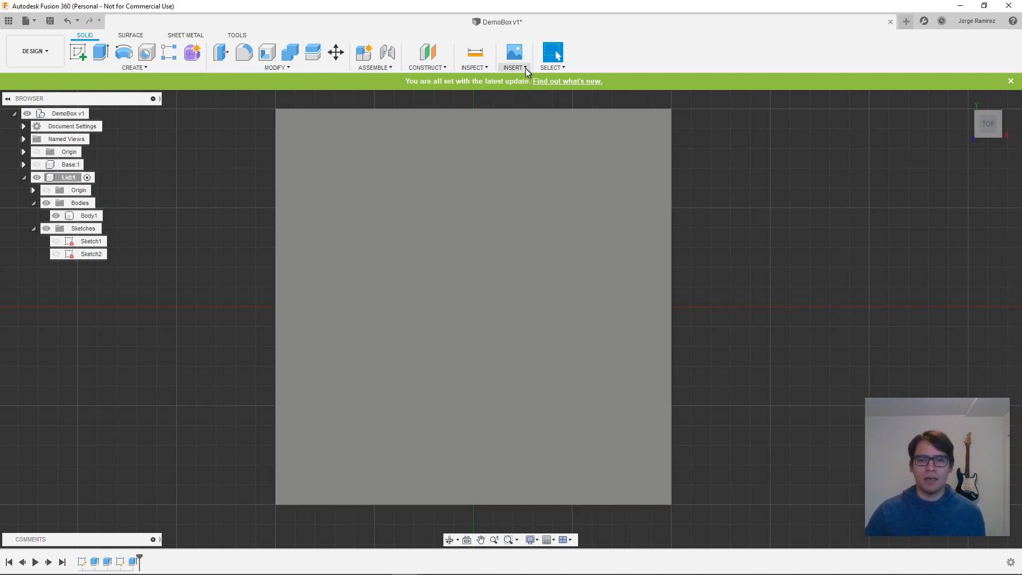
- Insert the SVG file meadow-logo-wordmark-mono 1.svg as a sketch on the Lid's top face
{"action": "left_click", "coordinate": [525, 68]}
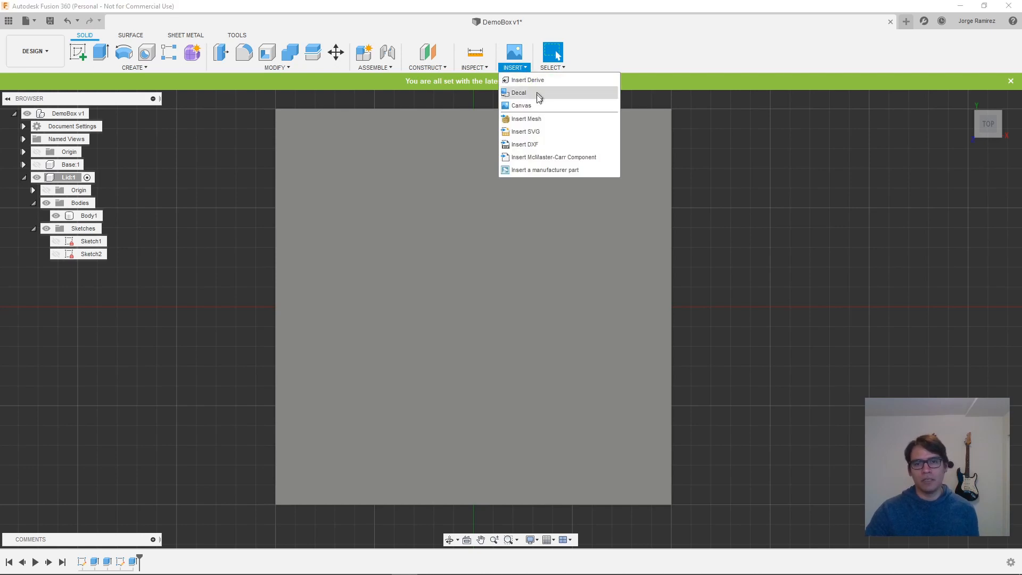
{"action": "left_click", "coordinate": [542, 132]}
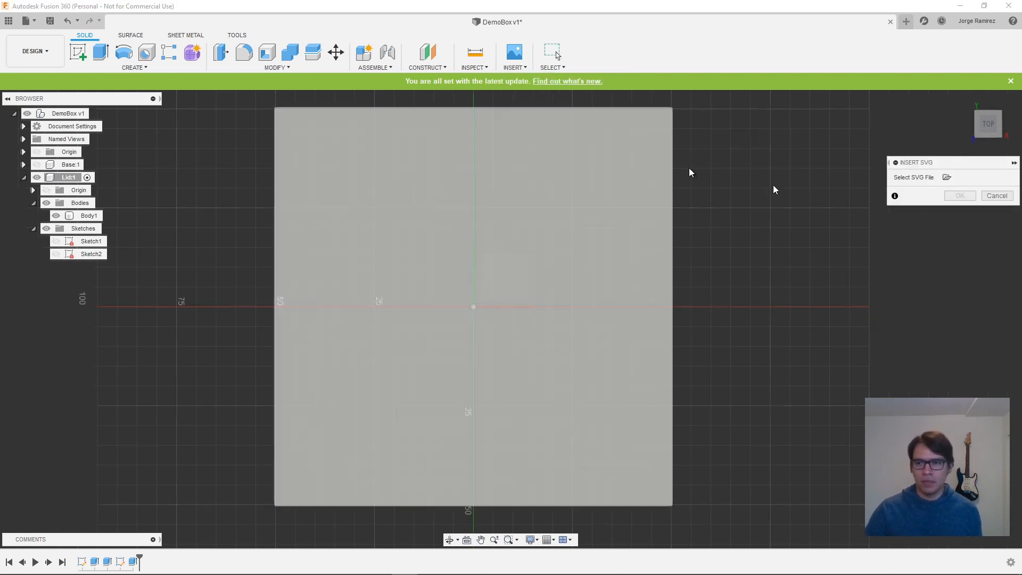
{"action": "left_click_drag", "start_coordinate": [932, 164], "coordinate": [789, 165]}
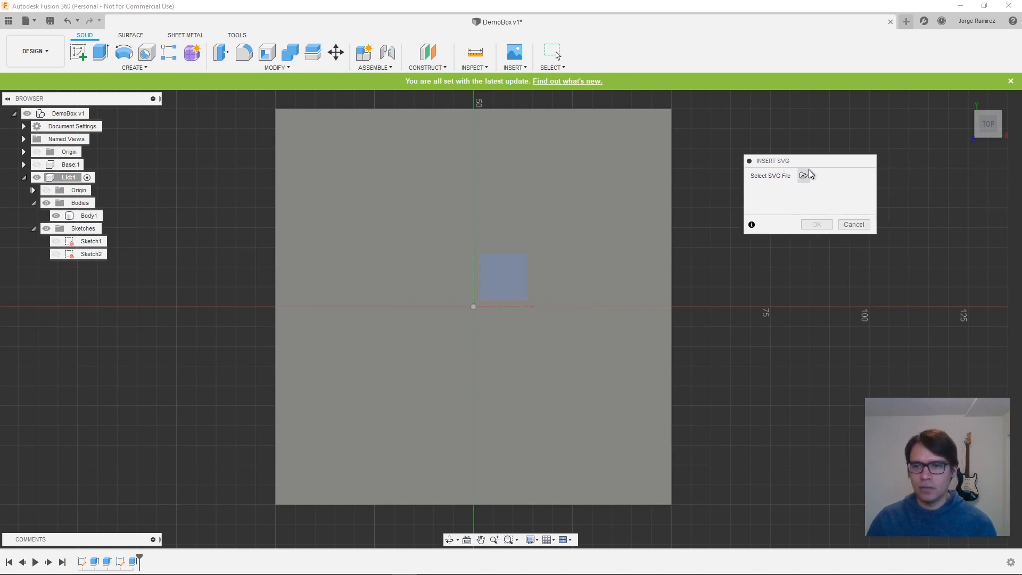
{"action": "left_click", "coordinate": [808, 173]}
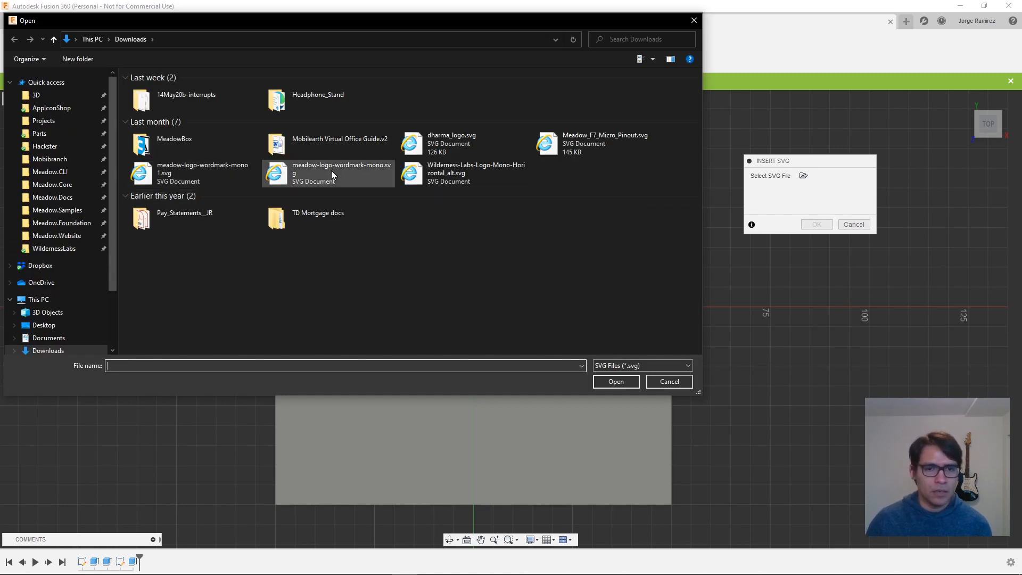
{"action": "left_click", "coordinate": [176, 175]}
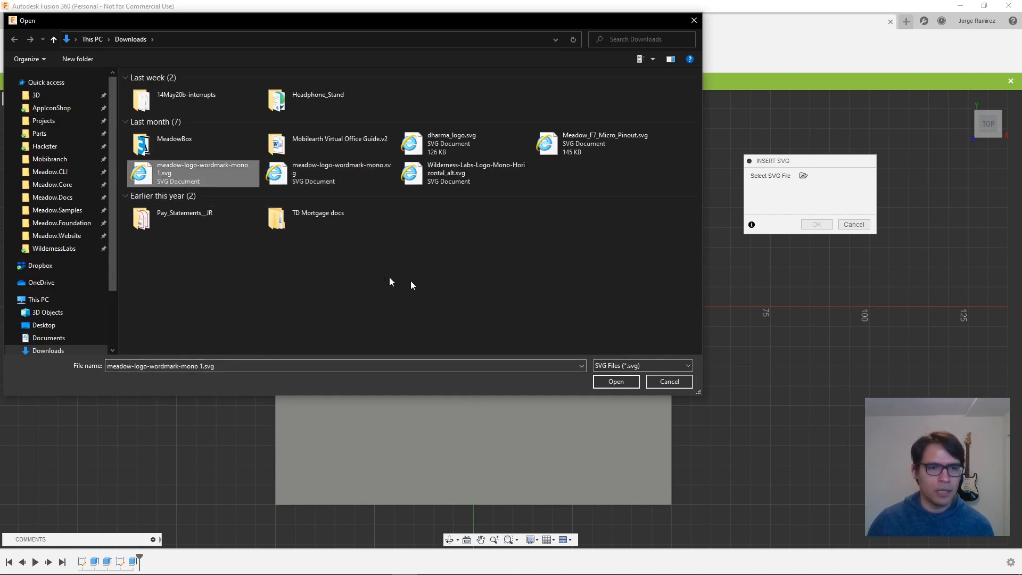
{"action": "left_click", "coordinate": [616, 381]}
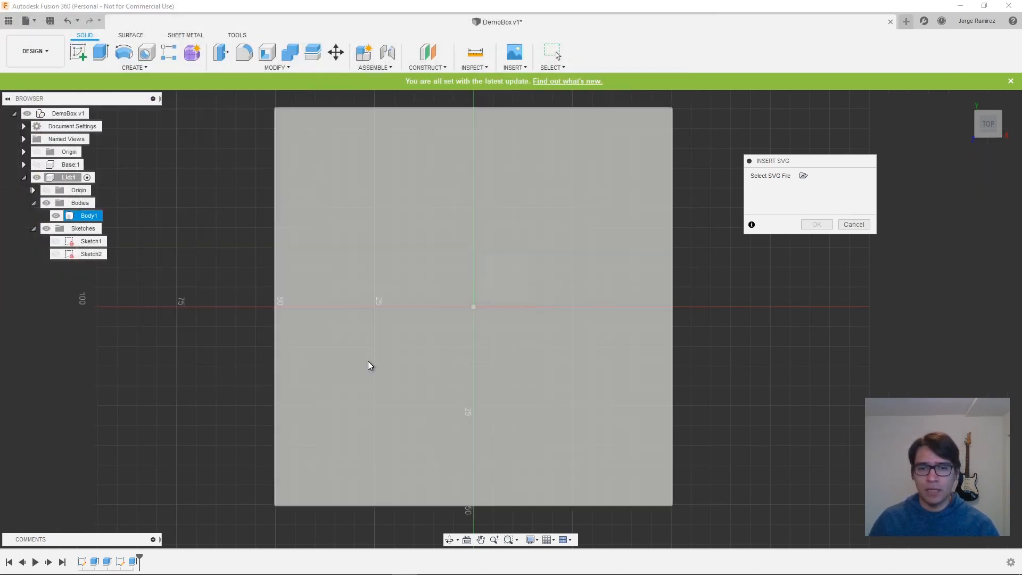
{"action": "middle_click_drag", "start_coordinate": [815, 486], "coordinate": [802, 416], "text": "shift"}
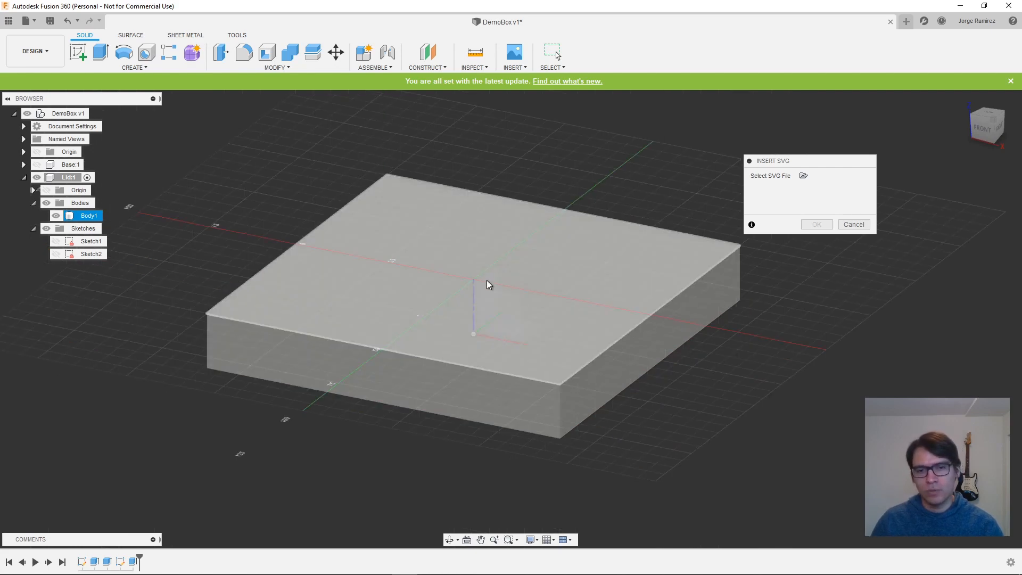
{"action": "left_click", "coordinate": [478, 280]}
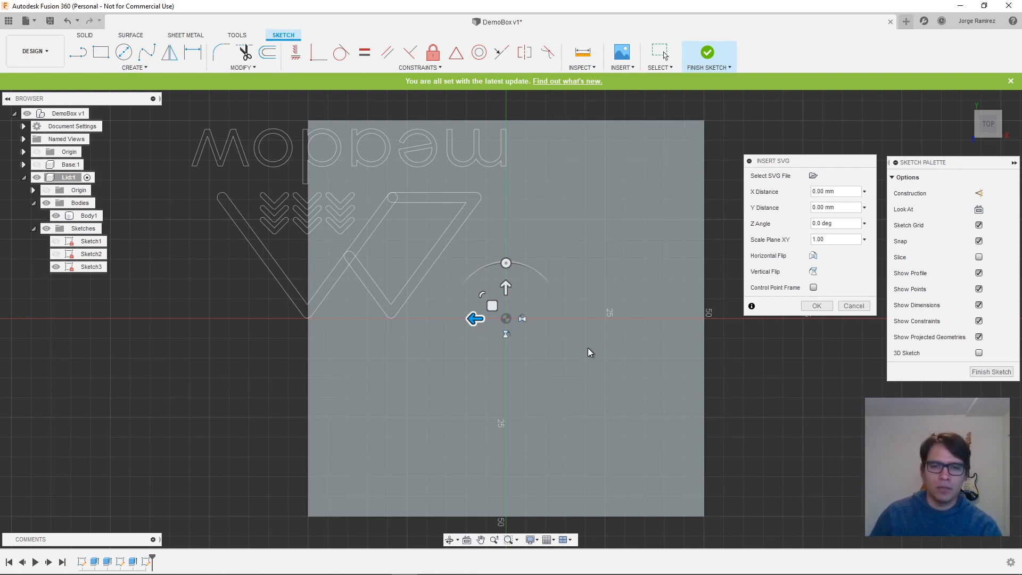
- Rotate the meadow logo 180 degrees, centre it on the Lid's top face, and finish the sketch
{"action": "mouse_move", "coordinate": [506, 263]}
{"action": "left_mouse_down"}
{"action": "mouse_move", "coordinate": [573, 304]}
{"action": "mouse_move", "coordinate": [575, 369]}
{"action": "mouse_move", "coordinate": [506, 405]}
{"action": "left_mouse_up"}
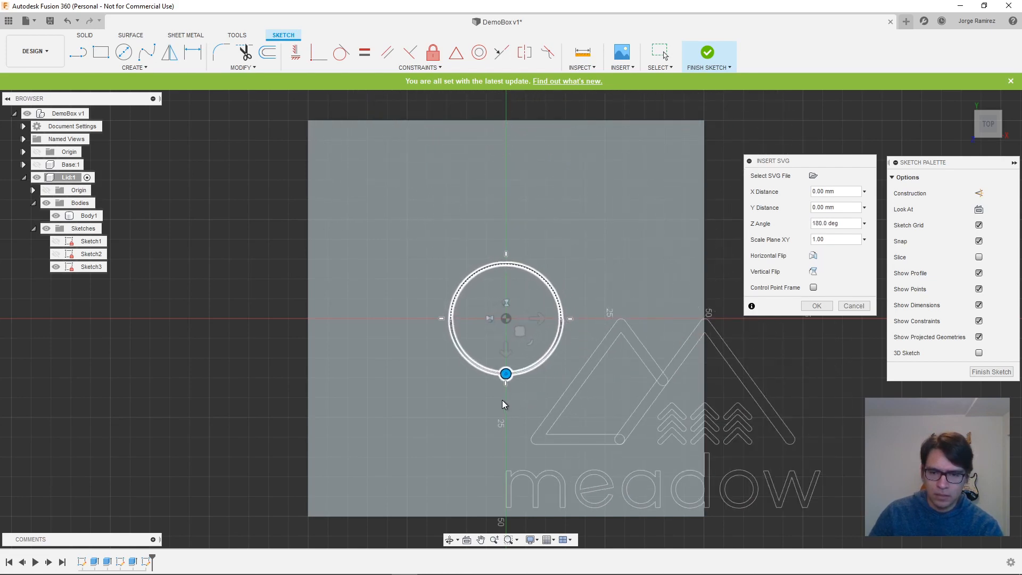
{"action": "left_click_drag", "start_coordinate": [538, 315], "coordinate": [350, 253]}
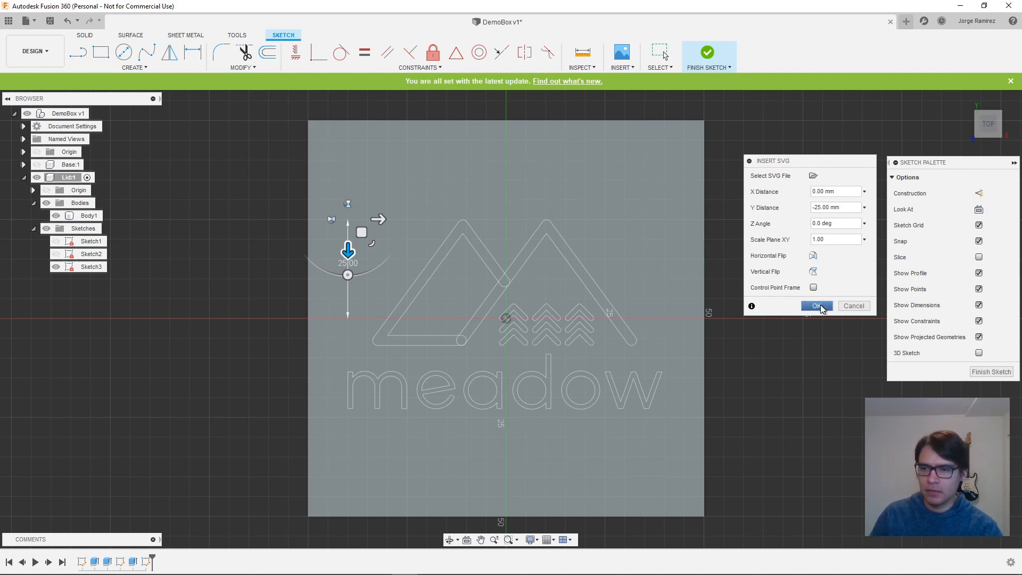
{"action": "left_click", "coordinate": [817, 306]}
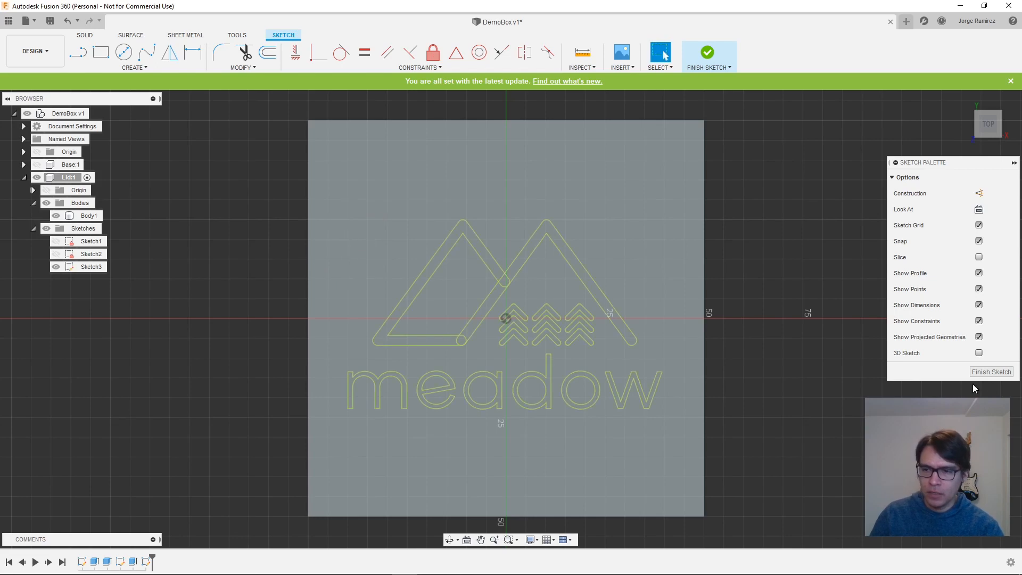
{"action": "left_click", "coordinate": [992, 372]}
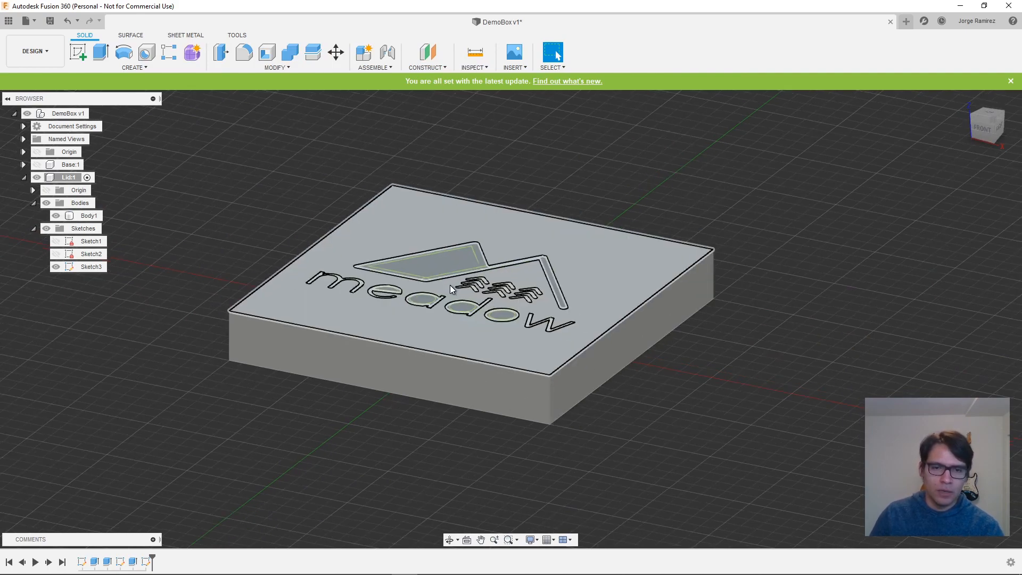
- Start an Extrude and select the six letter profiles of the word "meadow" on the Lid's top face
{"action": "scroll", "coordinate": [449, 286], "scroll_direction": "up", "scroll_amount": 5}
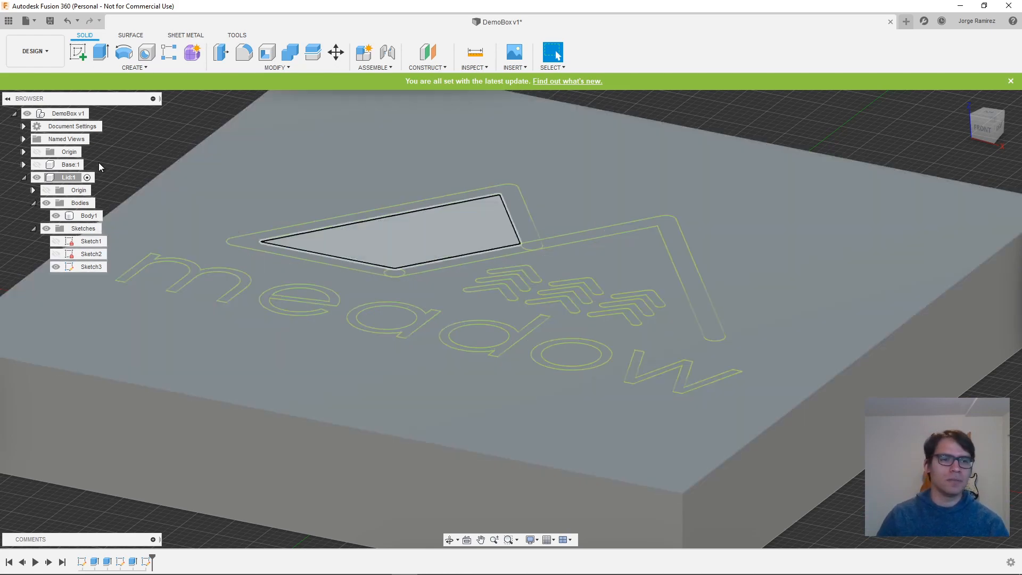
{"action": "left_click", "coordinate": [100, 52]}
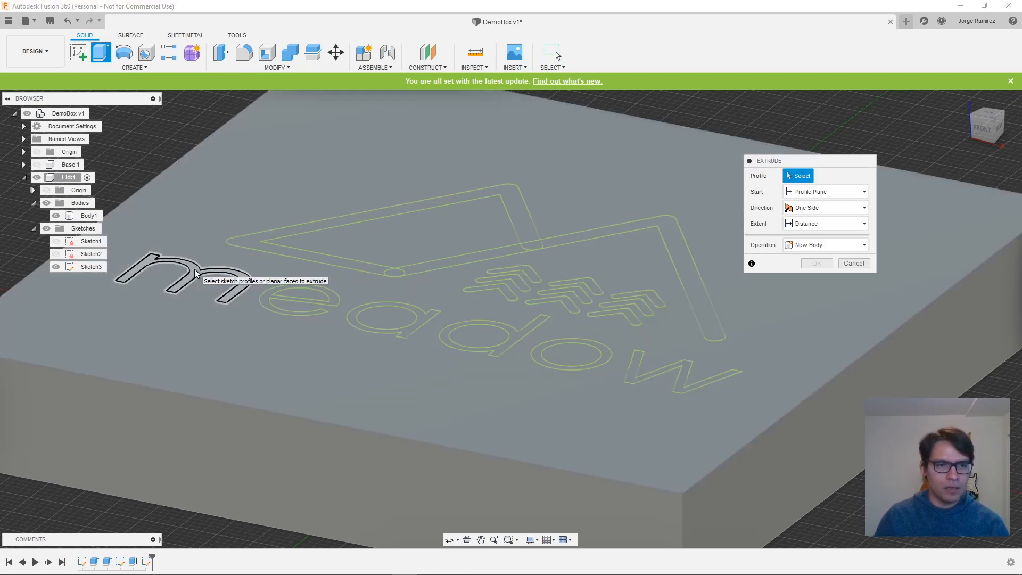
{"action": "left_click", "coordinate": [196, 273]}
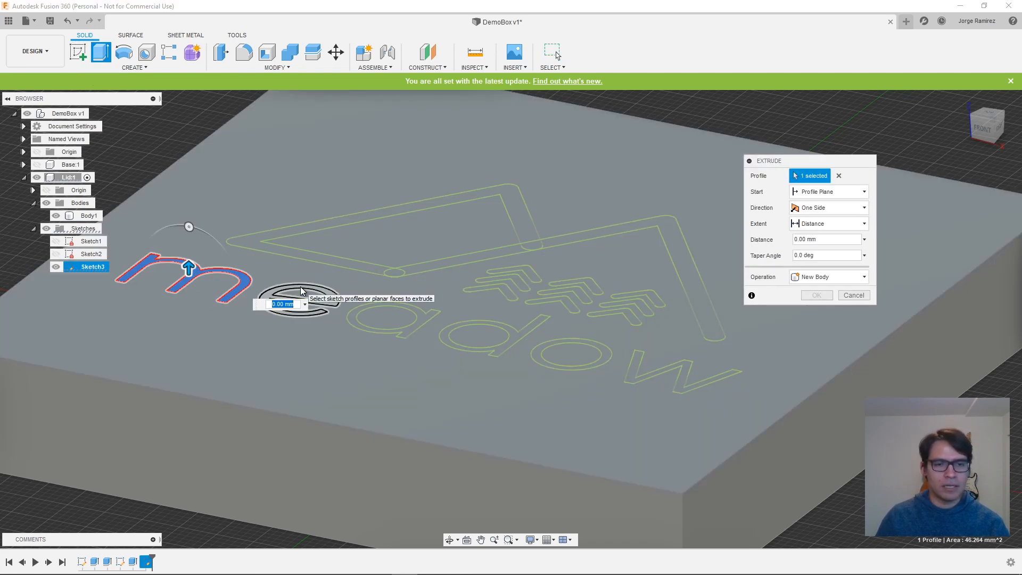
{"action": "scroll", "coordinate": [302, 294], "scroll_direction": "up", "scroll_amount": 5}
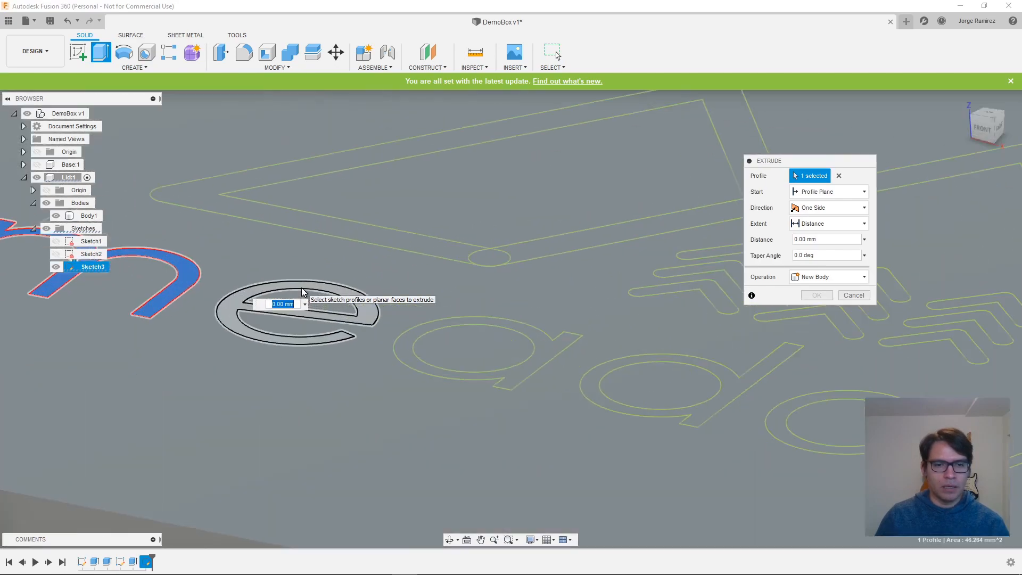
{"action": "left_click", "coordinate": [363, 302]}
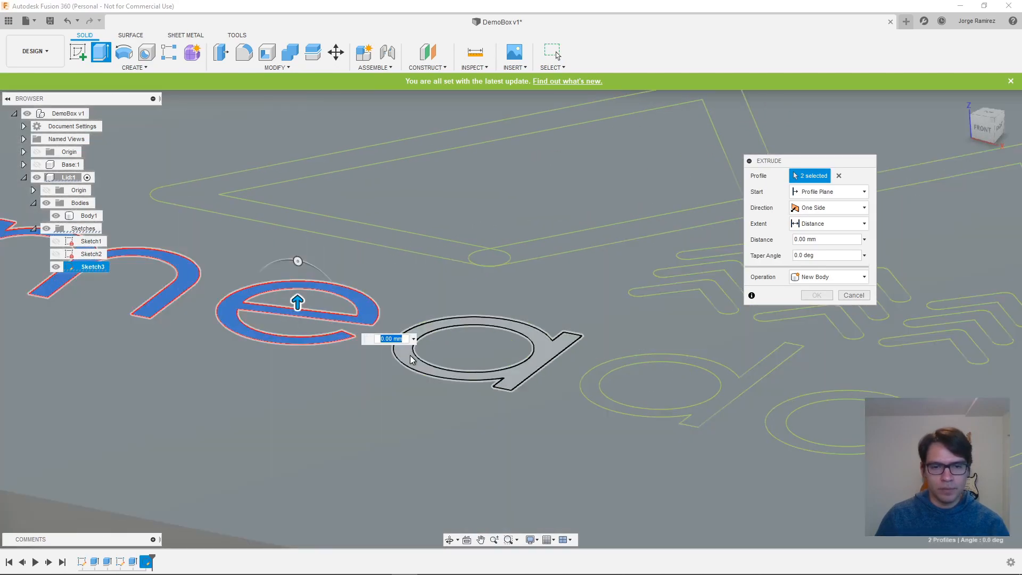
{"action": "left_click", "coordinate": [399, 342]}
{"action": "left_click", "coordinate": [589, 388]}
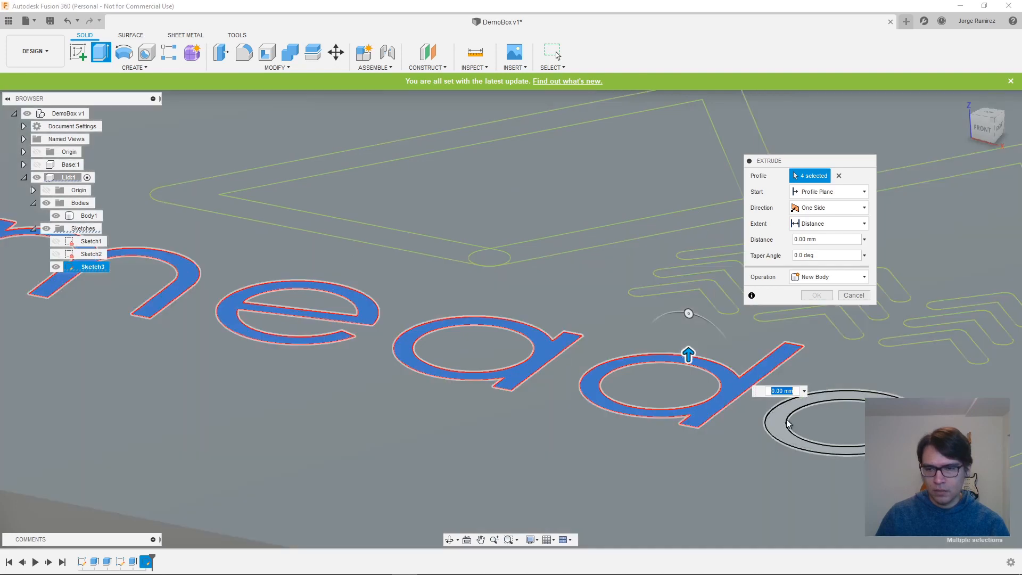
{"action": "left_click", "coordinate": [782, 420]}
{"action": "middle_click_drag", "start_coordinate": [847, 464], "coordinate": [434, 455]}
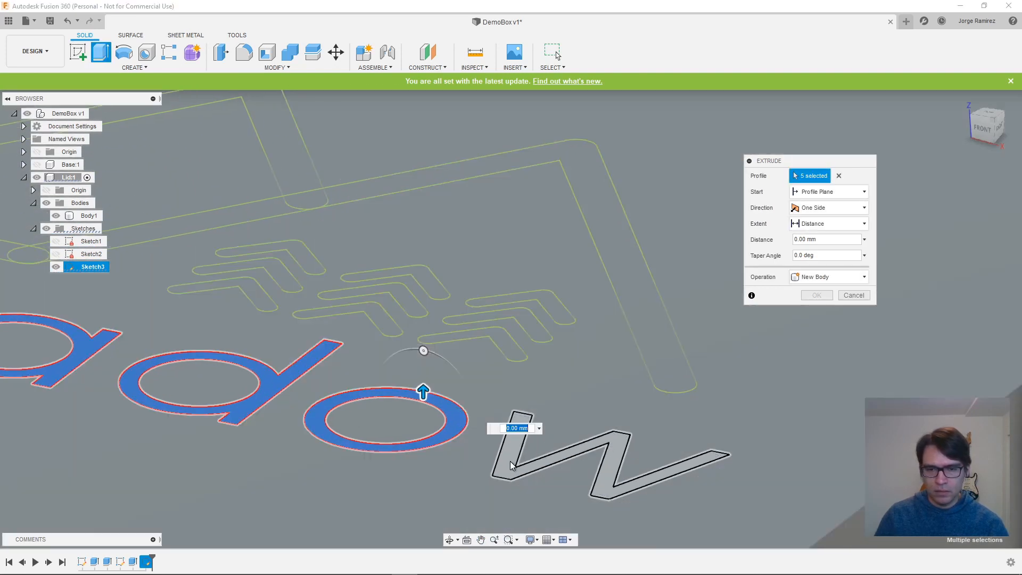
{"action": "left_click", "coordinate": [510, 461]}
- Add all nine chevron-shaped tree profiles of the logo to the extrusion's profile selection
{"action": "left_click", "coordinate": [510, 355]}
{"action": "left_click", "coordinate": [535, 334]}
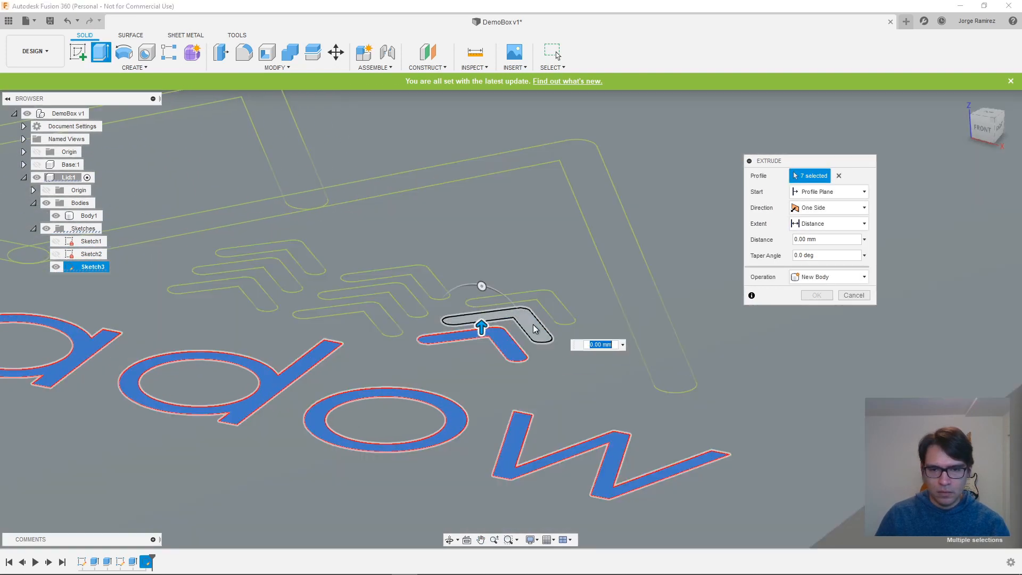
{"action": "left_click", "coordinate": [558, 313]}
{"action": "left_click", "coordinate": [392, 325]}
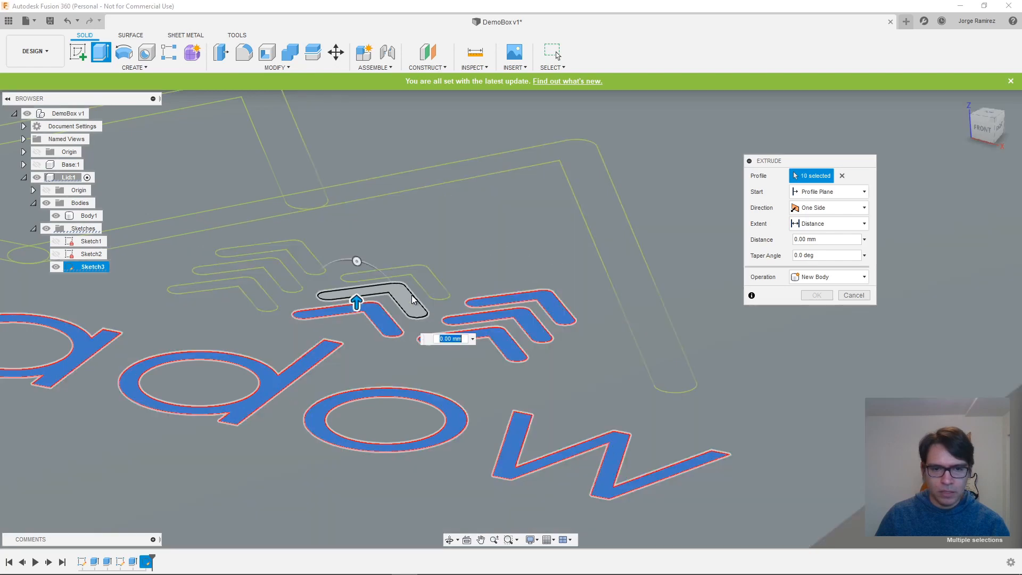
{"action": "left_click", "coordinate": [362, 292]}
{"action": "left_click", "coordinate": [373, 274]}
{"action": "left_click", "coordinate": [277, 307]}
{"action": "left_click", "coordinate": [244, 270]}
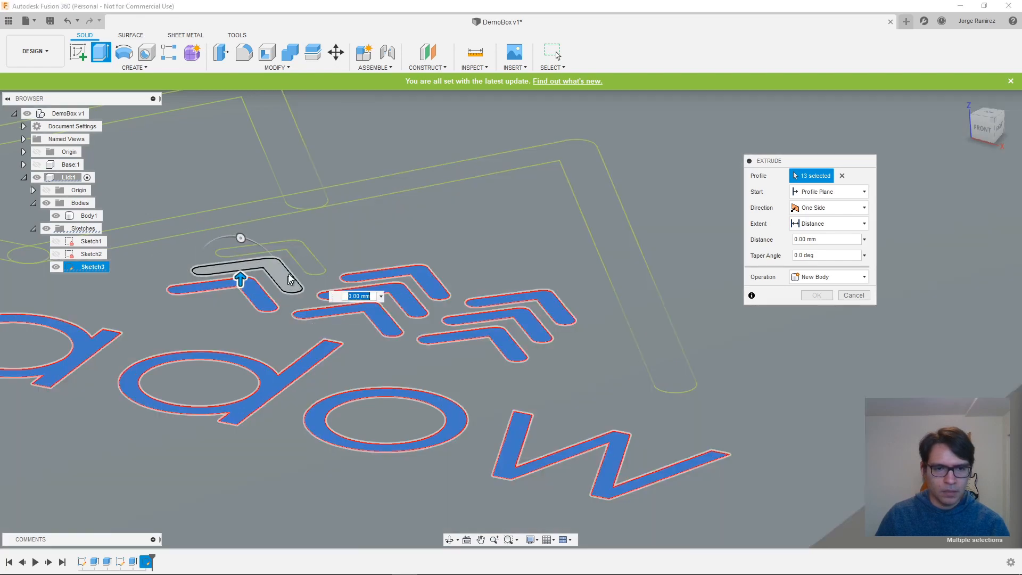
{"action": "left_click", "coordinate": [268, 250]}
- Add every segment of the two mountain outlines, including the small overlap areas, to the extrusion's profile selection
{"action": "middle_click_drag", "start_coordinate": [363, 227], "coordinate": [478, 344]}
{"action": "left_click", "coordinate": [449, 311]}
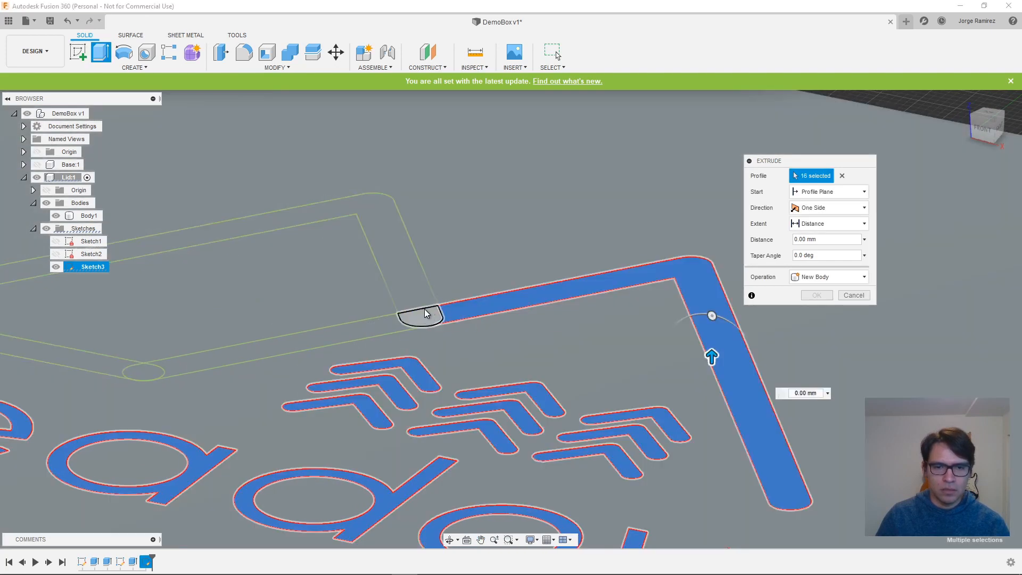
{"action": "left_click", "coordinate": [424, 310]}
{"action": "left_click", "coordinate": [411, 296]}
{"action": "left_click", "coordinate": [348, 333]}
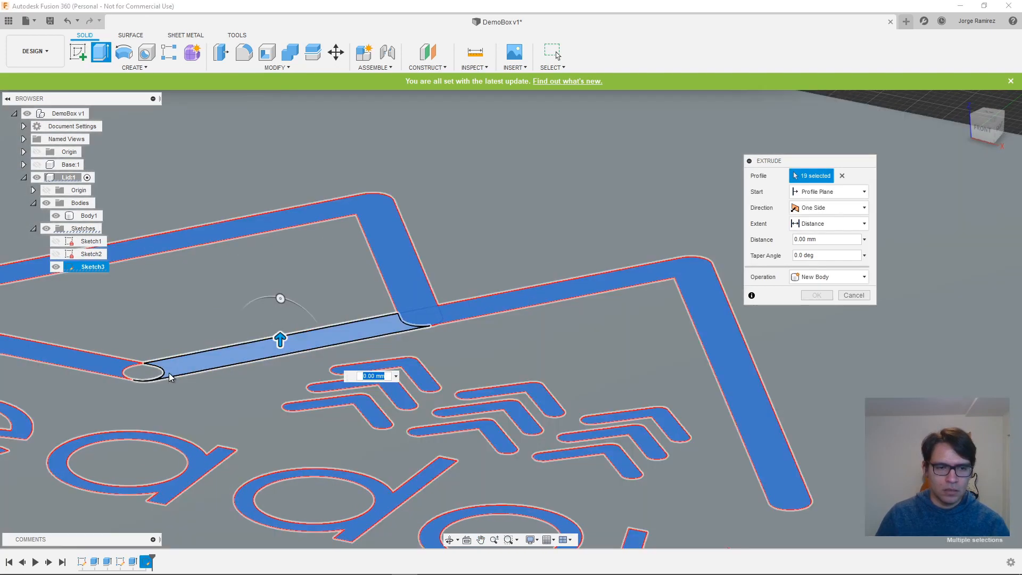
{"action": "left_click", "coordinate": [143, 373]}
- Extrude the selected meadow logo profiles 0.6 mm from the Lid's top face
{"action": "middle_click_drag", "start_coordinate": [686, 484], "coordinate": [696, 516], "text": "shift"}
{"action": "scroll", "coordinate": [466, 467], "scroll_direction": "down", "scroll_amount": 8}
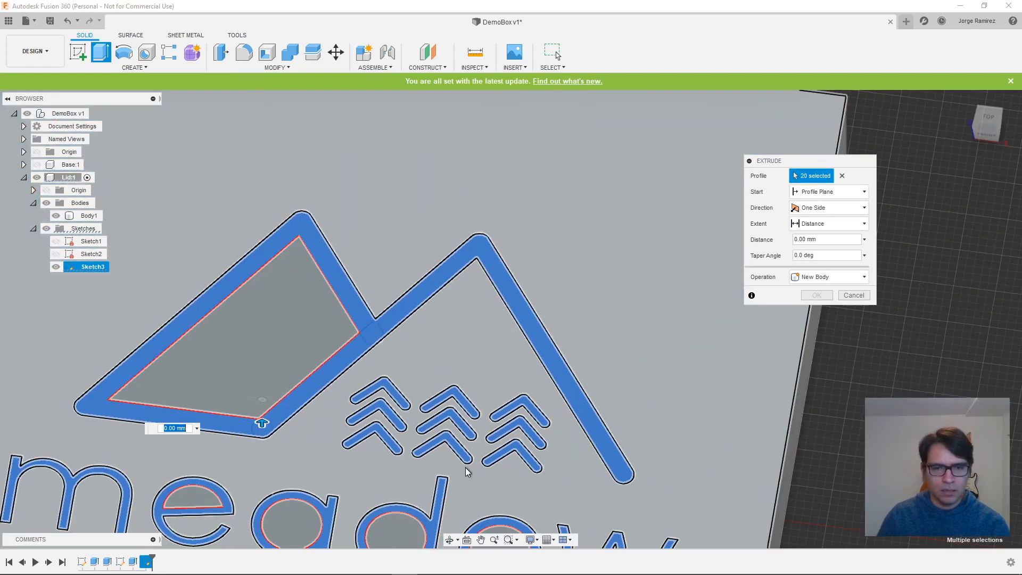
{"action": "middle_click_drag", "start_coordinate": [522, 493], "coordinate": [458, 353]}
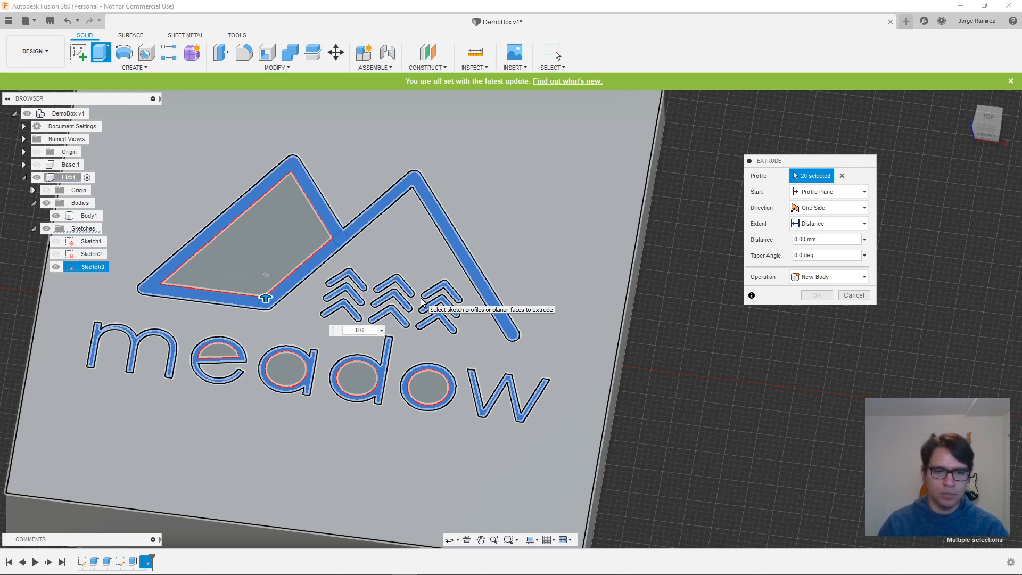
{"action": "key", "text": "Return"}
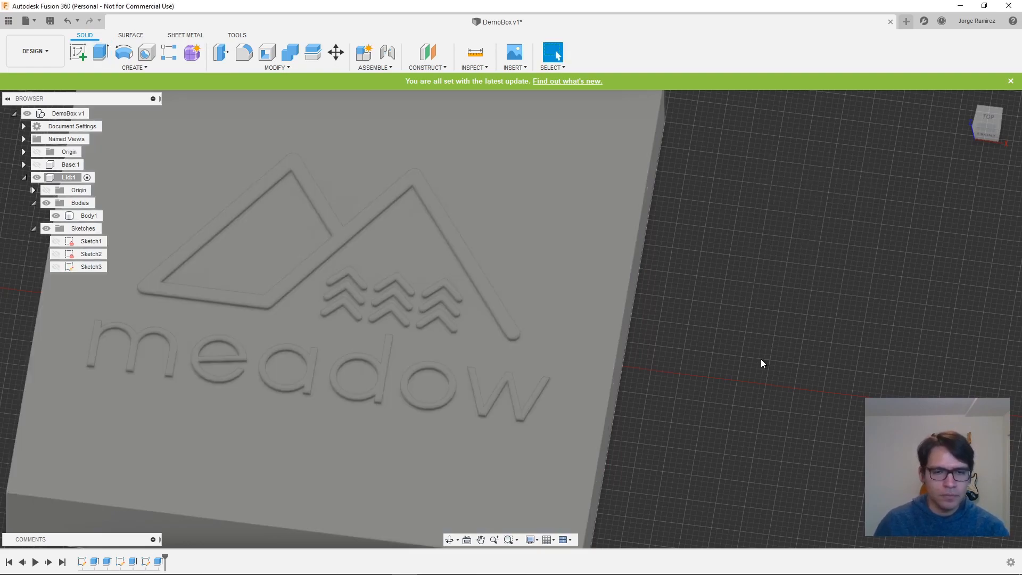
- Start a Fillet on the Lid and select one front vertical corner edge plus the two top edges meeting it
{"action": "middle_click_drag", "start_coordinate": [762, 362], "coordinate": [740, 330], "text": "shift"}
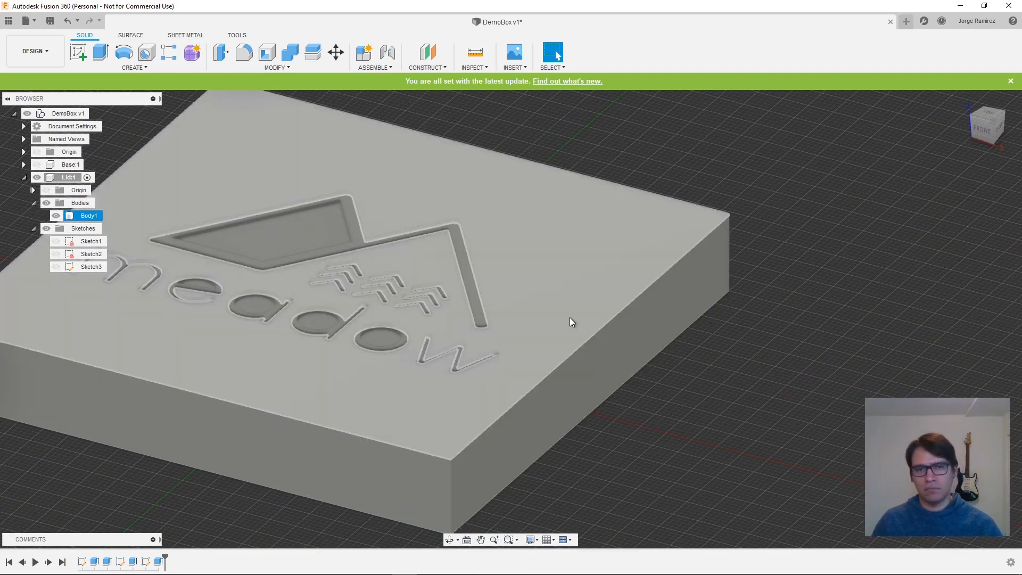
{"action": "middle_click_drag", "start_coordinate": [571, 322], "coordinate": [763, 384], "text": "shift"}
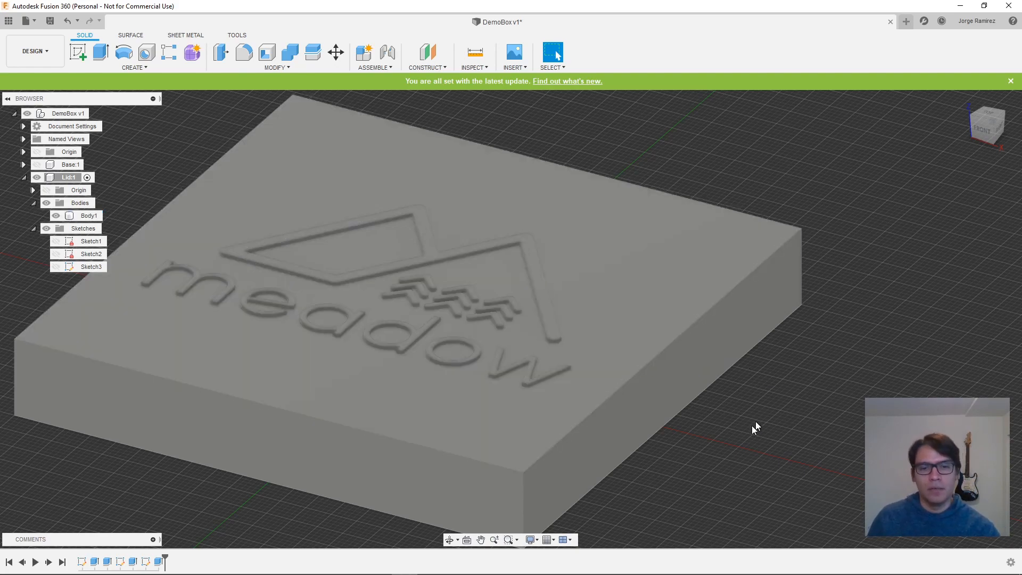
{"action": "scroll", "coordinate": [711, 433], "scroll_direction": "down", "scroll_amount": 3}
{"action": "middle_click_drag", "start_coordinate": [699, 475], "coordinate": [753, 478], "text": "shift"}
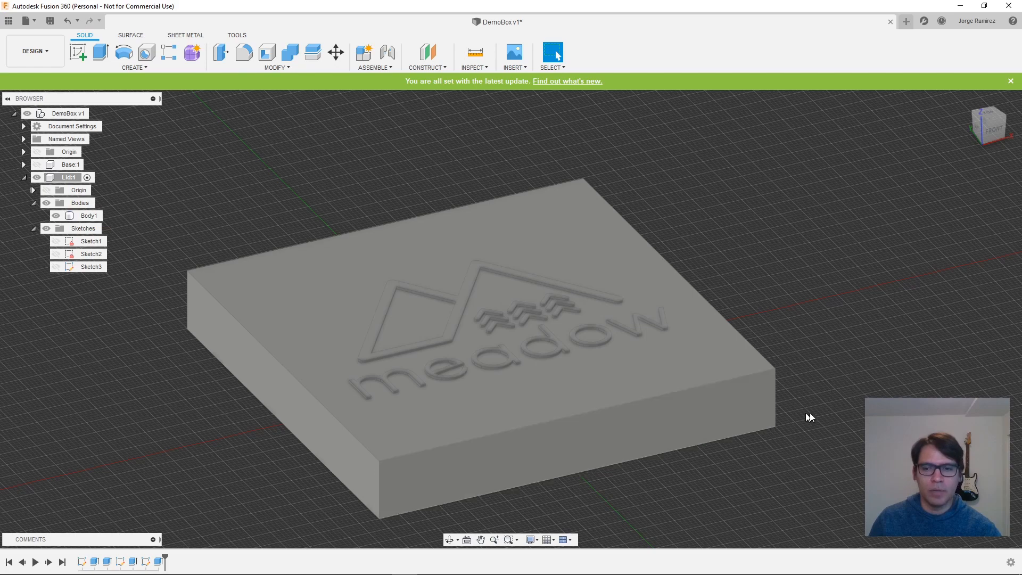
{"action": "middle_click_drag", "start_coordinate": [810, 418], "coordinate": [816, 405], "text": "shift"}
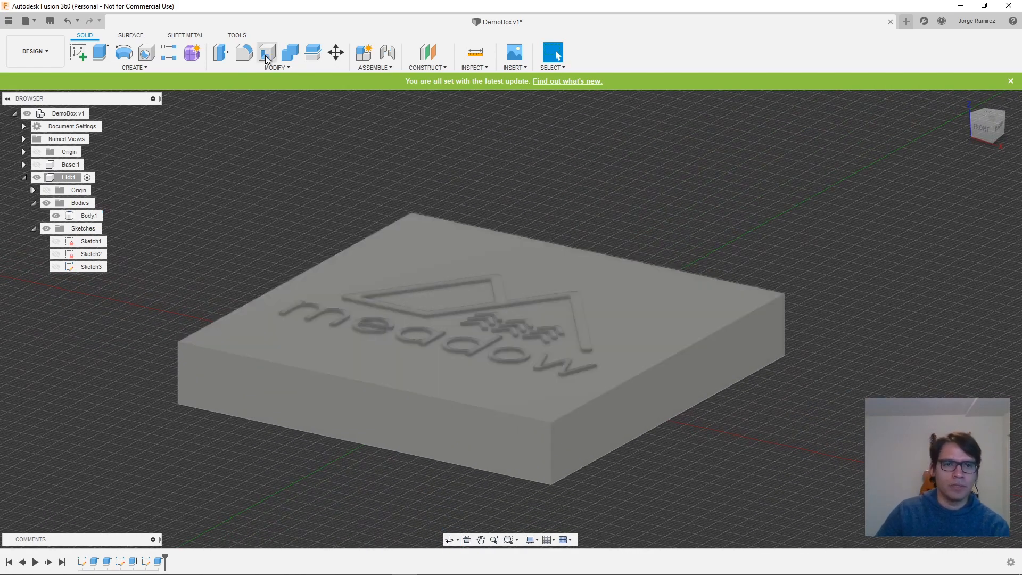
{"action": "left_click", "coordinate": [287, 69]}
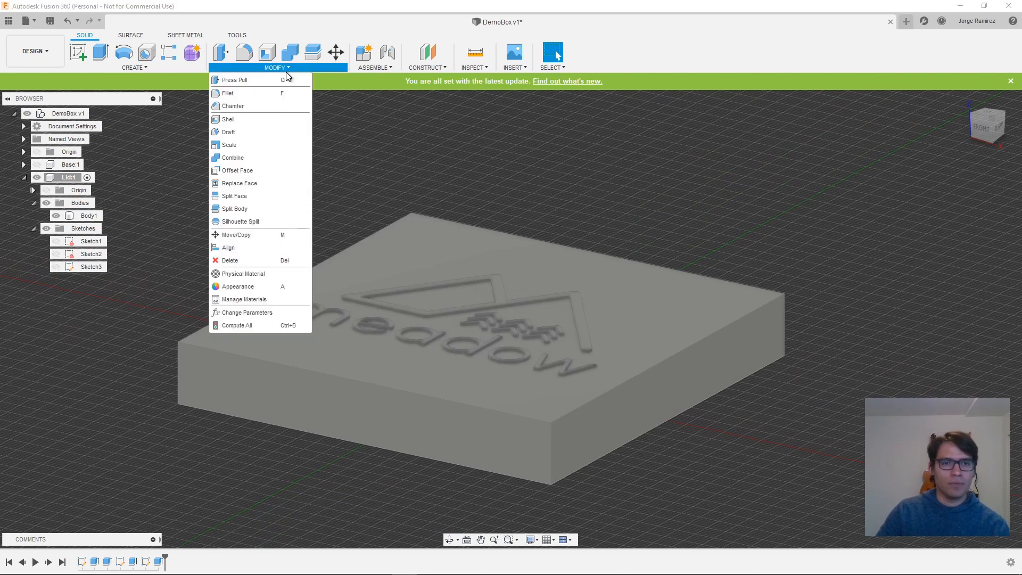
{"action": "left_click", "coordinate": [270, 93]}
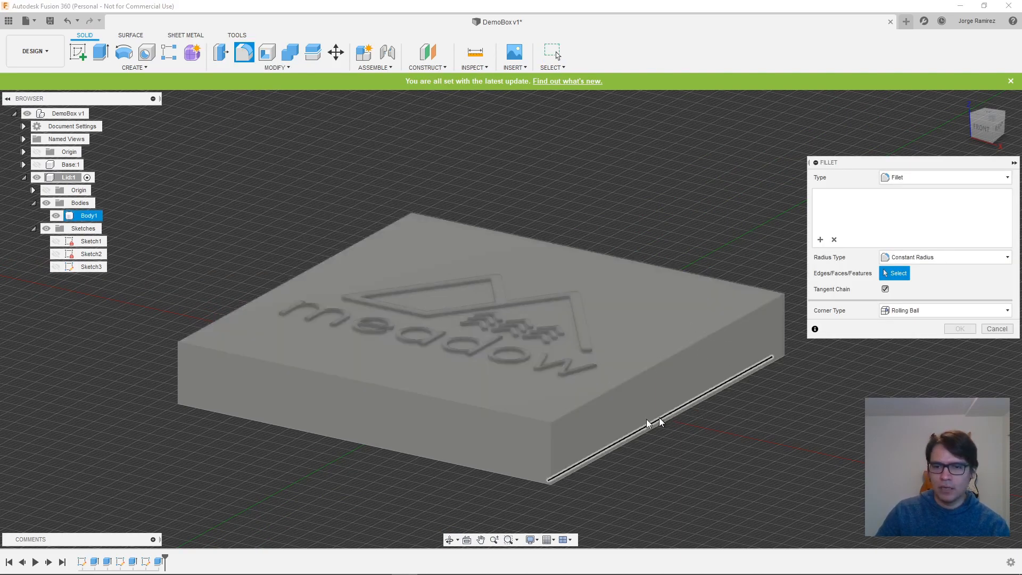
{"action": "left_click", "coordinate": [550, 457]}
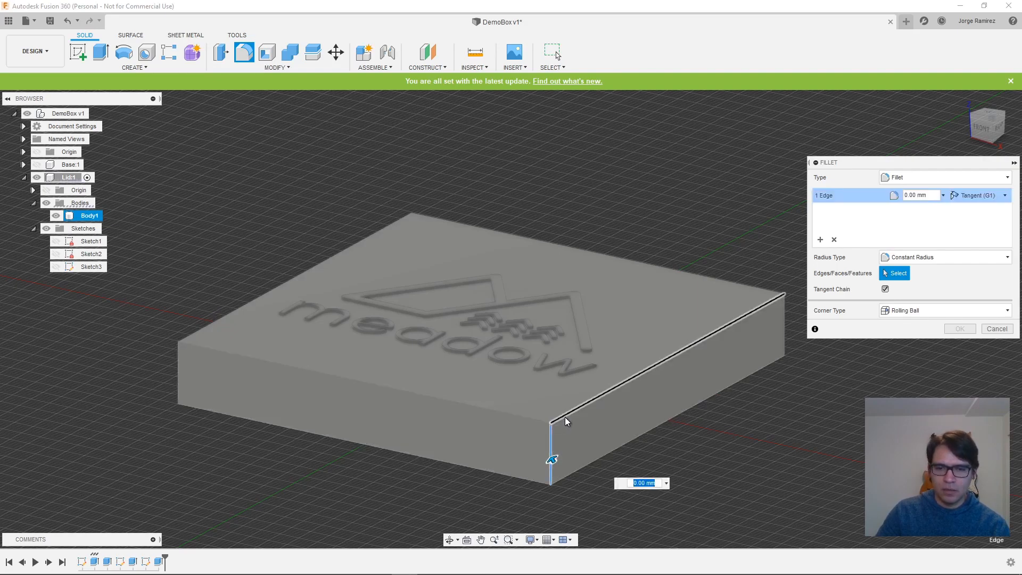
{"action": "left_click", "coordinate": [565, 417]}
{"action": "left_click", "coordinate": [532, 416]}
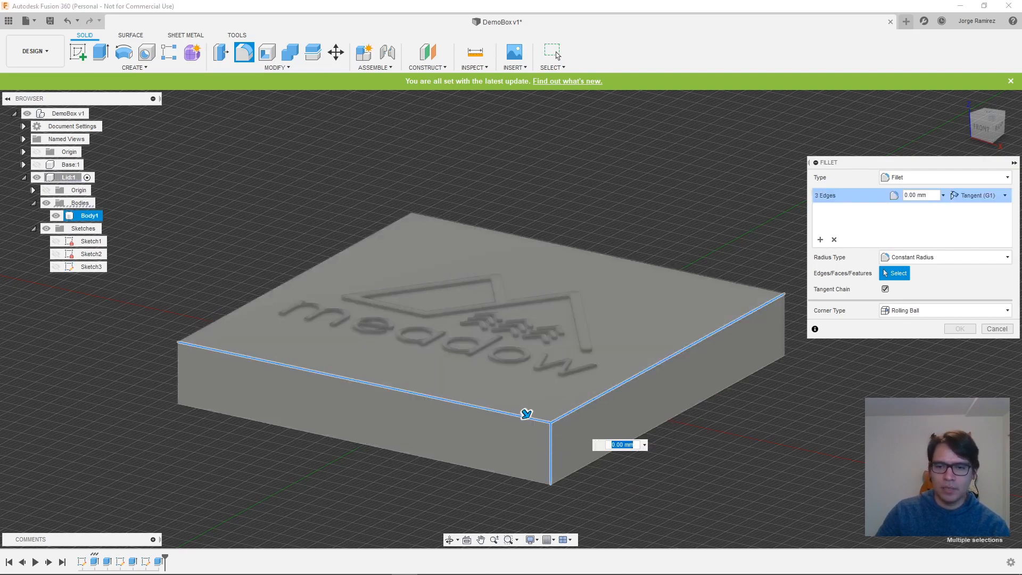
- Add the Lid's other three vertical corner edges and two remaining top edges to the fillet selection
{"action": "middle_click_drag", "start_coordinate": [977, 420], "coordinate": [744, 428], "text": "shift"}
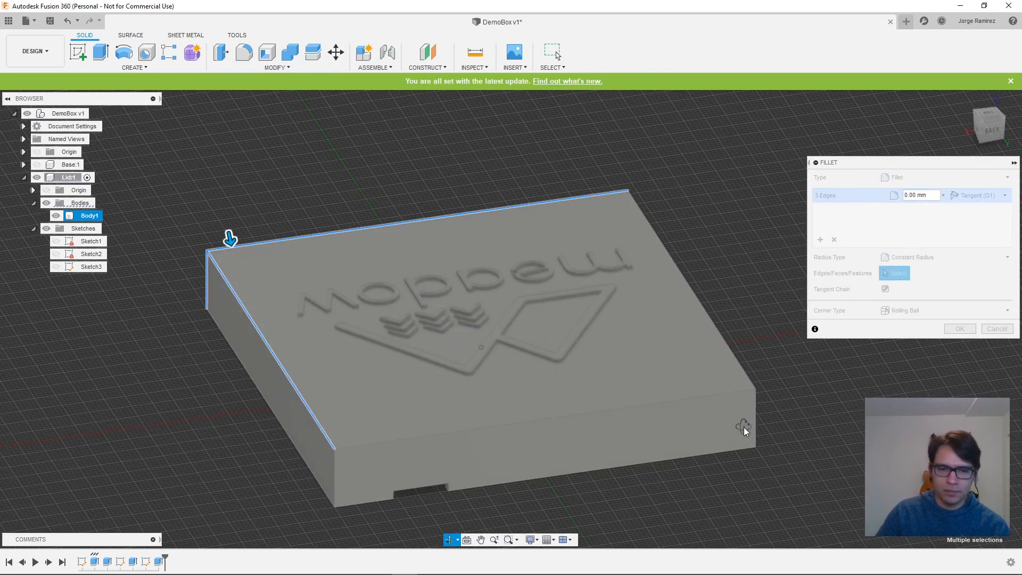
{"action": "left_click", "coordinate": [332, 465]}
{"action": "left_click", "coordinate": [363, 446]}
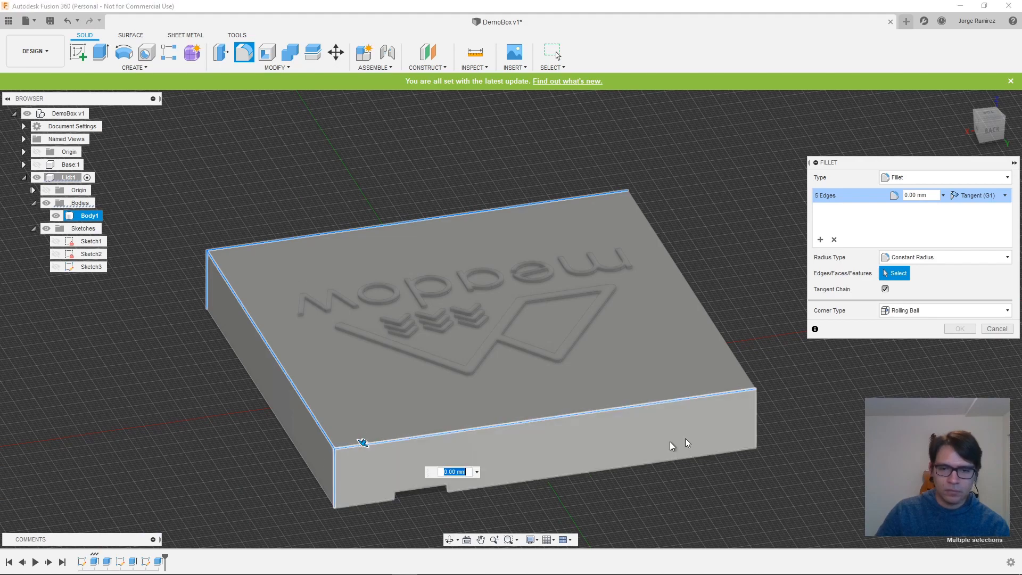
{"action": "left_click", "coordinate": [755, 423]}
{"action": "middle_click_drag", "start_coordinate": [765, 422], "coordinate": [634, 449], "text": "shift"}
{"action": "left_click", "coordinate": [563, 457]}
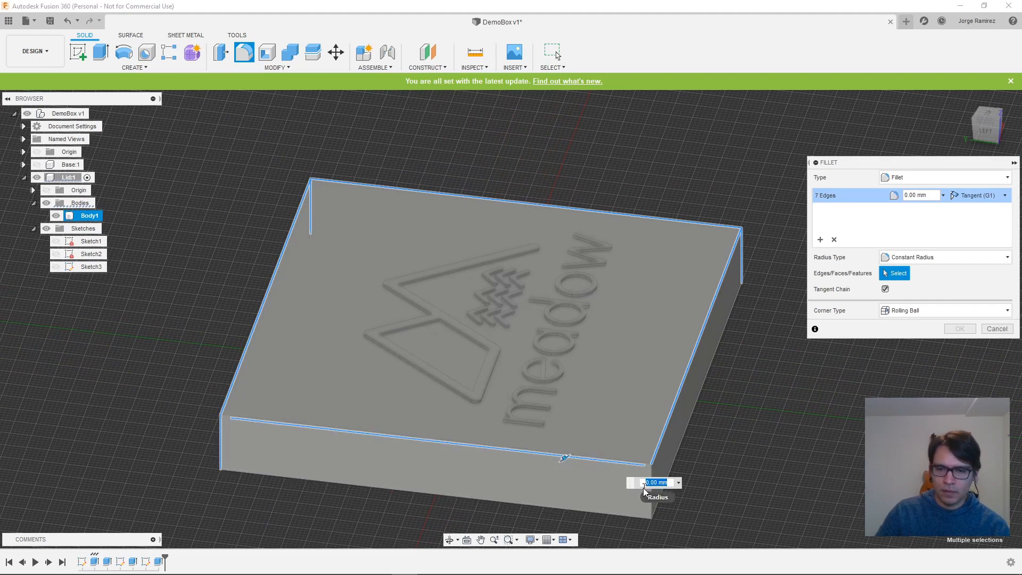
{"action": "left_click", "coordinate": [650, 500]}
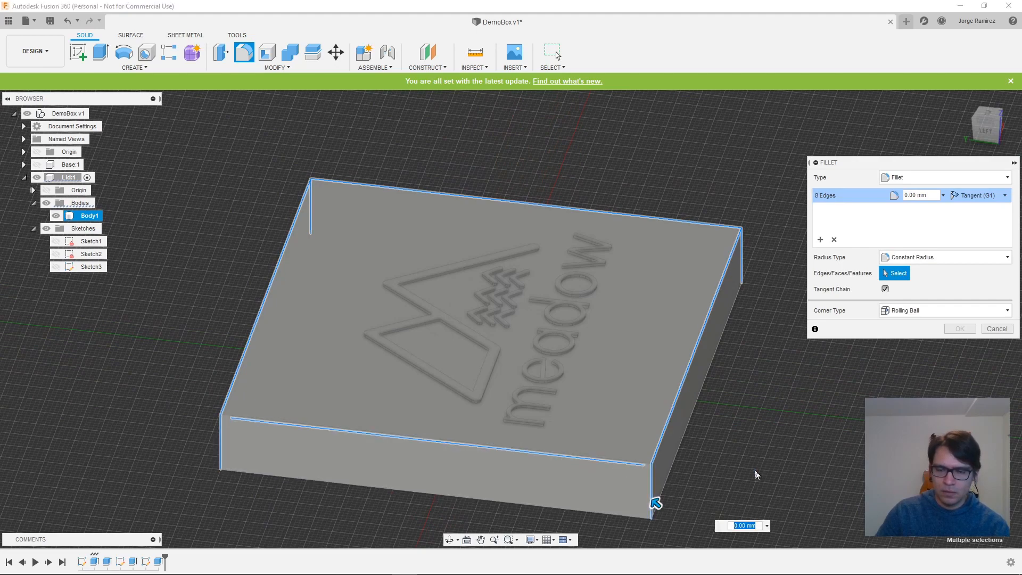
- Check that all eight outer edges of the Lid are selected and fillet them with a 2 mm radius
{"action": "middle_click_drag", "start_coordinate": [756, 474], "coordinate": [506, 463], "text": "shift"}
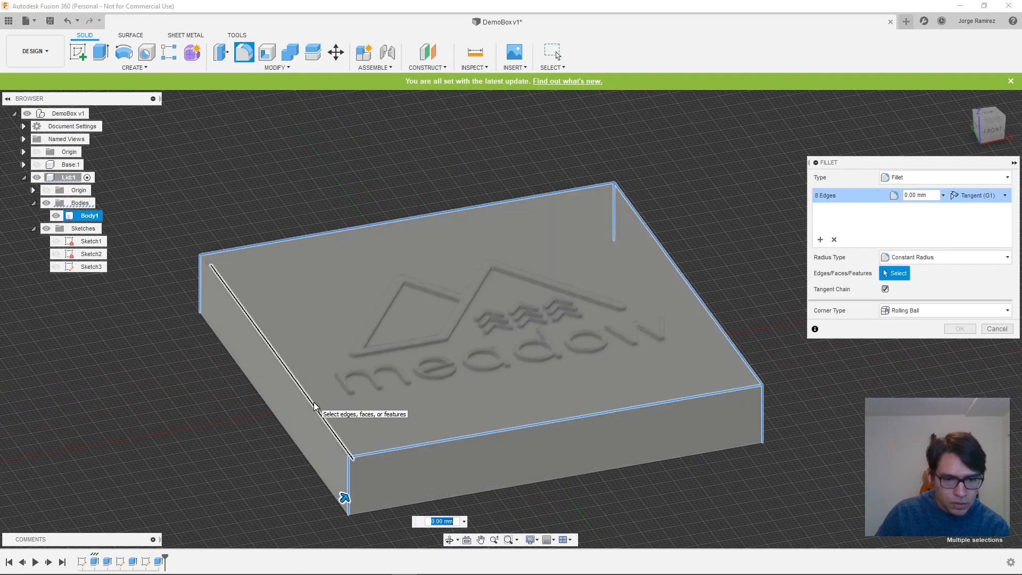
{"action": "left_click", "coordinate": [314, 406]}
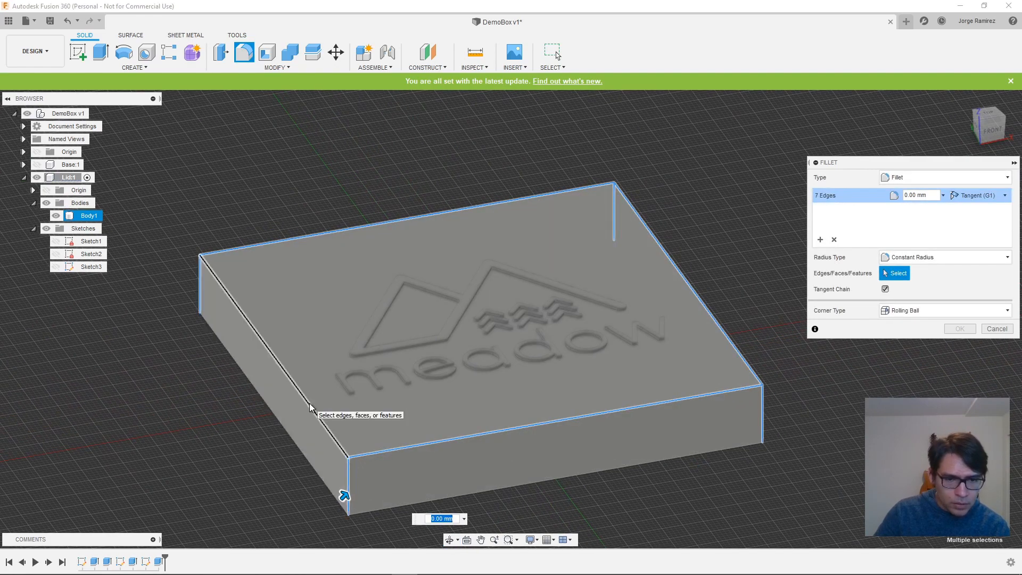
{"action": "left_click", "coordinate": [301, 400]}
{"action": "middle_click_drag", "start_coordinate": [714, 482], "coordinate": [706, 482], "text": "shift"}
{"action": "middle_click_drag", "start_coordinate": [319, 401], "coordinate": [723, 328], "text": "shift"}
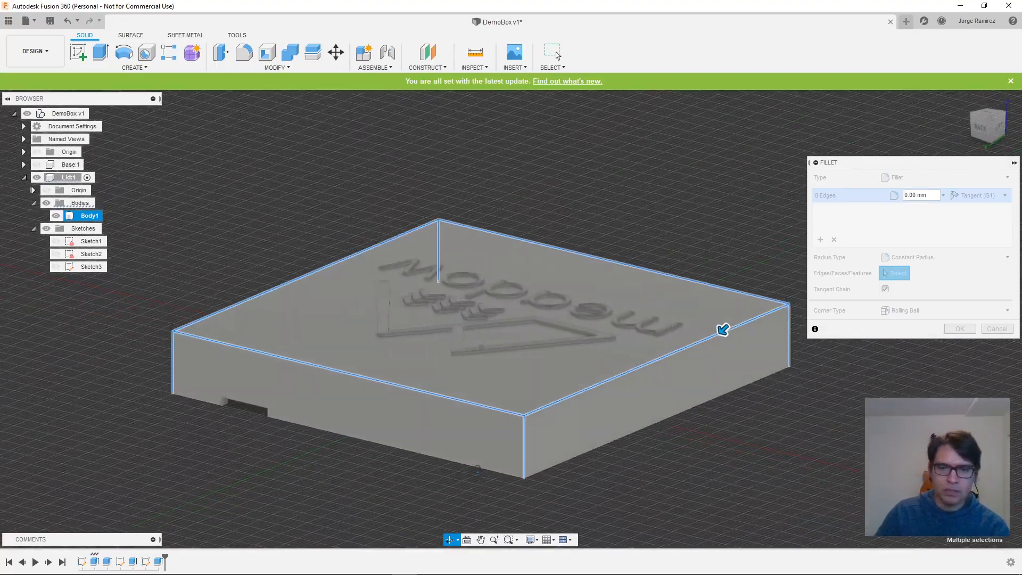
{"action": "type", "text": "2mm"}
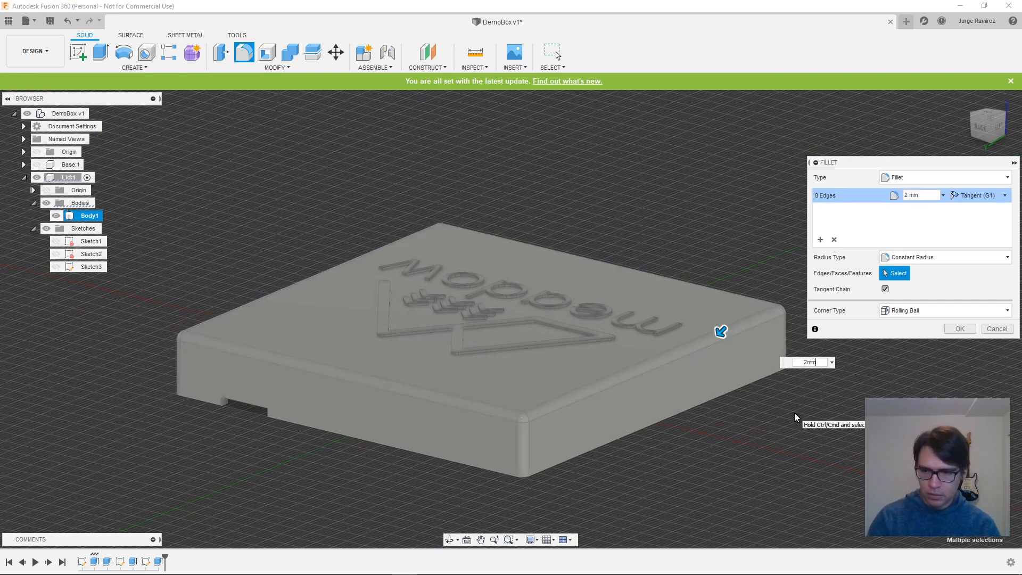
{"action": "key", "text": "Return"}
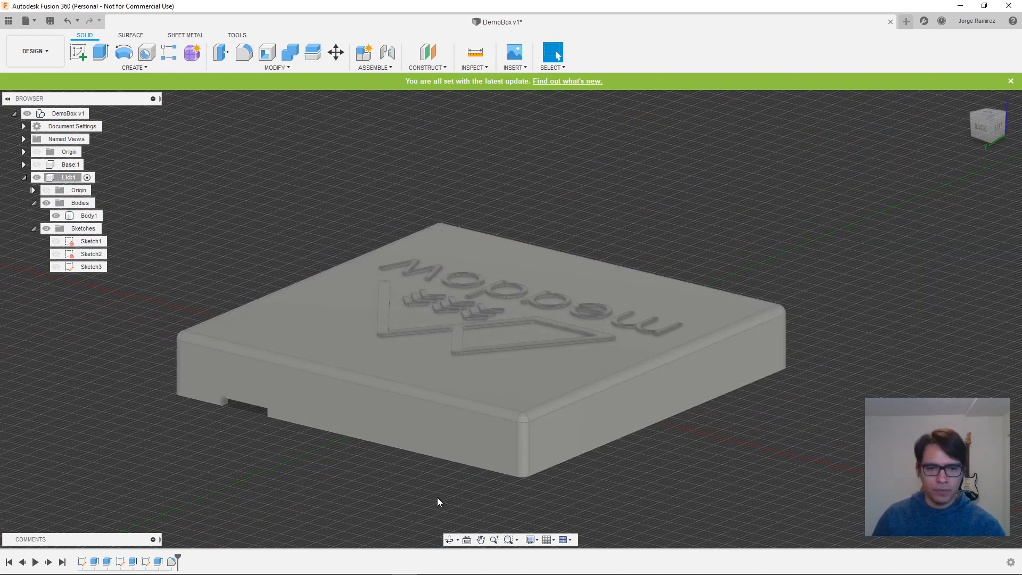
- Show the Base together with the Lid and examine how their edges and back notches line up
{"action": "middle_click_drag", "start_coordinate": [387, 481], "coordinate": [733, 471], "text": "shift"}
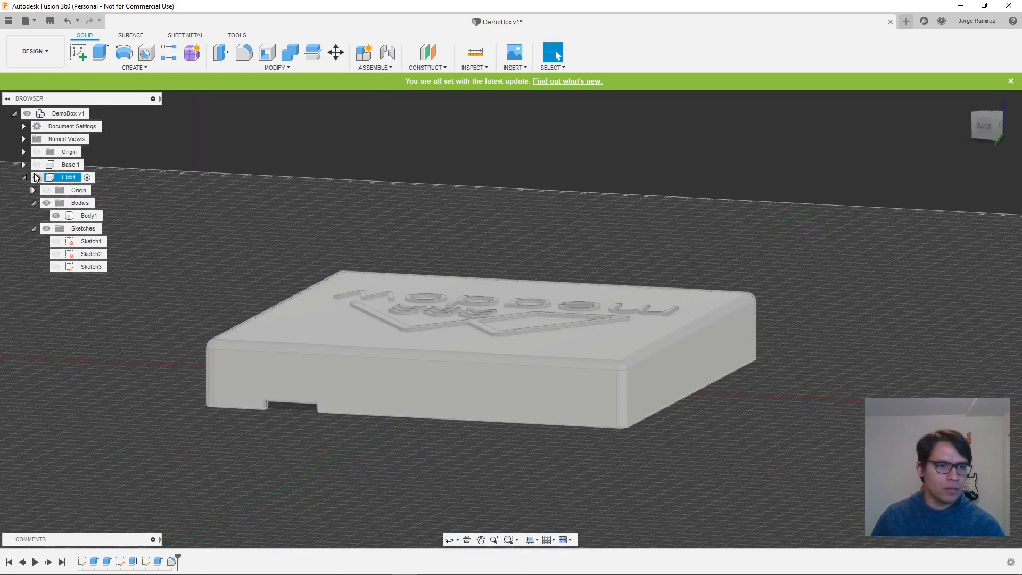
{"action": "left_click", "coordinate": [24, 165]}
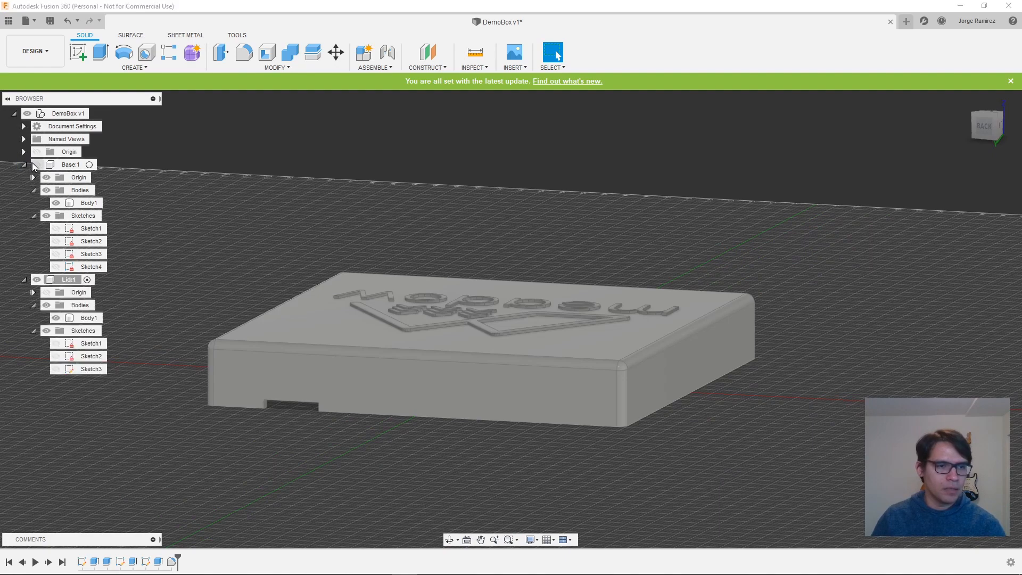
{"action": "left_click", "coordinate": [36, 164]}
{"action": "middle_click_drag", "start_coordinate": [445, 471], "coordinate": [461, 485], "text": "shift"}
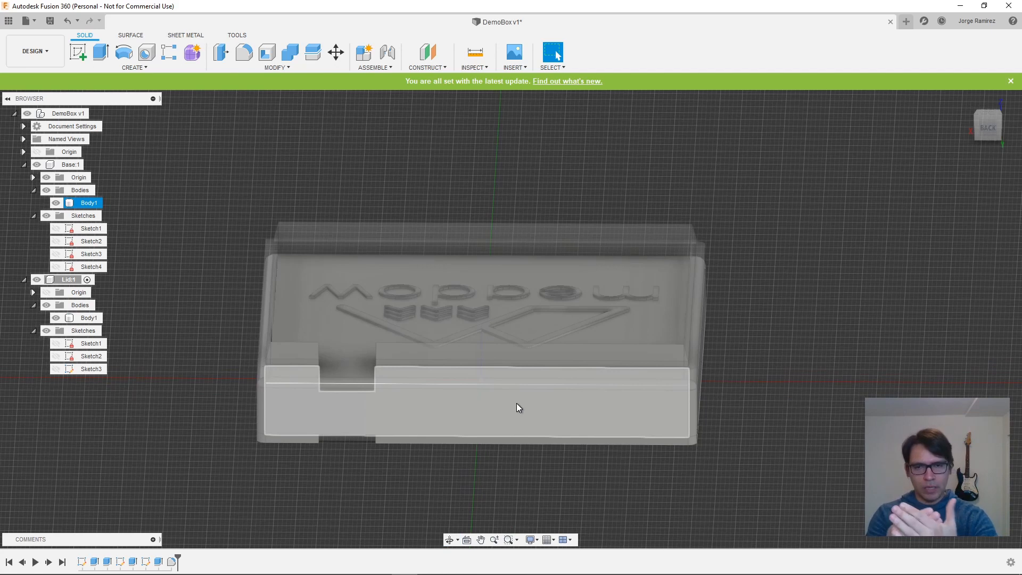
{"action": "left_click", "coordinate": [314, 301]}
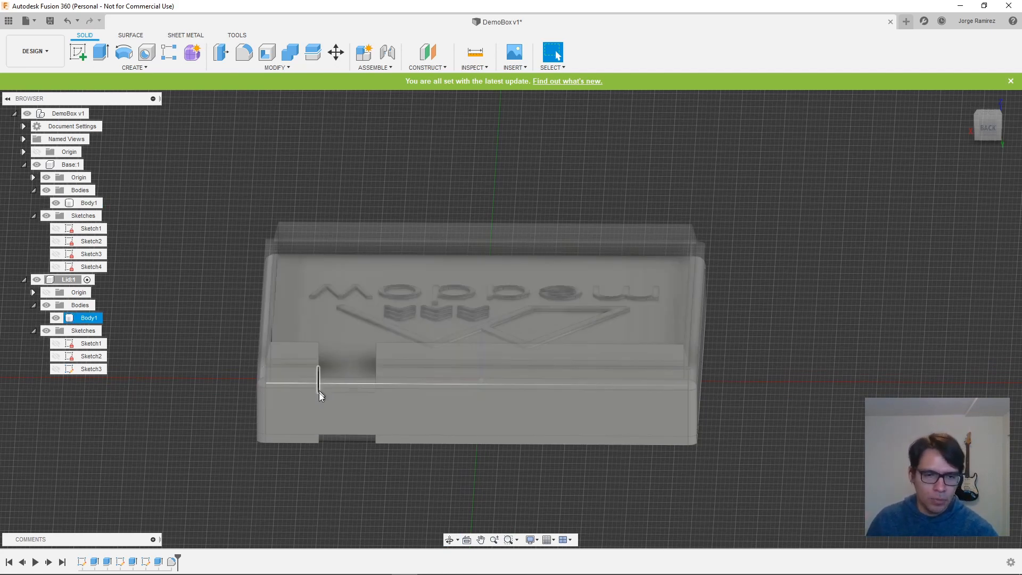
{"action": "left_click", "coordinate": [321, 440]}
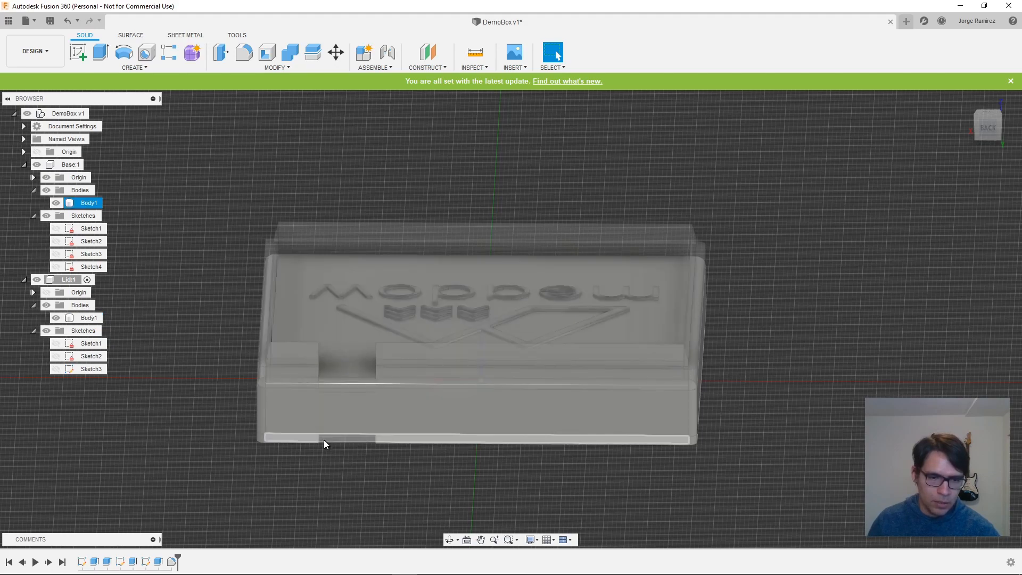
{"action": "left_click", "coordinate": [361, 358]}
{"action": "left_click", "coordinate": [390, 487]}
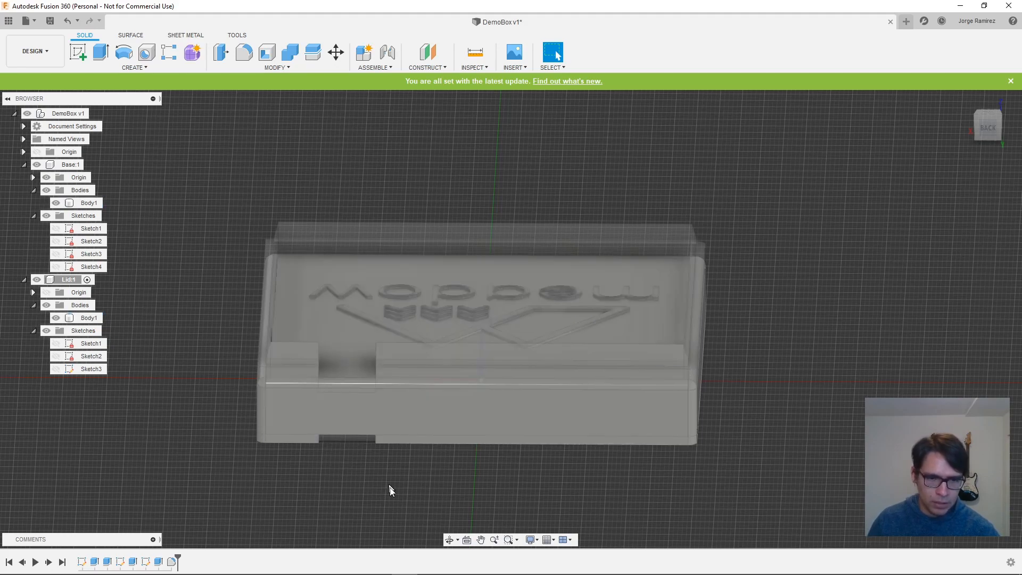
{"action": "middle_click_drag", "start_coordinate": [390, 488], "coordinate": [549, 493], "text": "shift"}
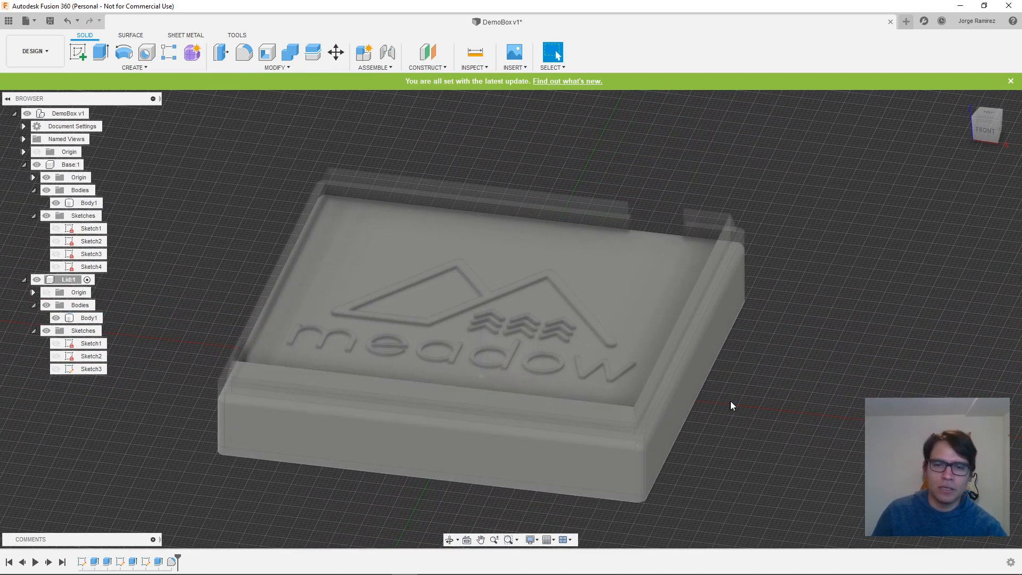
{"action": "middle_click_drag", "start_coordinate": [732, 406], "coordinate": [373, 374], "text": "shift"}
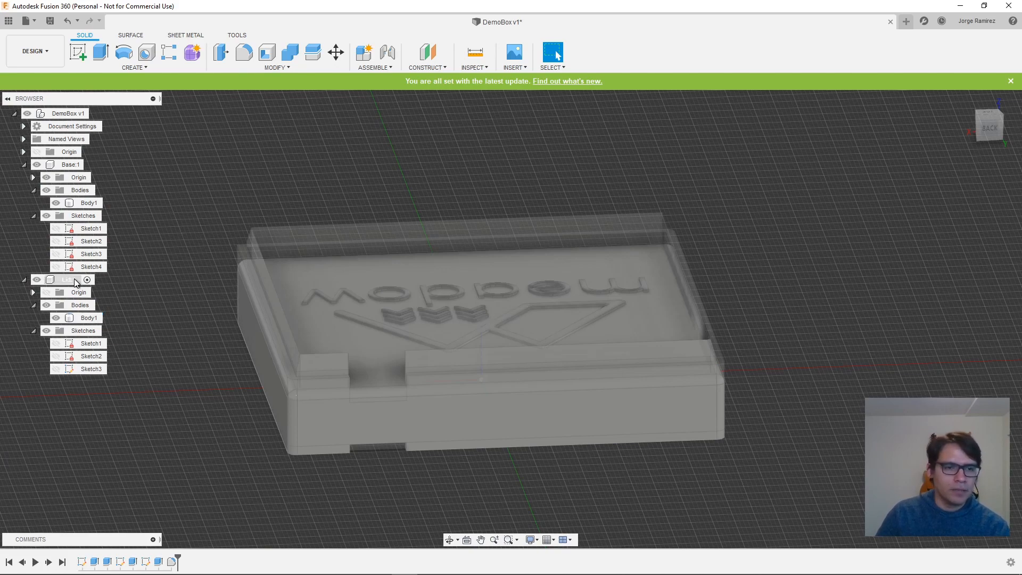
- Activate the Base component and hide the Lid's body
{"action": "left_click", "coordinate": [91, 166]}
{"action": "left_click", "coordinate": [90, 166]}
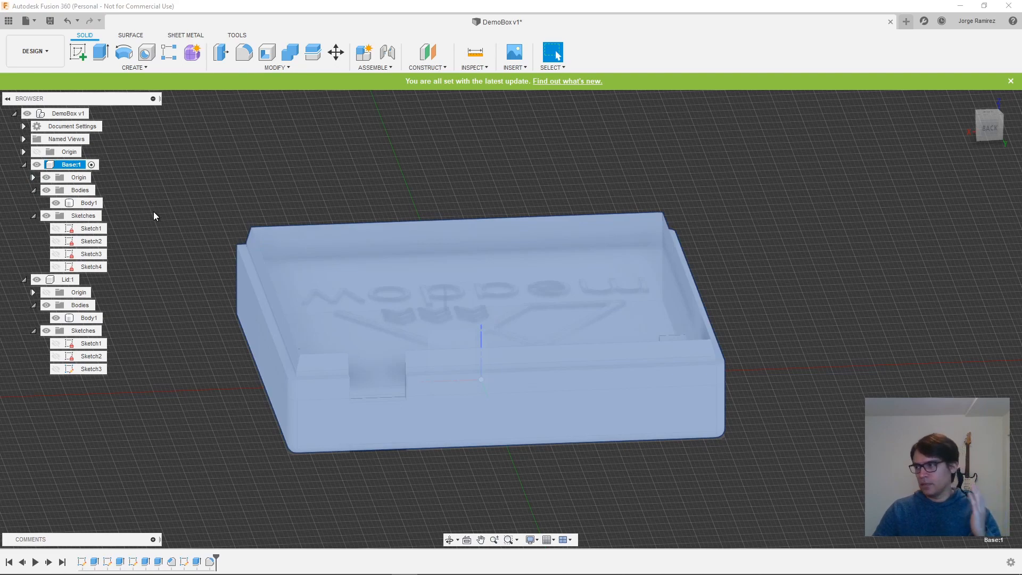
{"action": "left_click", "coordinate": [56, 318]}
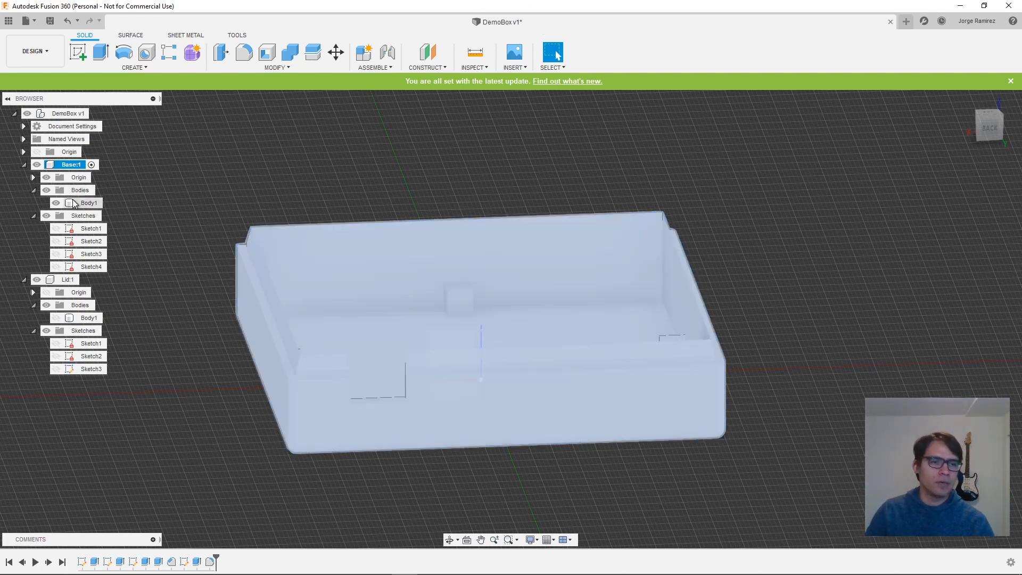
{"action": "left_click", "coordinate": [93, 167]}
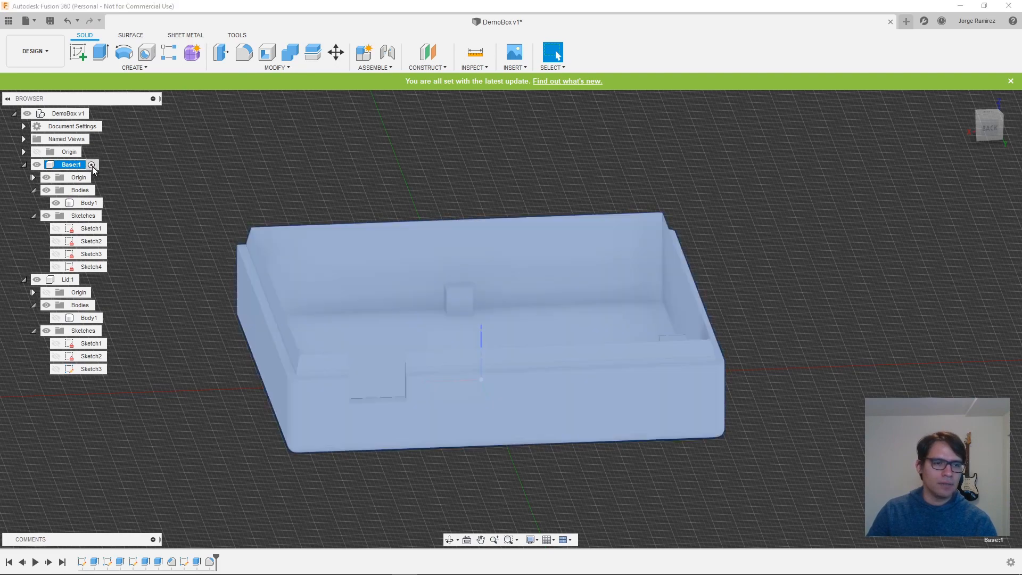
- Send the Base's body to Cura as a binary STL with medium refinement, using the custom print utility
{"action": "right_click", "coordinate": [83, 206]}
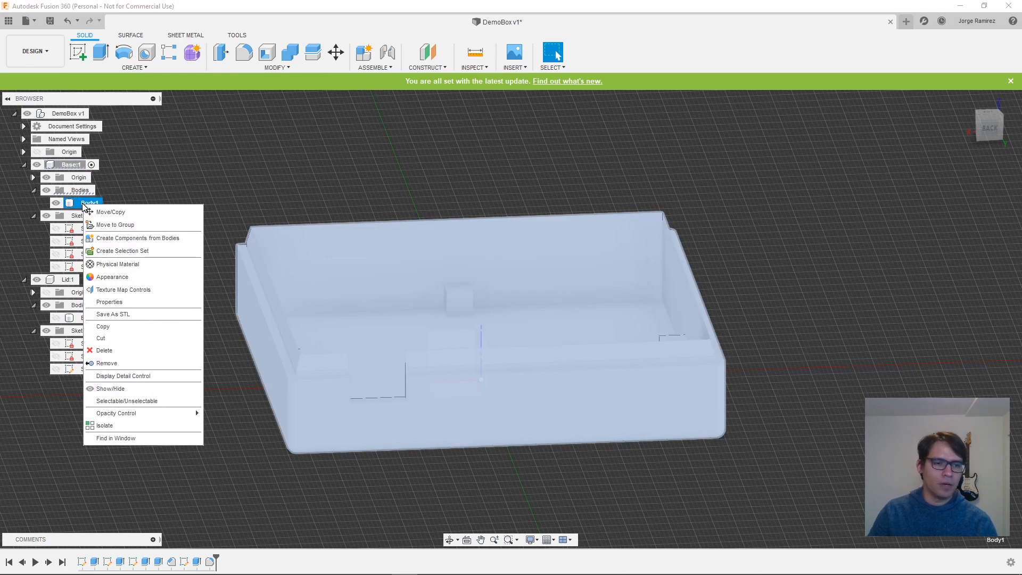
{"action": "left_click", "coordinate": [137, 315]}
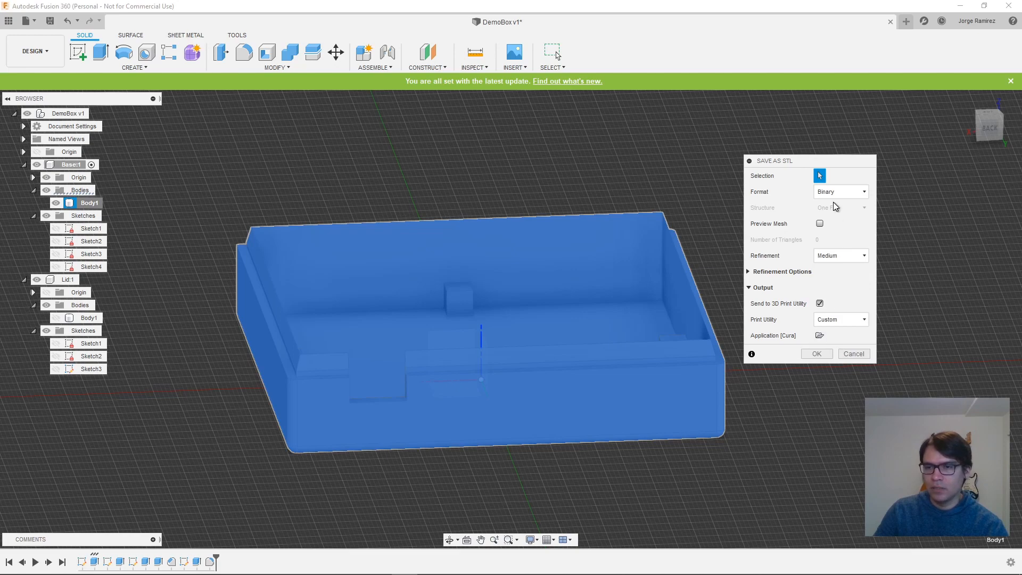
{"action": "left_click", "coordinate": [817, 354]}
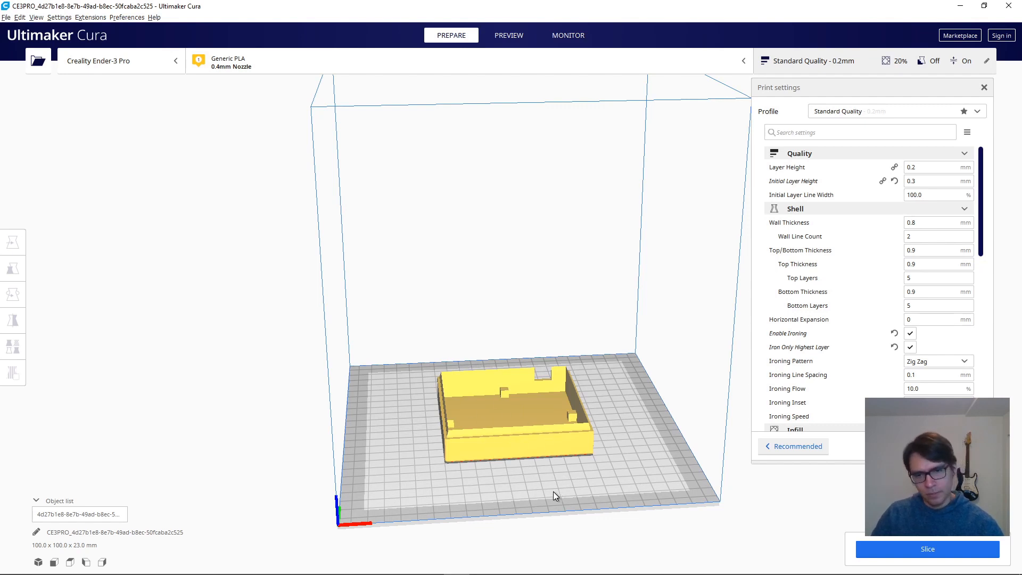
- In Ultimaker Cura, slice the Base with the Standard Quality 0.2 mm profile and display its layer preview
{"action": "scroll", "coordinate": [554, 491], "scroll_direction": "up", "scroll_amount": 1}
{"action": "scroll", "coordinate": [546, 488], "scroll_direction": "up", "scroll_amount": 5}
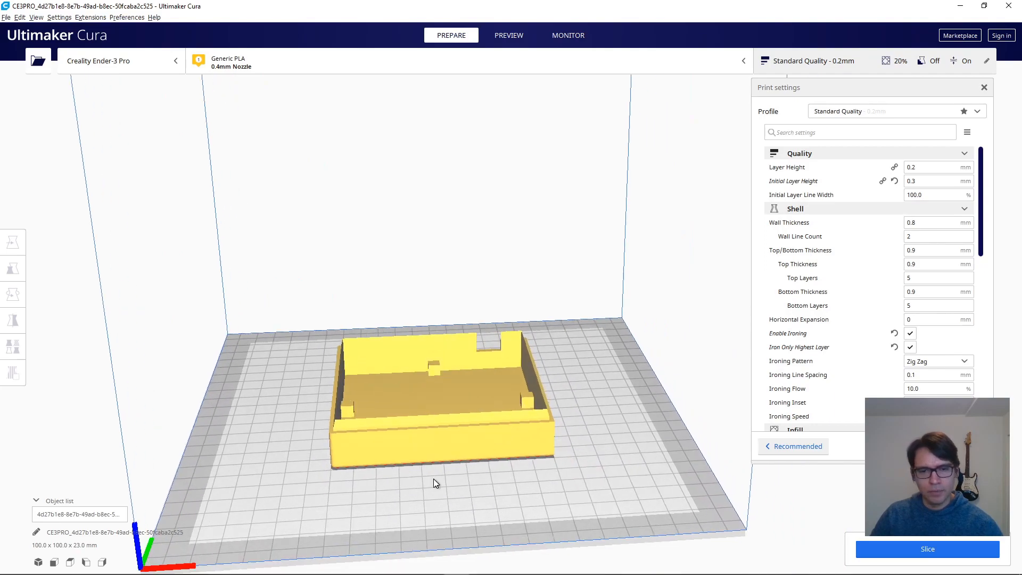
{"action": "right_click_drag", "start_coordinate": [525, 514], "coordinate": [612, 426]}
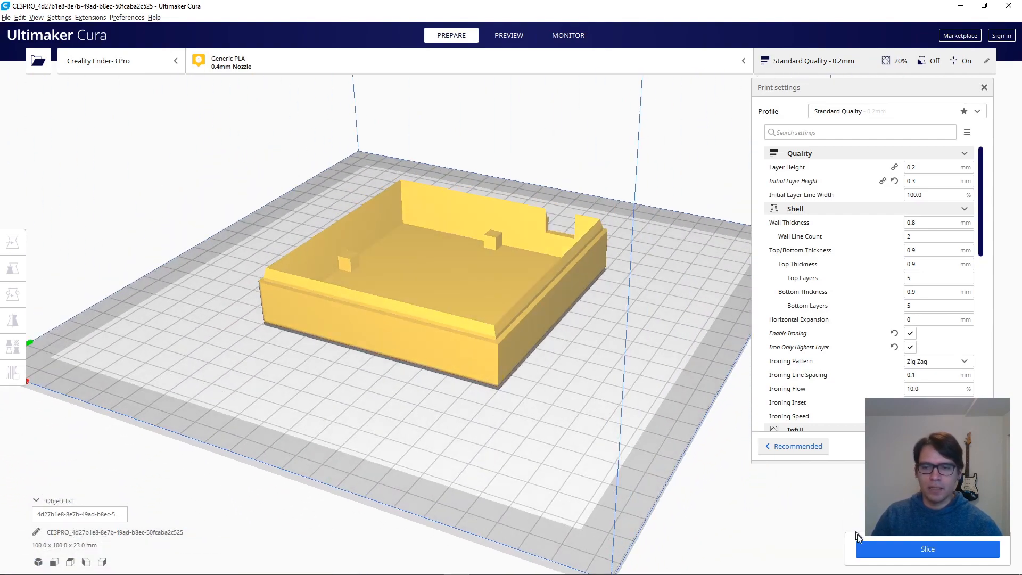
{"action": "left_click", "coordinate": [917, 546]}
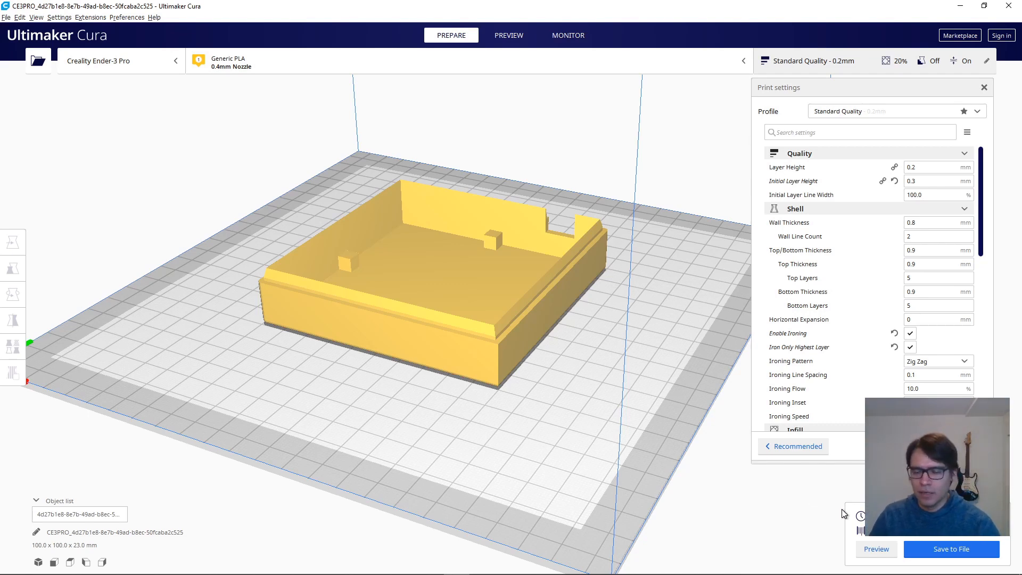
{"action": "left_click", "coordinate": [875, 548]}
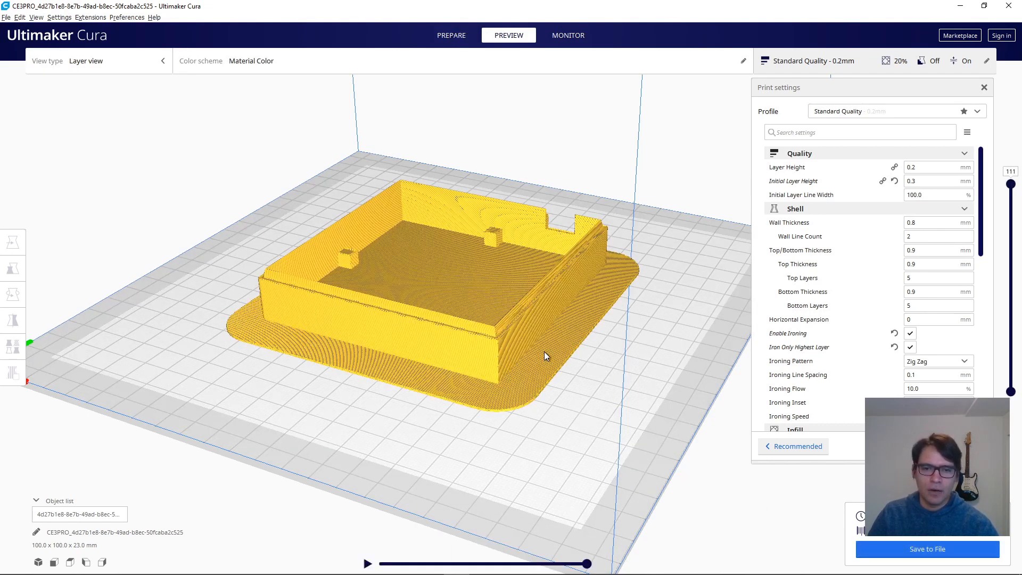
- Inspect the sliced Base from the first layer up to layer 33, looking closely at the walls and inner supports
{"action": "middle_click_drag", "start_coordinate": [513, 385], "coordinate": [525, 381]}
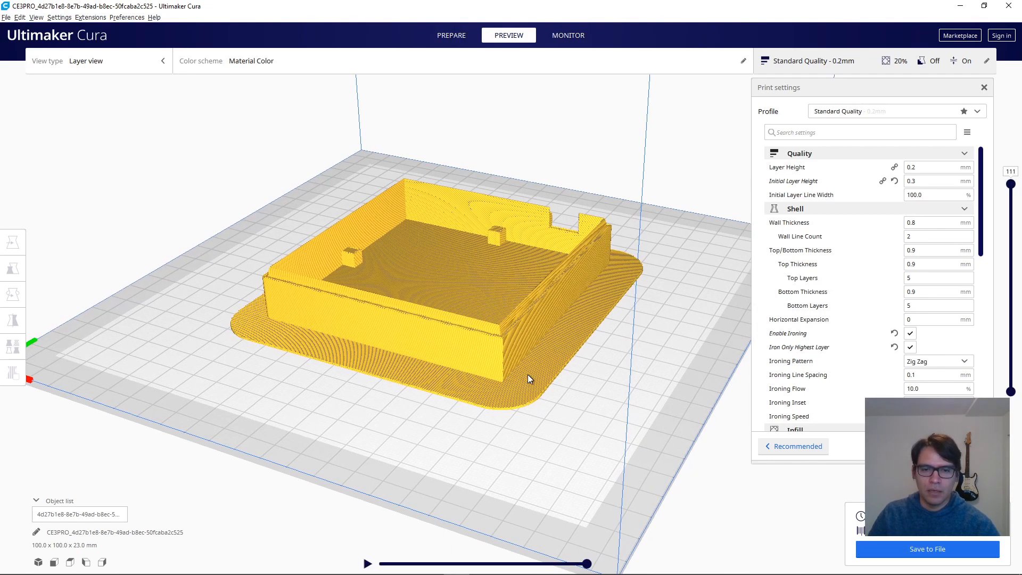
{"action": "right_click_drag", "start_coordinate": [528, 375], "coordinate": [556, 381]}
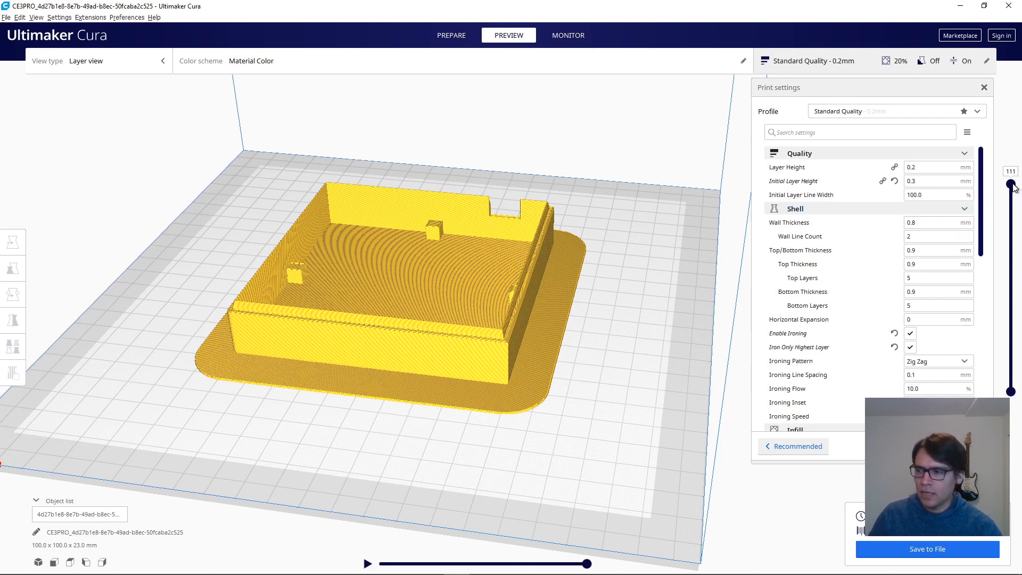
{"action": "left_click_drag", "start_coordinate": [1013, 184], "coordinate": [1012, 391]}
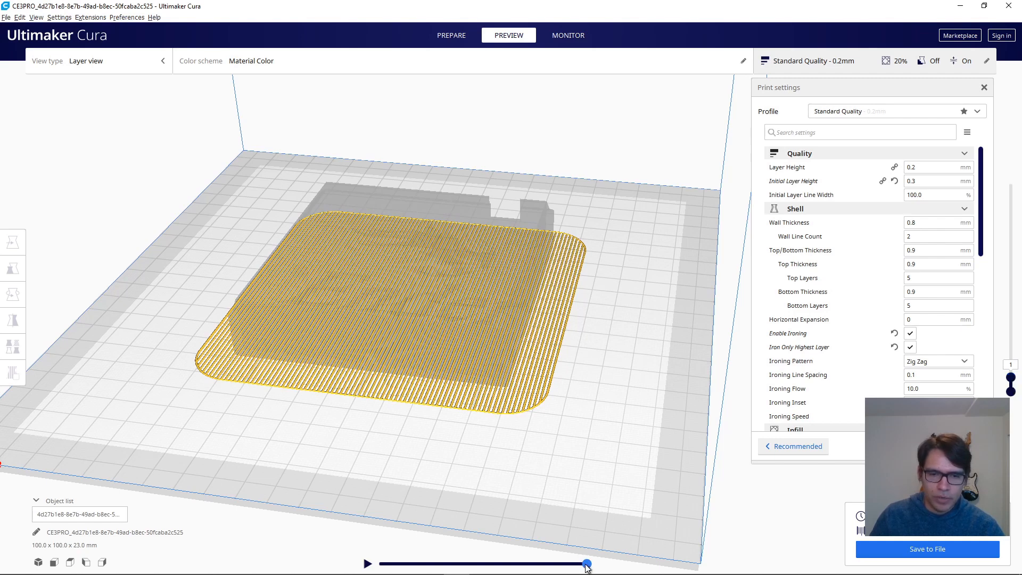
{"action": "mouse_move", "coordinate": [587, 564]}
{"action": "left_mouse_down"}
{"action": "mouse_move", "coordinate": [381, 567]}
{"action": "mouse_move", "coordinate": [581, 554]}
{"action": "left_mouse_up"}
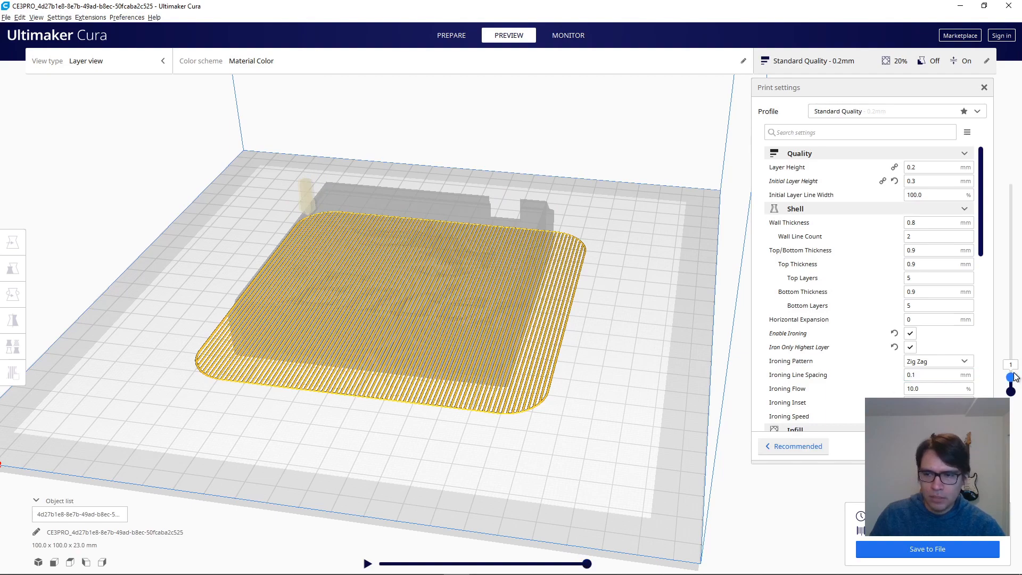
{"action": "left_click_drag", "start_coordinate": [1013, 378], "coordinate": [1017, 367]}
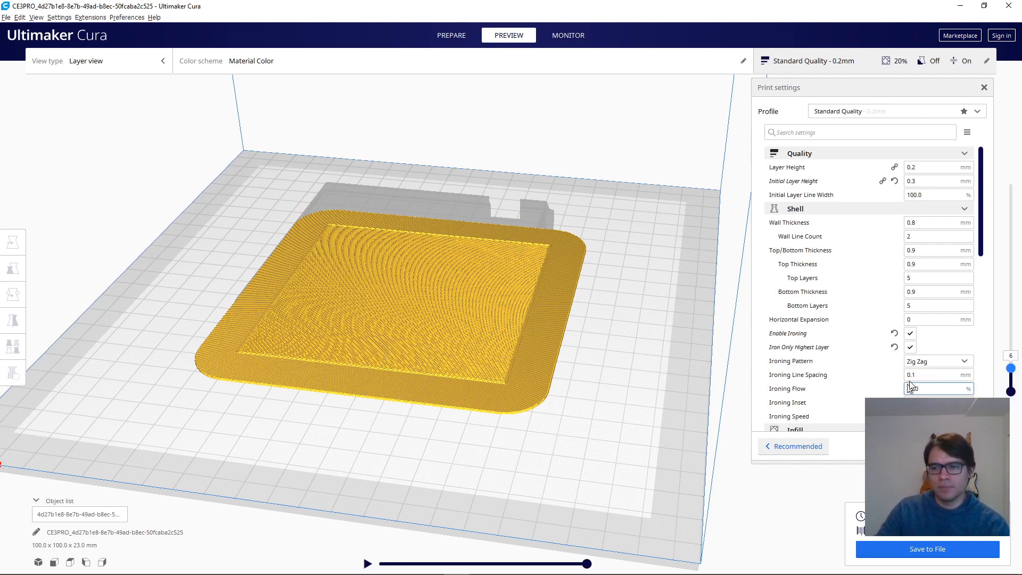
{"action": "left_click_drag", "start_coordinate": [1011, 373], "coordinate": [1019, 330]}
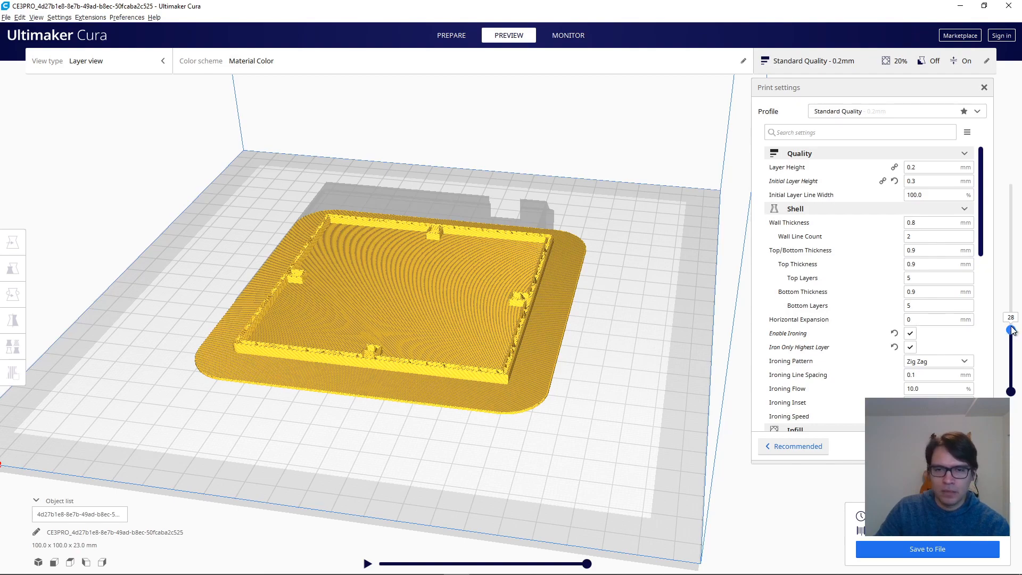
{"action": "left_click_drag", "start_coordinate": [1011, 330], "coordinate": [1011, 320]}
{"action": "scroll", "coordinate": [417, 389], "scroll_direction": "up", "scroll_amount": 3}
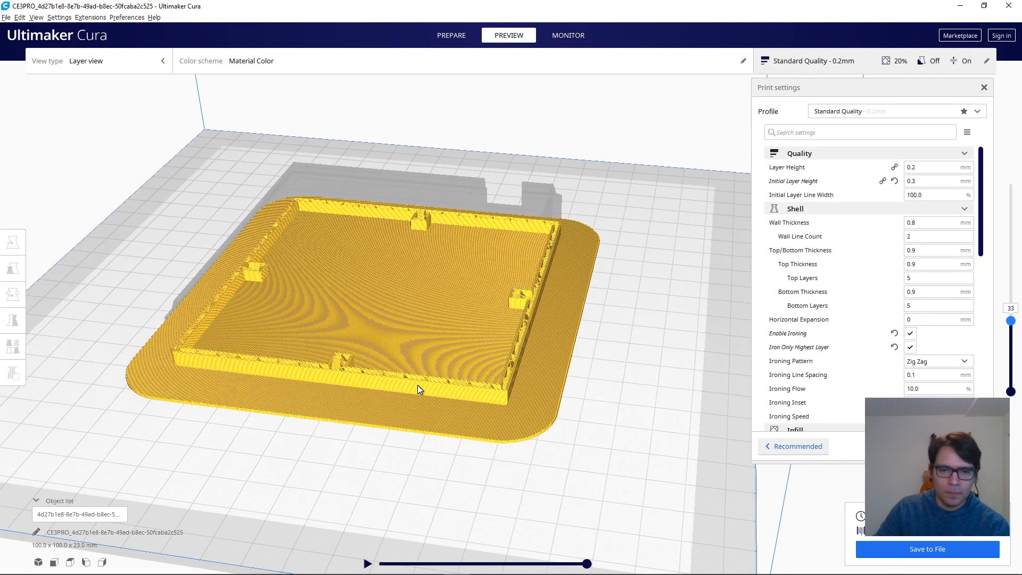
{"action": "scroll", "coordinate": [418, 385], "scroll_direction": "up", "scroll_amount": 5}
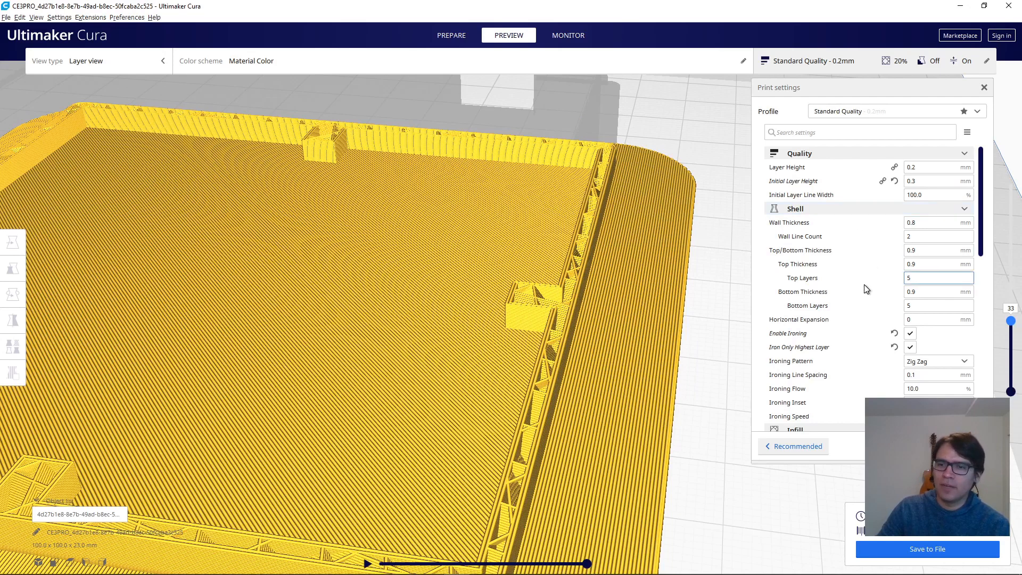
- Check the infill density and infill pattern in the print settings
{"action": "scroll", "coordinate": [847, 196], "scroll_direction": "down", "scroll_amount": 3}
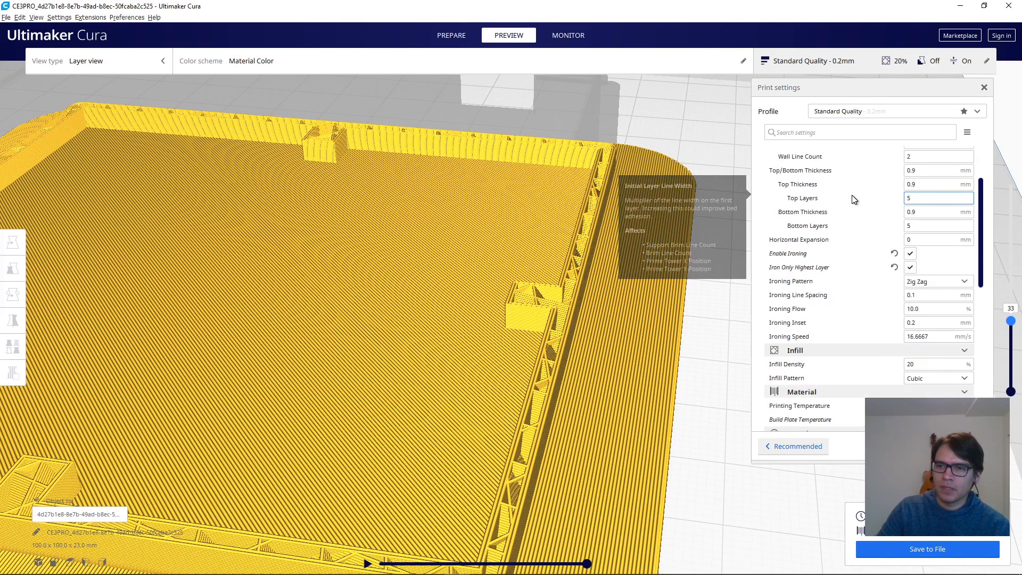
{"action": "scroll", "coordinate": [852, 208], "scroll_direction": "down", "scroll_amount": 3}
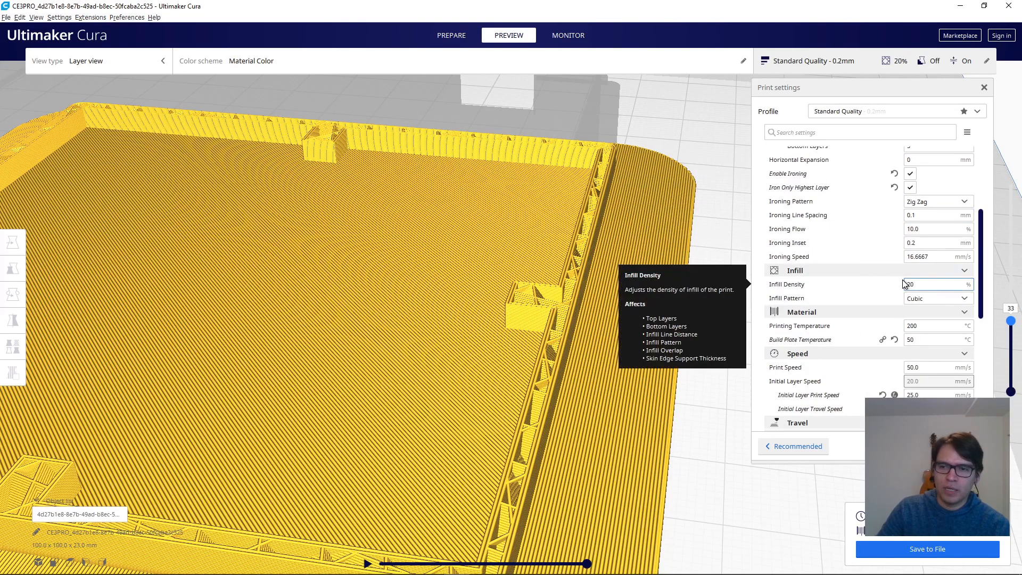
{"action": "left_click", "coordinate": [915, 282]}
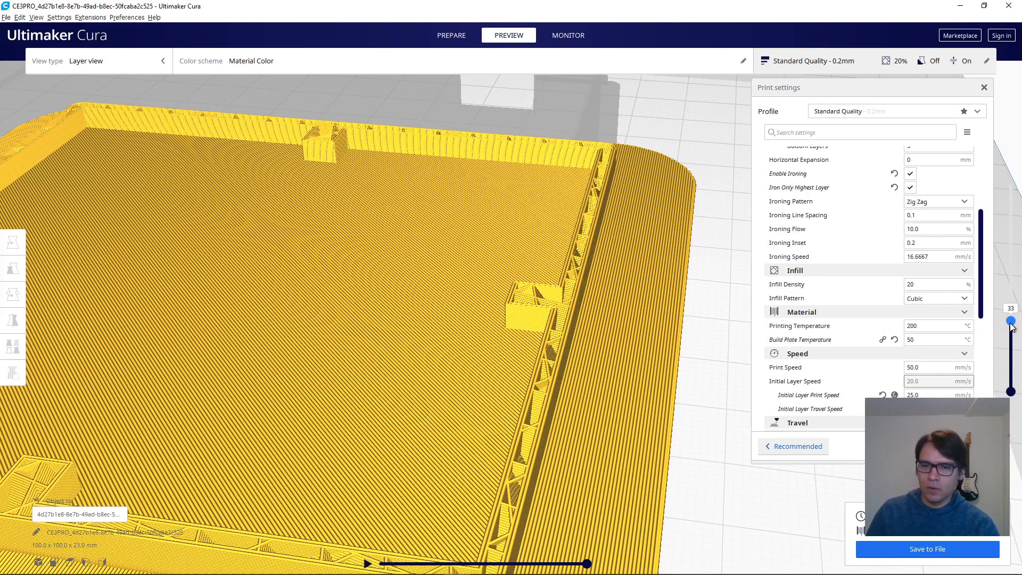
- Step through the Base's remaining layers up to layer 111 and examine the finished rim and notch
{"action": "left_click_drag", "start_coordinate": [1011, 321], "coordinate": [1015, 315]}
{"action": "key", "text": "Up"}
{"action": "key", "text": "Up"}
{"action": "key", "text": "Up"}
{"action": "key", "text": "Up"}
{"action": "key", "text": "Up"}
{"action": "key", "text": "Up"}
{"action": "key", "text": "Up"}
{"action": "key", "text": "Up"}
{"action": "key", "text": "Up"}
{"action": "key", "text": "Up"}
{"action": "key", "text": "Up"}
{"action": "key", "text": "Up"}
{"action": "key", "text": "Up"}
{"action": "key", "text": "Up"}
{"action": "key", "text": "Up"}
{"action": "key", "text": "Up"}
{"action": "key", "text": "Up"}
{"action": "key", "text": "Up"}
{"action": "key", "text": "Up"}
{"action": "key", "text": "Up"}
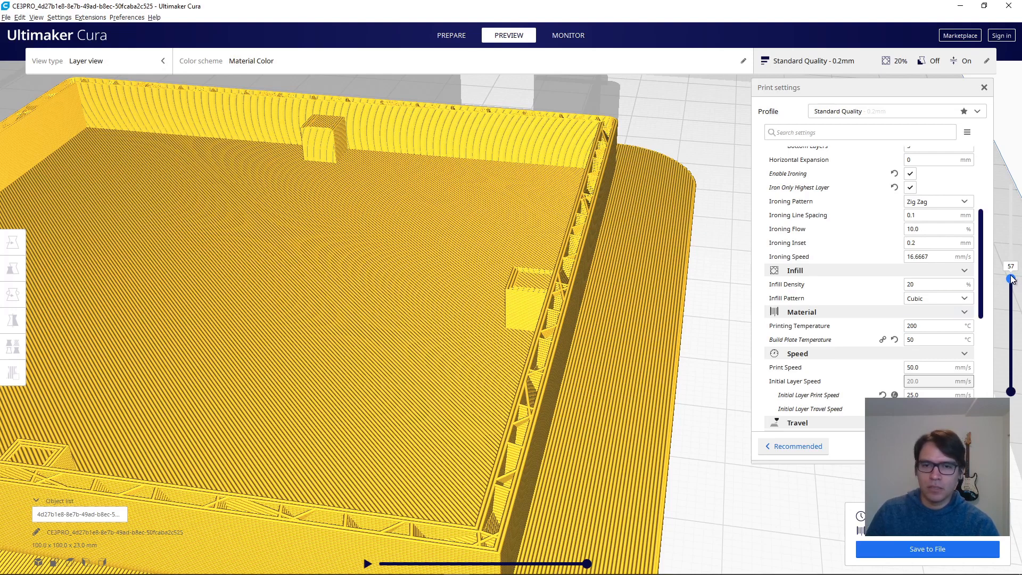
{"action": "left_click_drag", "start_coordinate": [1011, 279], "coordinate": [1018, 216]}
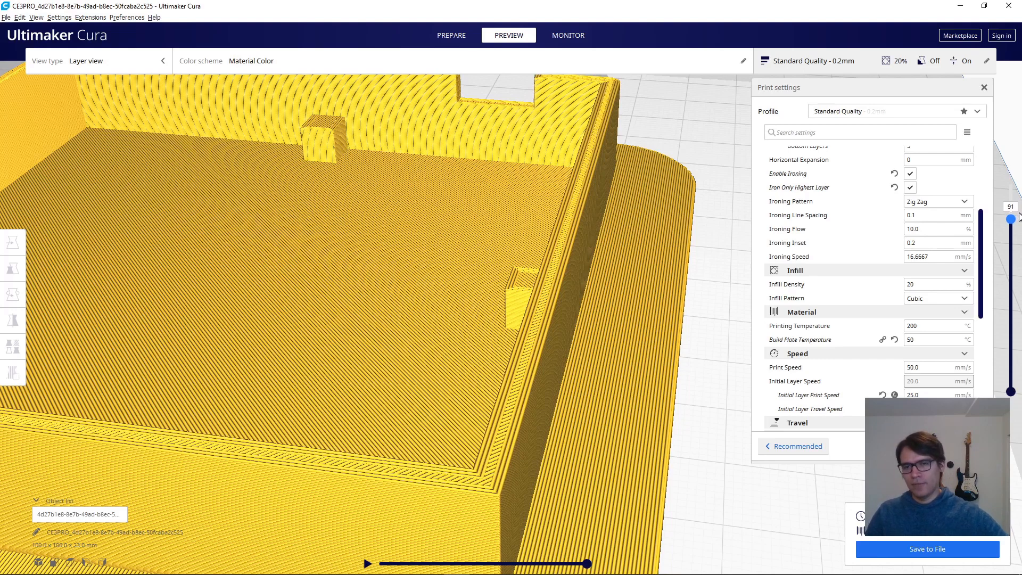
{"action": "left_click_drag", "start_coordinate": [1019, 216], "coordinate": [1016, 178]}
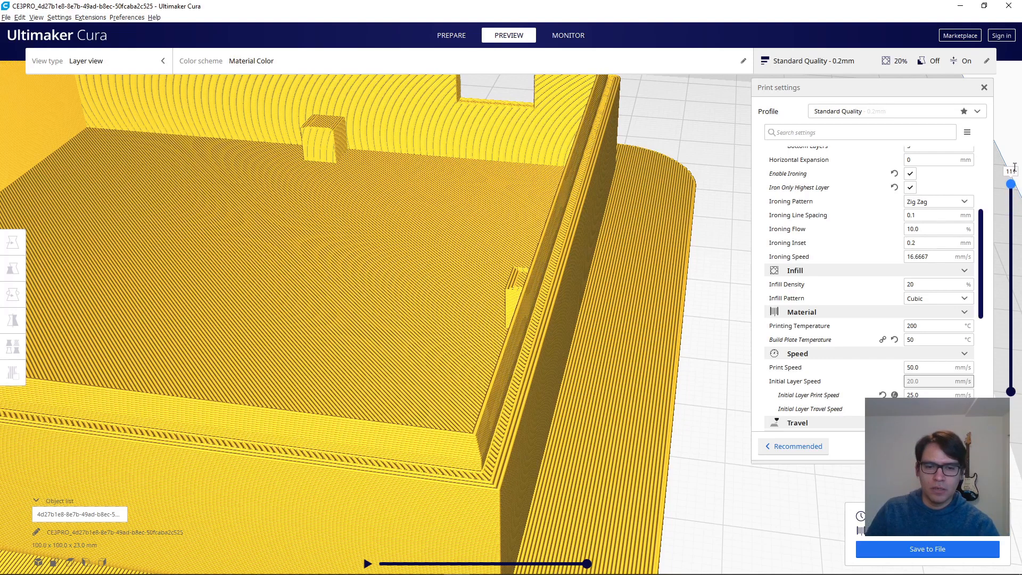
{"action": "scroll", "coordinate": [570, 338], "scroll_direction": "down", "scroll_amount": 2}
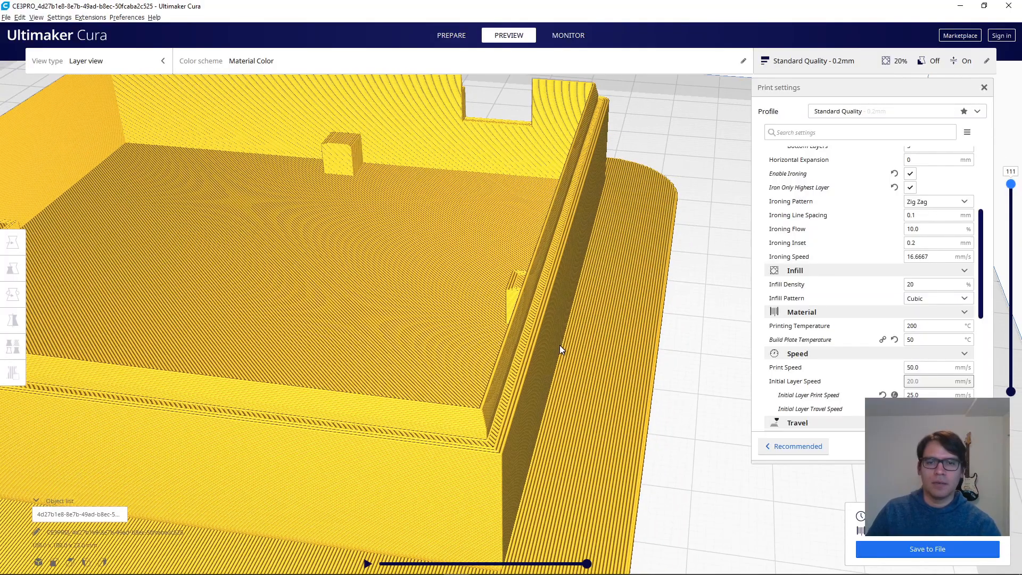
{"action": "scroll", "coordinate": [560, 345], "scroll_direction": "down", "scroll_amount": 3}
{"action": "right_click_drag", "start_coordinate": [615, 291], "coordinate": [600, 266]}
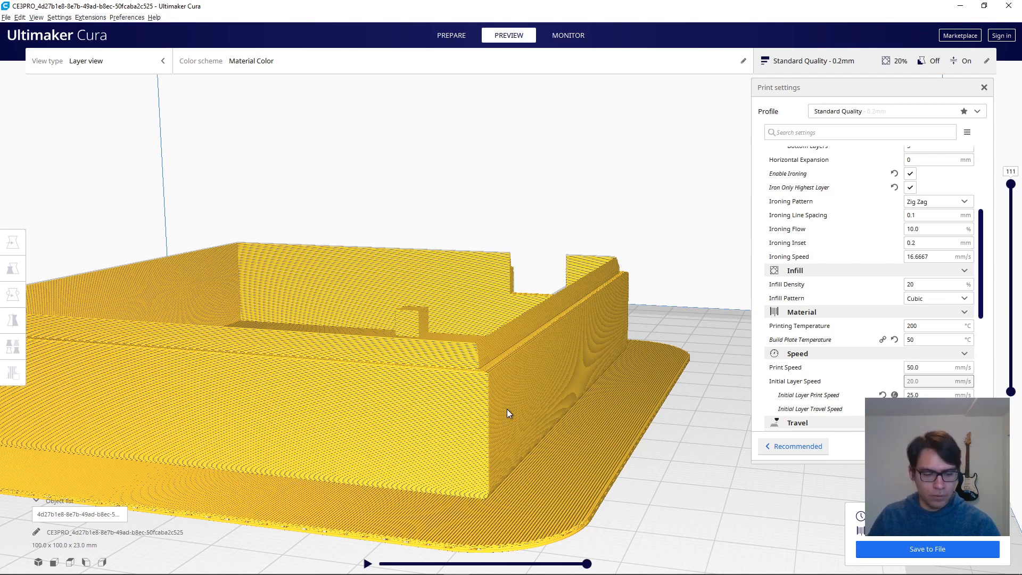
- In Fusion 360, activate the Lid component, hide the Base, and show the Lid's body with its logo side in view
{"action": "key", "text": "alt+Tab"}
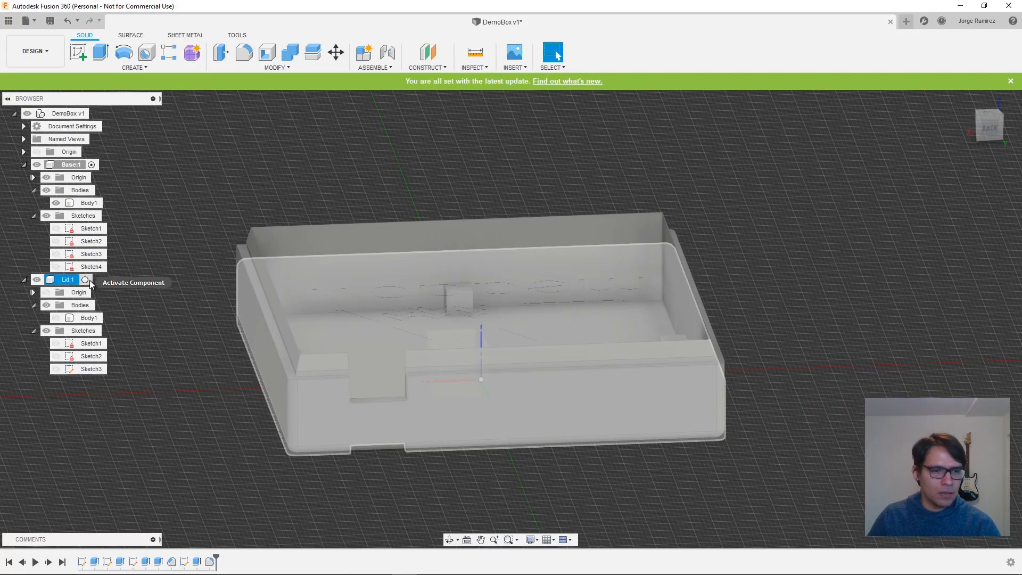
{"action": "left_click", "coordinate": [85, 280]}
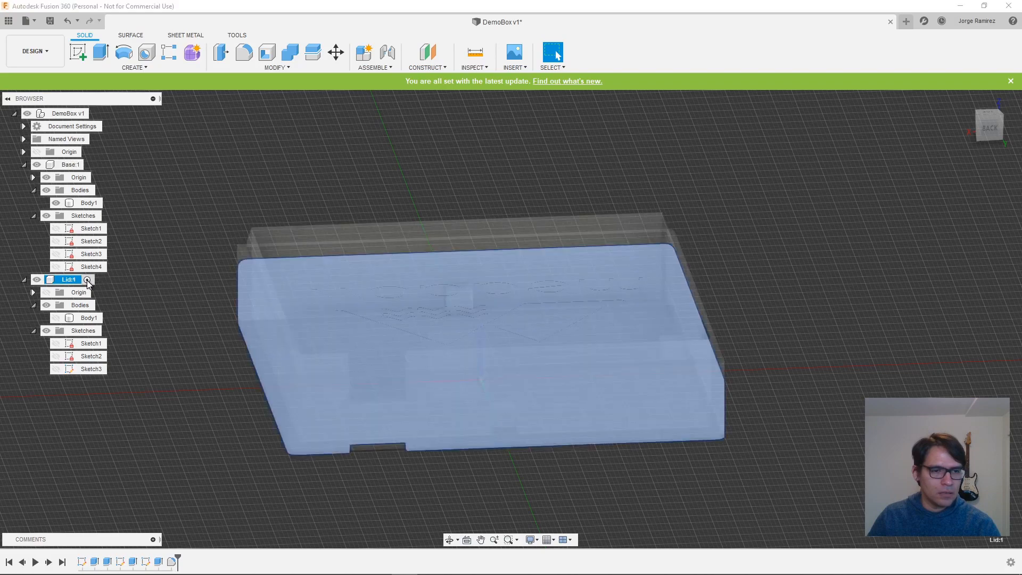
{"action": "left_click", "coordinate": [23, 165]}
{"action": "left_click", "coordinate": [37, 164]}
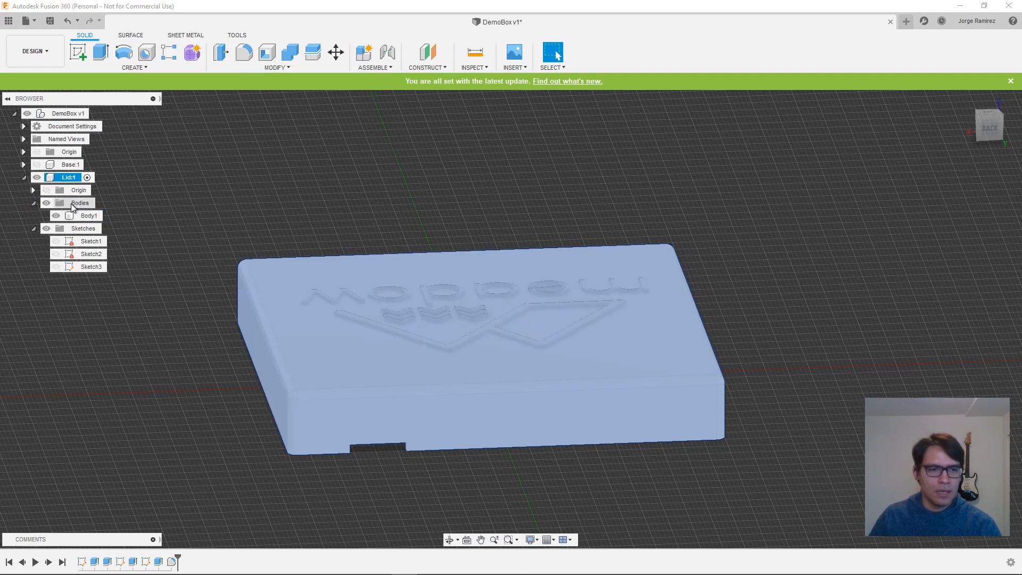
{"action": "middle_click_drag", "start_coordinate": [231, 420], "coordinate": [237, 427]}
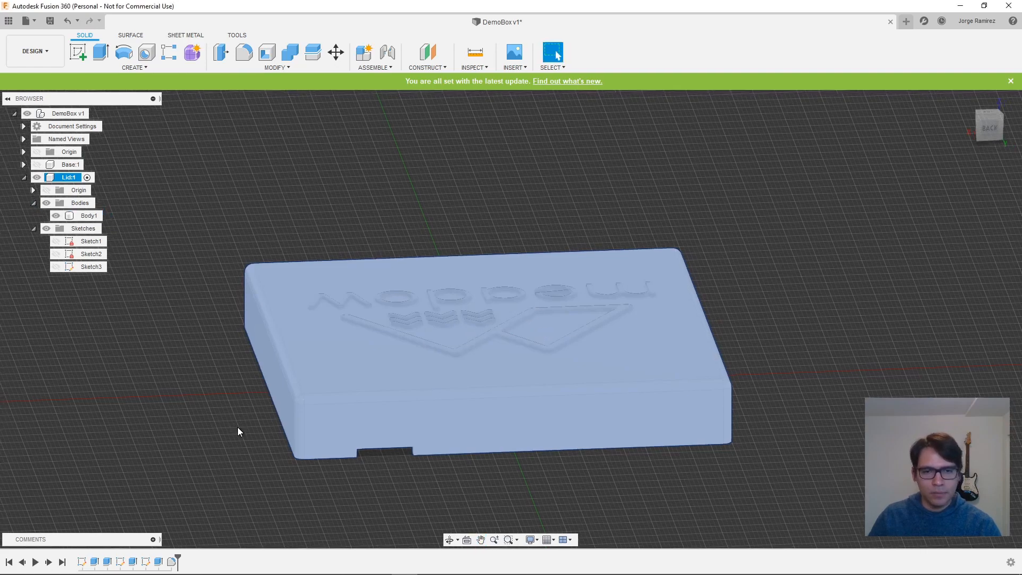
{"action": "right_click", "coordinate": [264, 450]}
{"action": "left_click", "coordinate": [158, 433]}
{"action": "middle_click_drag", "start_coordinate": [158, 433], "coordinate": [708, 449], "text": "shift"}
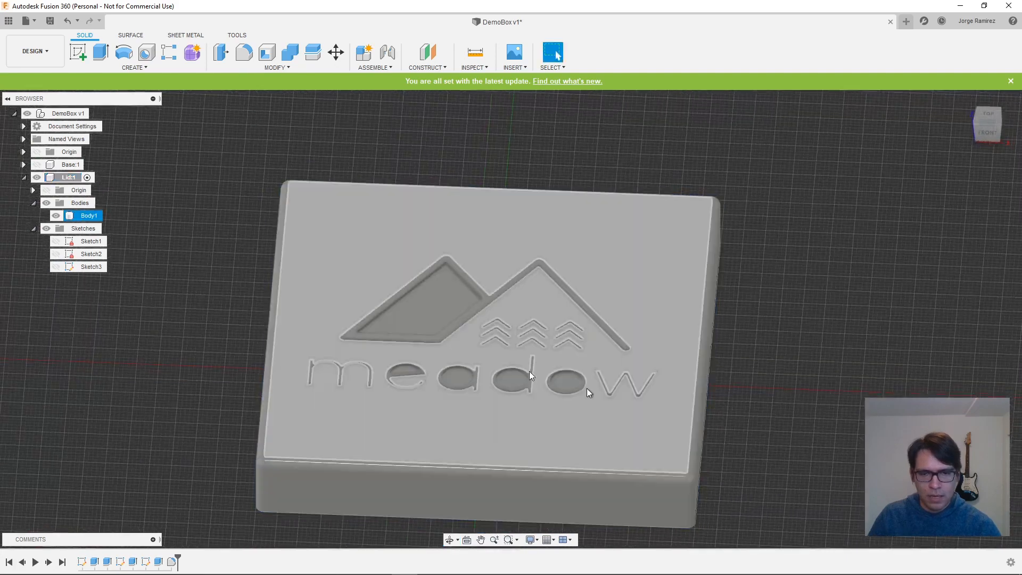
{"action": "left_click", "coordinate": [56, 216]}
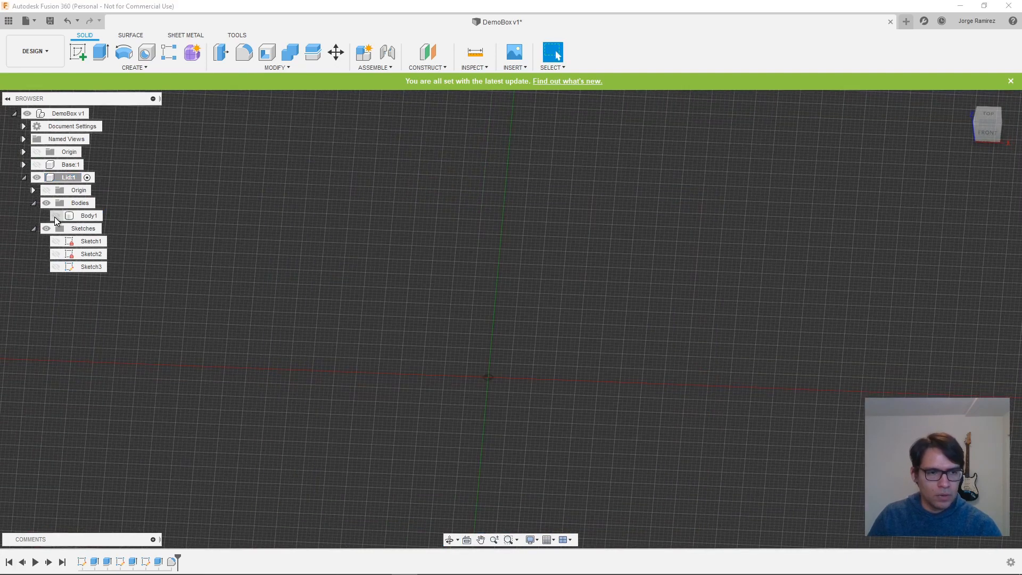
{"action": "left_click", "coordinate": [56, 216]}
- Send the Lid's body to Cura as a binary STL with medium refinement, using the custom print utility
{"action": "right_click", "coordinate": [80, 218]}
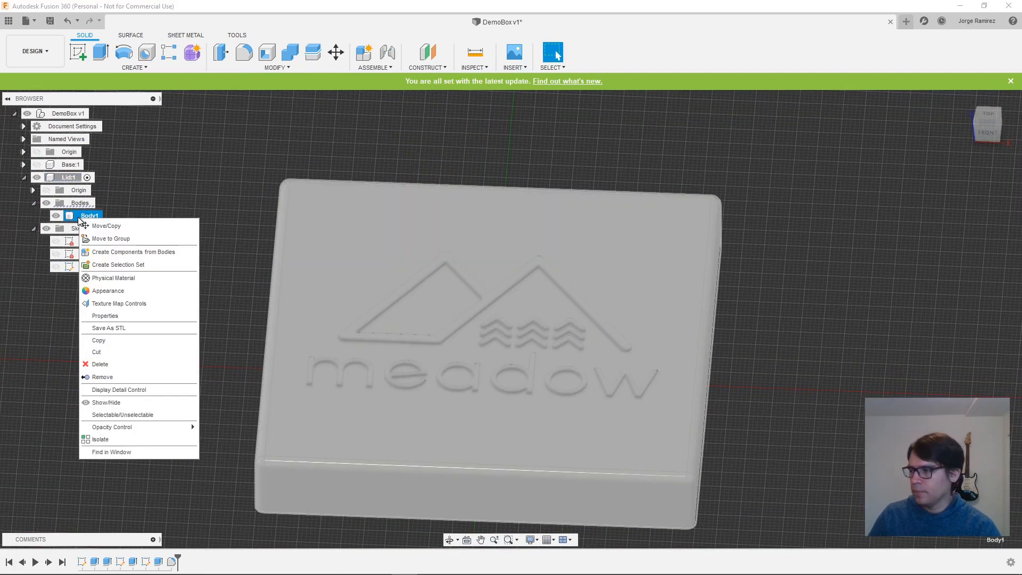
{"action": "left_click", "coordinate": [125, 331]}
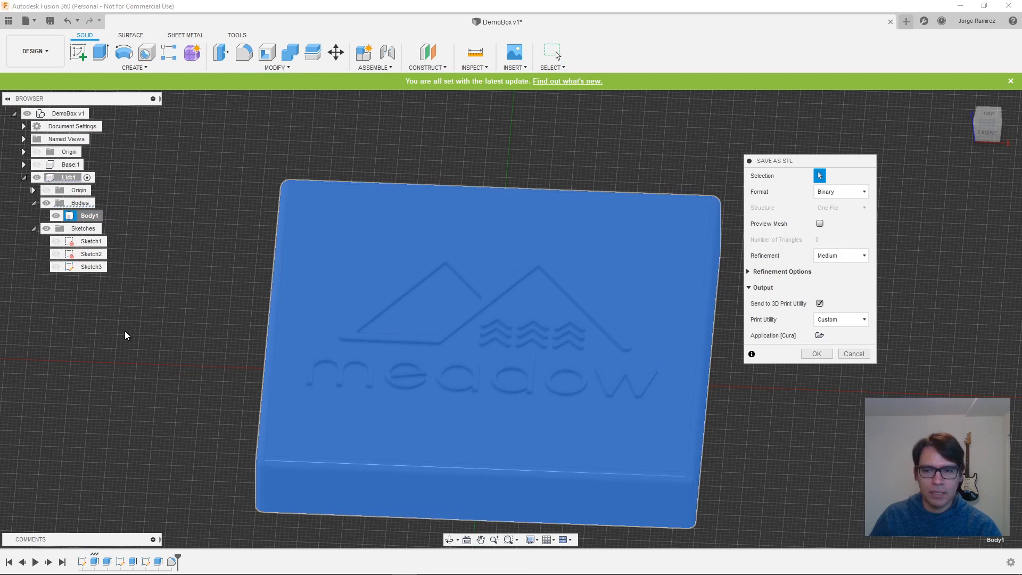
{"action": "left_click", "coordinate": [815, 353]}
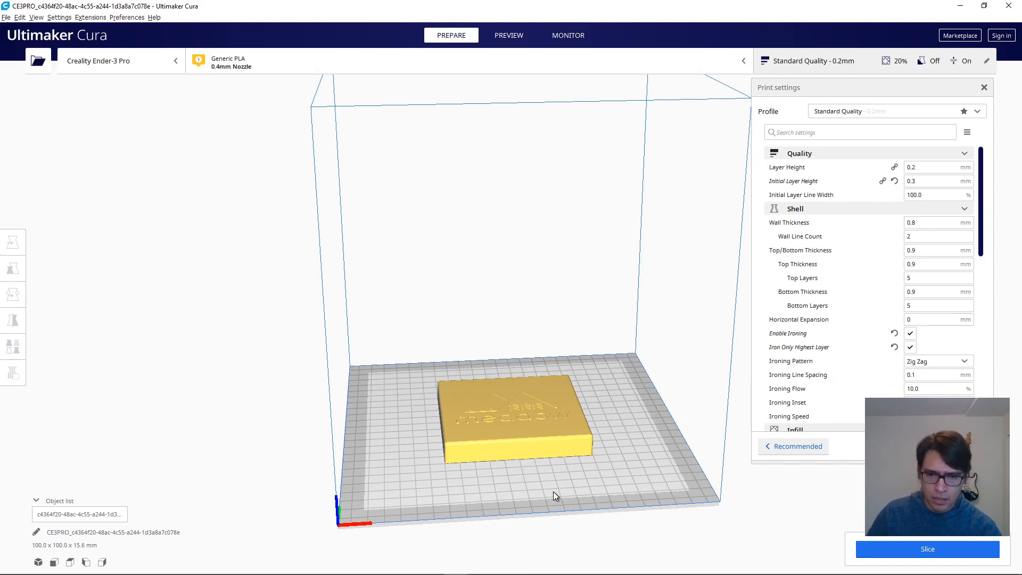
- In Ultimaker Cura, slice the Lid with the Standard Quality 0.2 mm profile and display its layer preview
{"action": "scroll", "coordinate": [503, 487], "scroll_direction": "up", "scroll_amount": 3}
{"action": "middle_click_drag", "start_coordinate": [595, 526], "coordinate": [422, 372]}
{"action": "scroll", "coordinate": [441, 417], "scroll_direction": "up", "scroll_amount": 3}
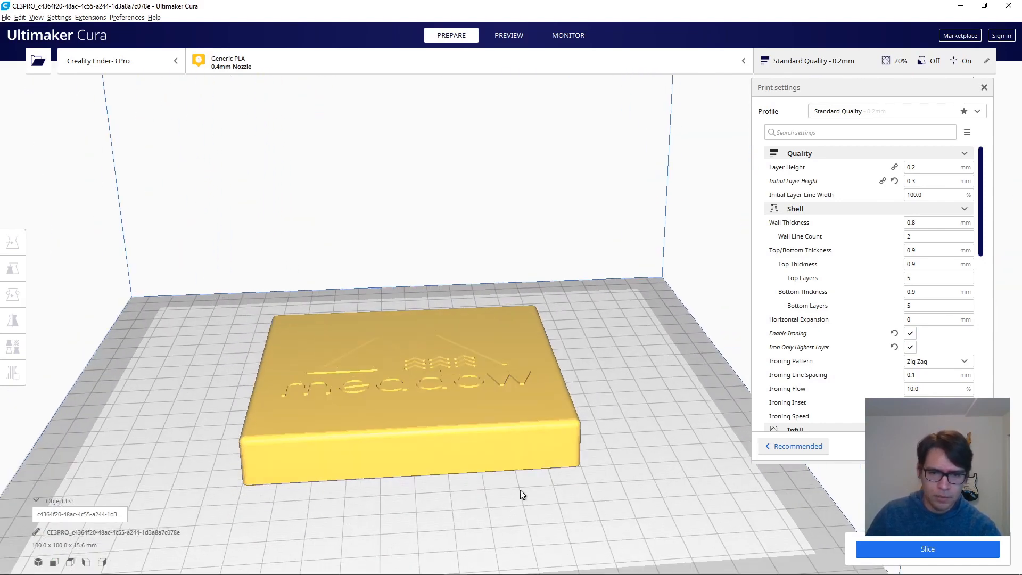
{"action": "middle_click_drag", "start_coordinate": [522, 494], "coordinate": [609, 467]}
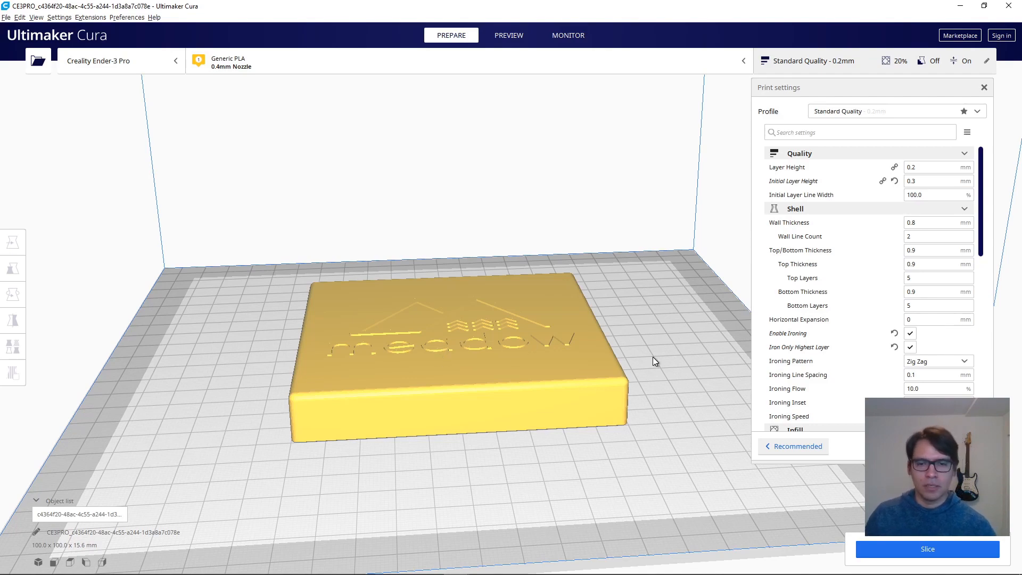
{"action": "right_click_drag", "start_coordinate": [653, 357], "coordinate": [618, 386]}
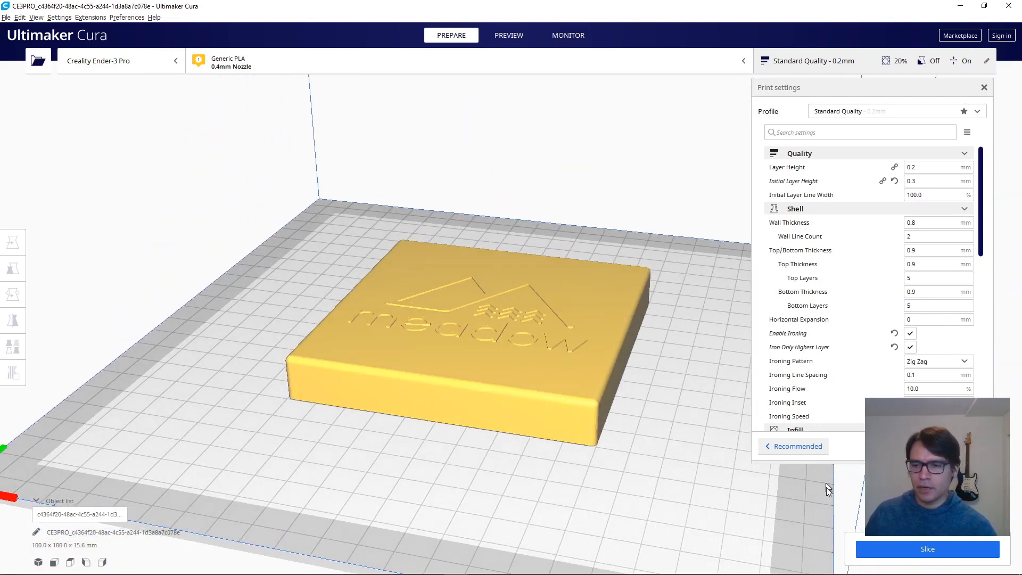
{"action": "left_click", "coordinate": [914, 548]}
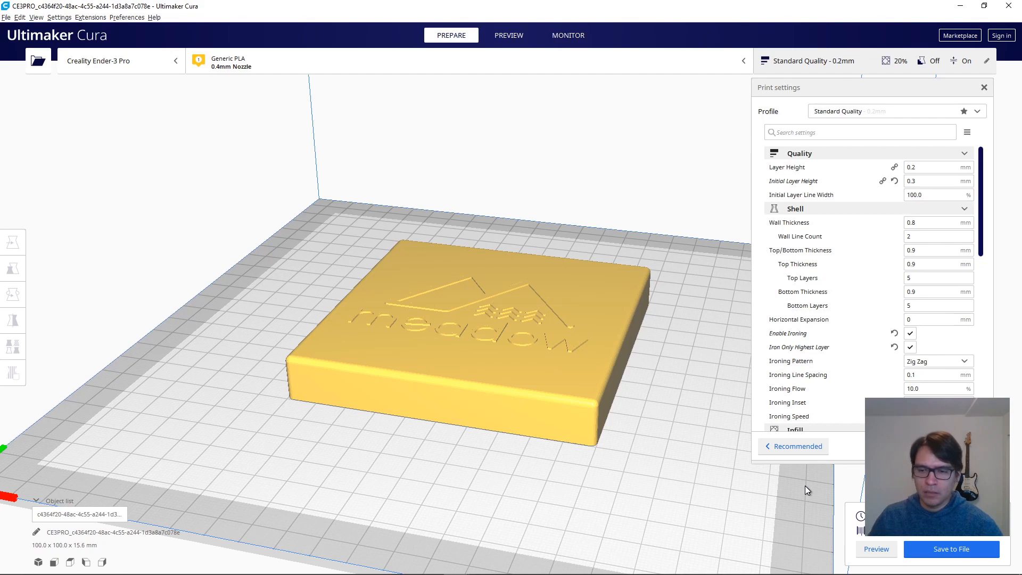
{"action": "left_click", "coordinate": [877, 549]}
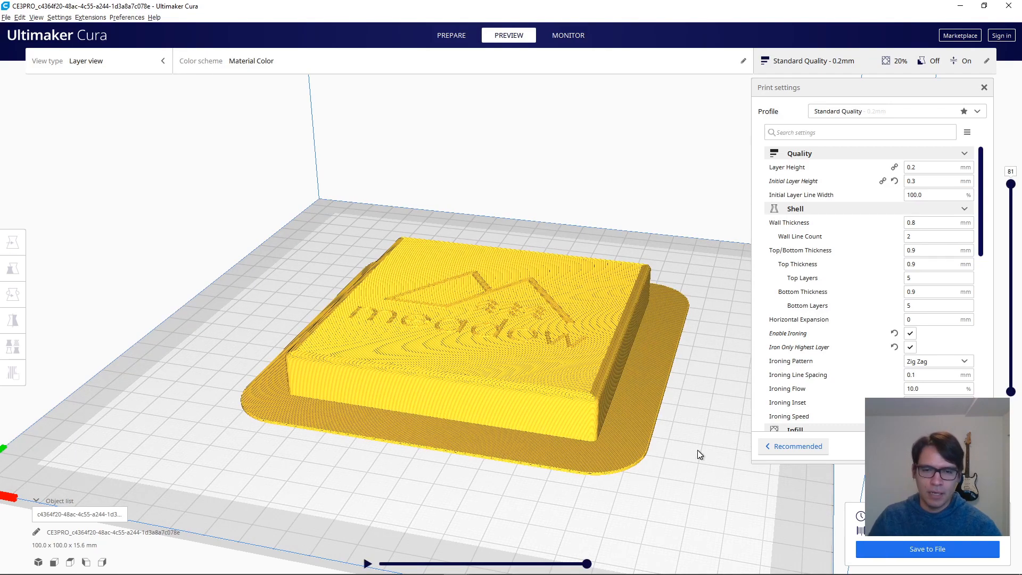
- Examine the sliced Lid from above and below, and inspect its first layers up to layer 7
{"action": "right_click_drag", "start_coordinate": [599, 385], "coordinate": [576, 386]}
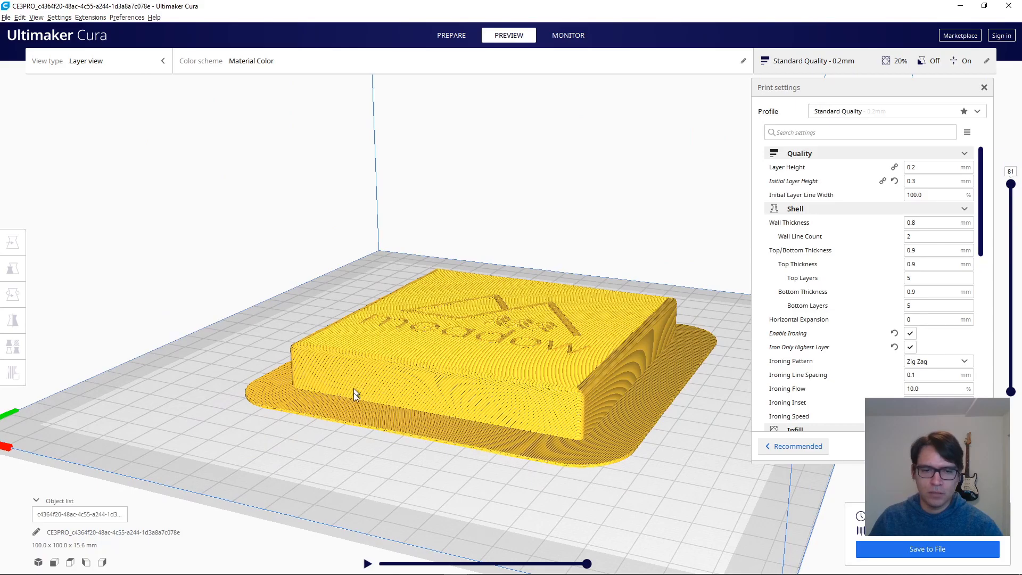
{"action": "right_click_drag", "start_coordinate": [545, 460], "coordinate": [597, 340]}
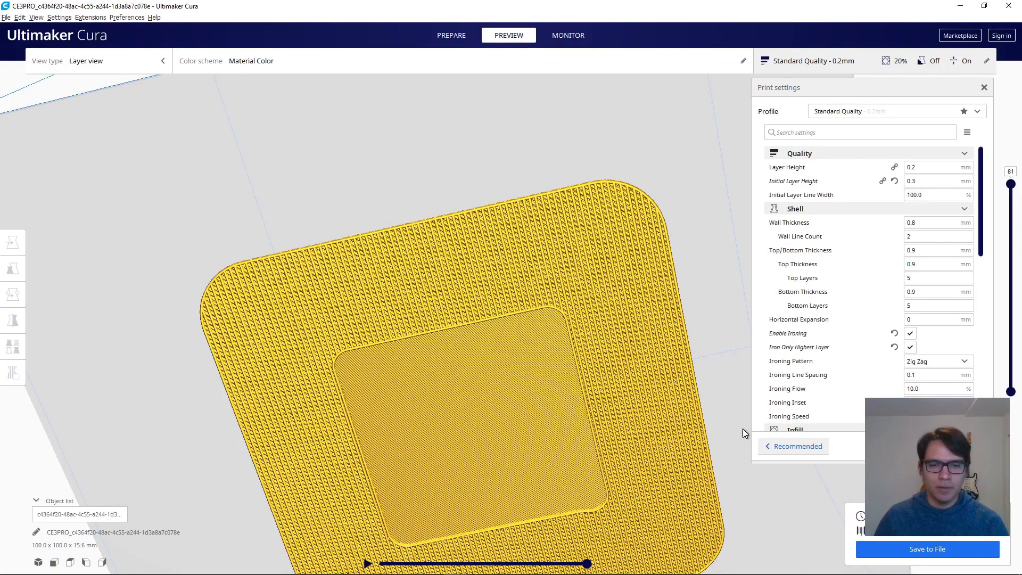
{"action": "right_click_drag", "start_coordinate": [704, 436], "coordinate": [709, 502]}
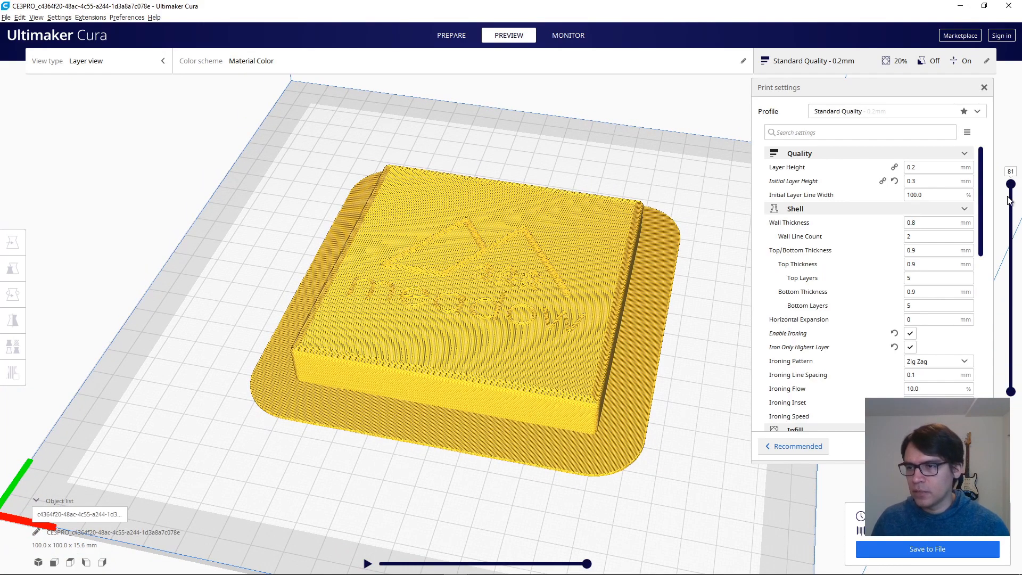
{"action": "left_click_drag", "start_coordinate": [1010, 184], "coordinate": [1017, 420]}
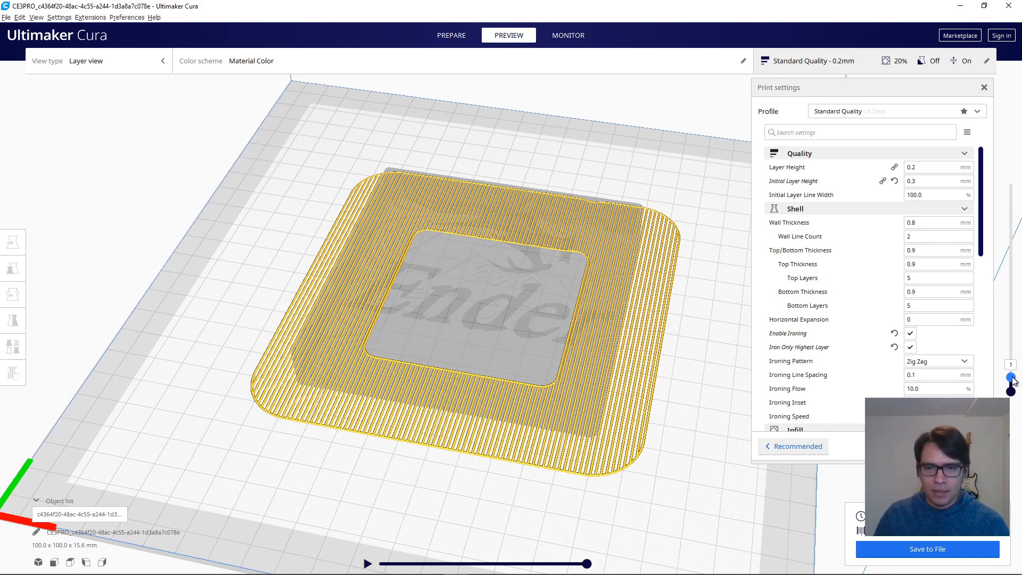
{"action": "left_click_drag", "start_coordinate": [1014, 377], "coordinate": [1015, 363]}
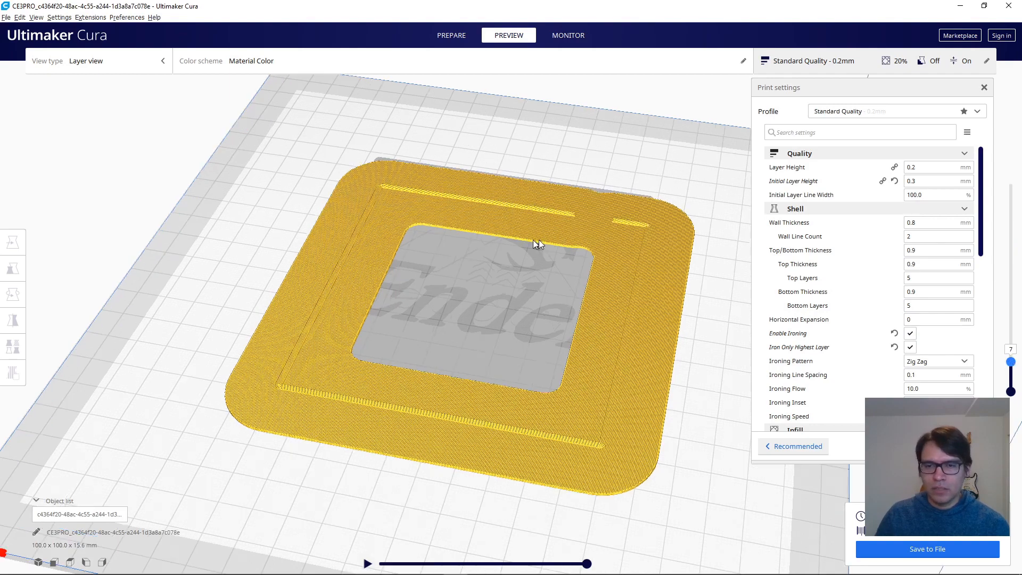
- Step the Lid's layer preview up from layer 7 through layers 70, 71 and 75 to 81, inspecting the top surface and logo
{"action": "scroll", "coordinate": [597, 232], "scroll_direction": "up", "scroll_amount": 3}
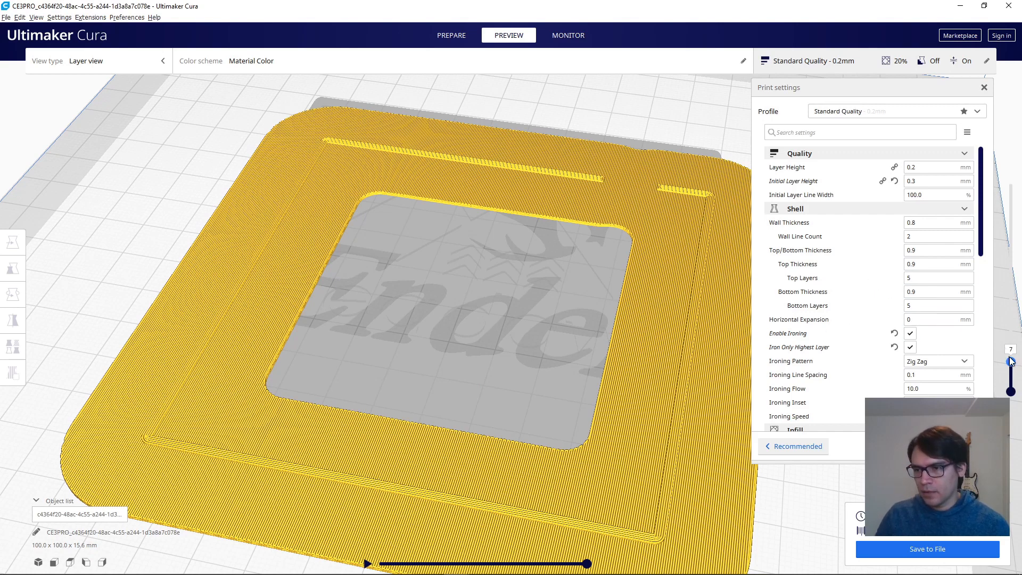
{"action": "left_click_drag", "start_coordinate": [1012, 358], "coordinate": [990, 205]}
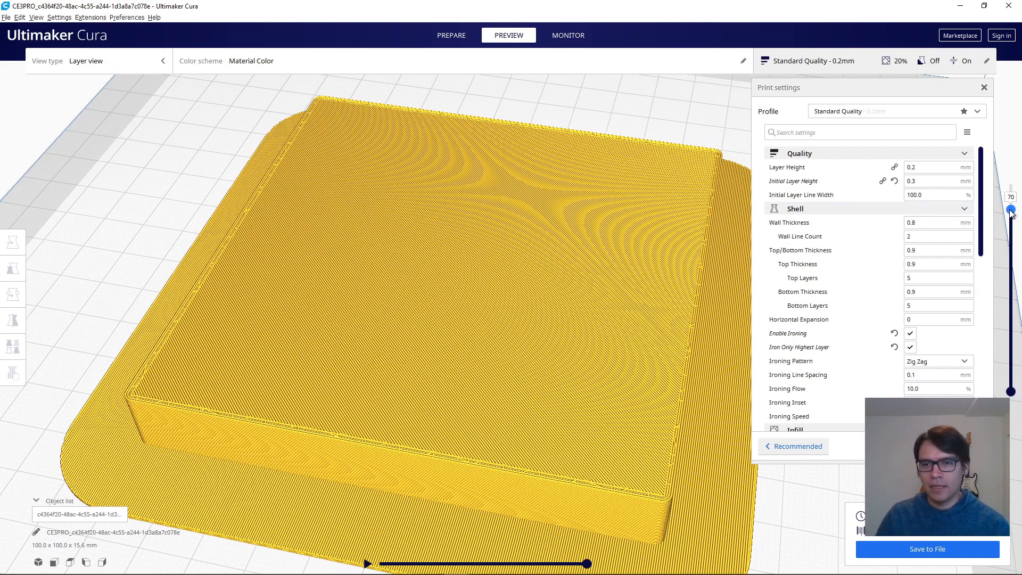
{"action": "left_click_drag", "start_coordinate": [1011, 209], "coordinate": [1012, 207]}
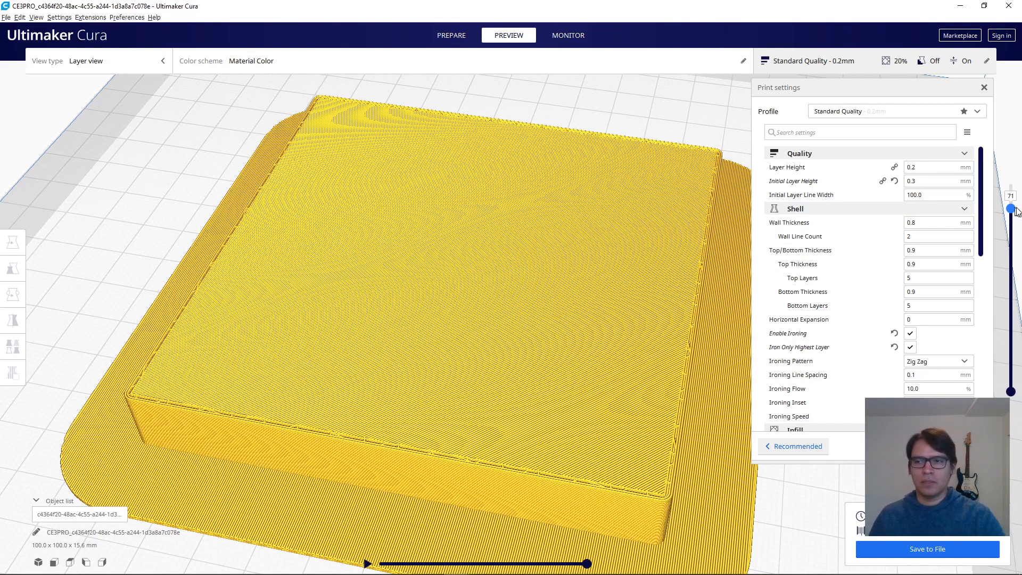
{"action": "left_click_drag", "start_coordinate": [1011, 208], "coordinate": [1014, 196]}
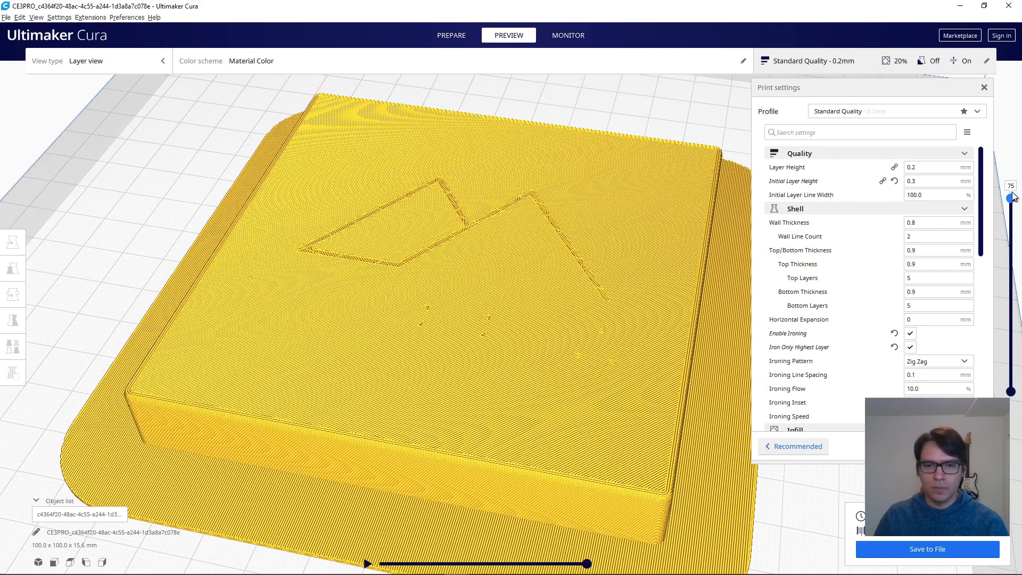
{"action": "left_click_drag", "start_coordinate": [1013, 197], "coordinate": [1015, 181]}
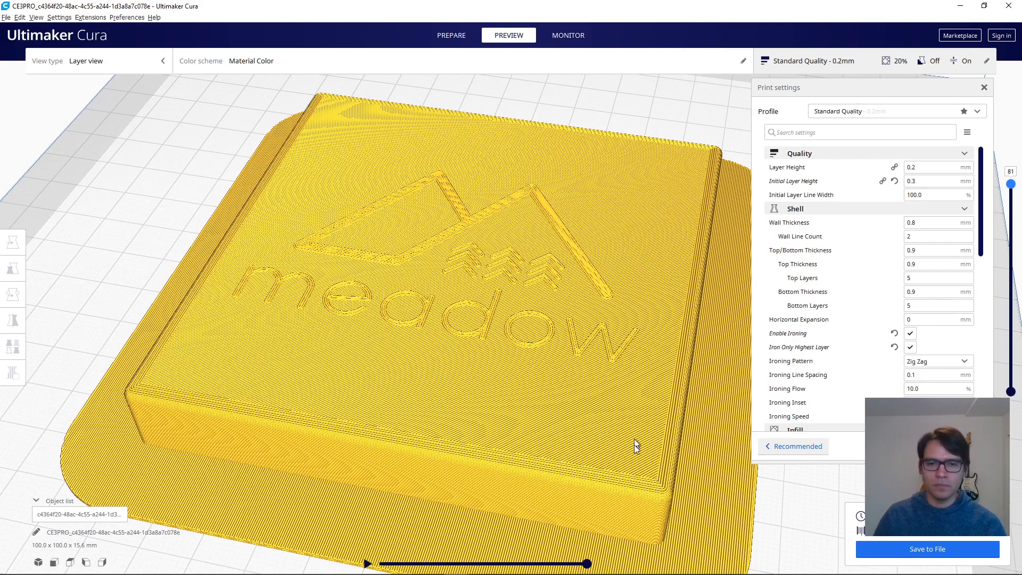
{"action": "scroll", "coordinate": [636, 458], "scroll_direction": "down", "scroll_amount": 8}
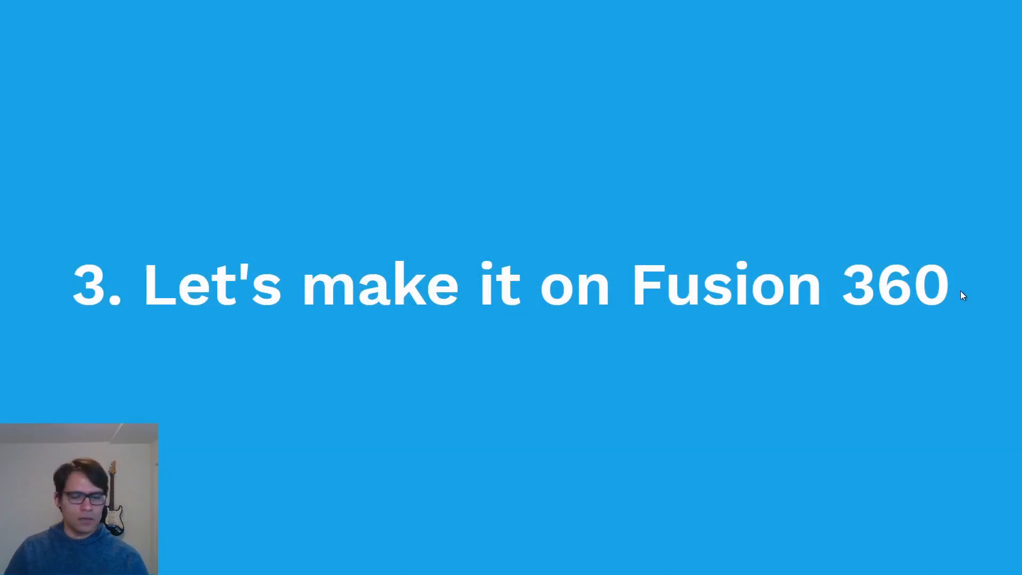
{"action": "left_click", "coordinate": [961, 290]}
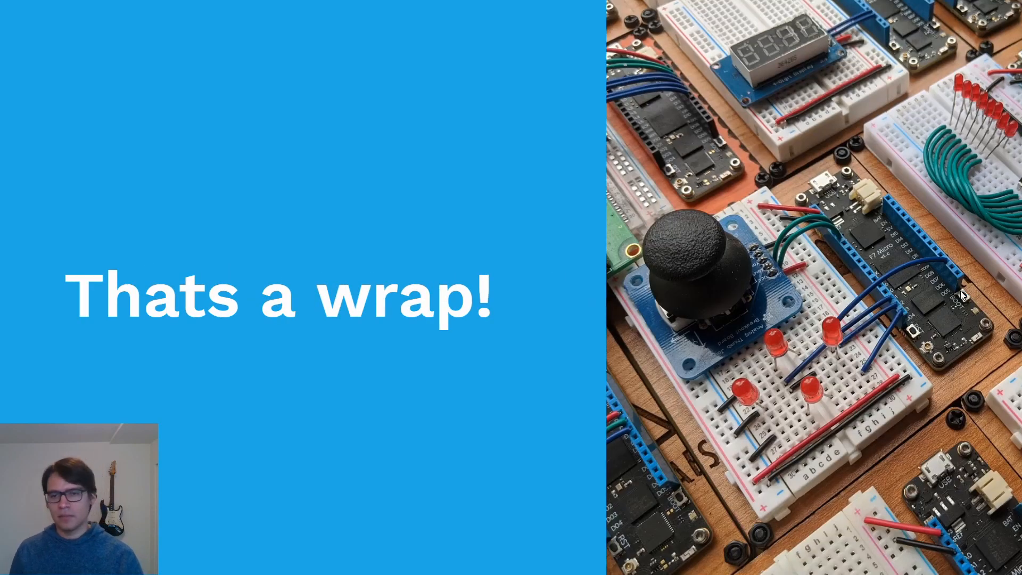